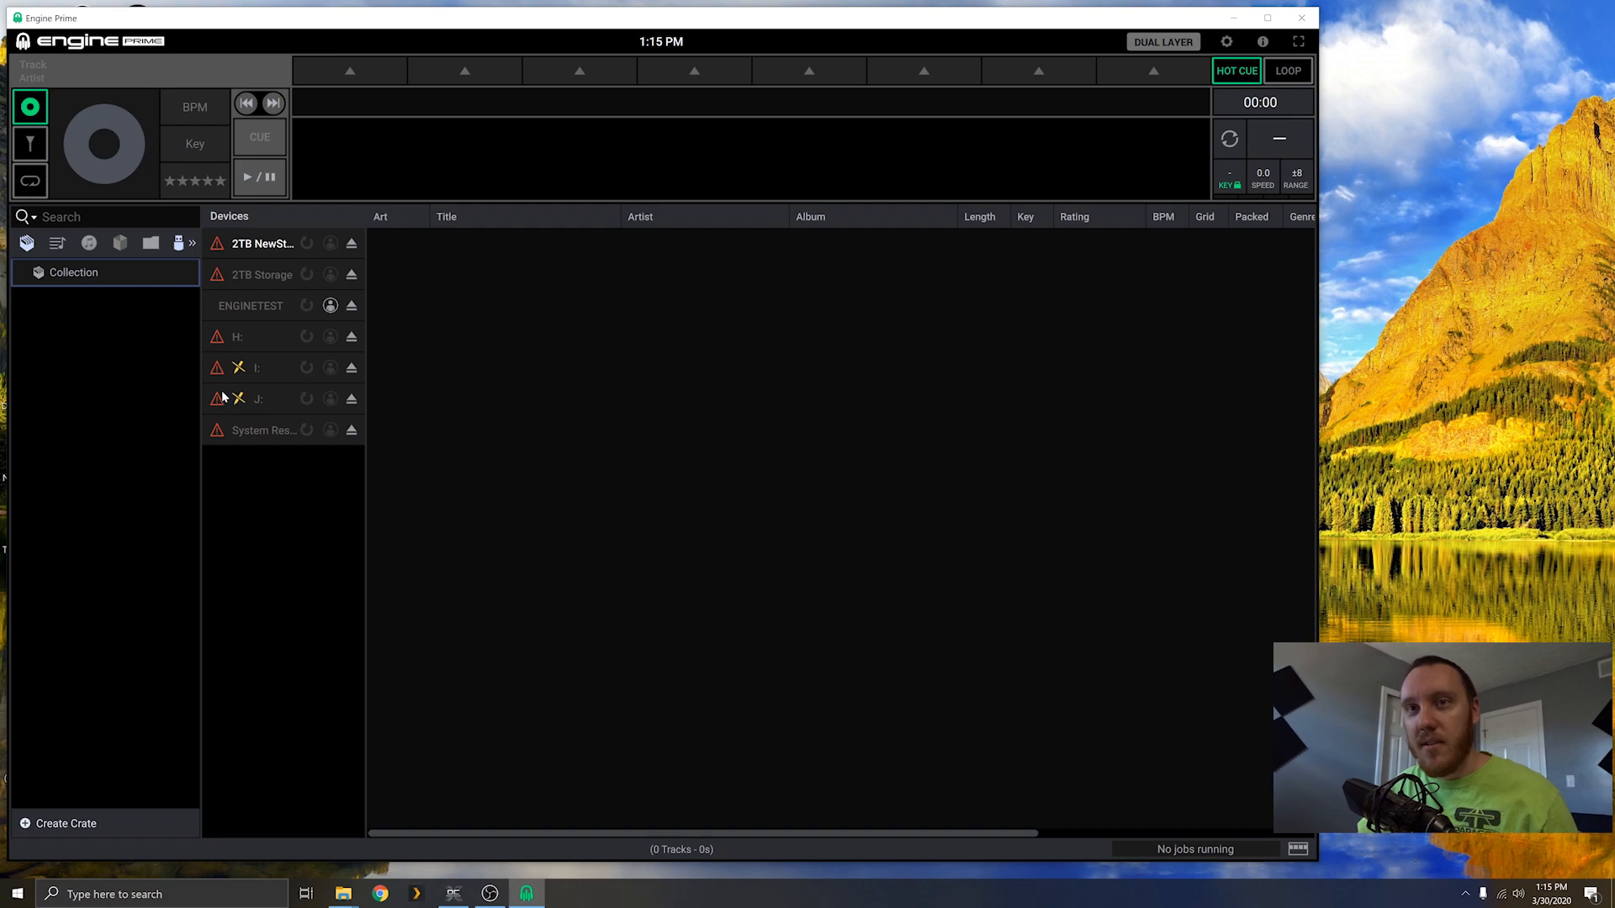
# Step: Expand the ENGINETEST drive in the device list
pyautogui.moveTo(216, 374)
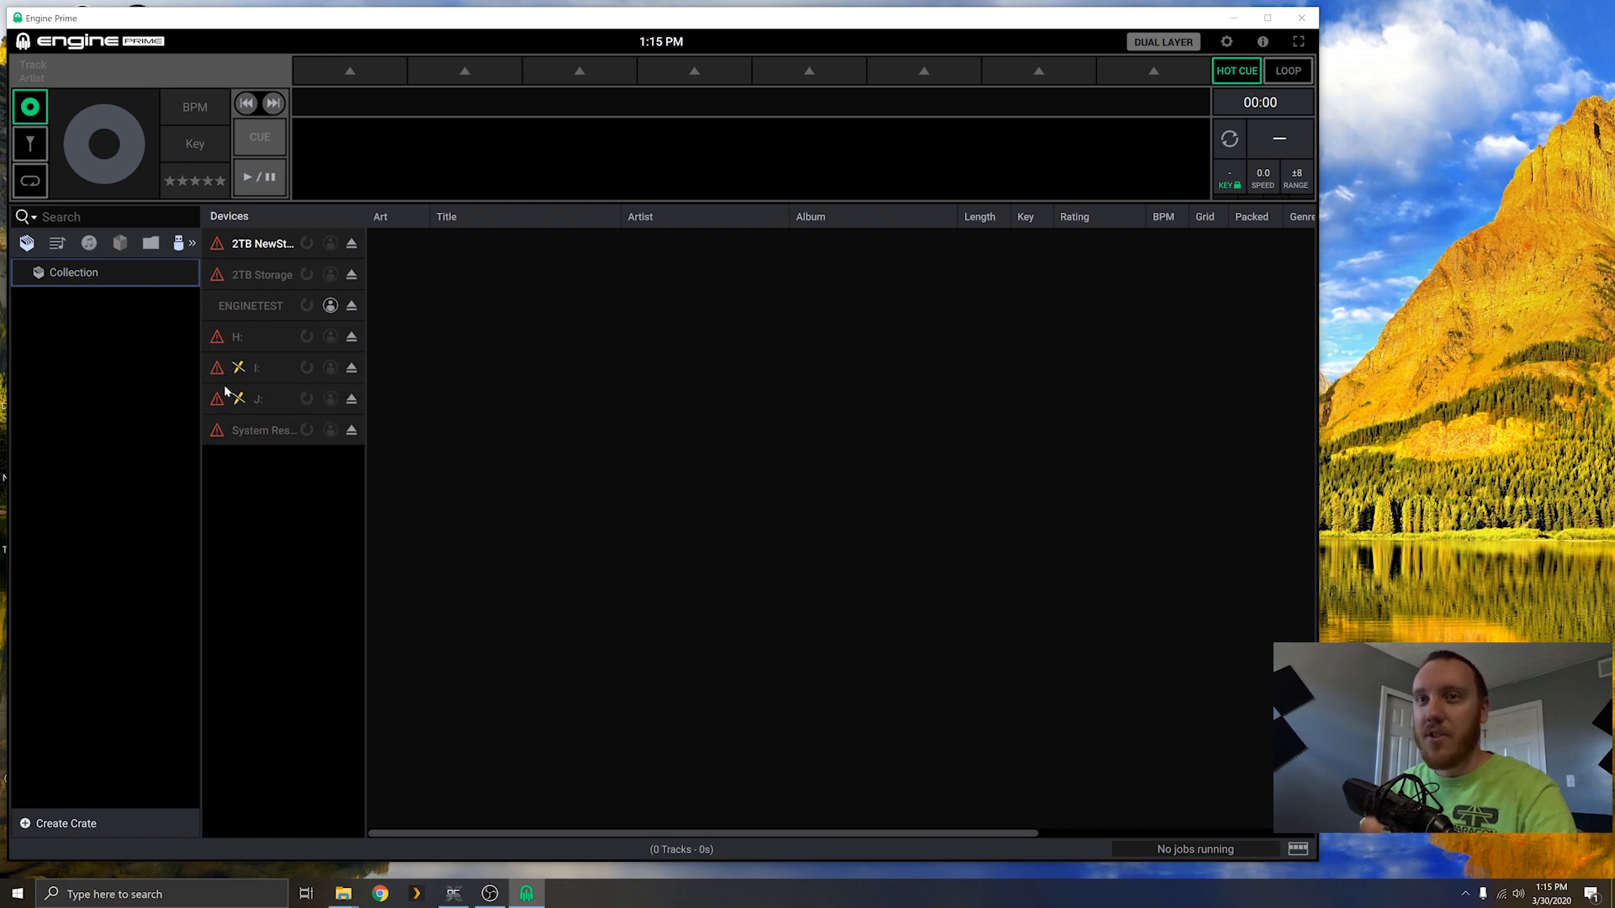
pyautogui.moveTo(219, 338)
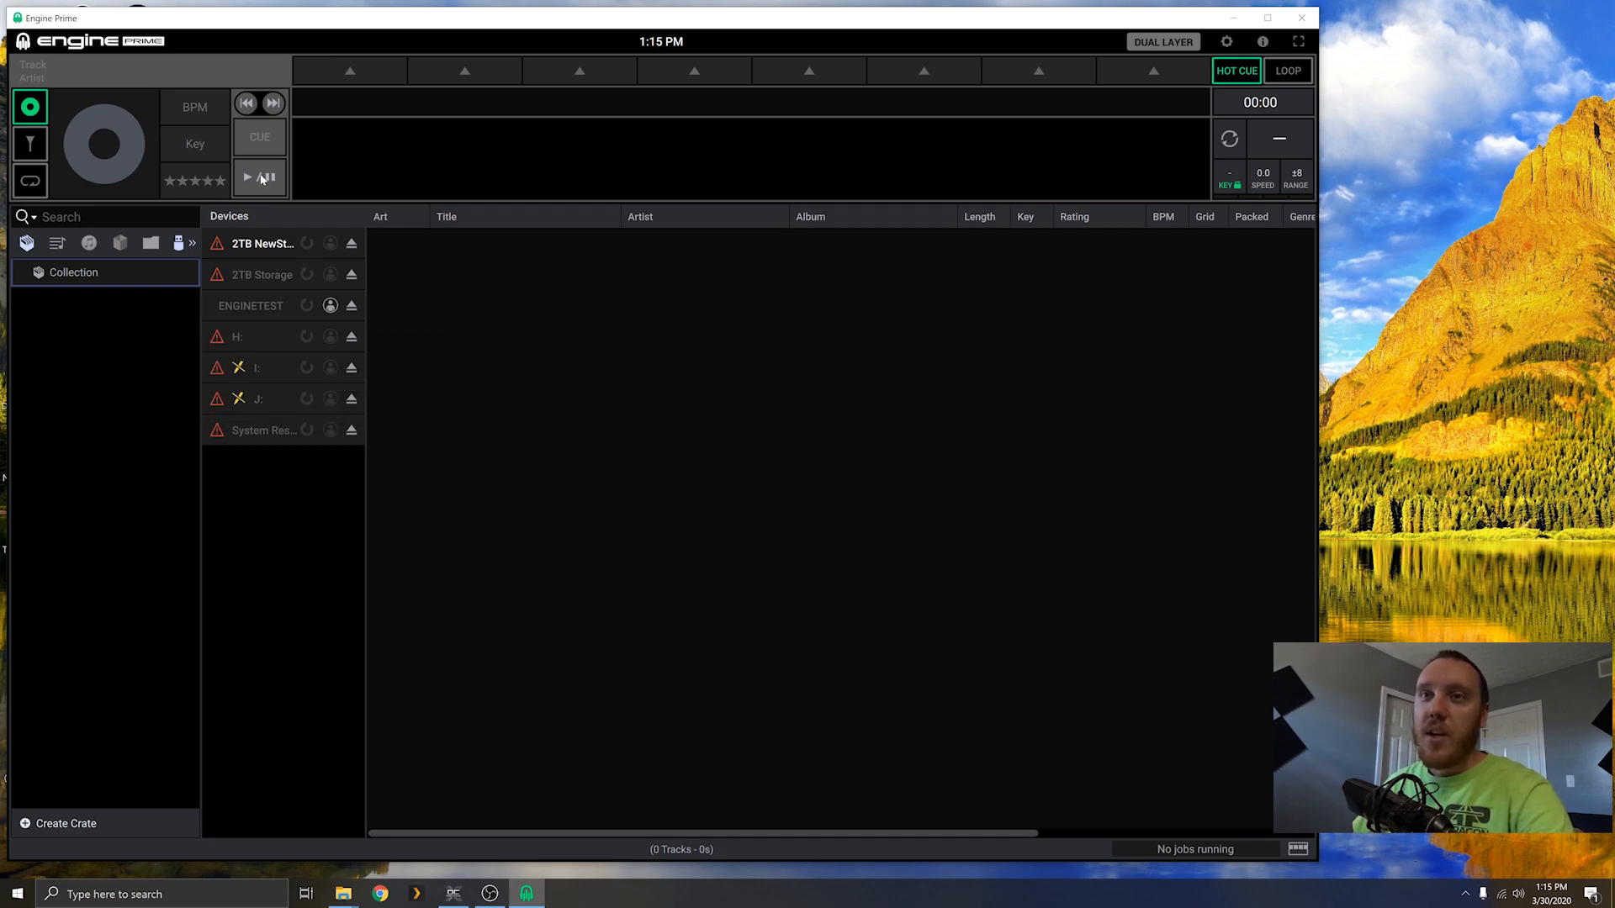
pyautogui.click(271, 308)
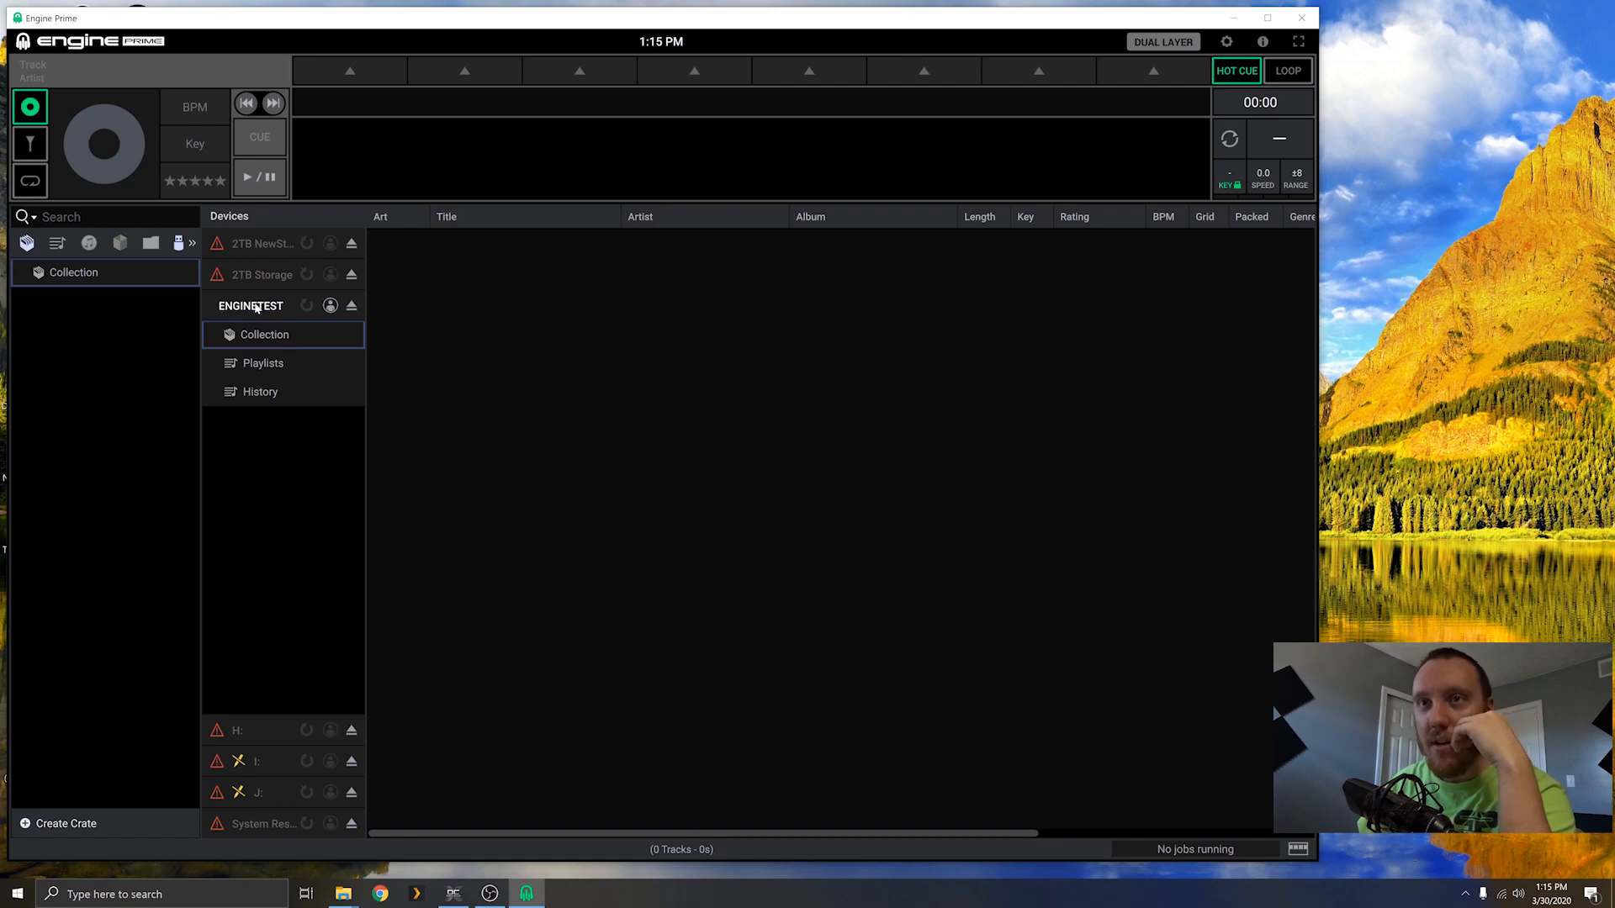
# Step: Check the file system of the EngineTest (G:) drive in its File Explorer properties and view its contents before returning to Engine Prime
pyautogui.moveTo(343, 893)
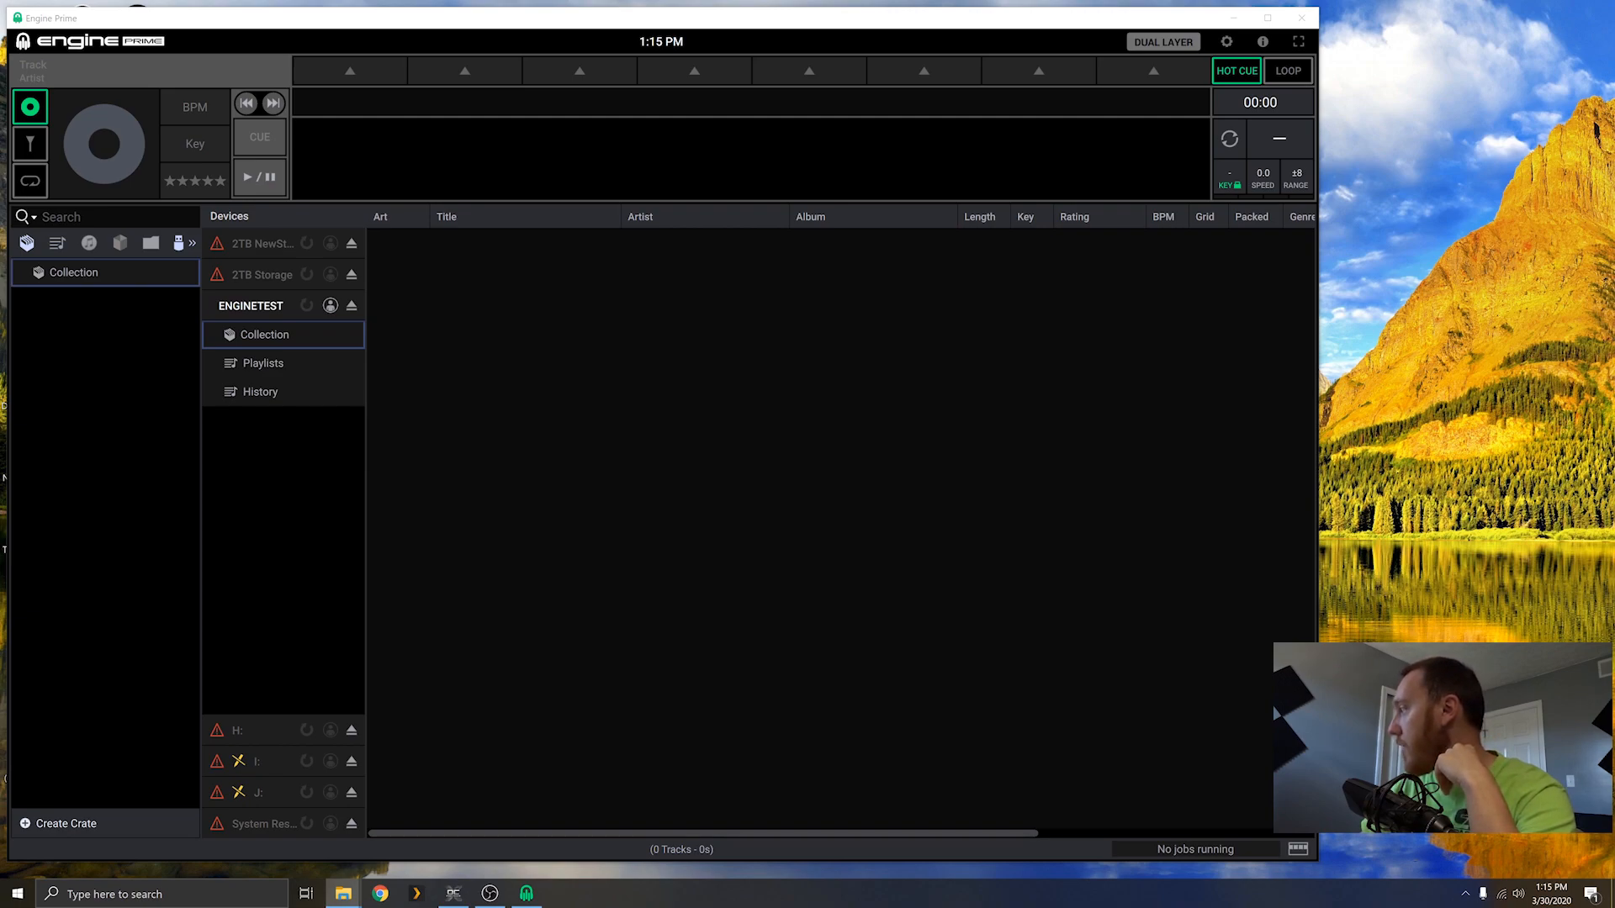
pyautogui.moveTo(1480, 907); pyautogui.dragTo(890, 133)
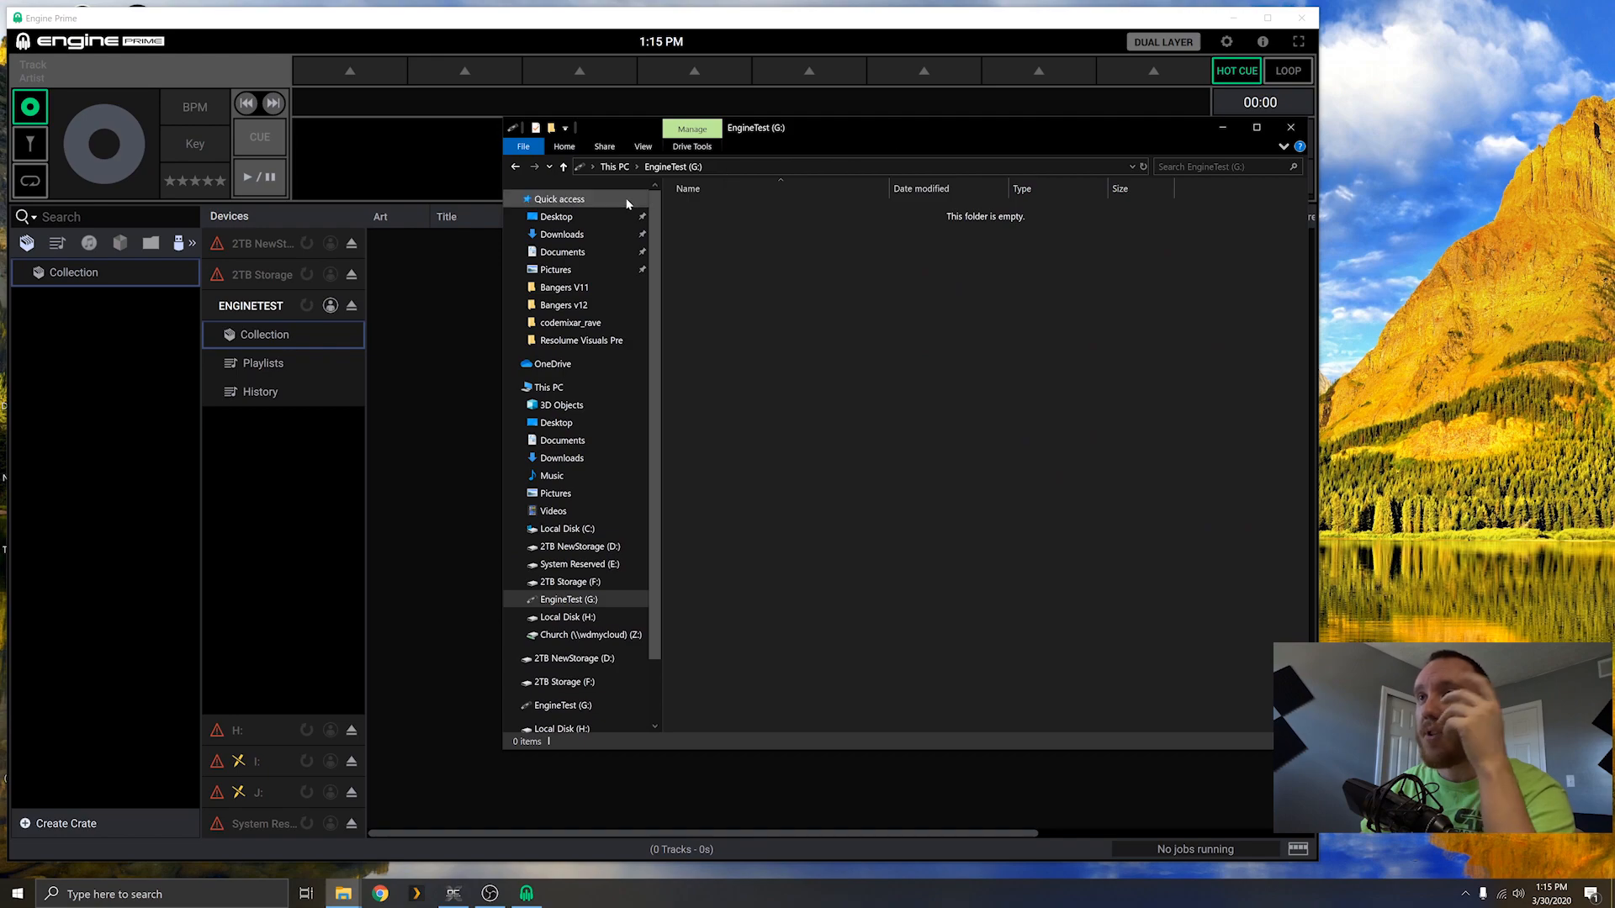
pyautogui.click(548, 387)
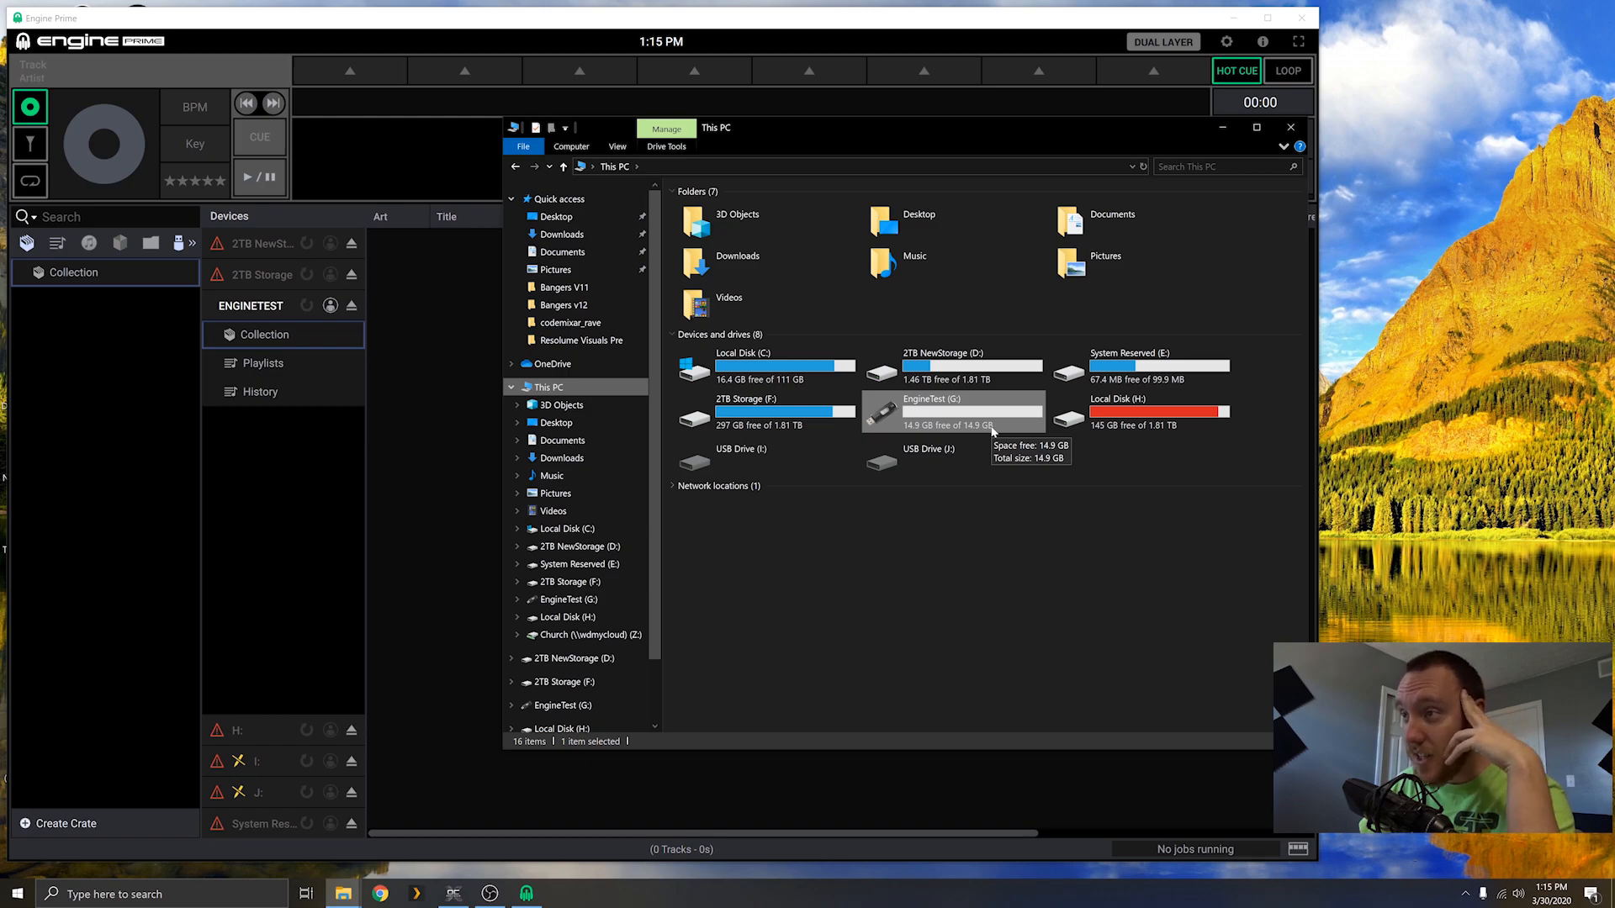
pyautogui.rightClick(900, 409)
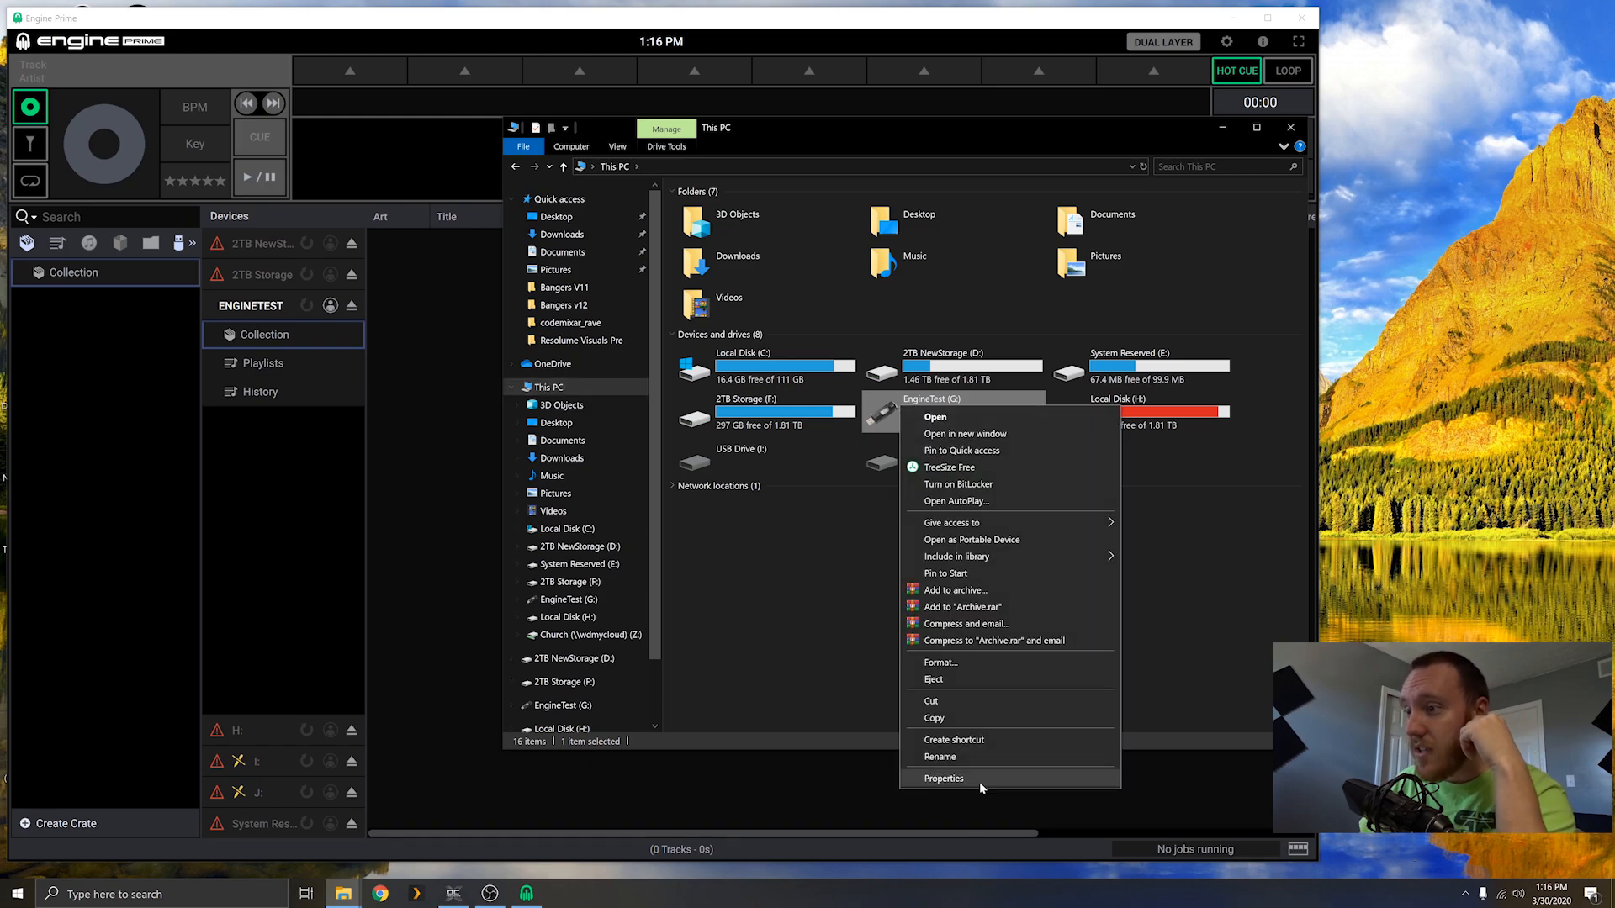
pyautogui.click(944, 779)
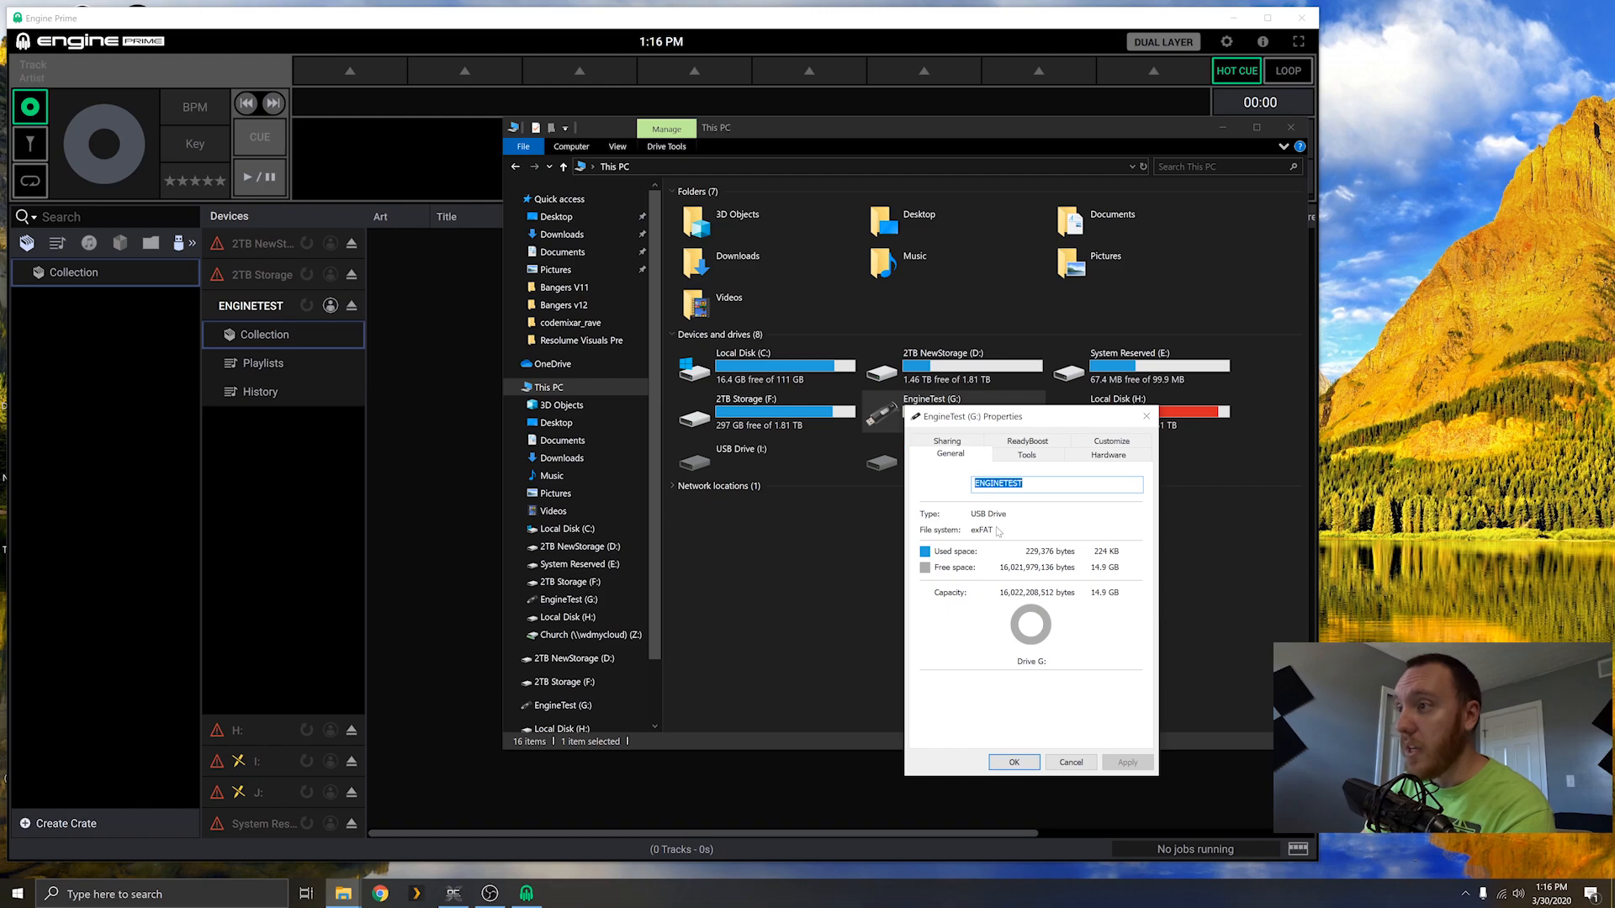
pyautogui.press('End')
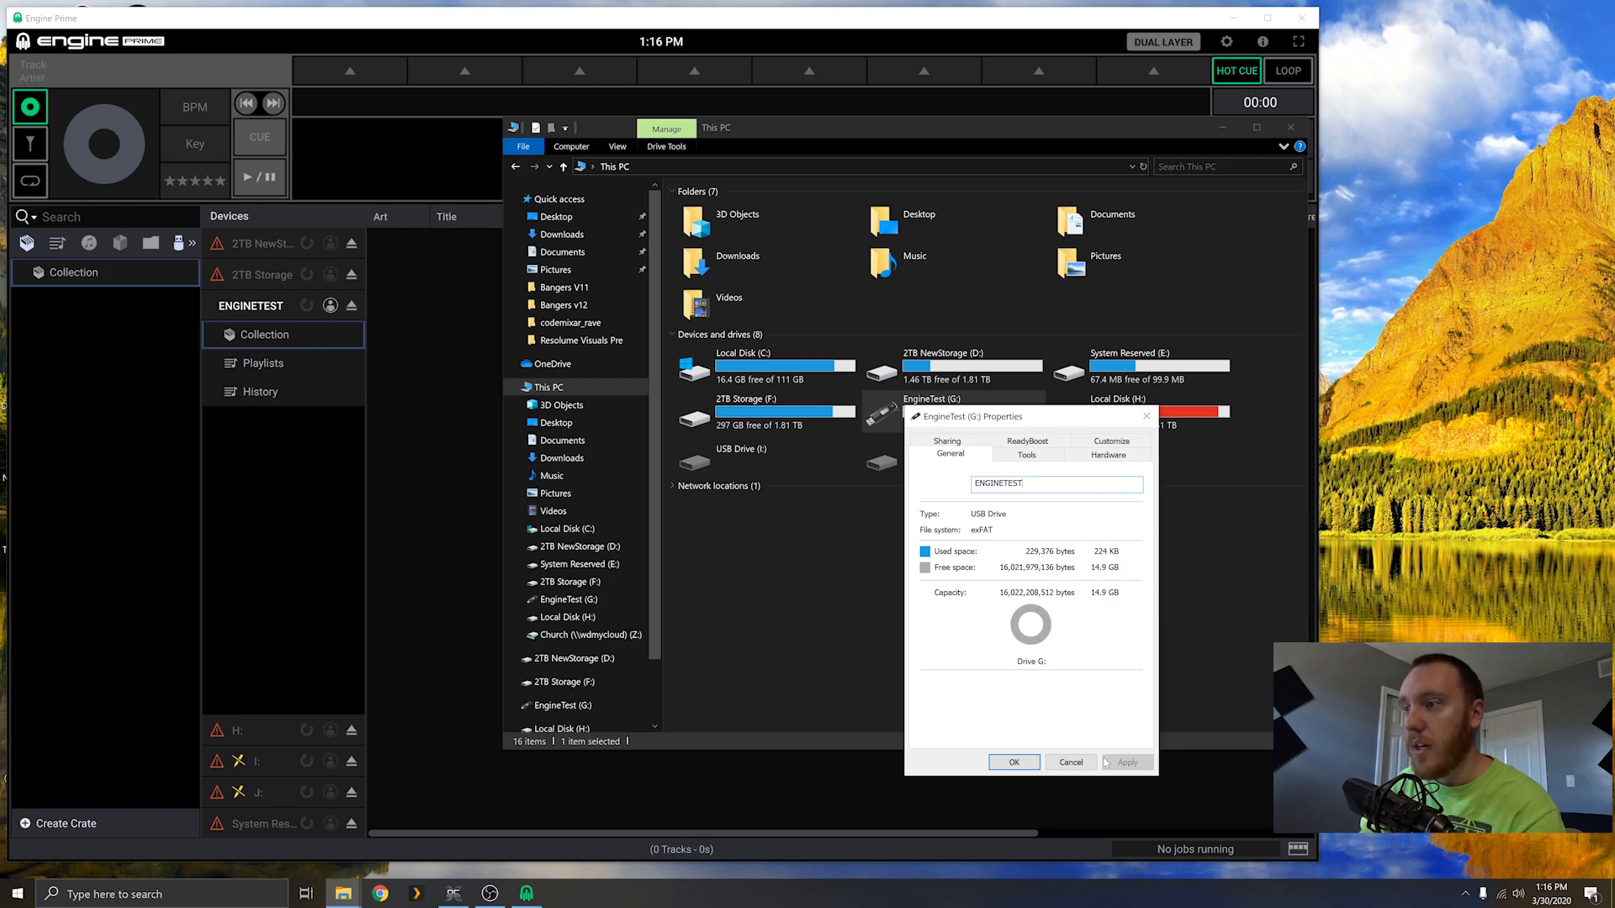
pyautogui.click(1013, 761)
pyautogui.doubleClick(939, 409)
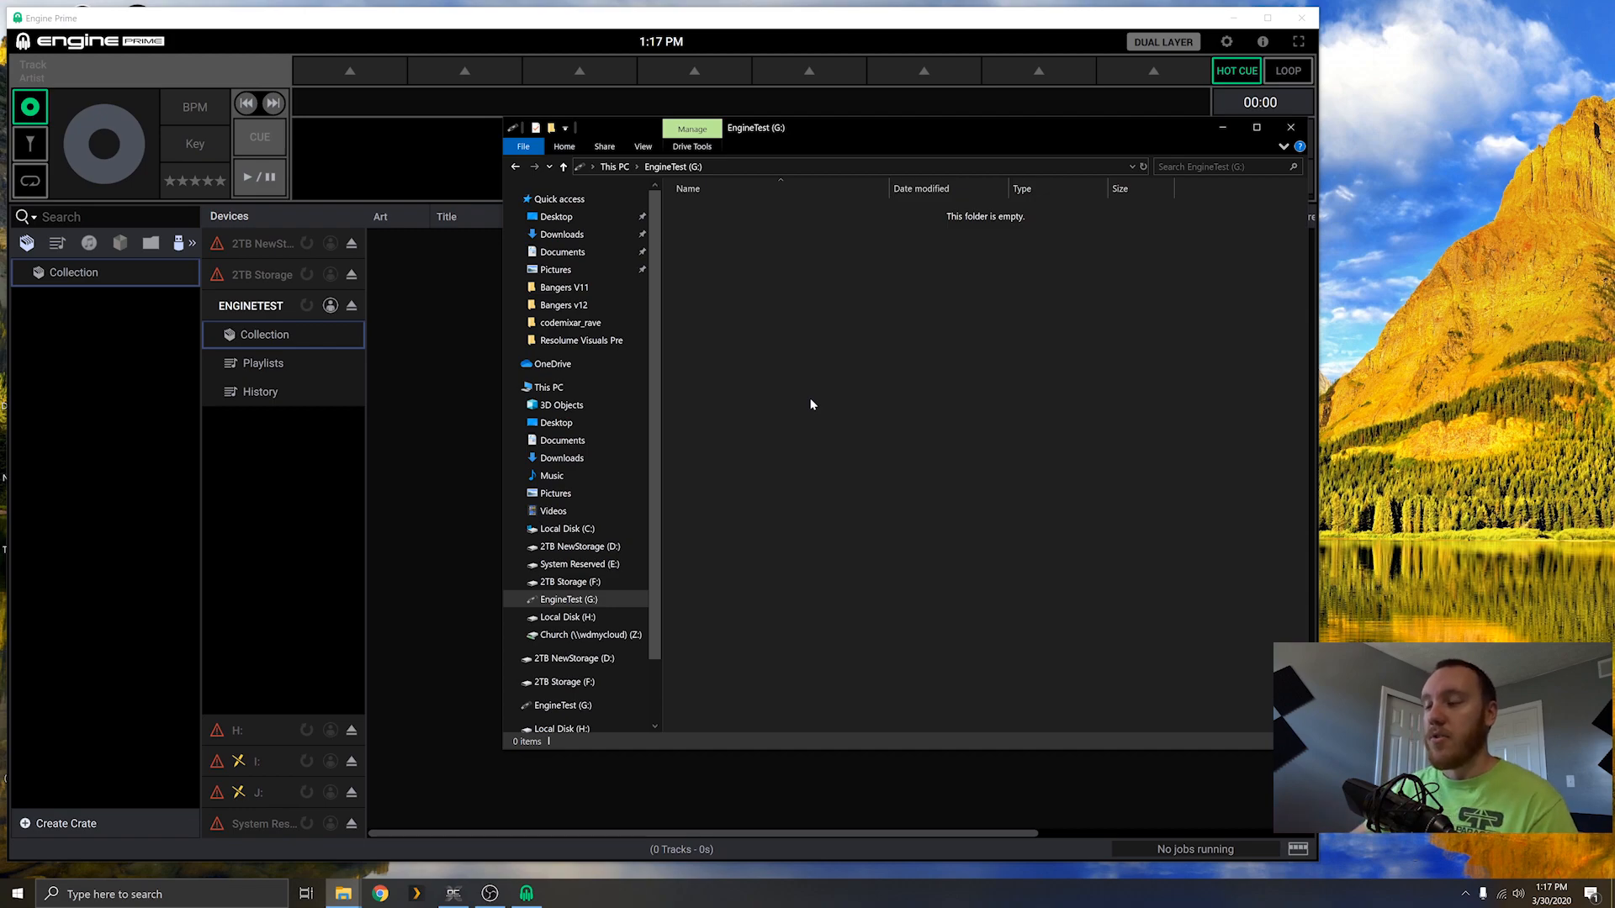
pyautogui.click(471, 505)
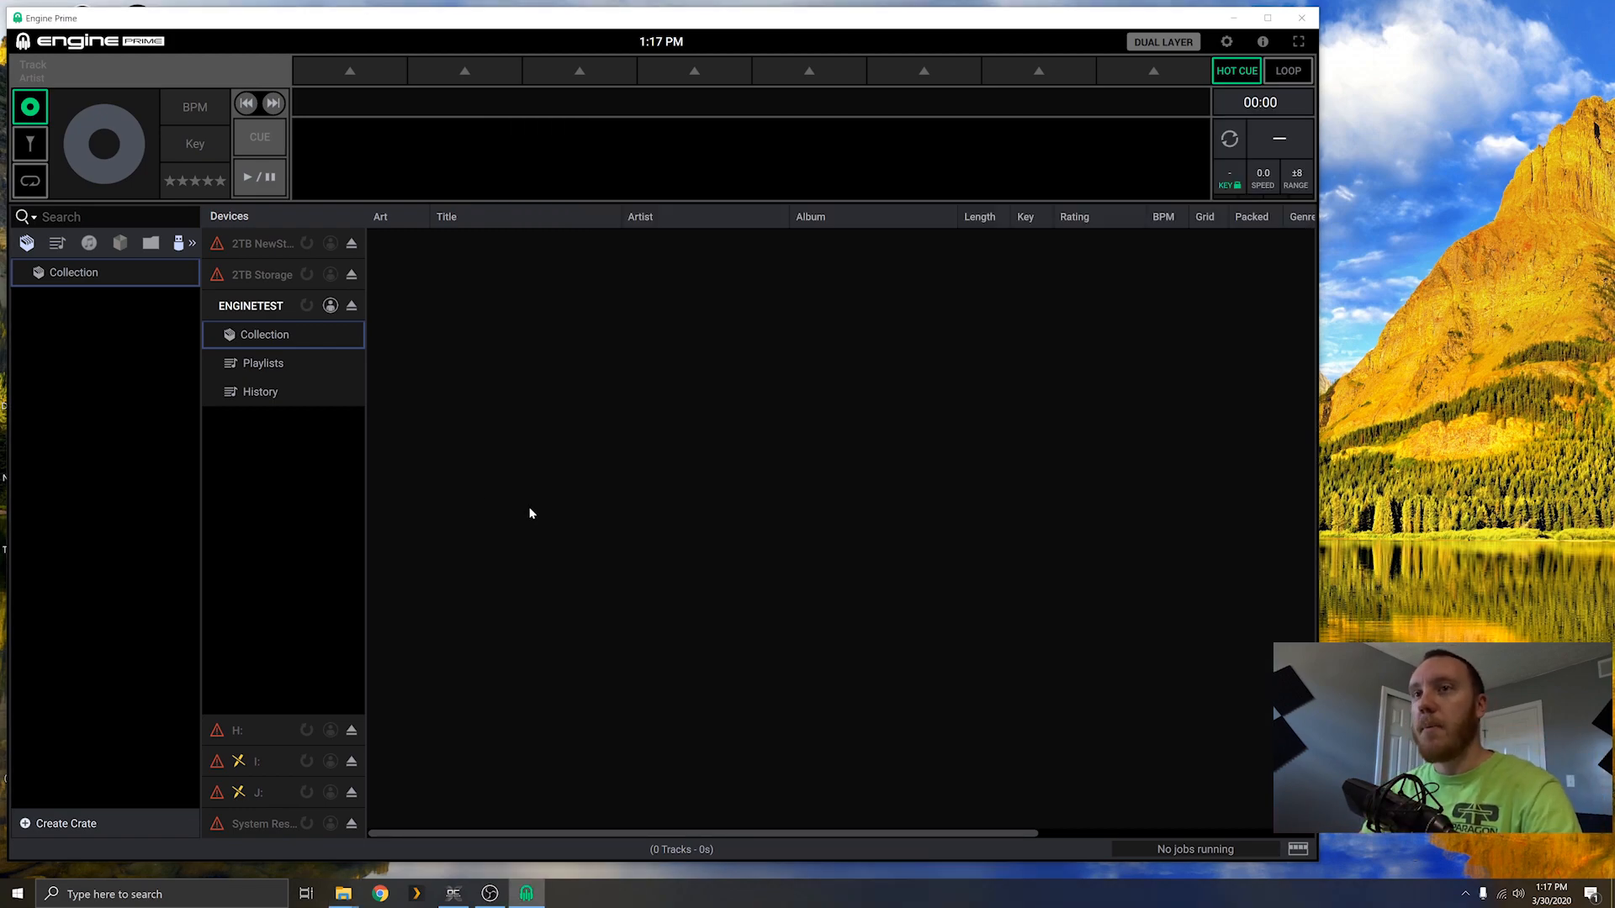
# Step: Create a playlist named "Test List" under Playlists on the ENGINETEST drive
pyautogui.click(267, 363)
pyautogui.rightClick(267, 363)
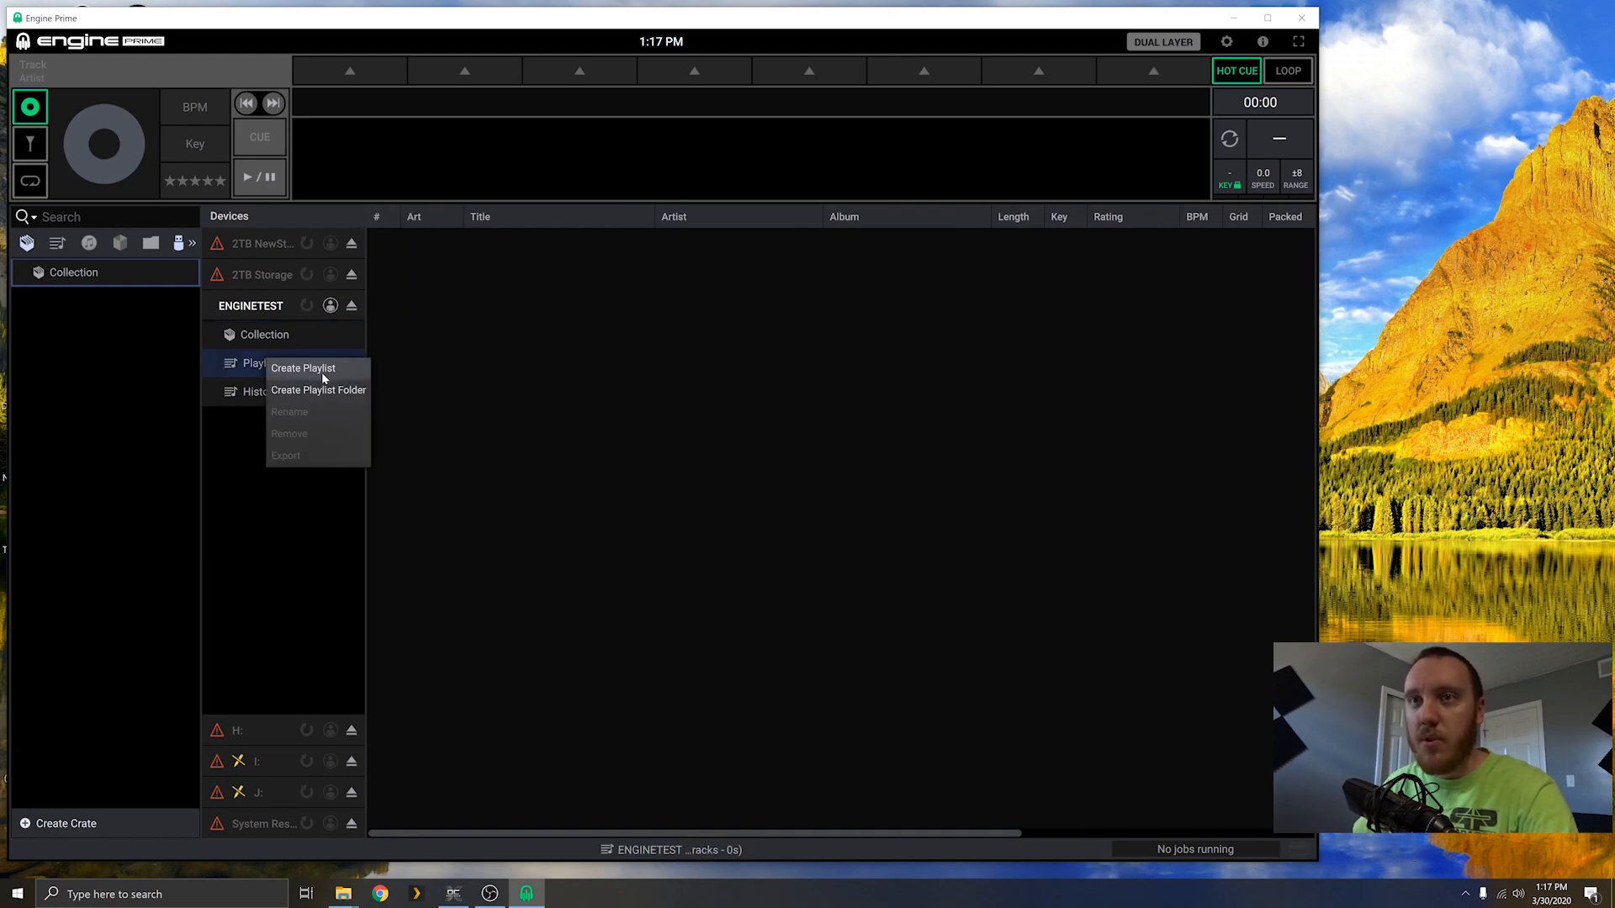
pyautogui.click(303, 369)
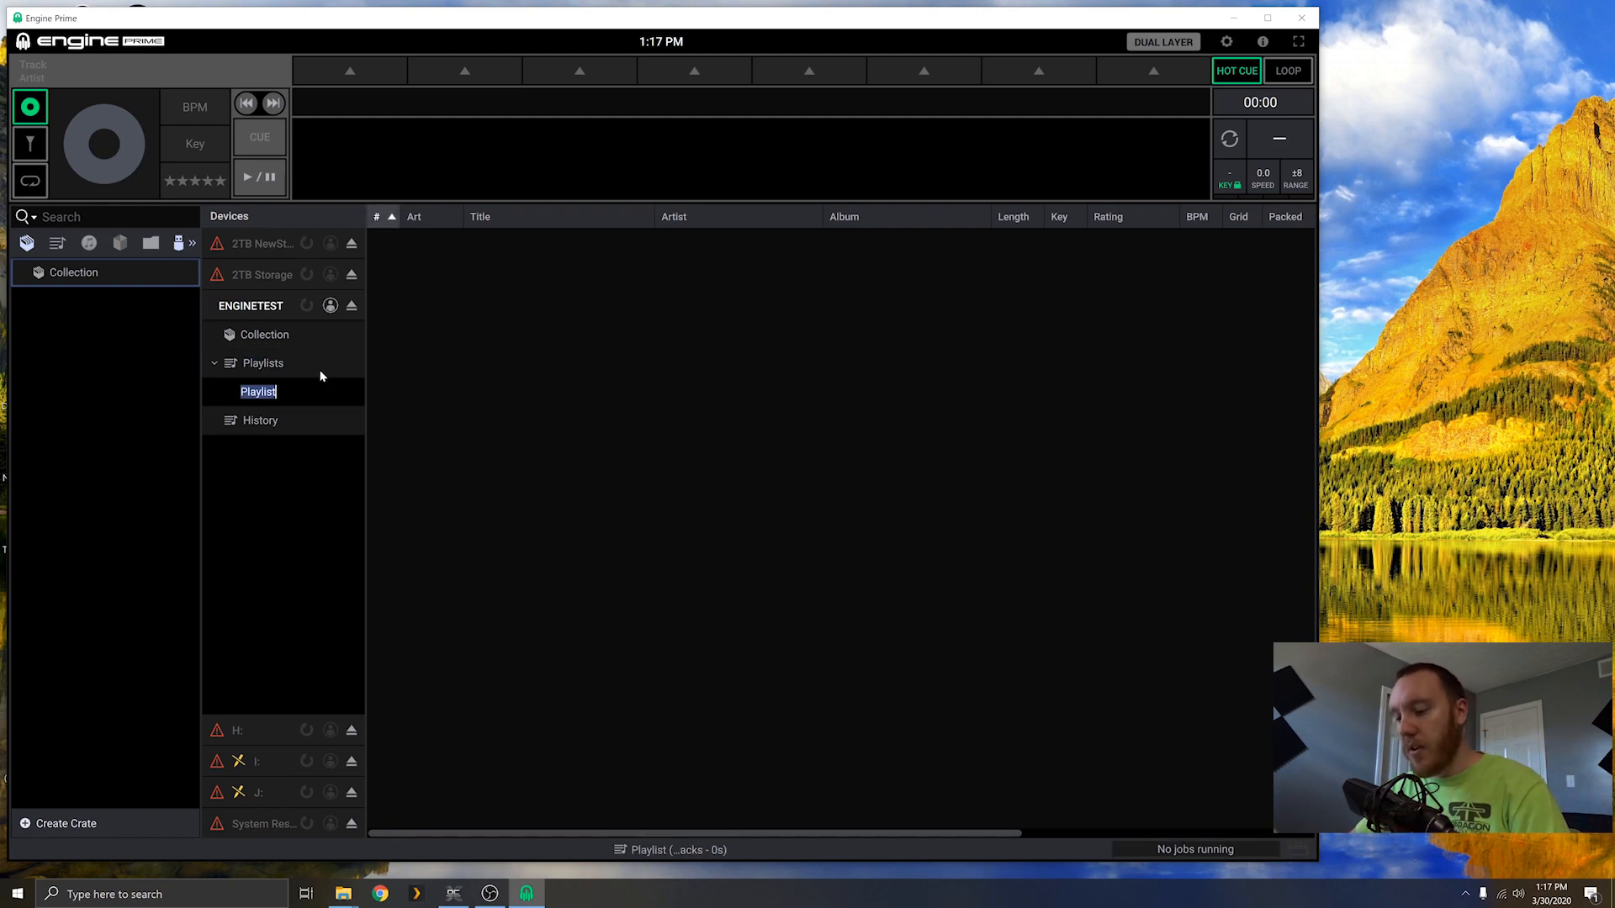
pyautogui.write('Test List')
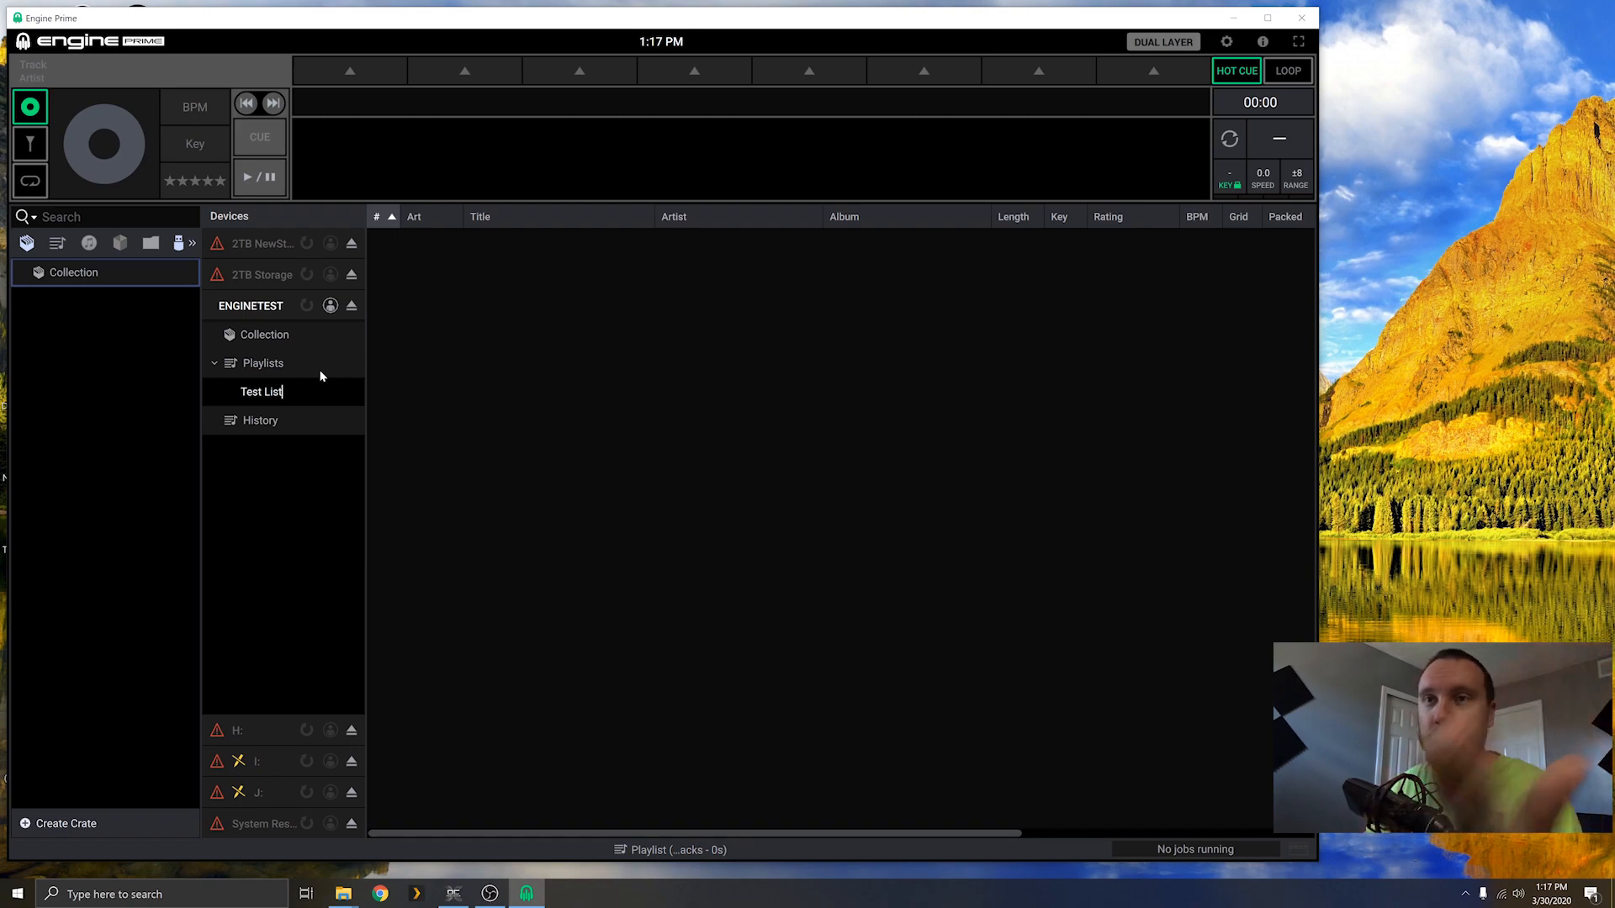
pyautogui.click(240, 544)
# Step: Create a playlist folder named "Folder 1" under Playlists on the ENGINETEST drive
pyautogui.rightClick(303, 393)
pyautogui.click(262, 367)
pyautogui.rightClick(263, 368)
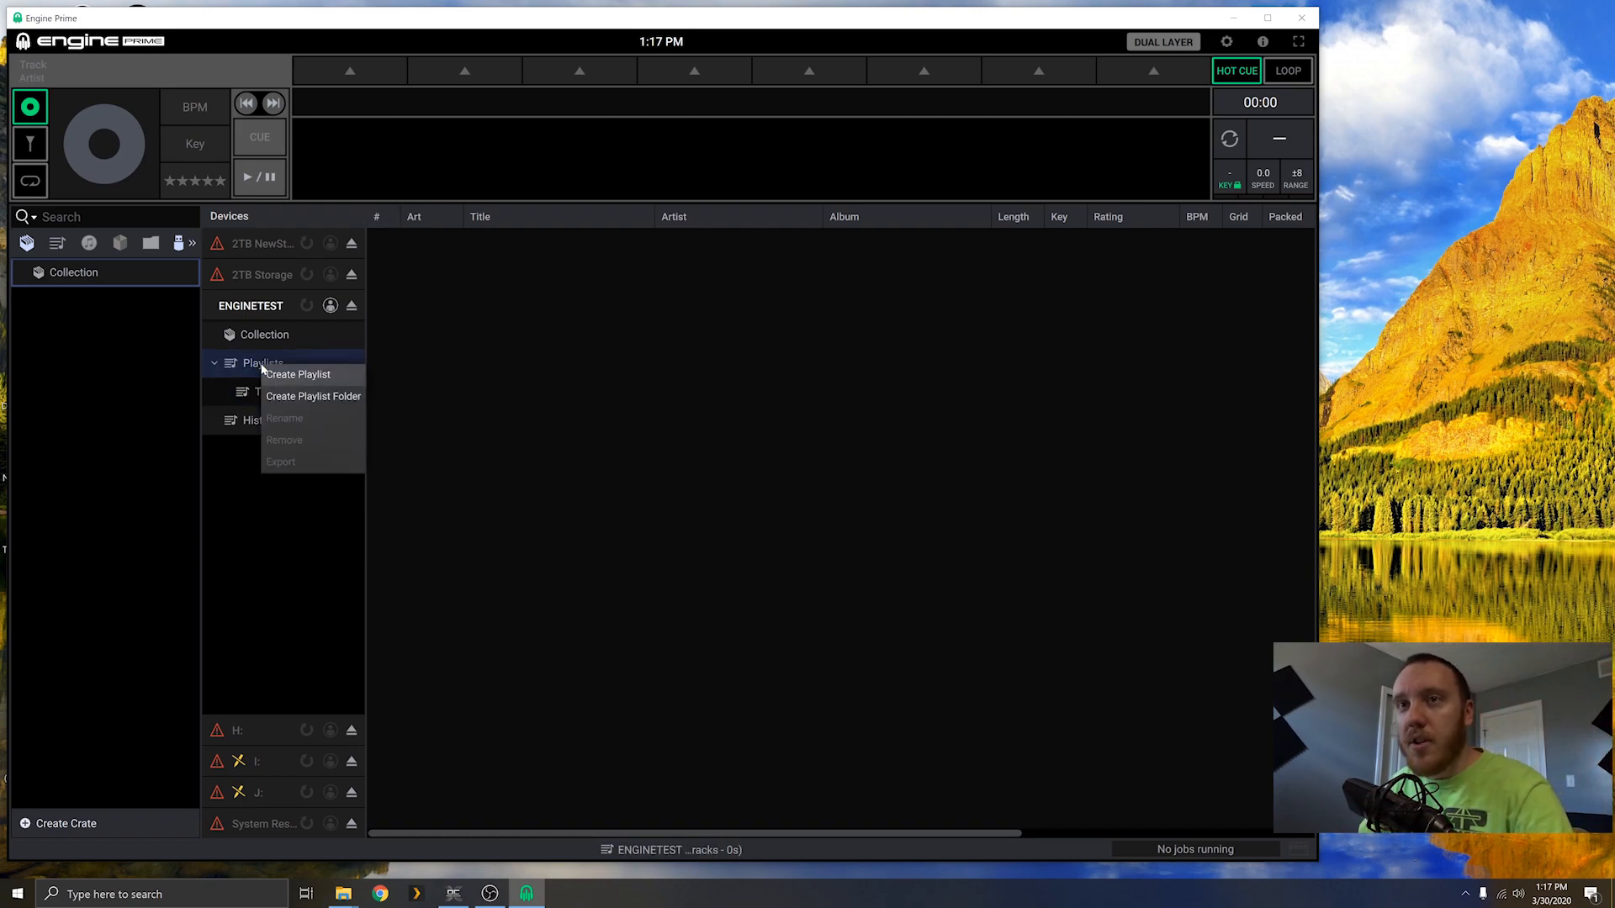
pyautogui.click(340, 400)
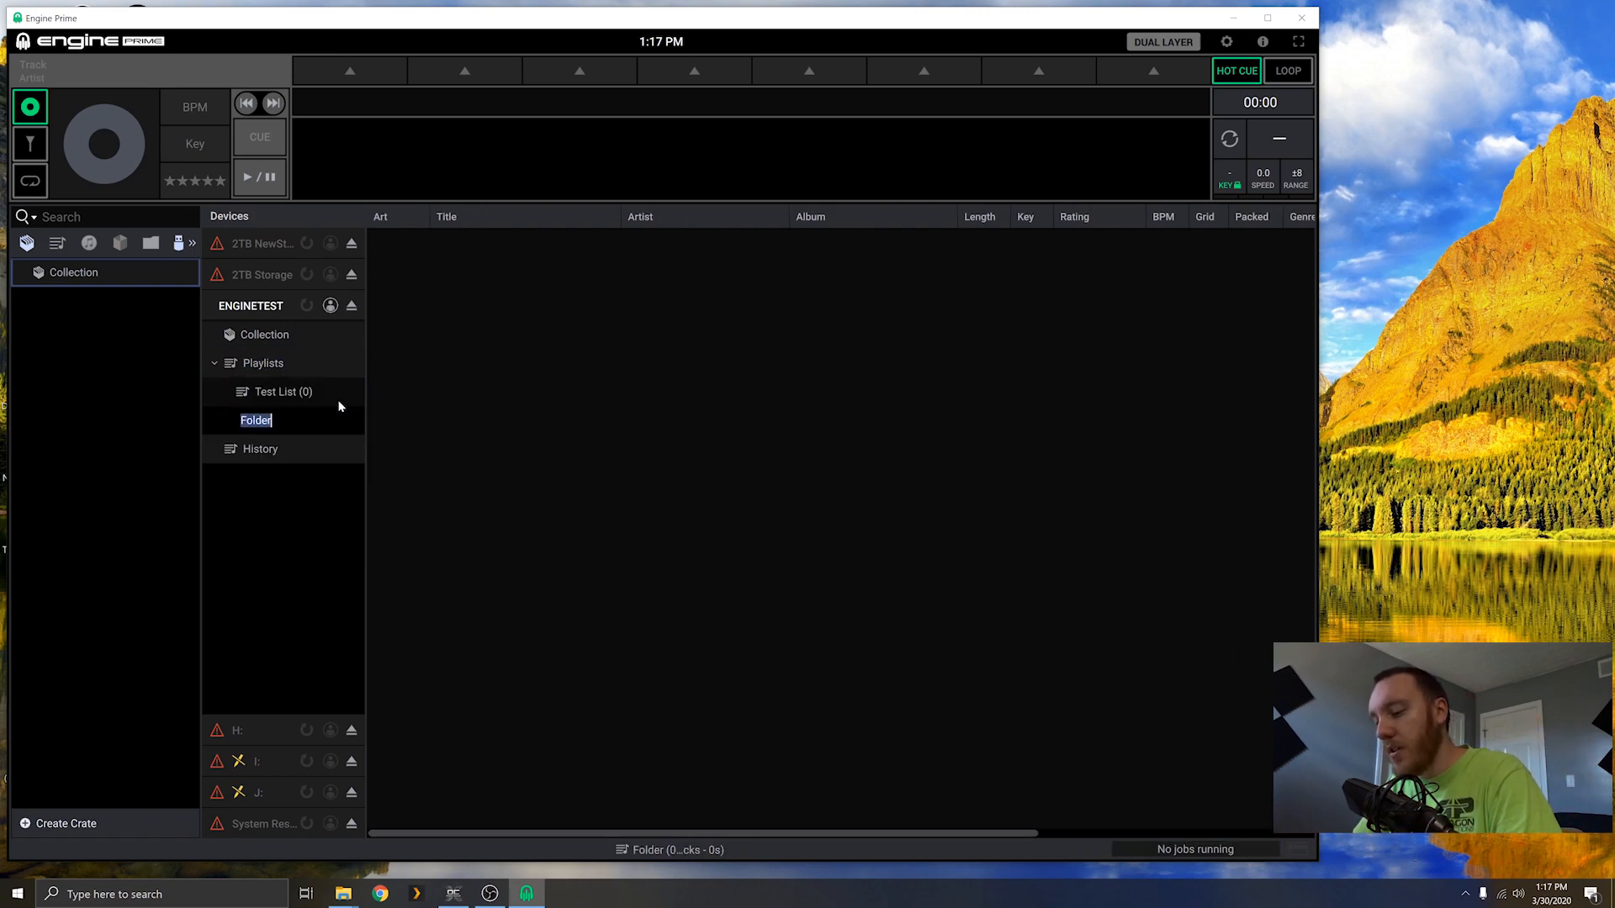
pyautogui.write('Folder 1')
pyautogui.press('Return')
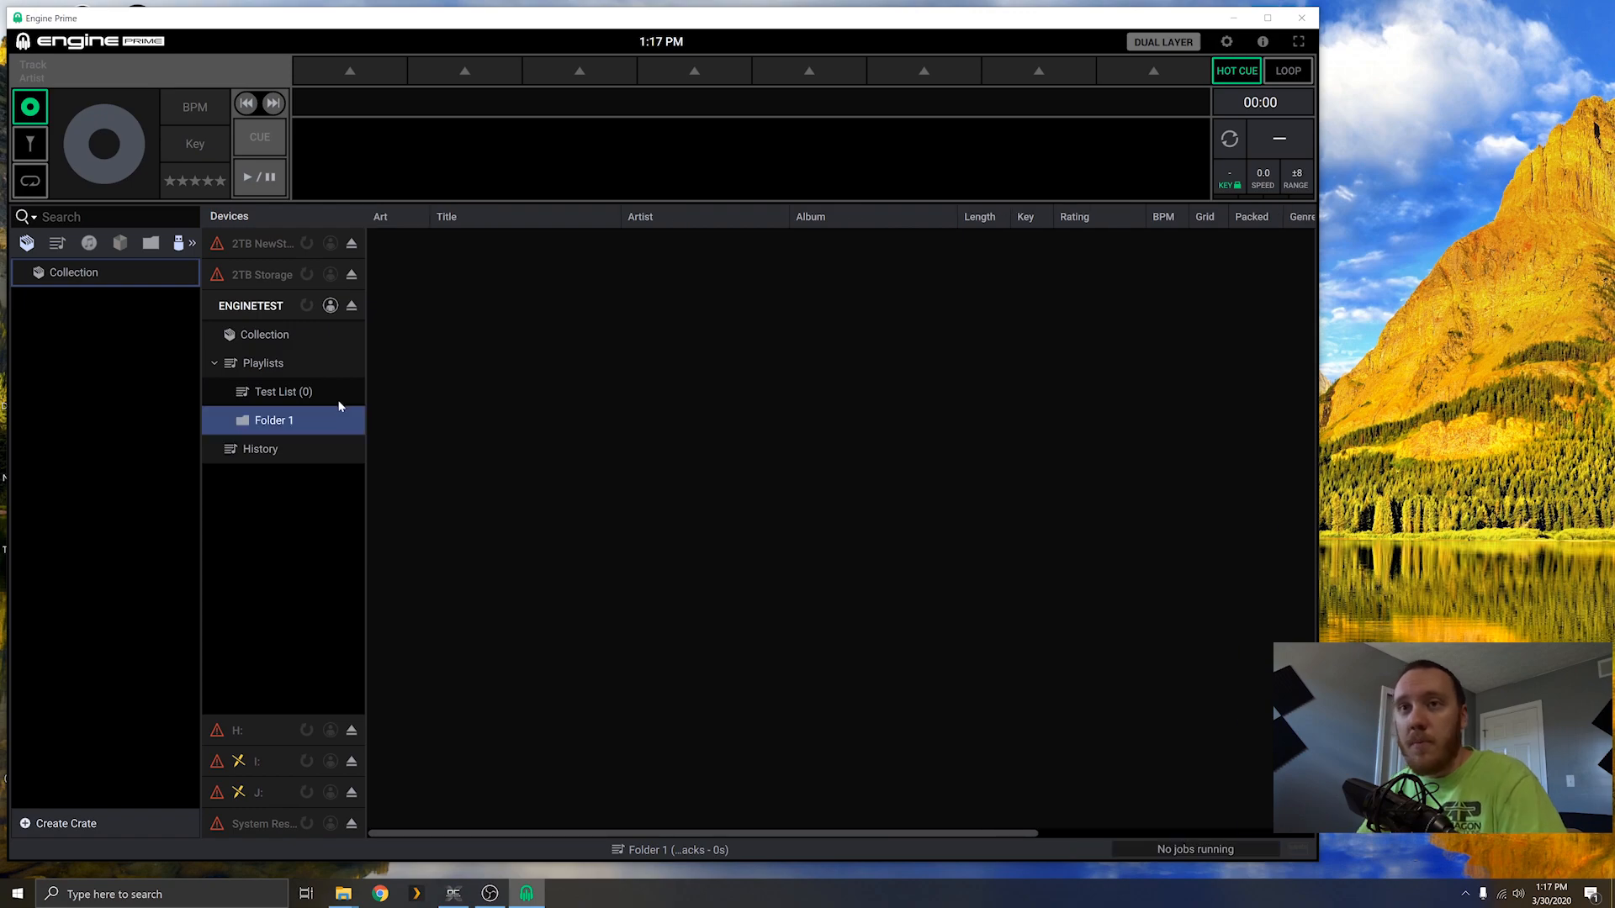
# Step: Create a playlist named "List 2" inside Folder 1
pyautogui.rightClick(287, 431)
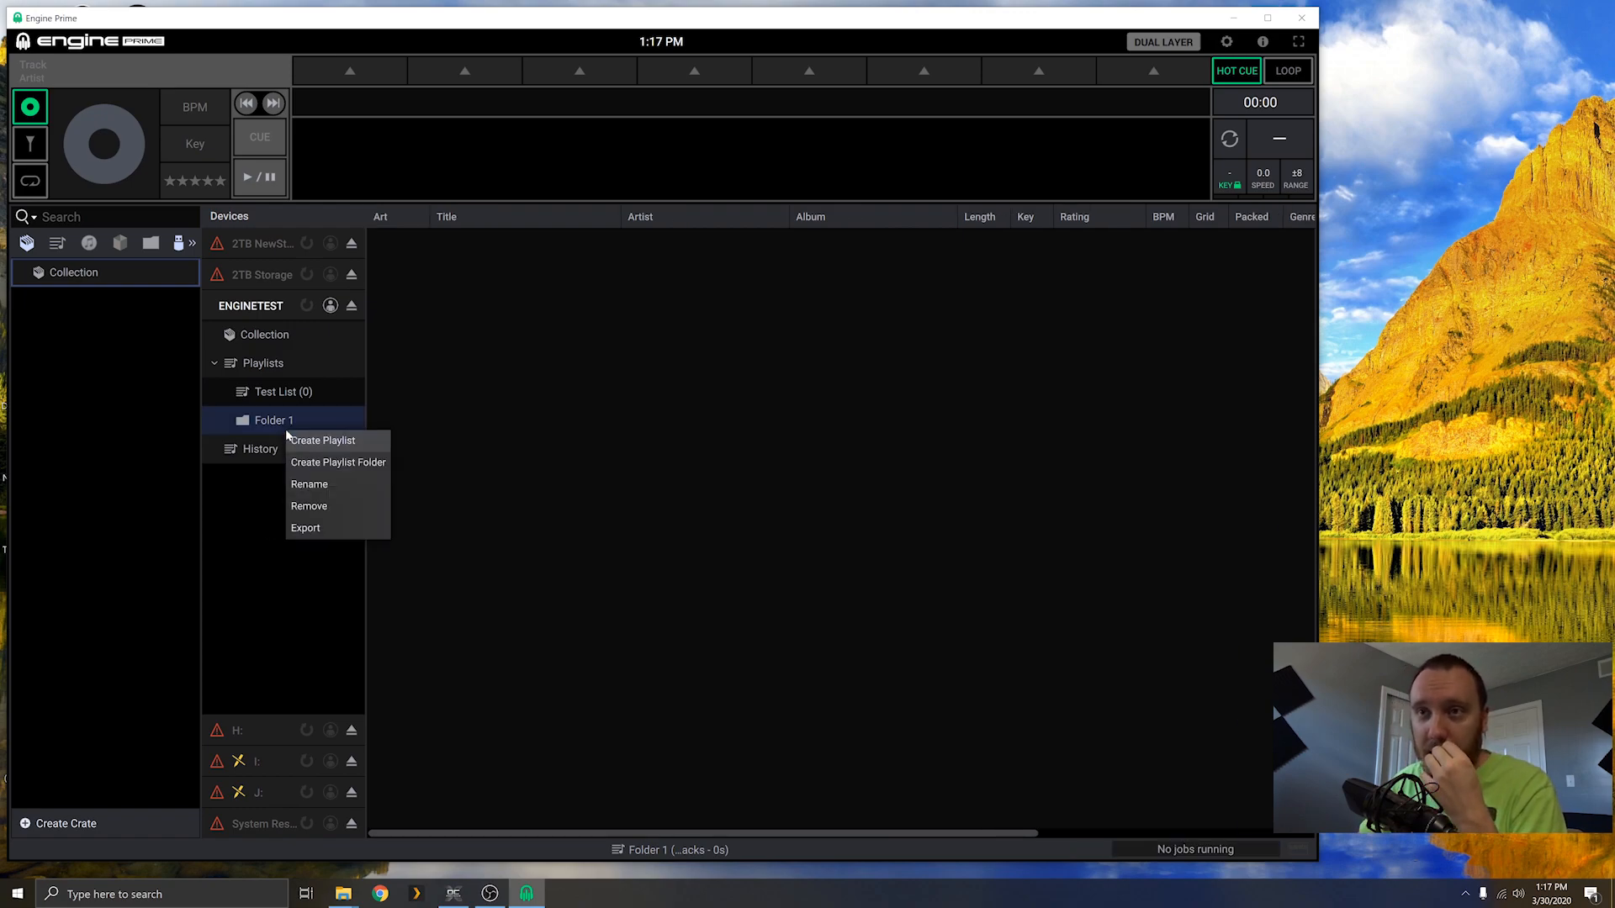
pyautogui.click(338, 440)
pyautogui.write('L')
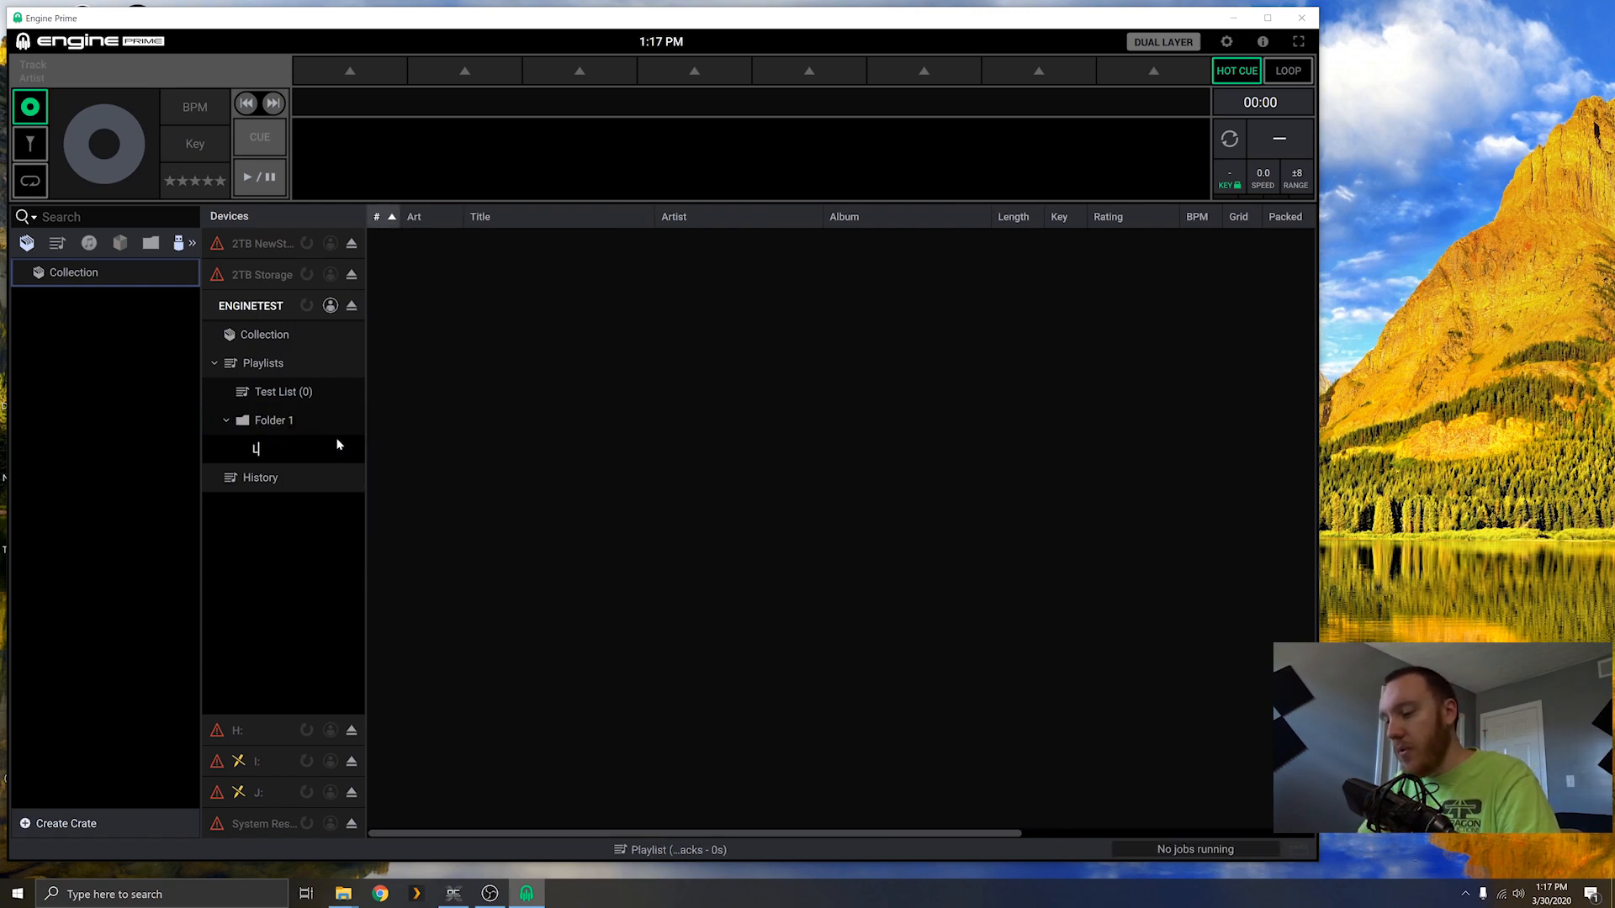
pyautogui.write('ist 2')
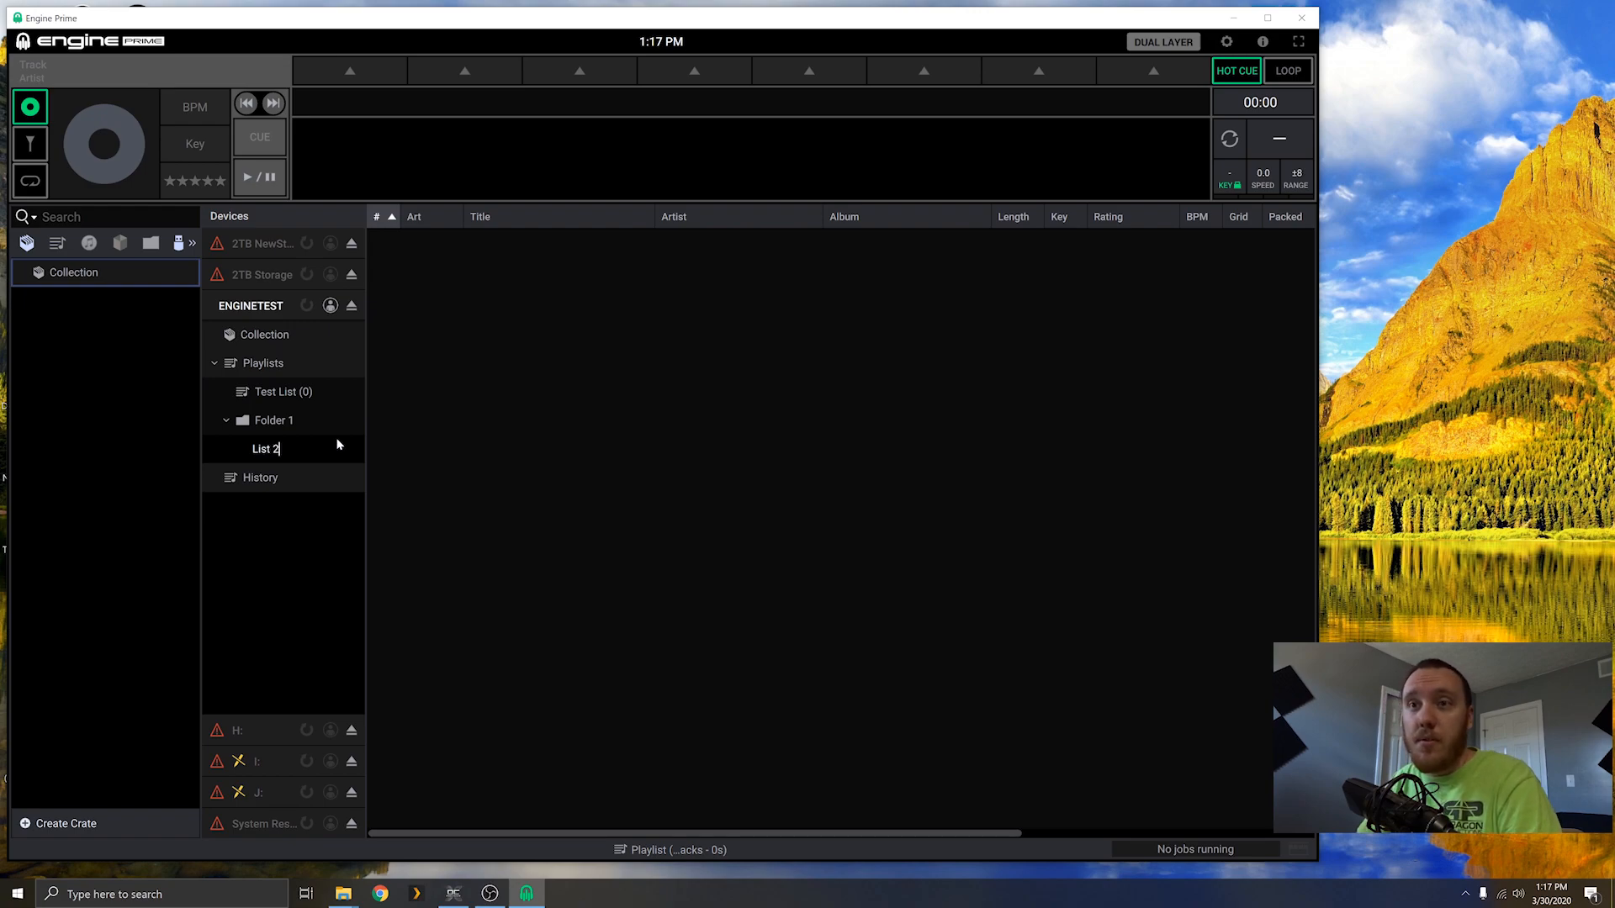
pyautogui.press('Return')
# Step: Add another playlist named "List 3" inside Folder 1
pyautogui.click(319, 403)
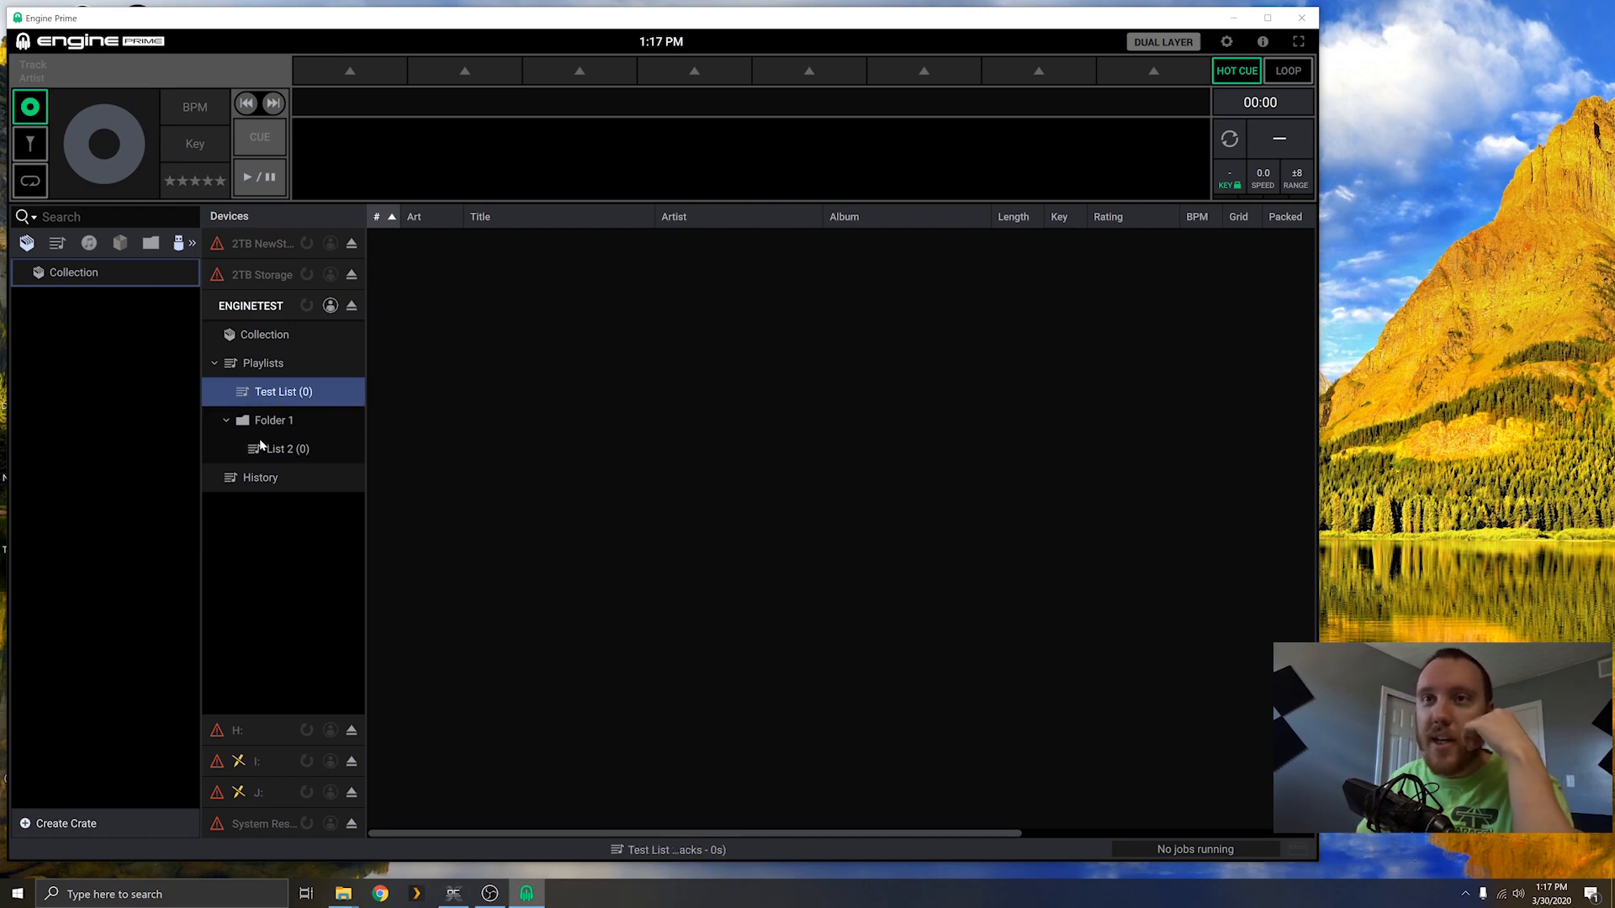
pyautogui.rightClick(276, 424)
pyautogui.click(334, 437)
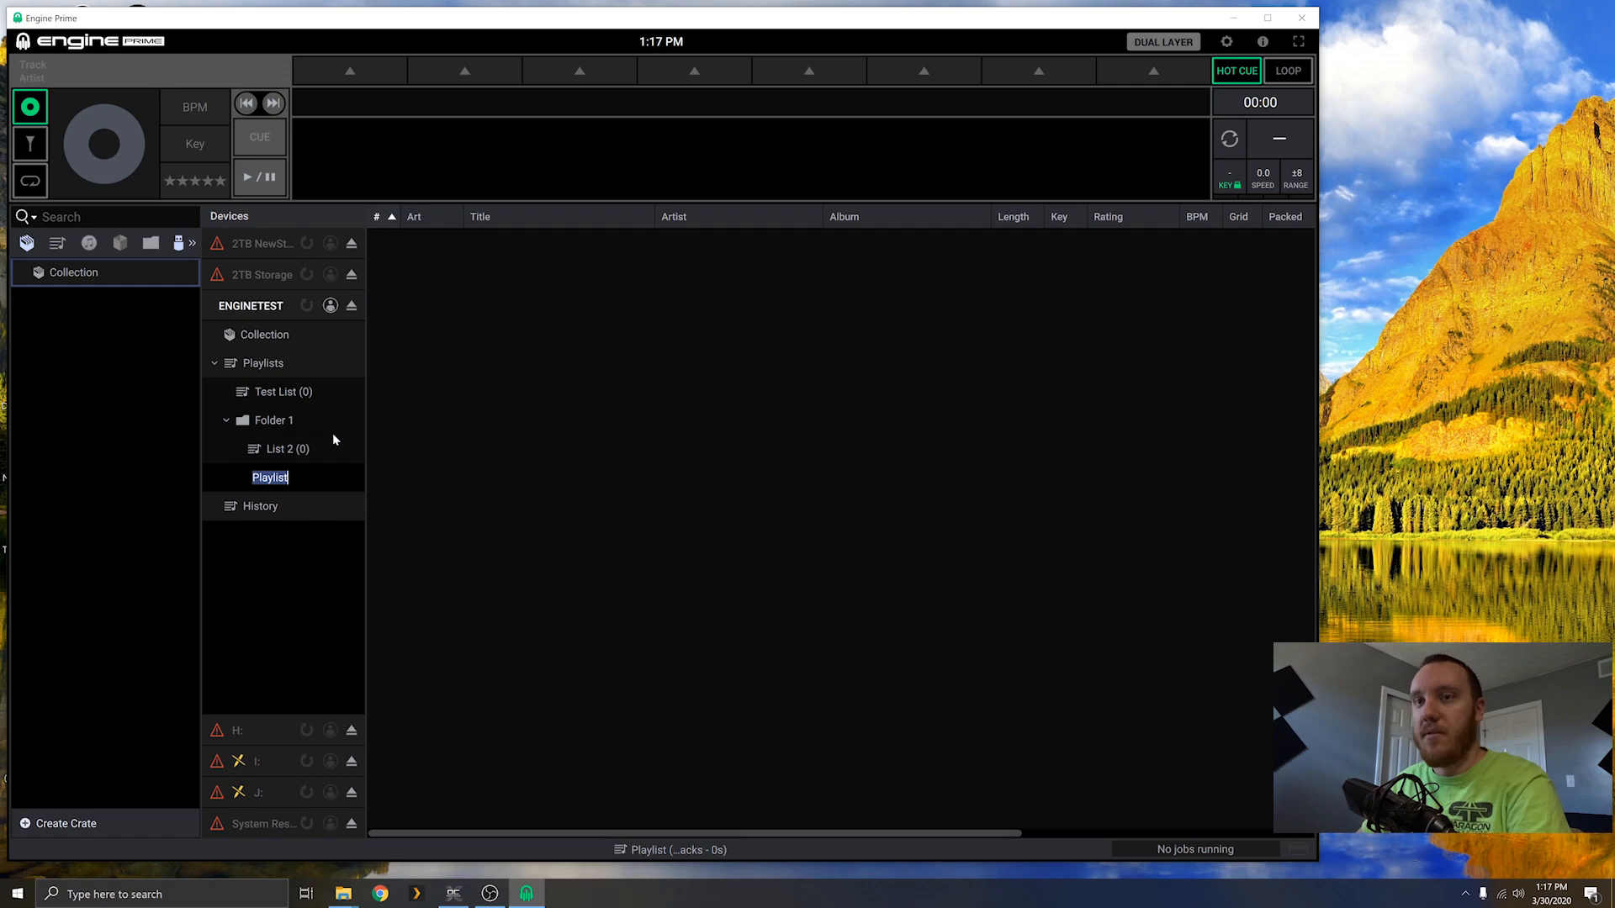
pyautogui.write('List 3')
pyautogui.press('Return')
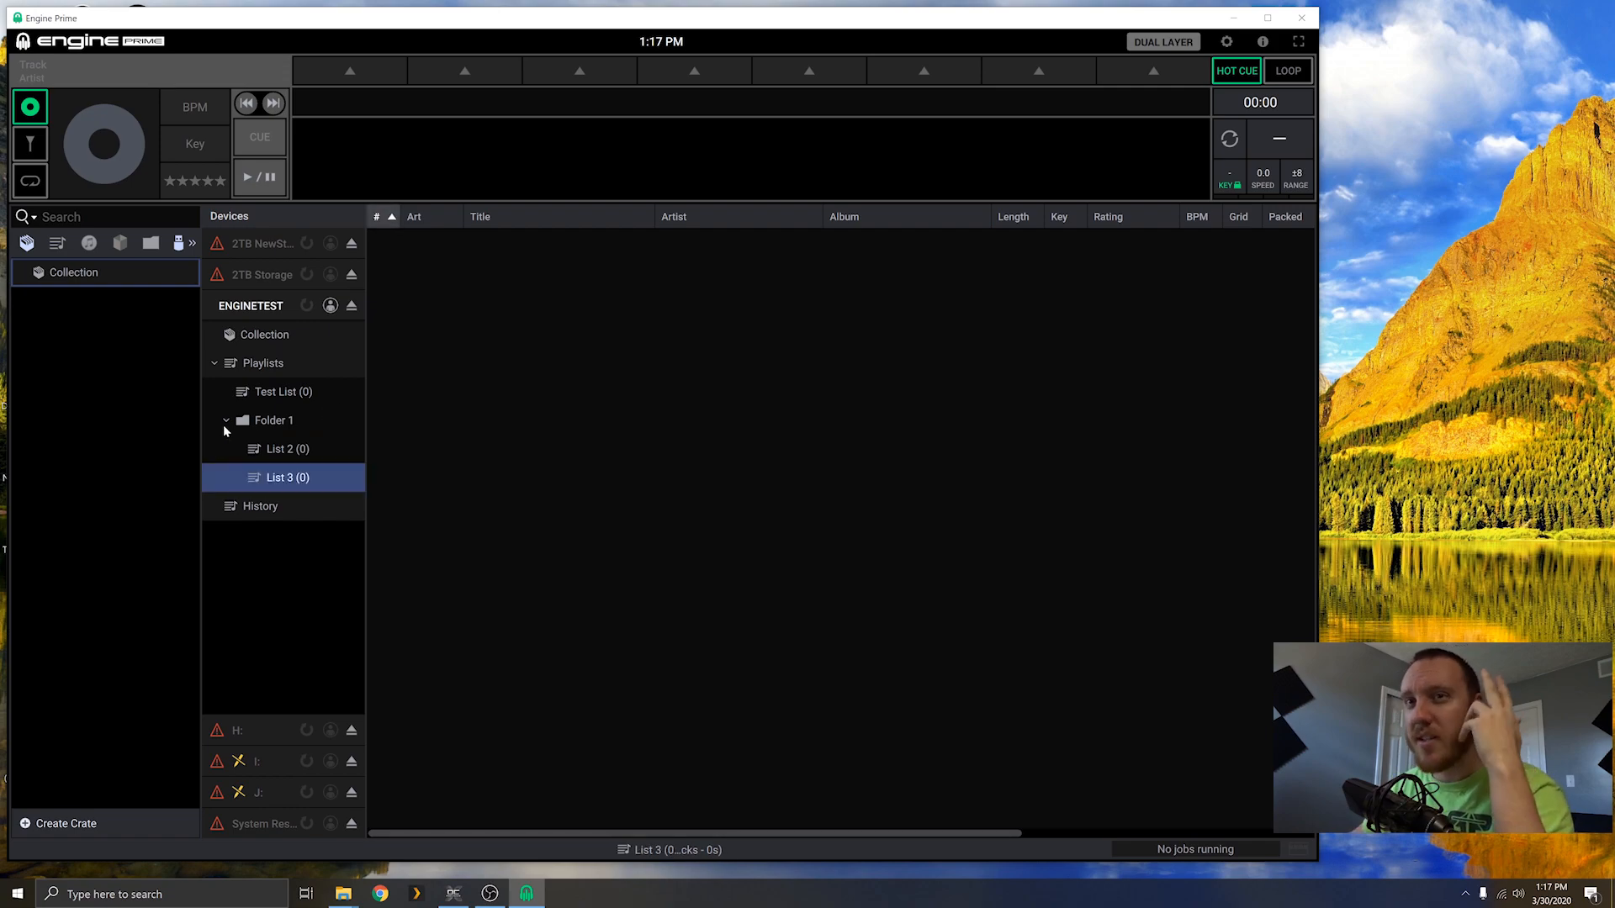
# Step: Look through Test List, Folder 1 and the playlists inside it, and collapse Folder 1
pyautogui.click(306, 394)
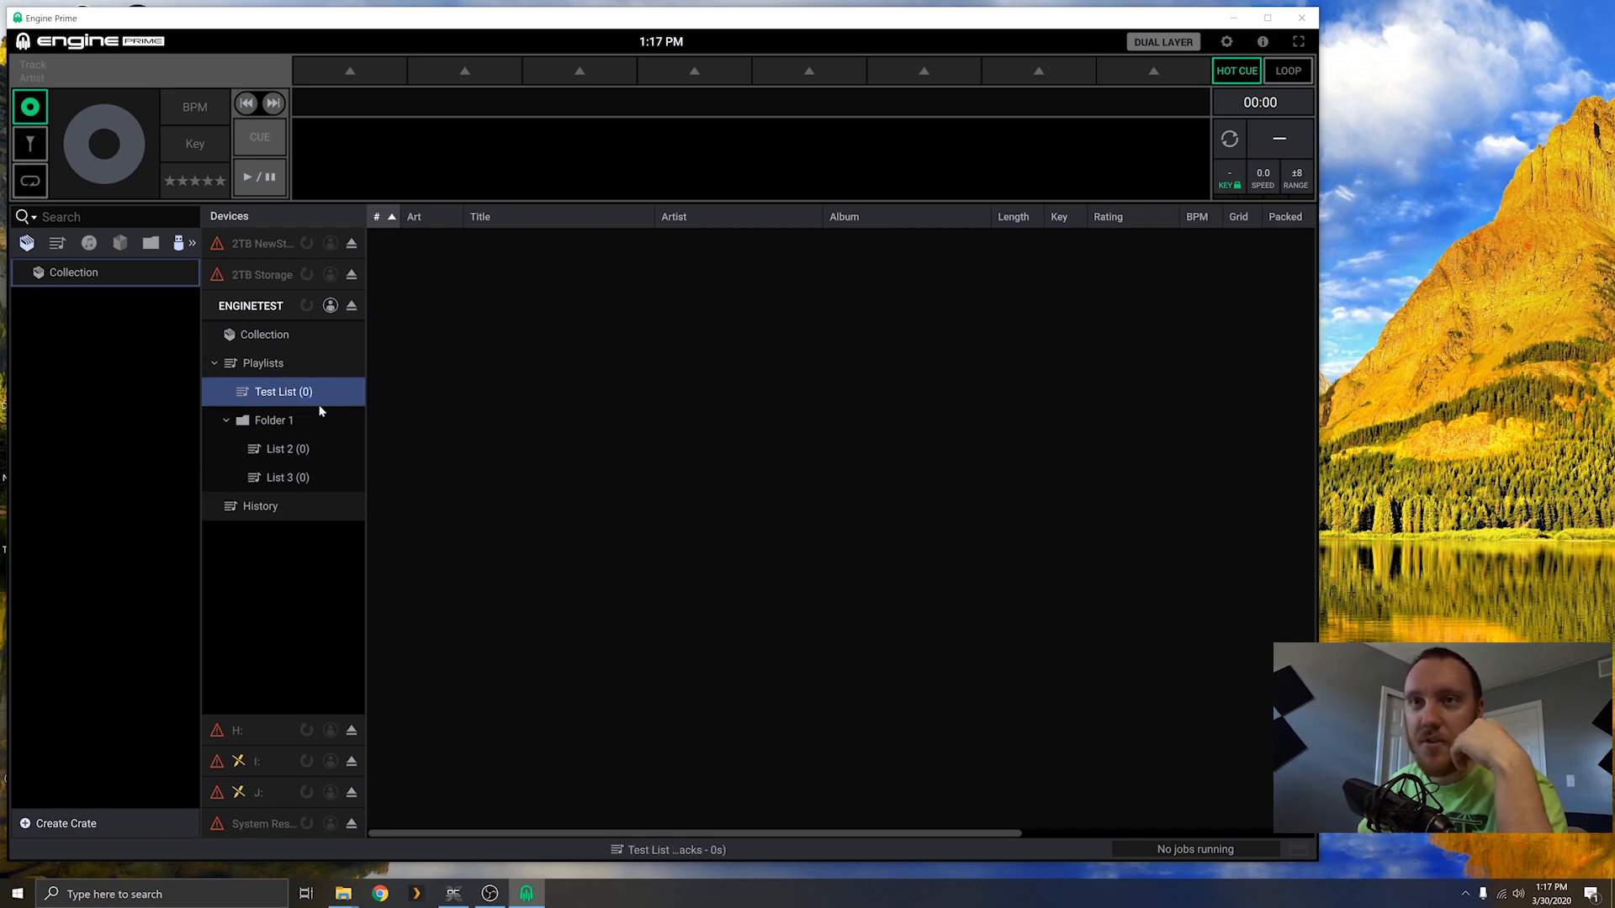
pyautogui.click(271, 423)
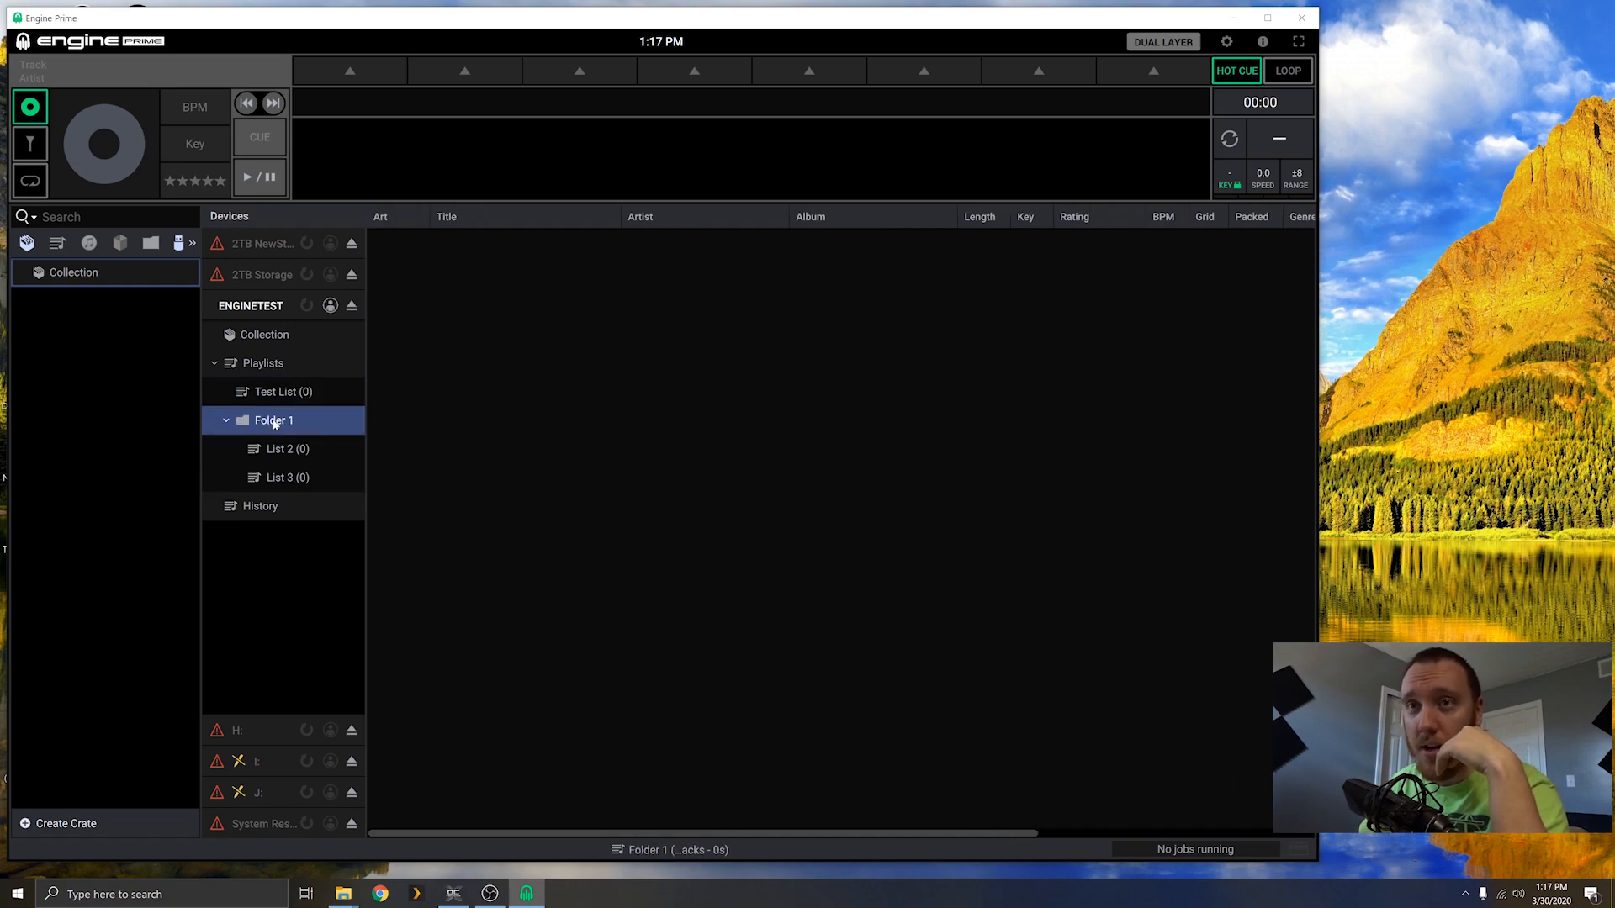
pyautogui.click(313, 471)
pyautogui.click(313, 451)
pyautogui.click(317, 476)
pyautogui.click(227, 420)
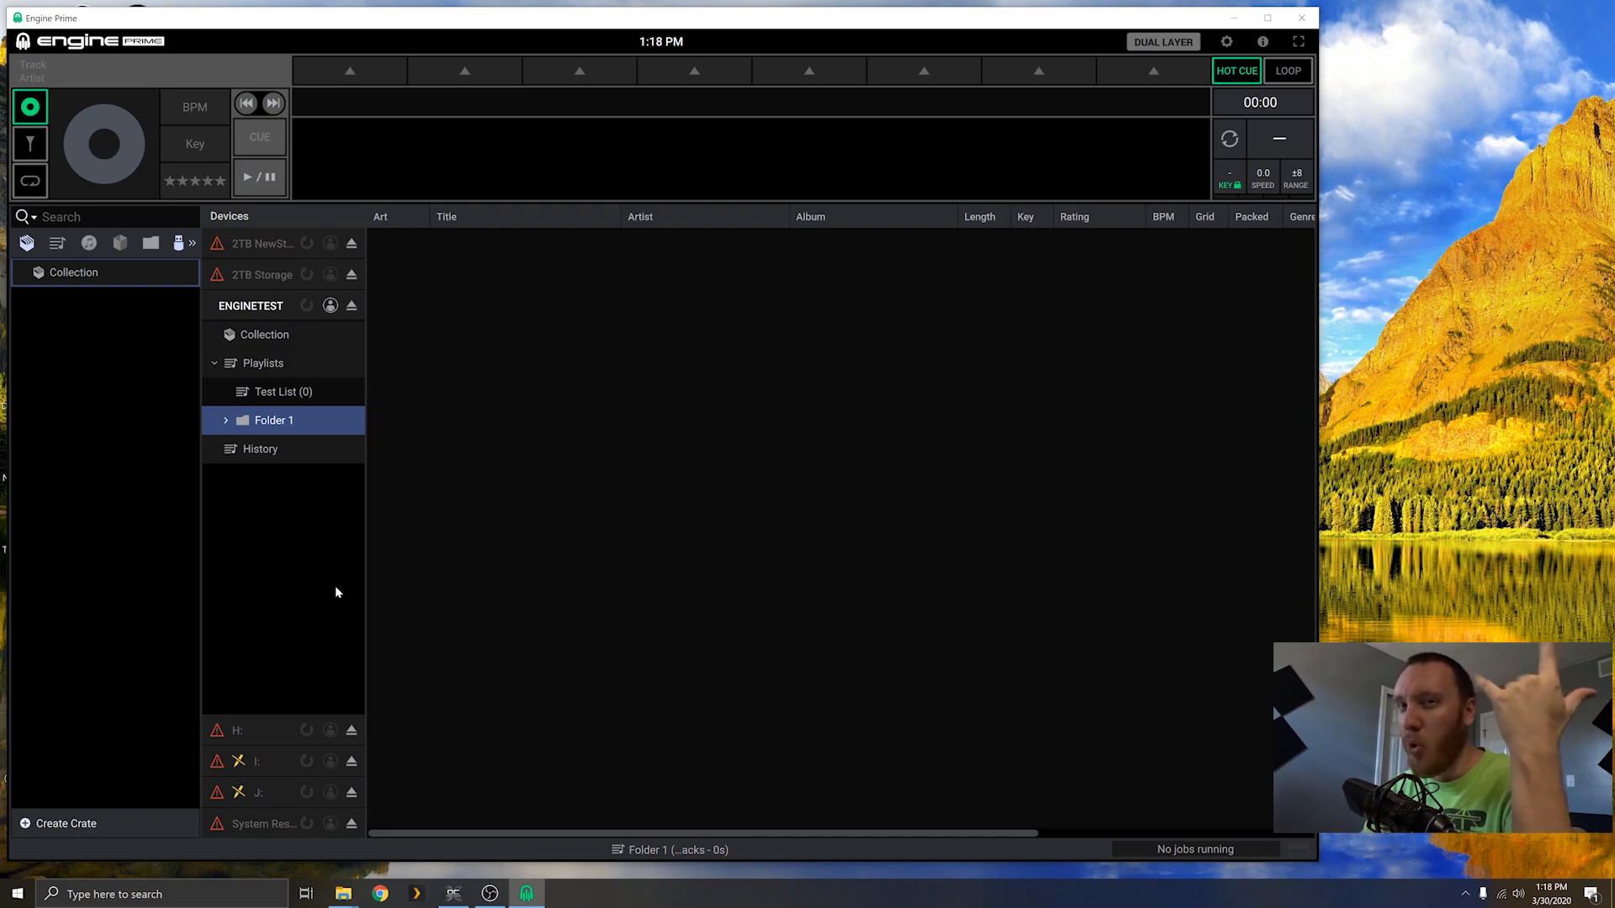
# Step: Add "Archangel Zomboy.mp3" from the Download V2 folder in File Explorer to the Test List playlist in Engine Prime
pyautogui.click(294, 397)
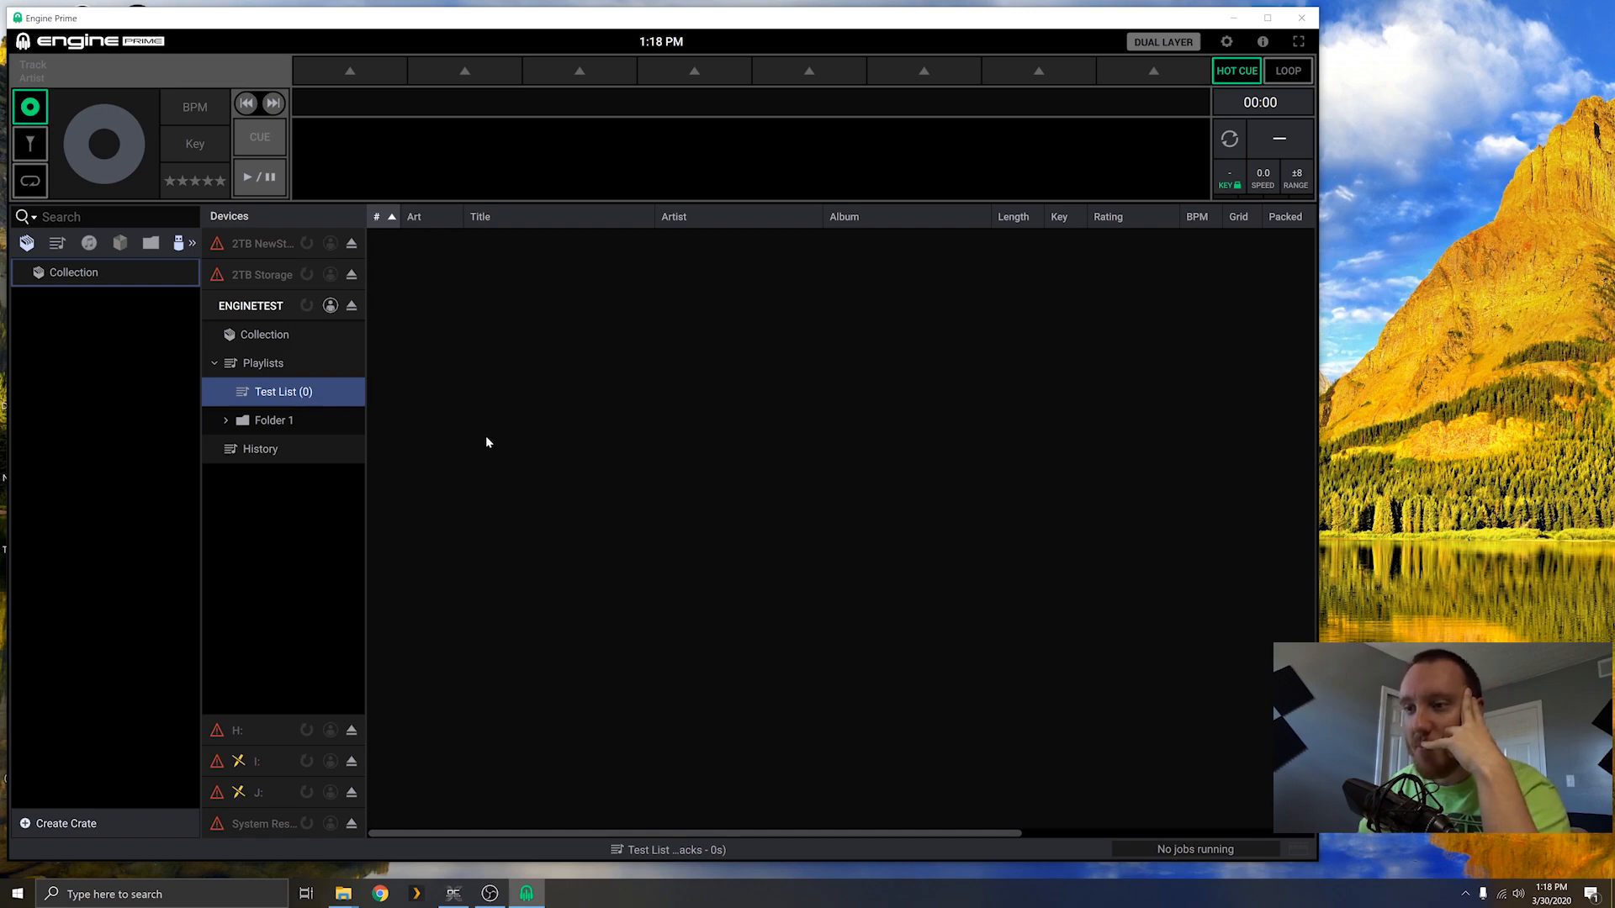
pyautogui.click(353, 898)
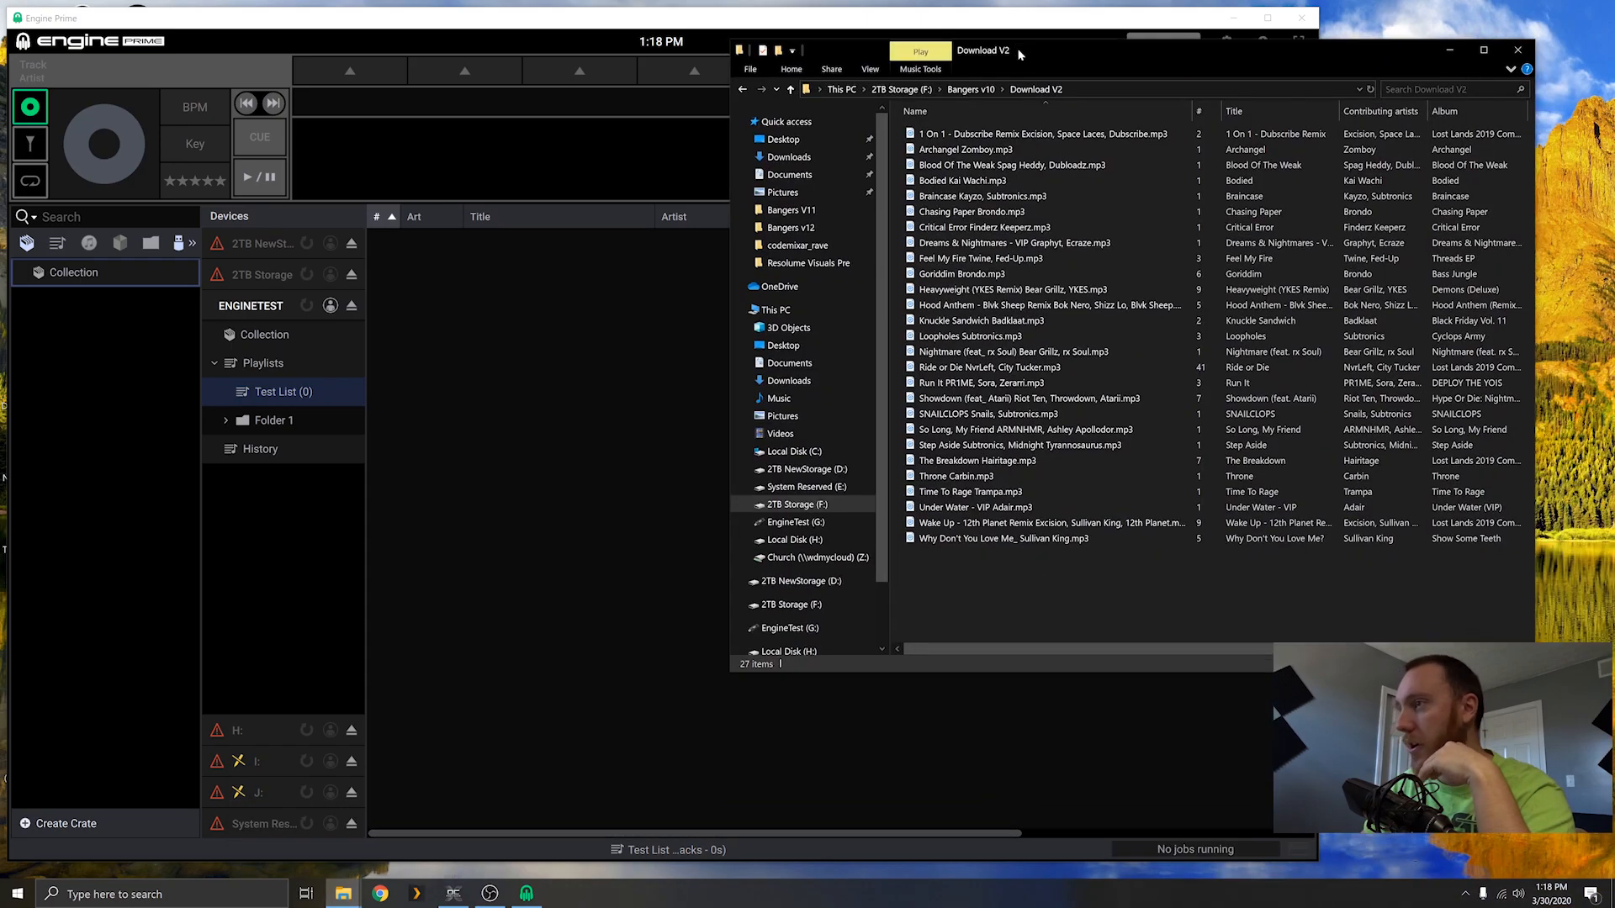
pyautogui.moveTo(1009, 41); pyautogui.dragTo(1123, 174)
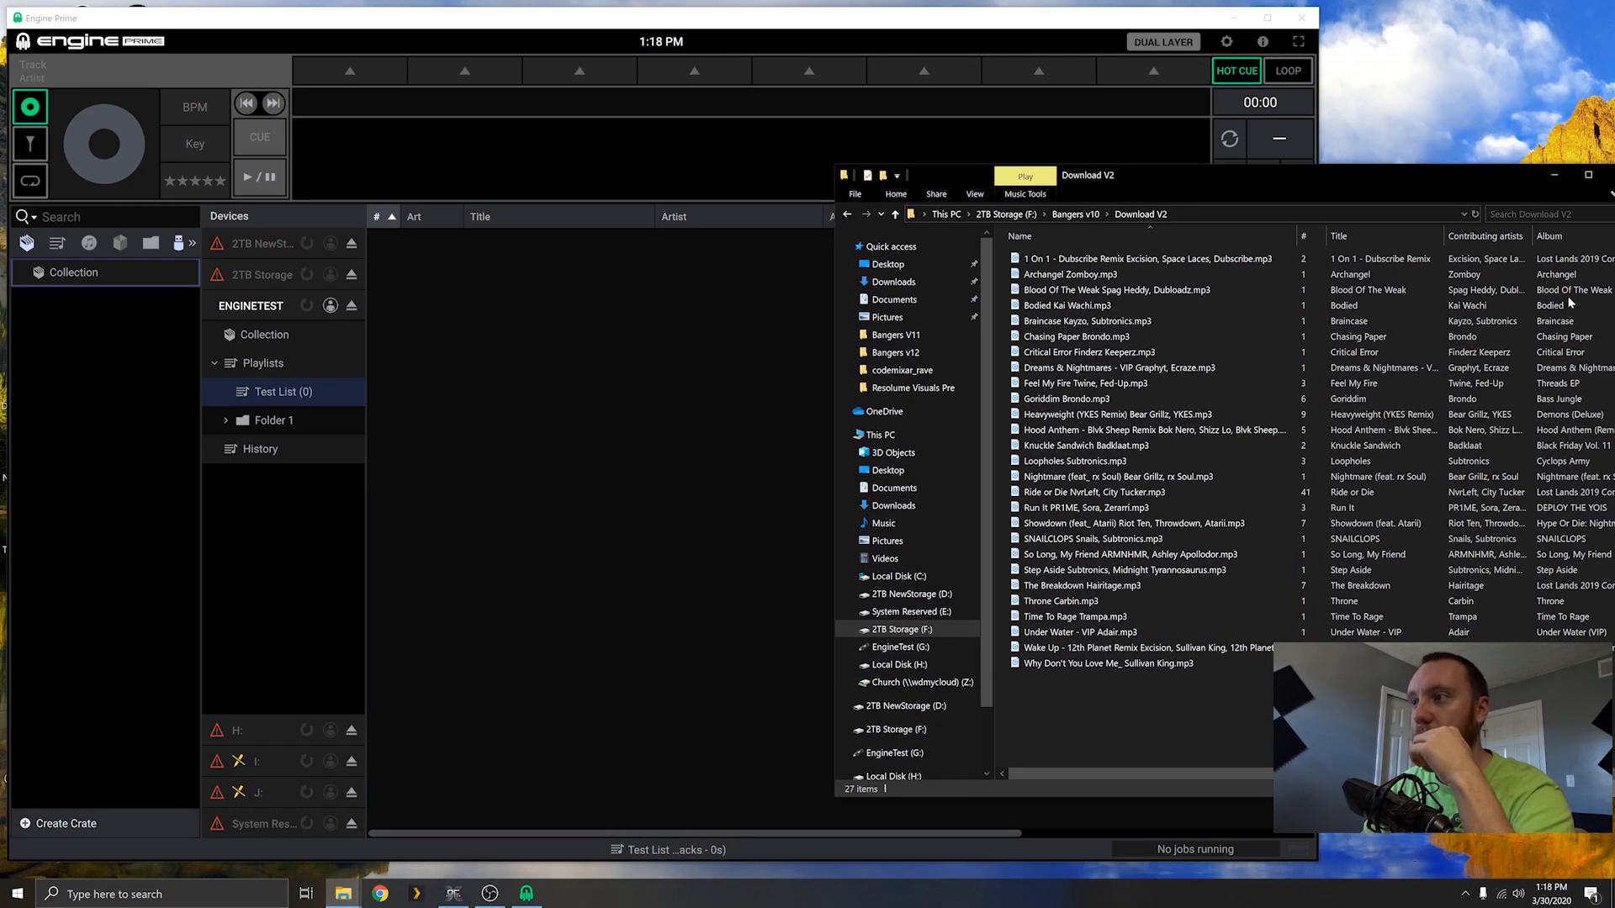
pyautogui.click(1096, 262)
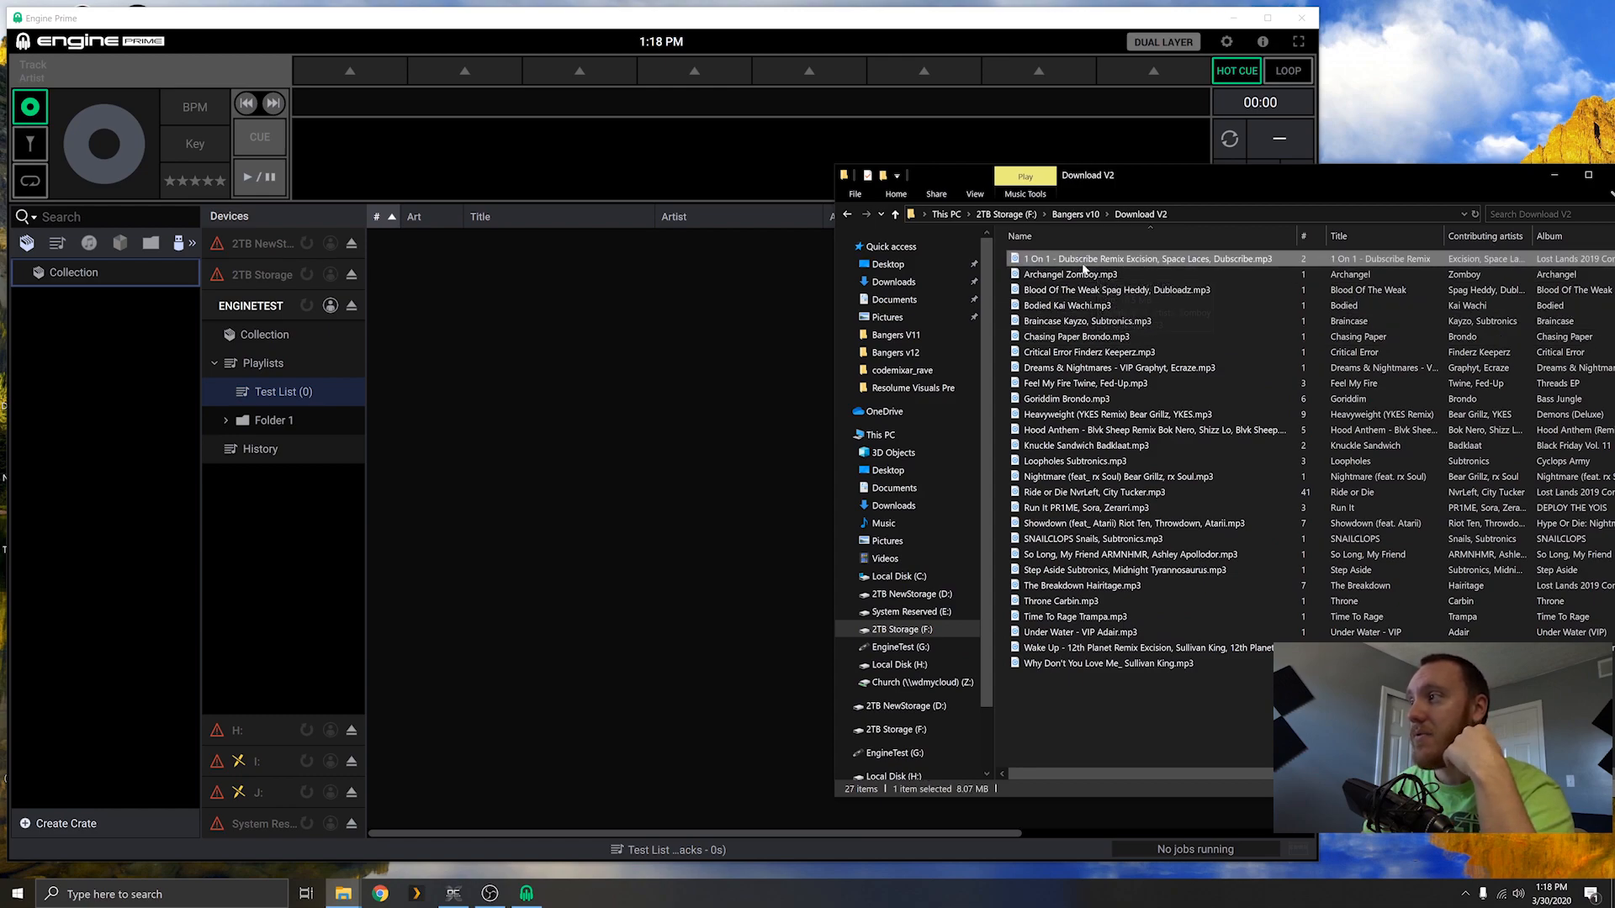
pyautogui.click(1097, 277)
pyautogui.moveTo(1089, 278); pyautogui.dragTo(623, 382)
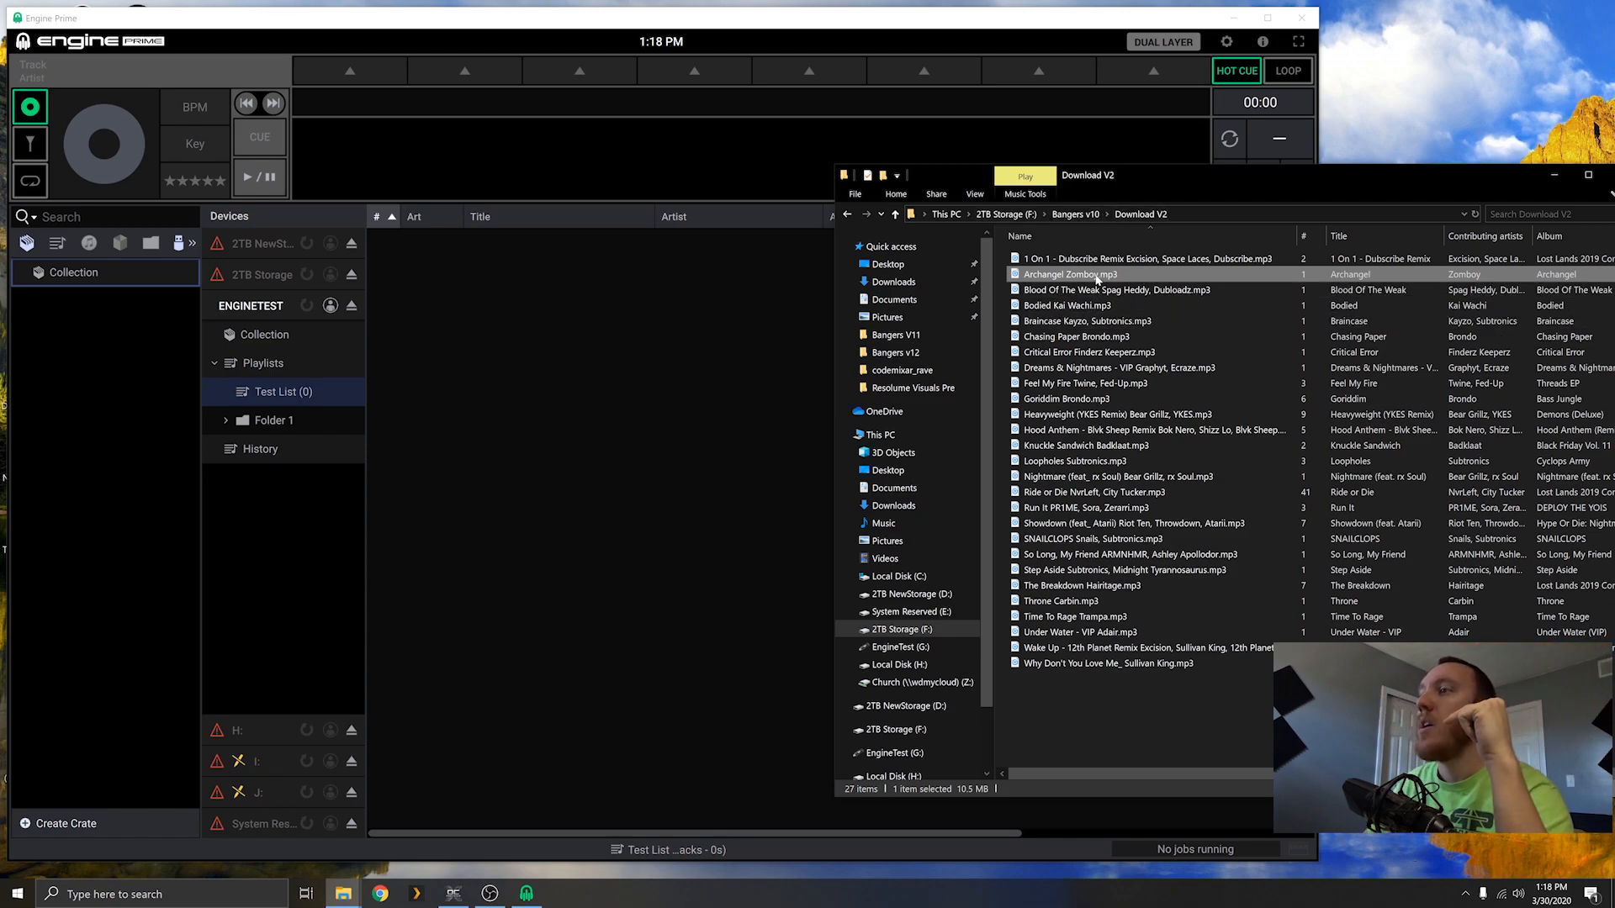
pyautogui.moveTo(1095, 277); pyautogui.dragTo(661, 430)
pyautogui.click(661, 425)
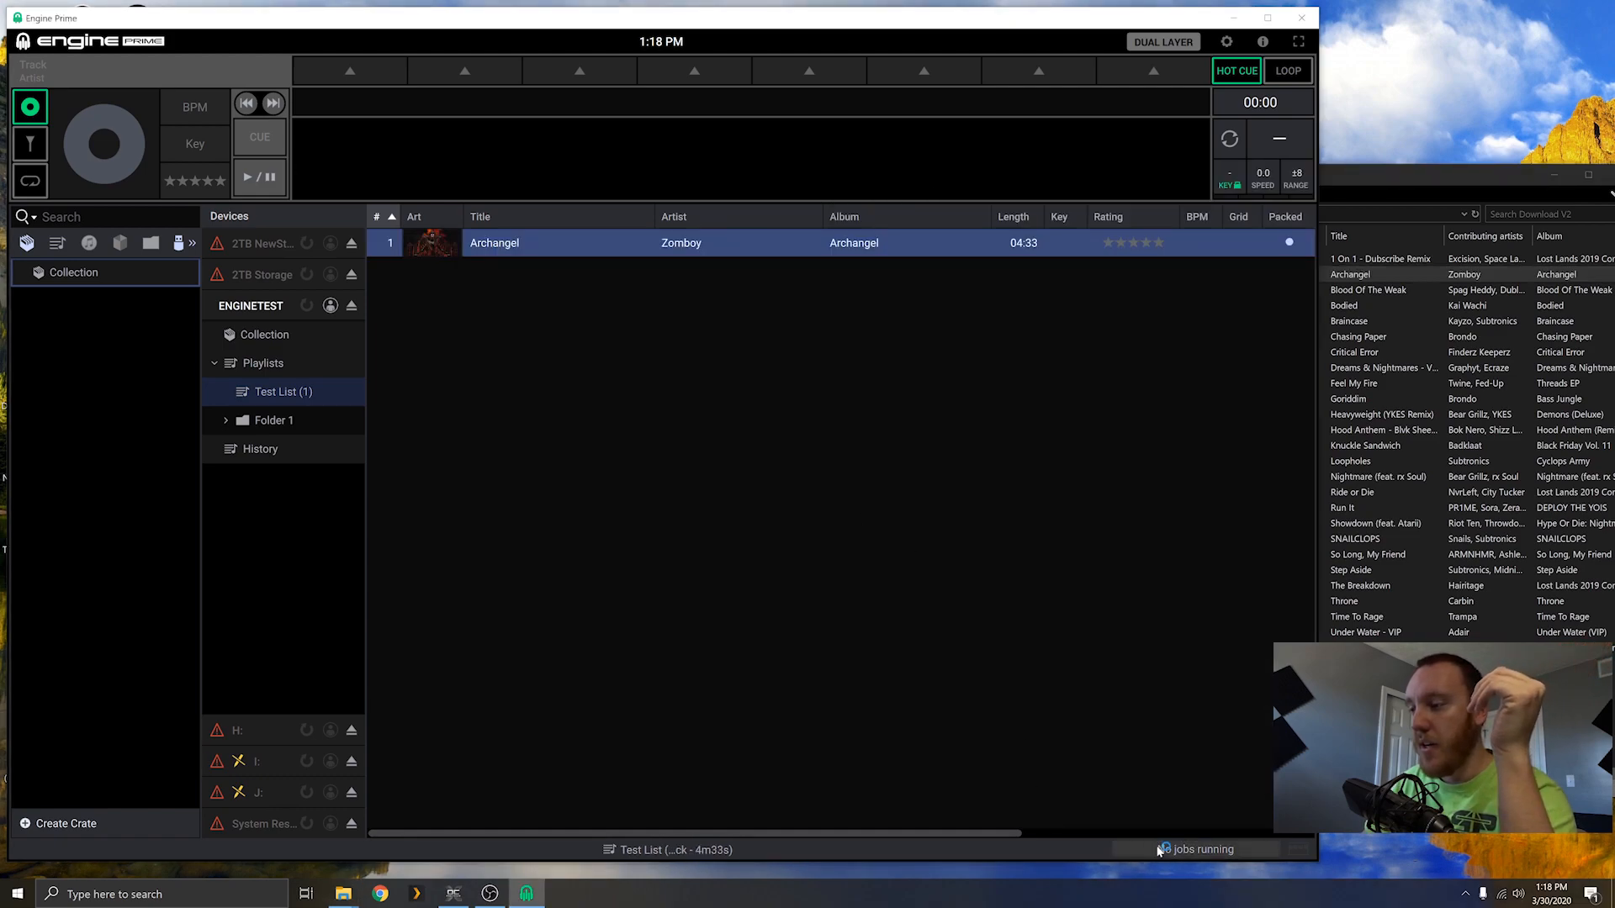
# Step: Check the Job Monitor for running and queued jobs, close it, and select the Archangel track in Test List
pyautogui.click(1179, 854)
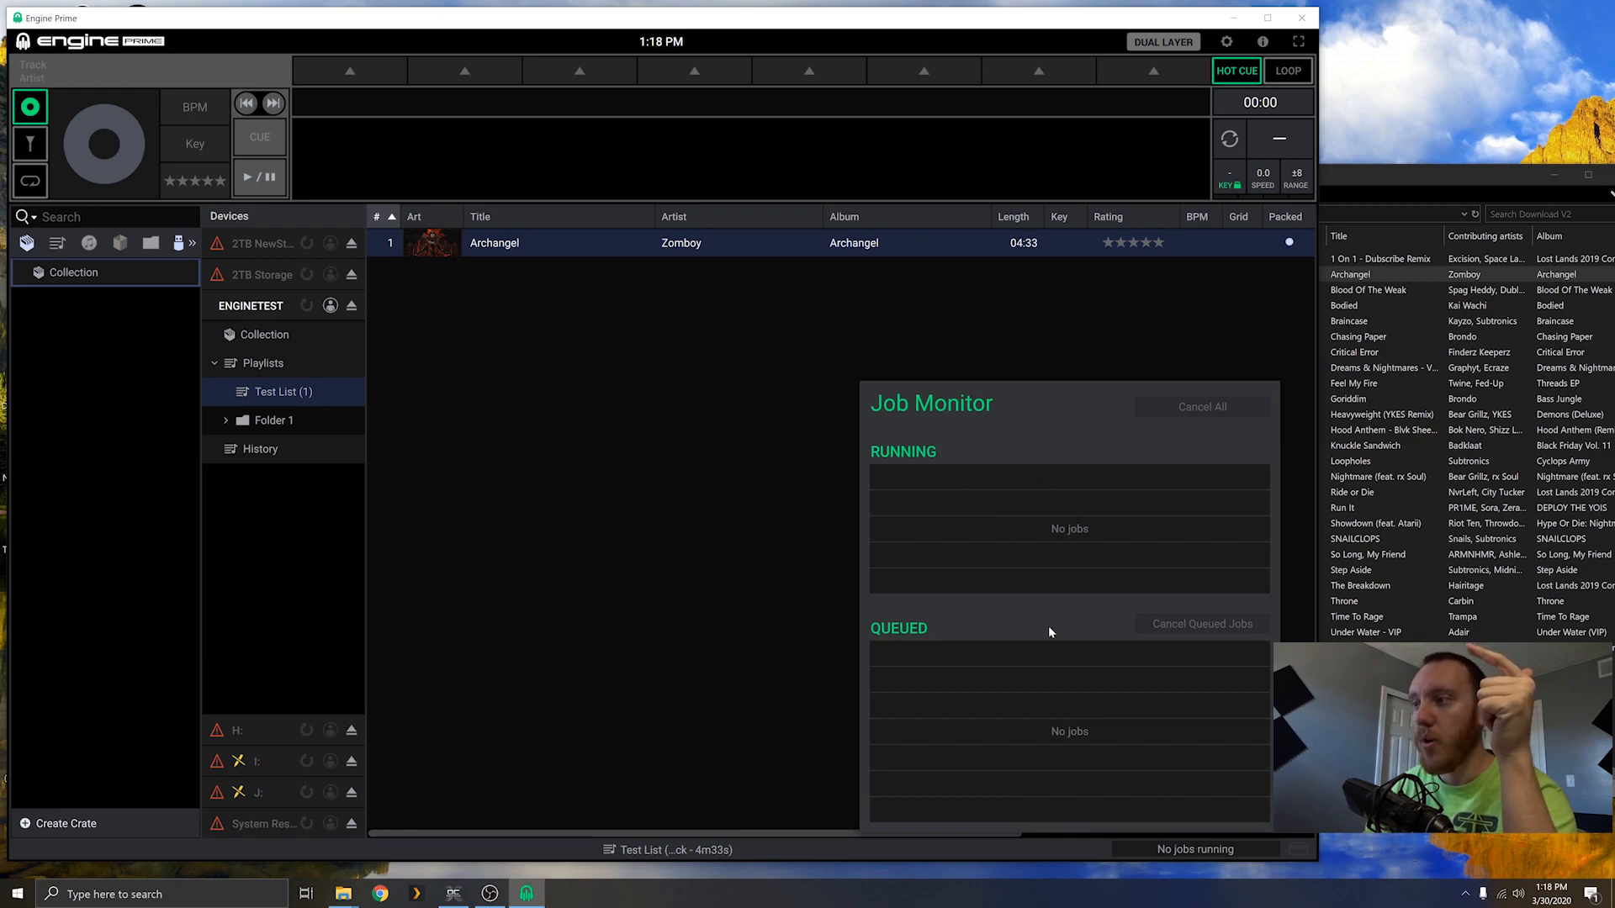
pyautogui.click(1173, 851)
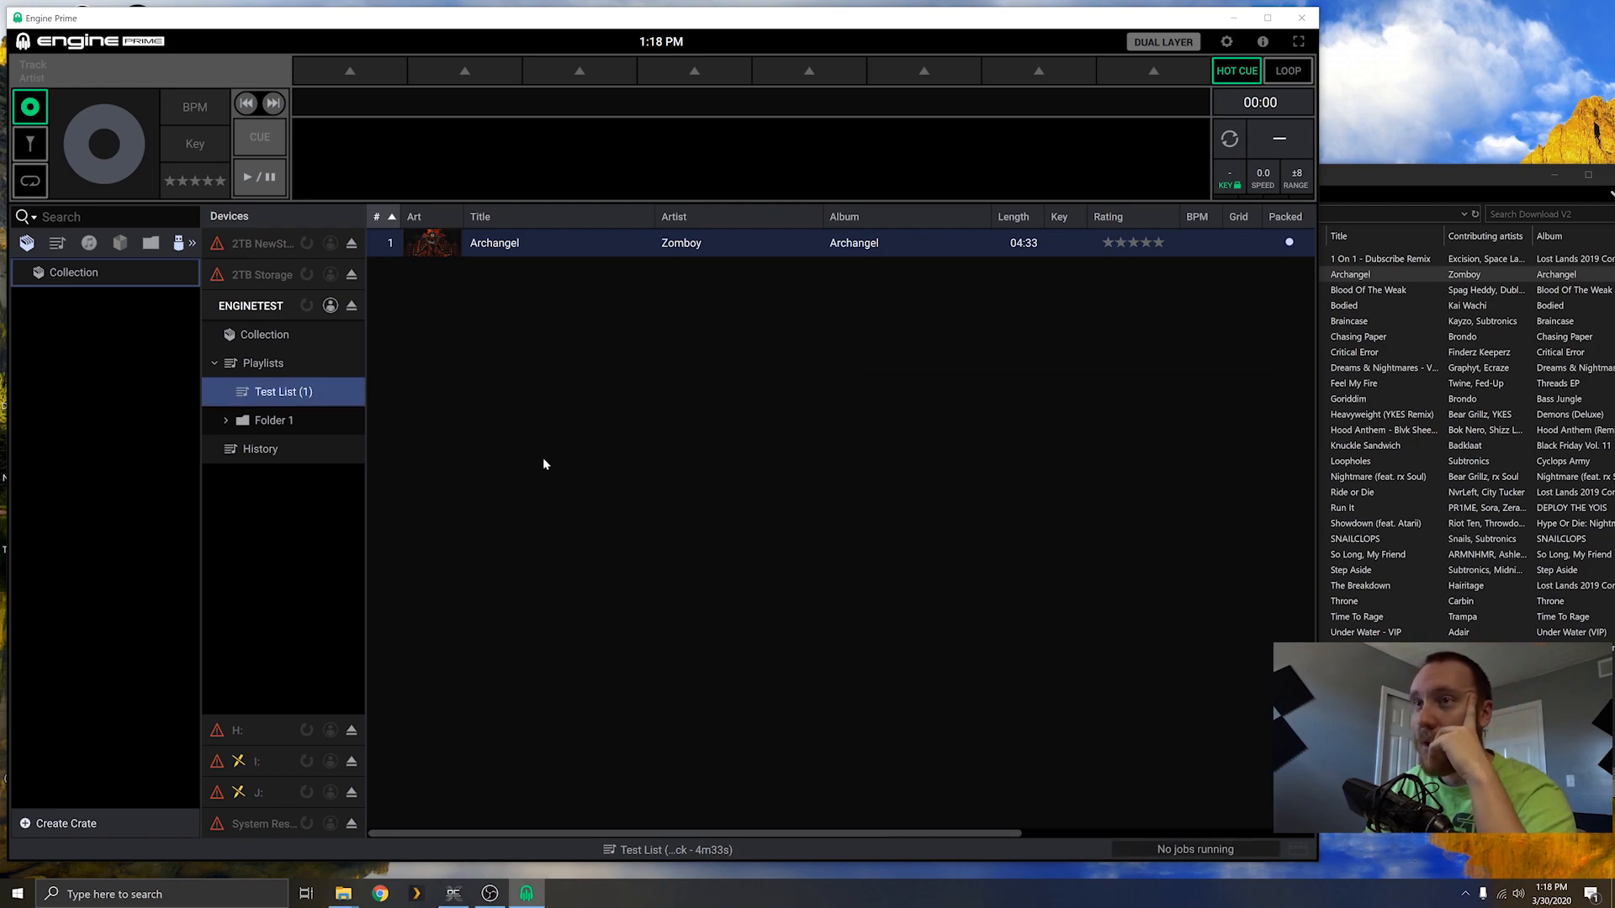
pyautogui.click(542, 246)
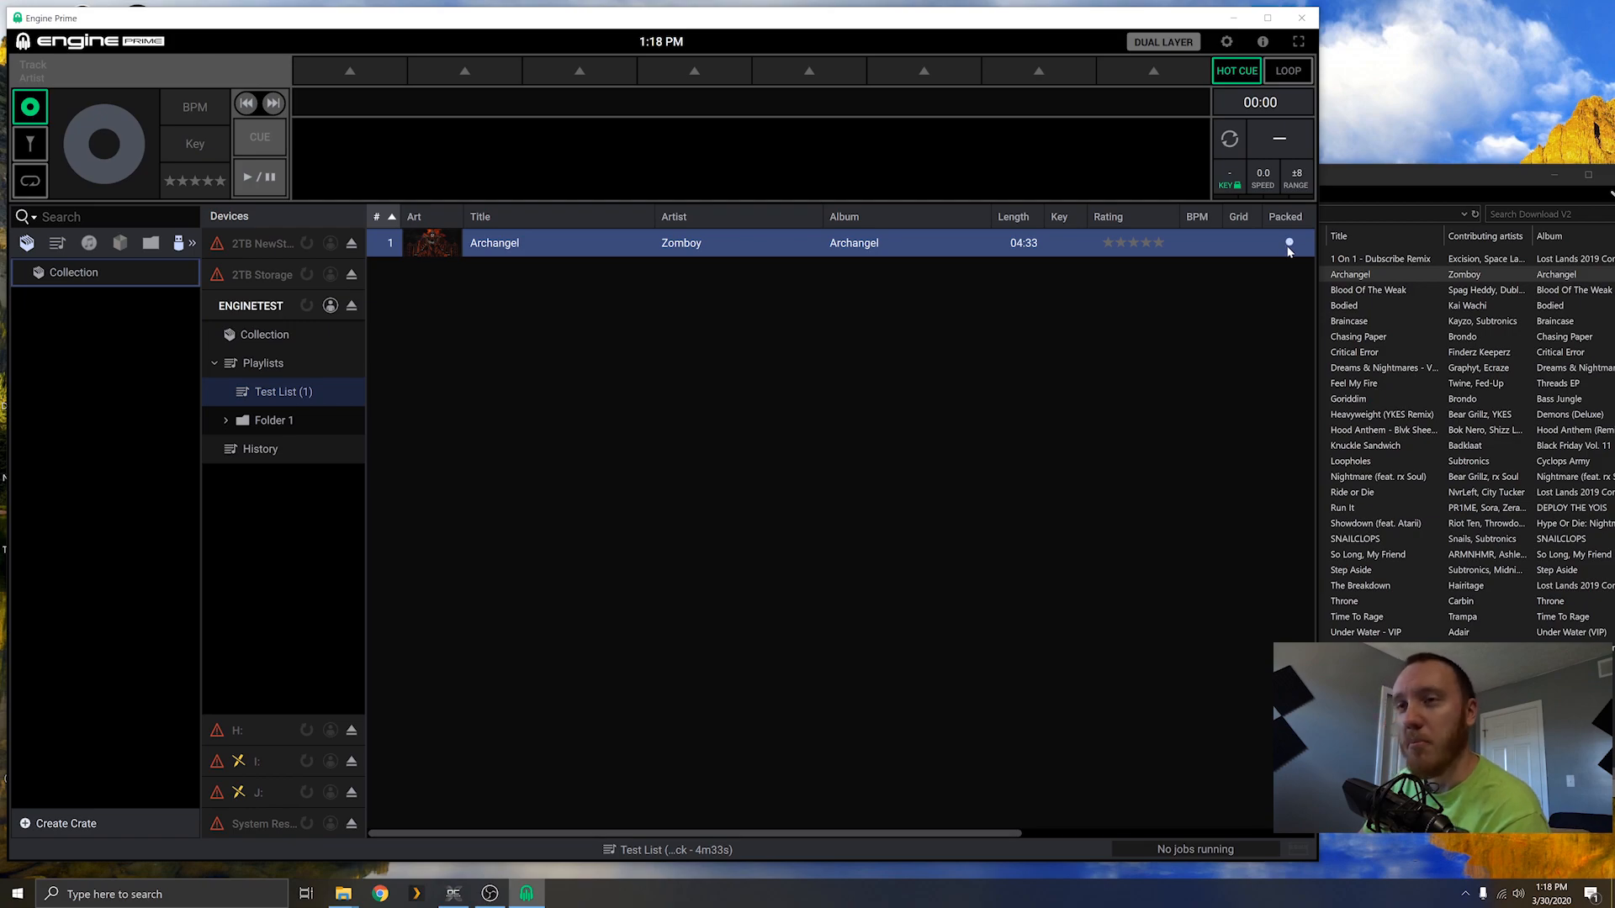
# Step: Browse the EngineTest (G:) drive in File Explorer through Engine Library, Music, Zomboy and Archangel to inspect the copied track
pyautogui.click(1382, 180)
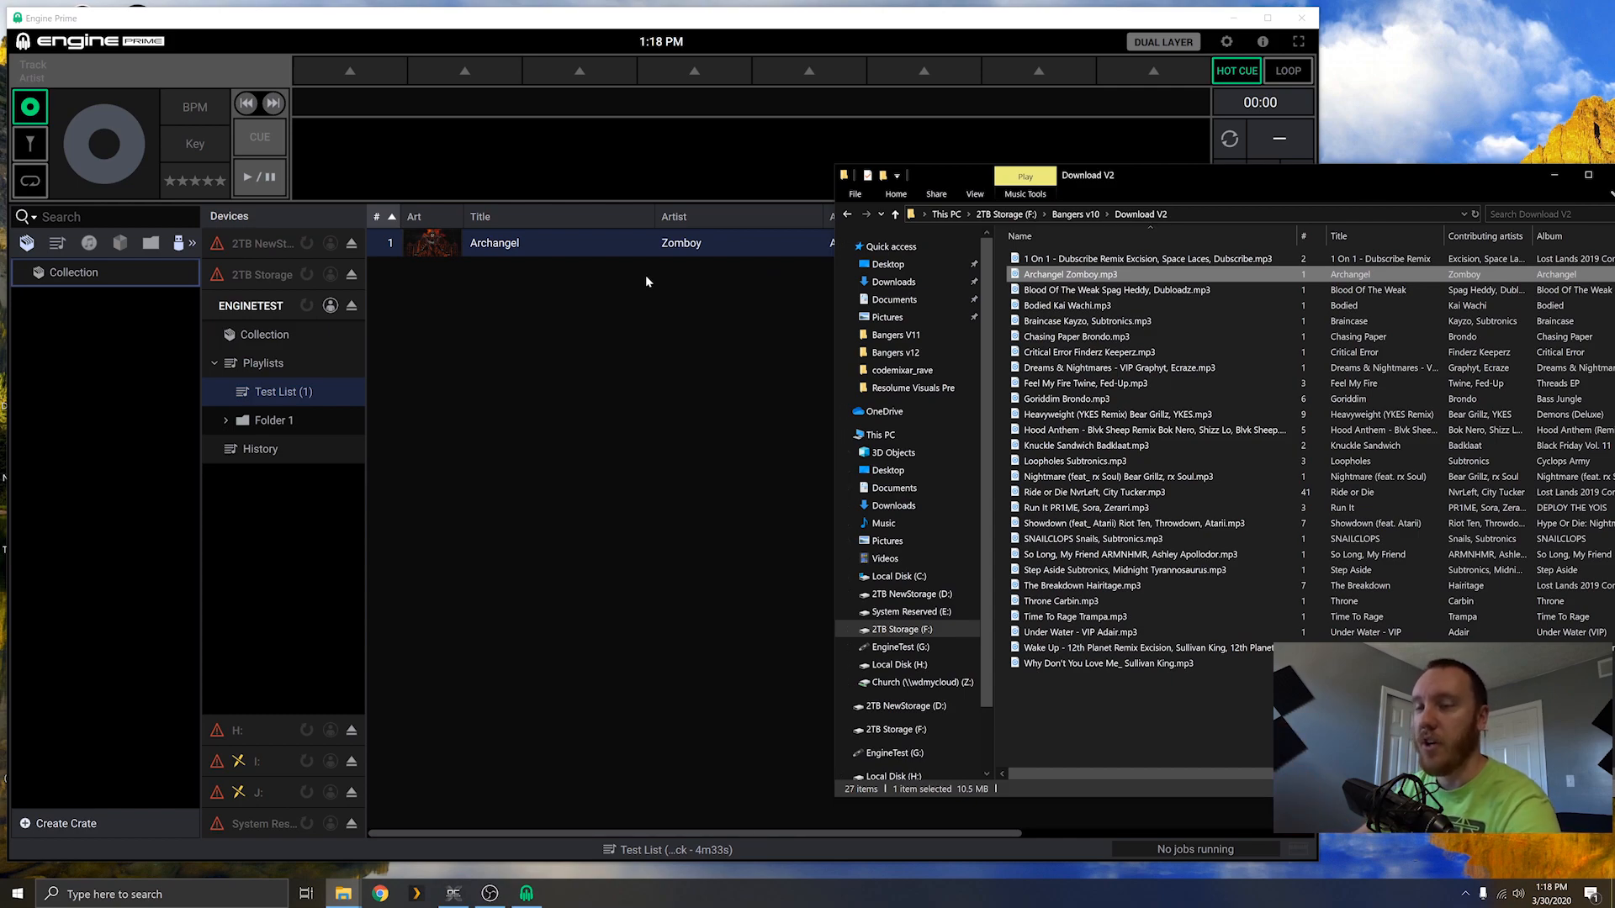
pyautogui.click(344, 893)
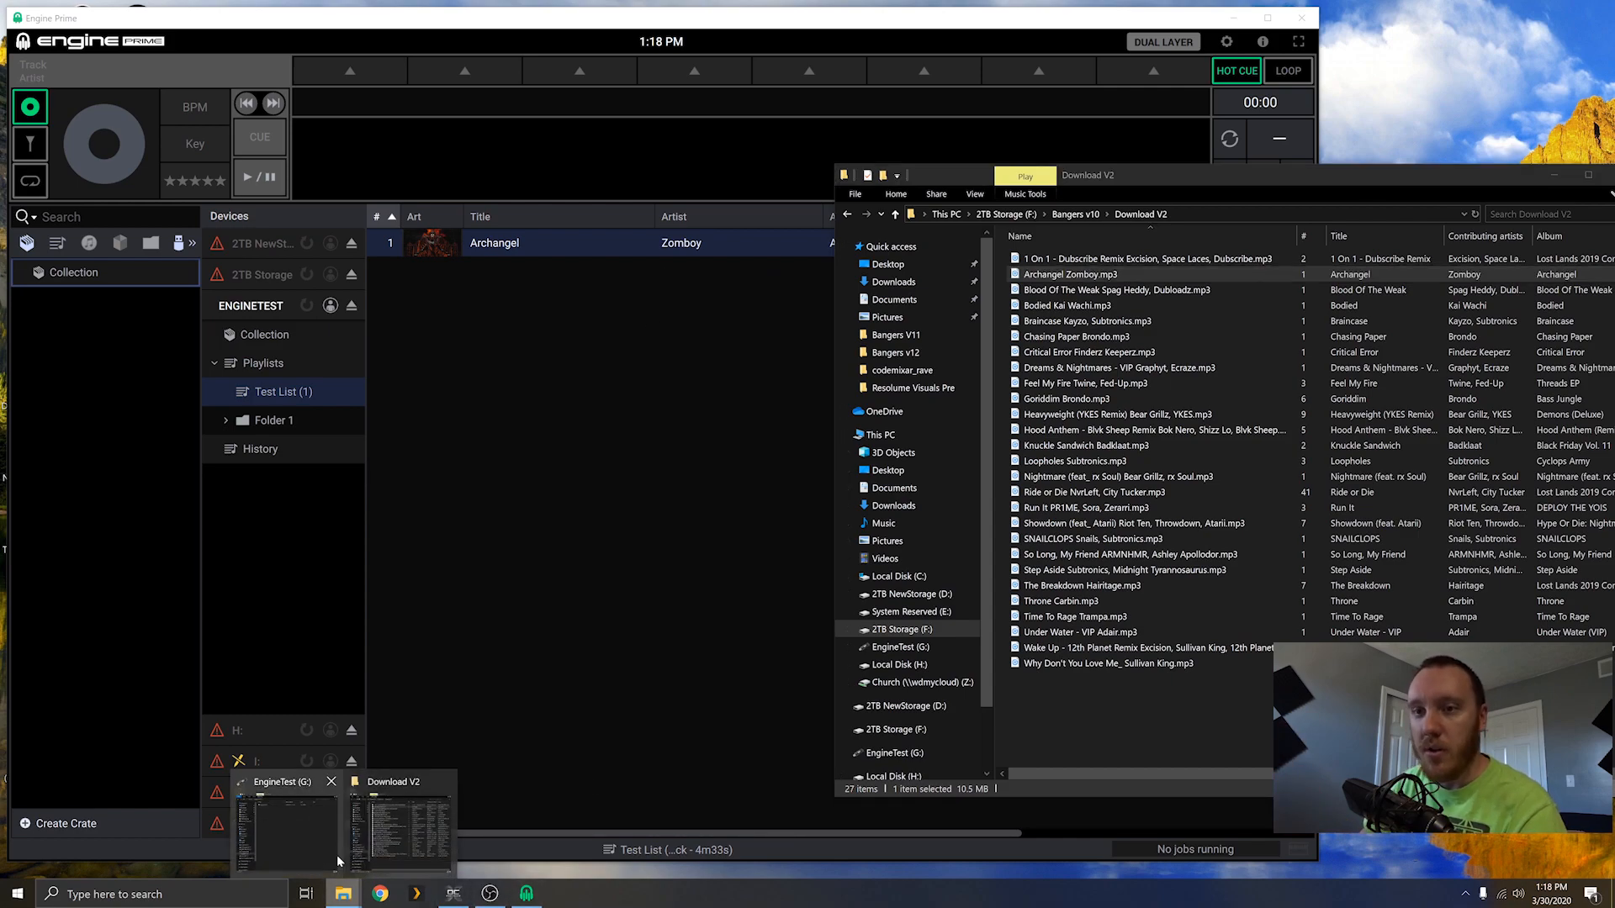
pyautogui.click(317, 842)
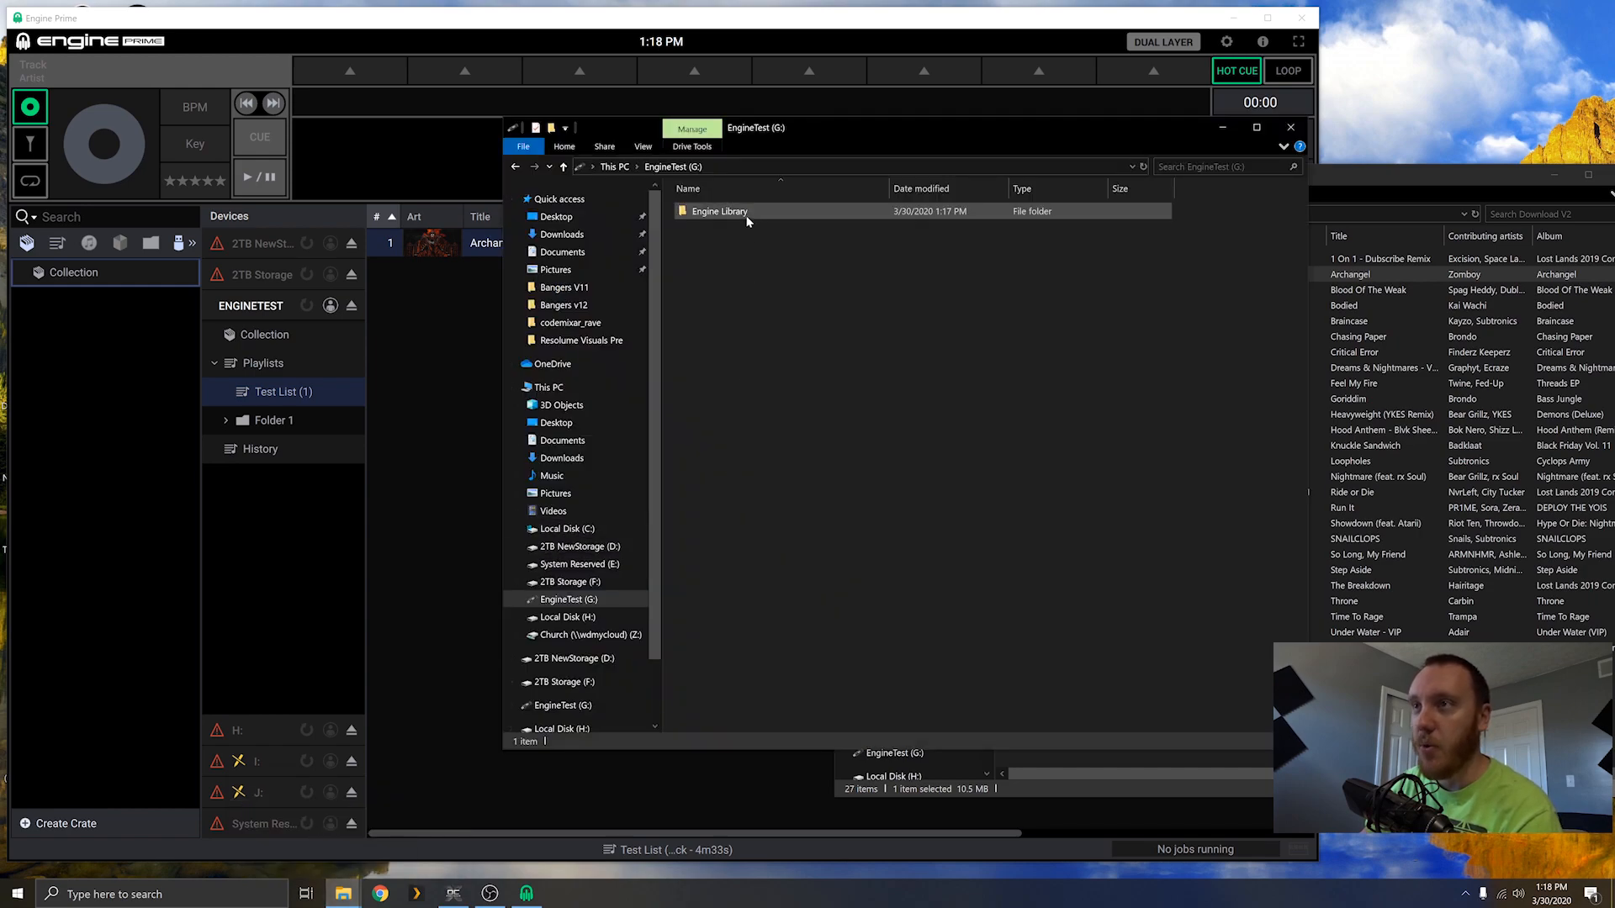
pyautogui.doubleClick(747, 213)
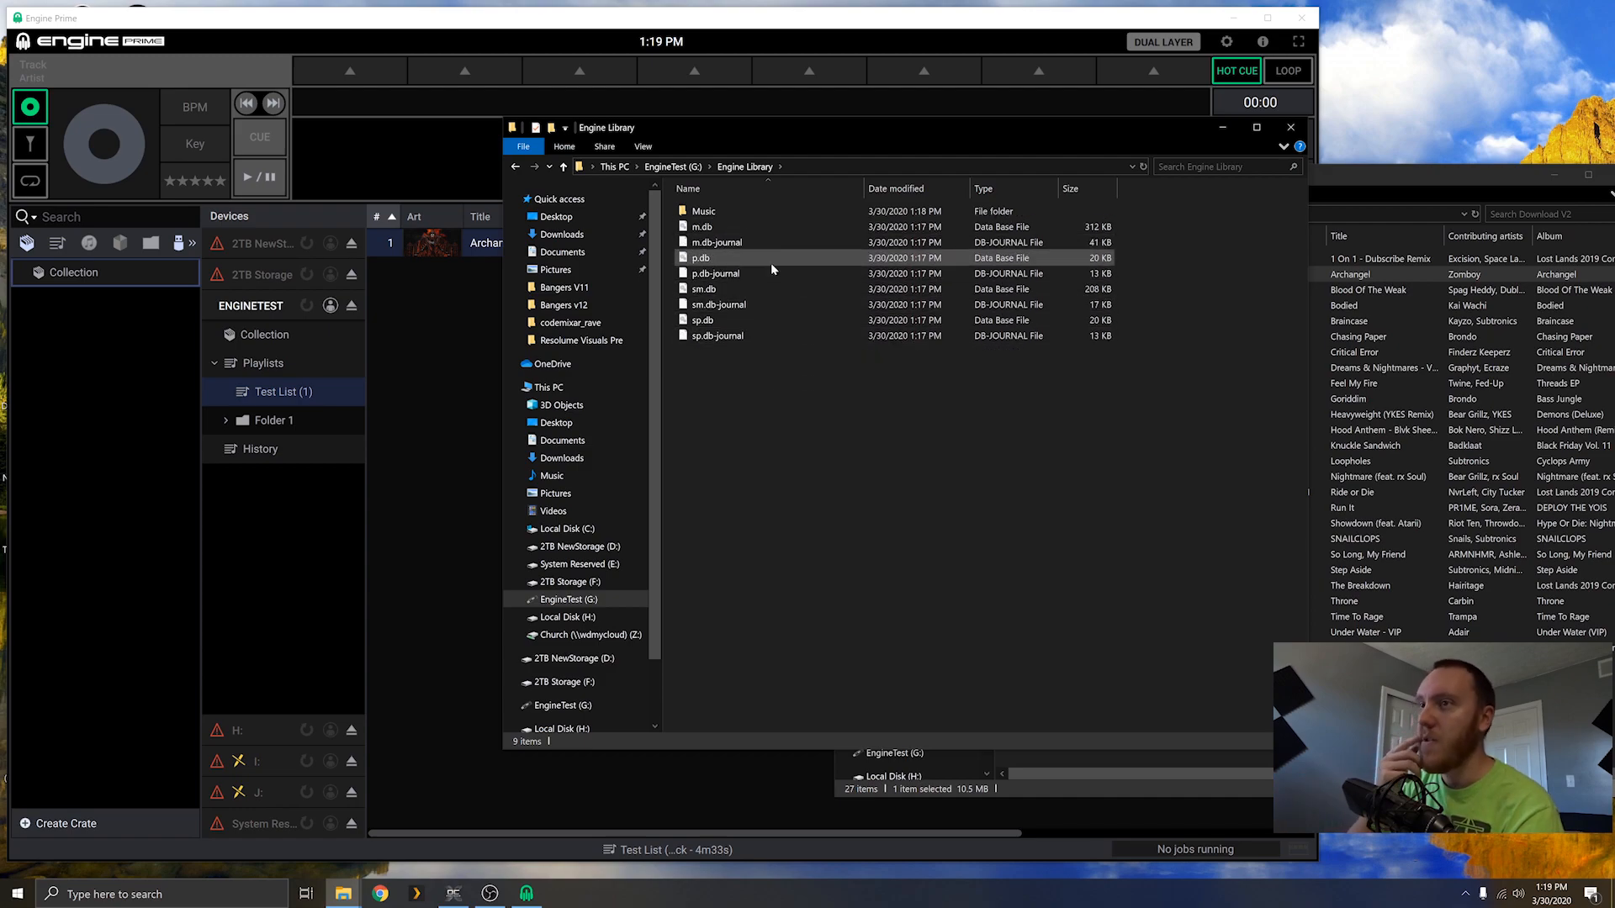
pyautogui.doubleClick(768, 213)
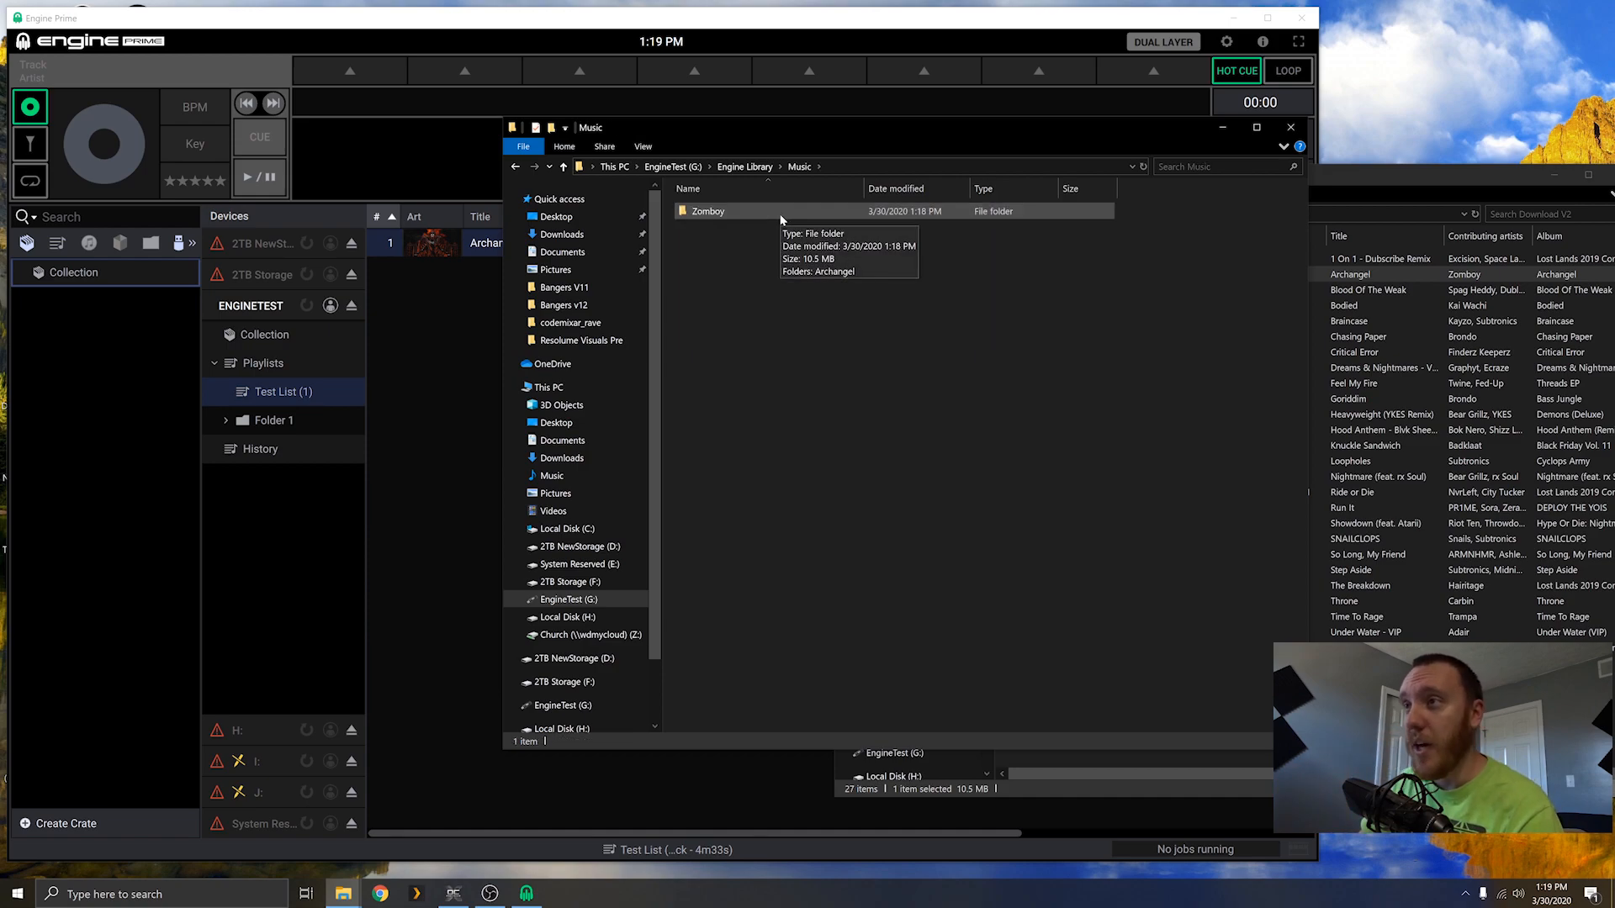
pyautogui.doubleClick(781, 215)
pyautogui.doubleClick(781, 215)
pyautogui.click(514, 167)
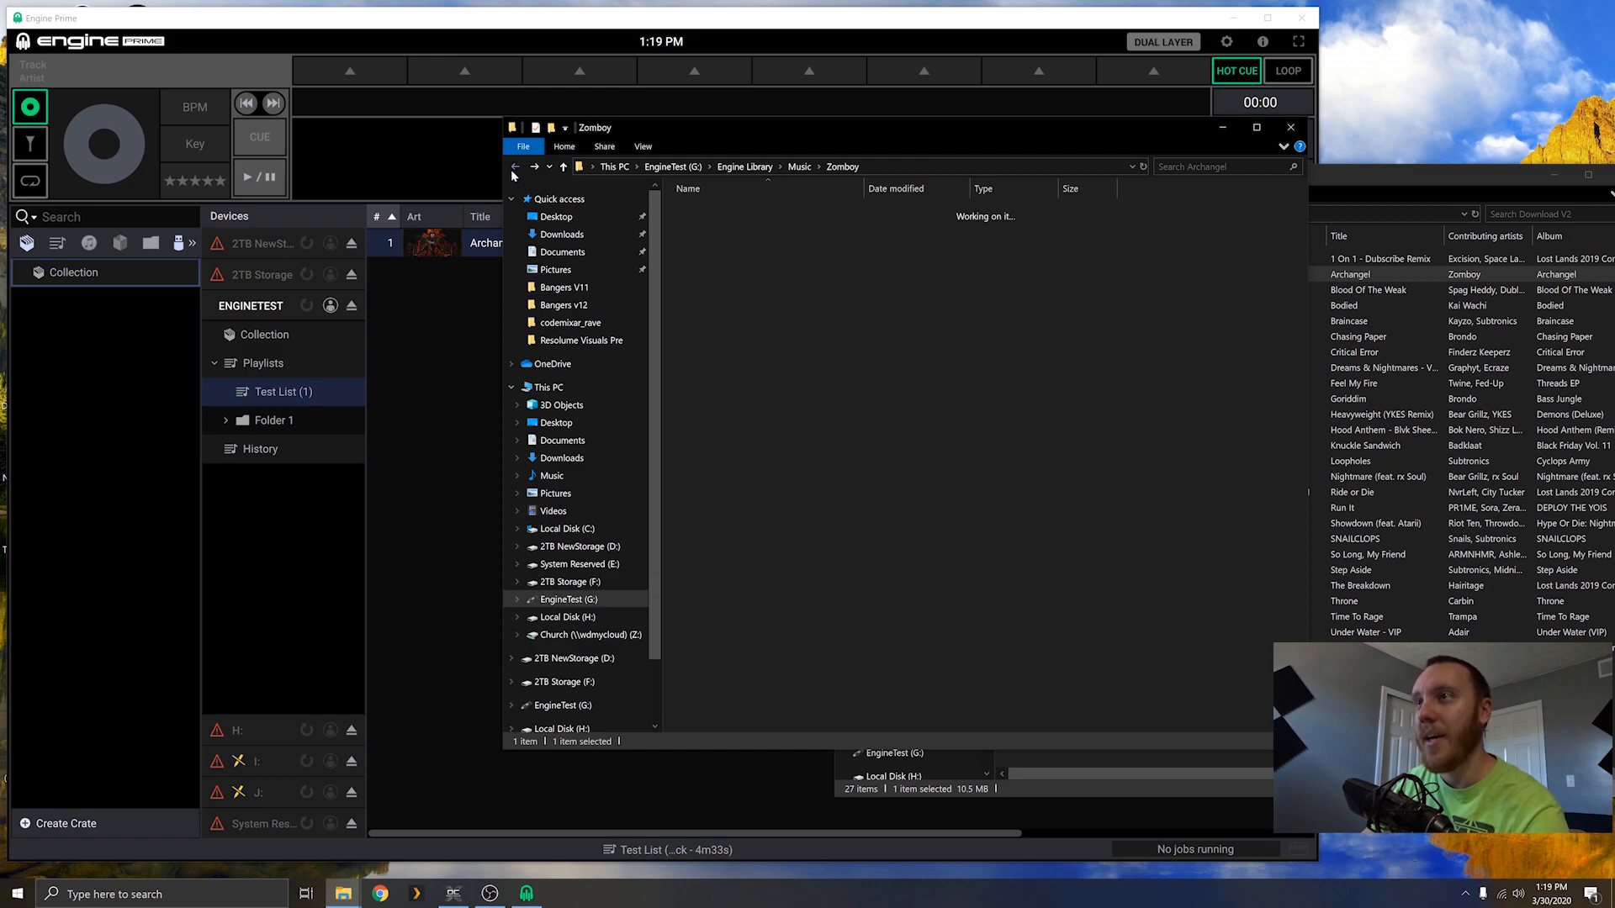
pyautogui.click(513, 168)
pyautogui.click(536, 167)
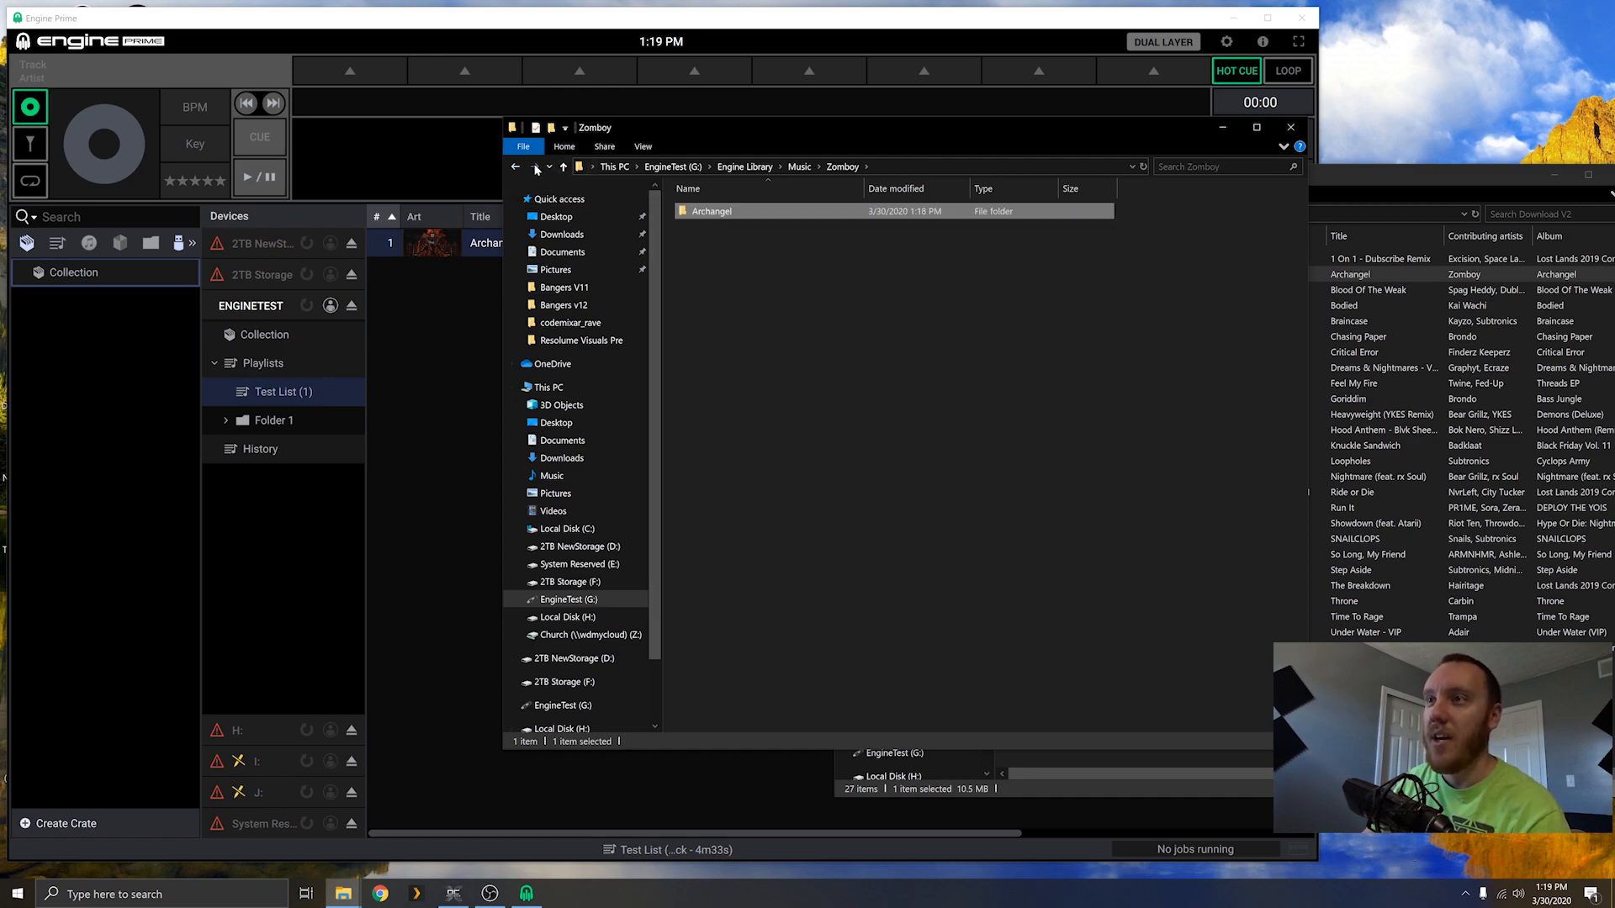
pyautogui.click(536, 167)
pyautogui.click(791, 214)
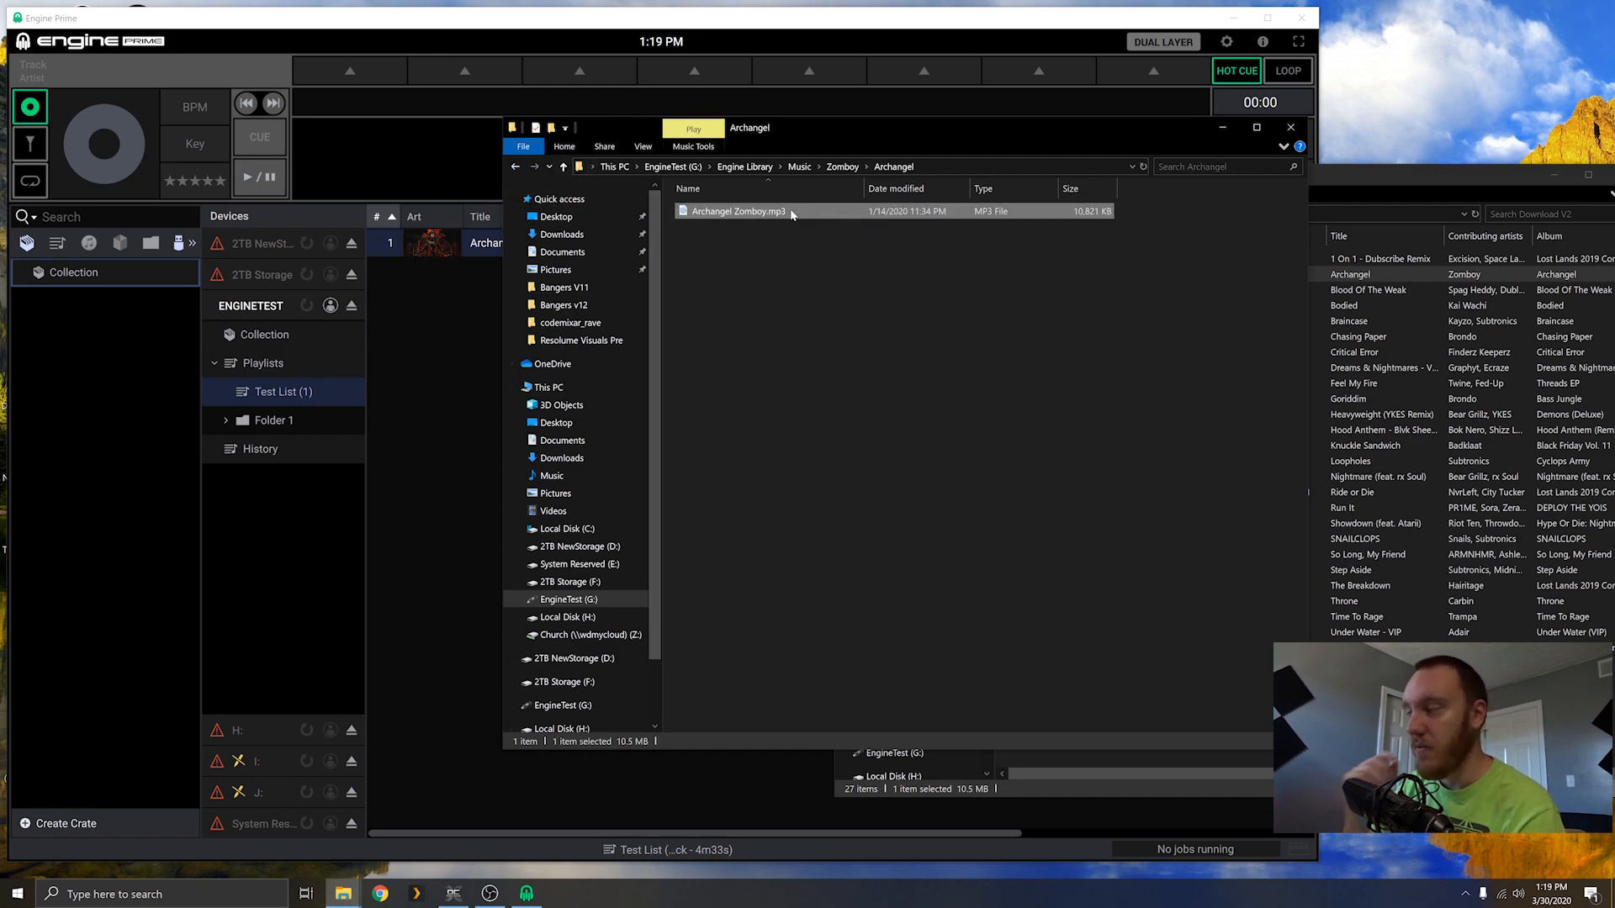
# Step: Compare the source files in Download V2 with the Archangel Zomboy.mp3 copy on the USB drive, and return to Engine Prime
pyautogui.click(1509, 180)
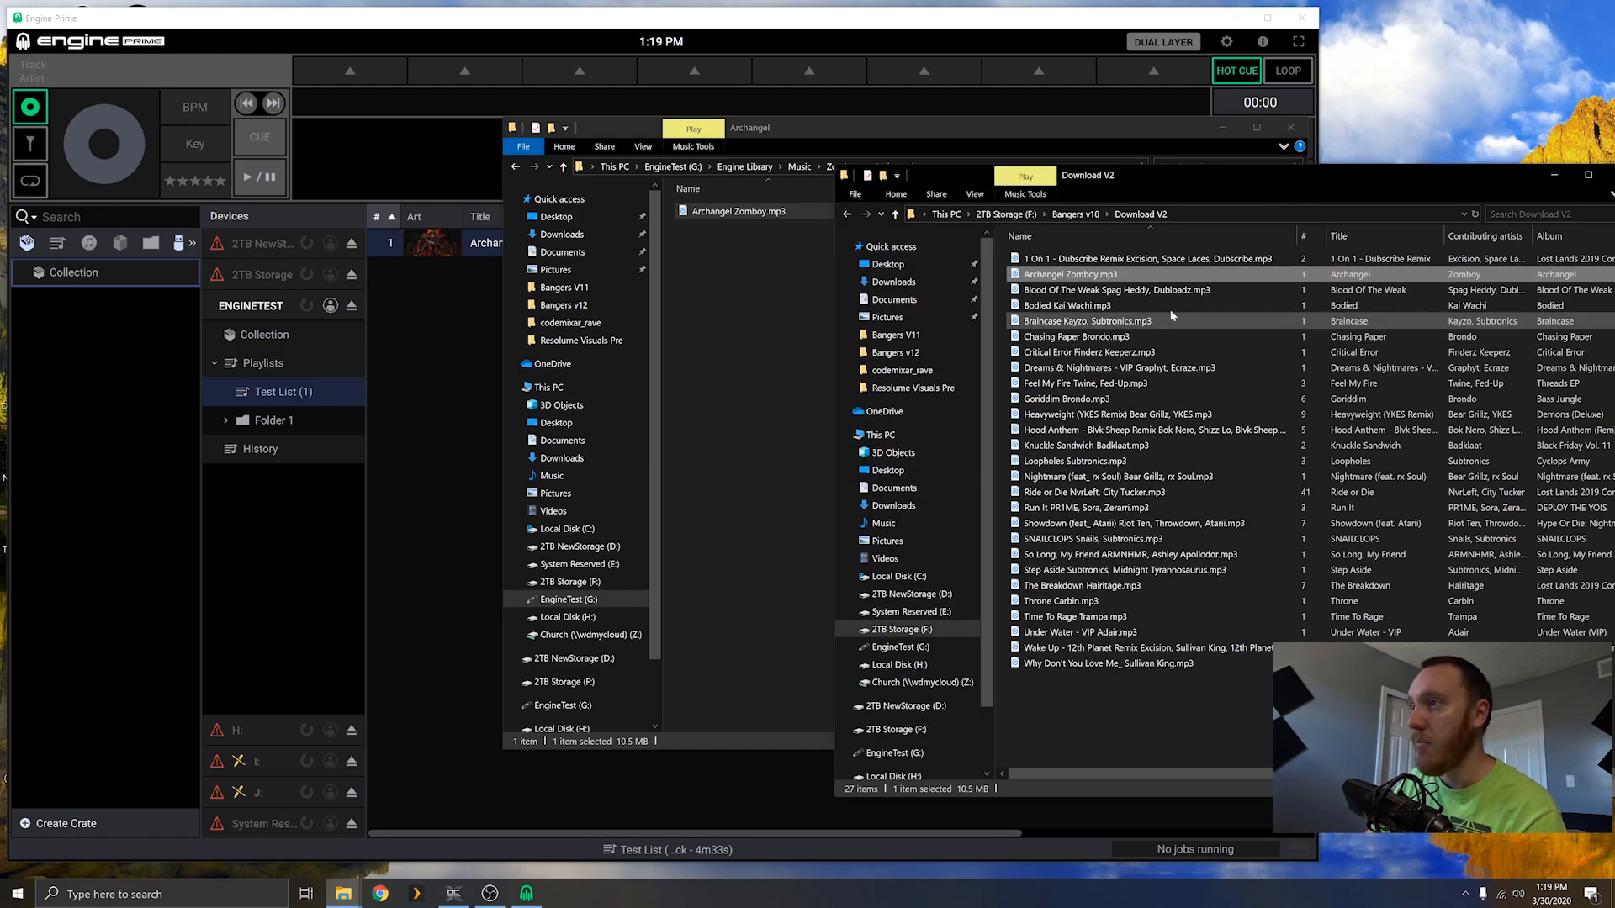
pyautogui.click(1070, 292)
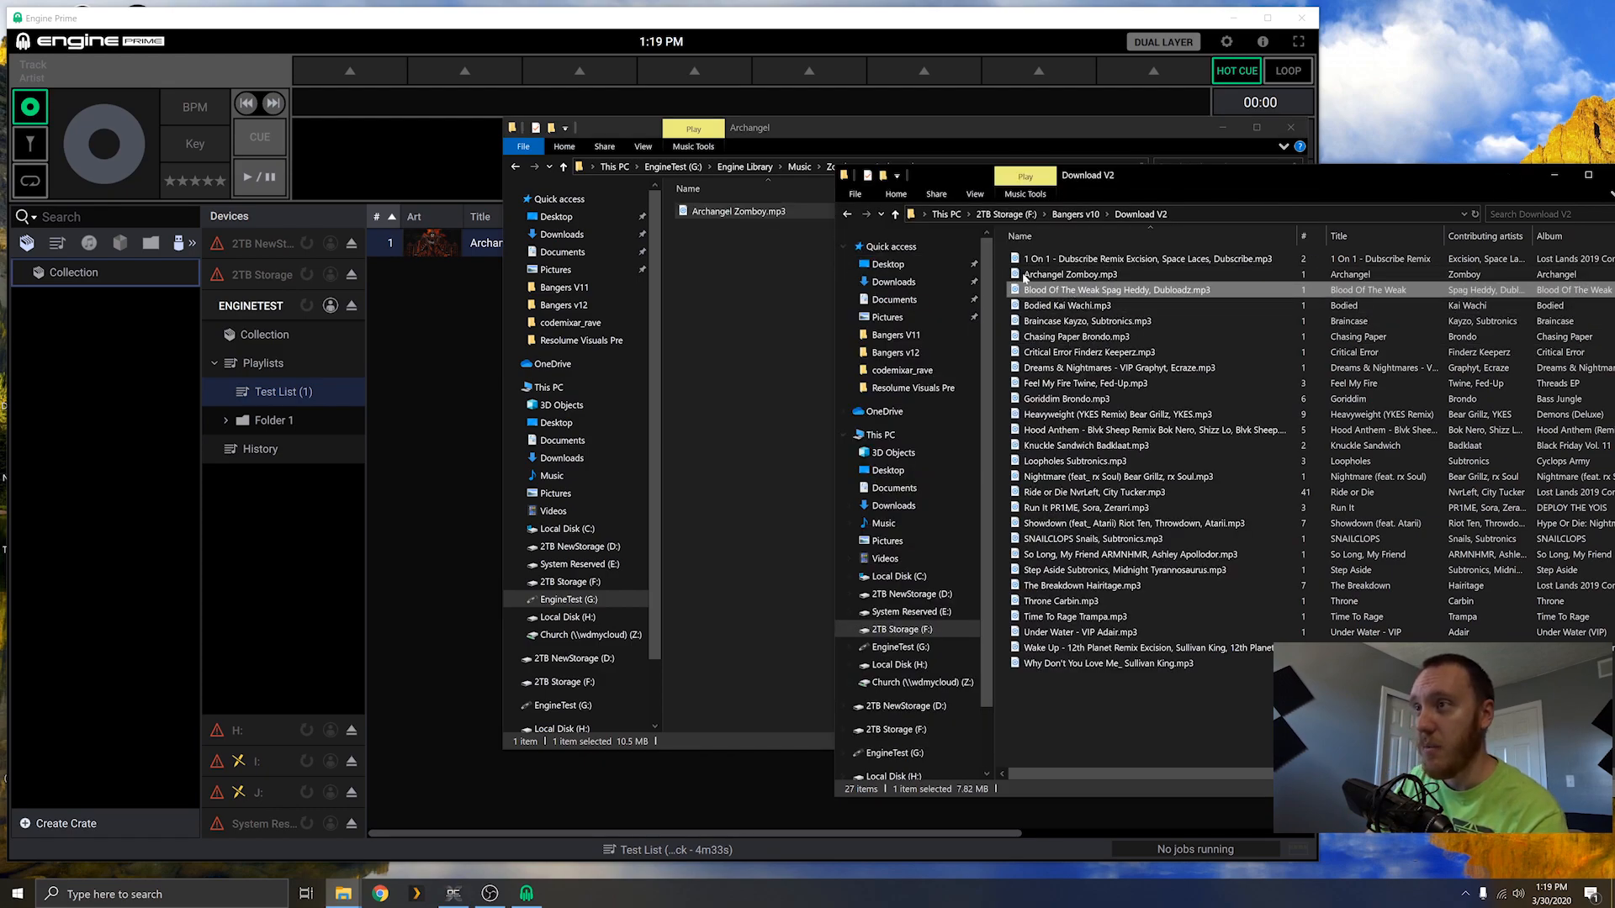
pyautogui.click(753, 216)
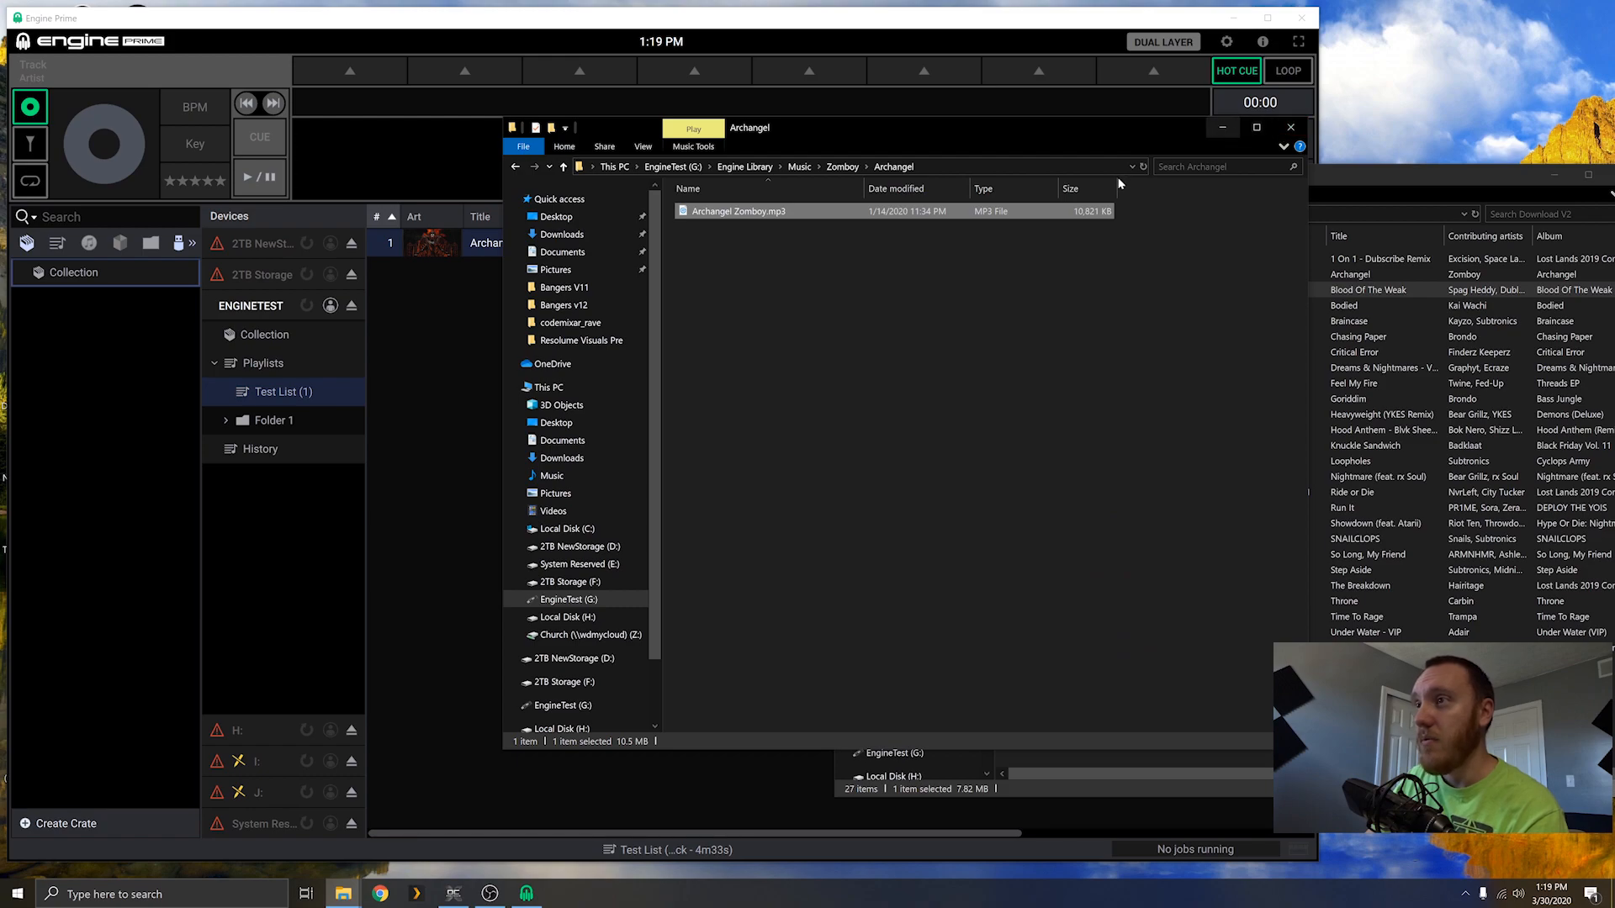
pyautogui.click(926, 290)
pyautogui.click(769, 167)
pyautogui.click(479, 409)
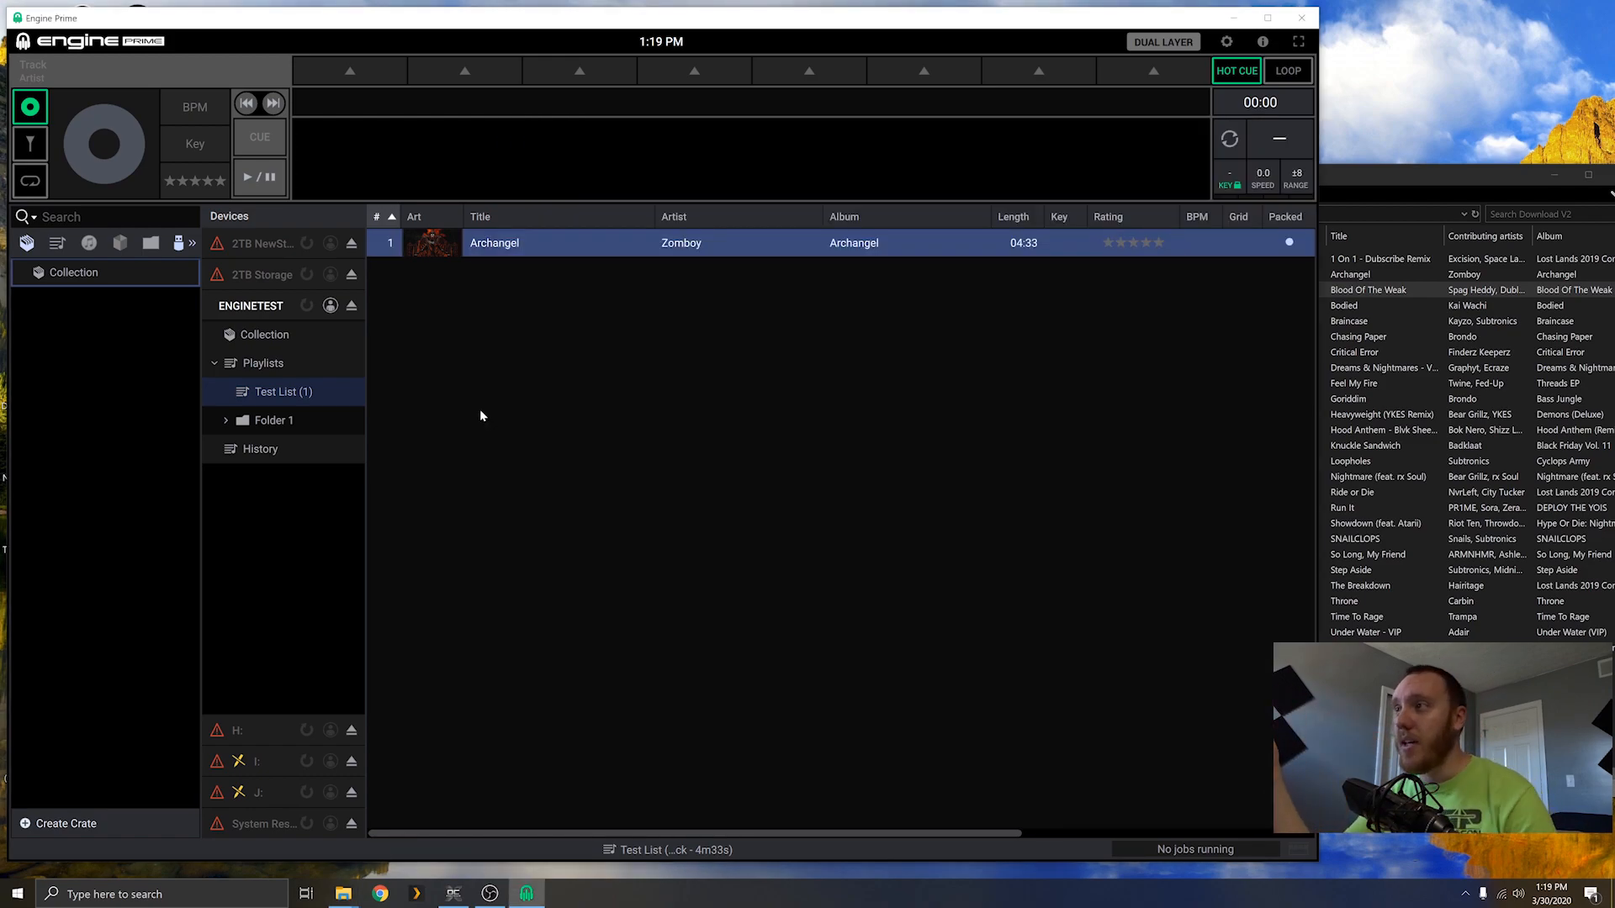
# Step: Load the Archangel track from Test List onto the deck and move the playhead to 00:12
pyautogui.doubleClick(567, 253)
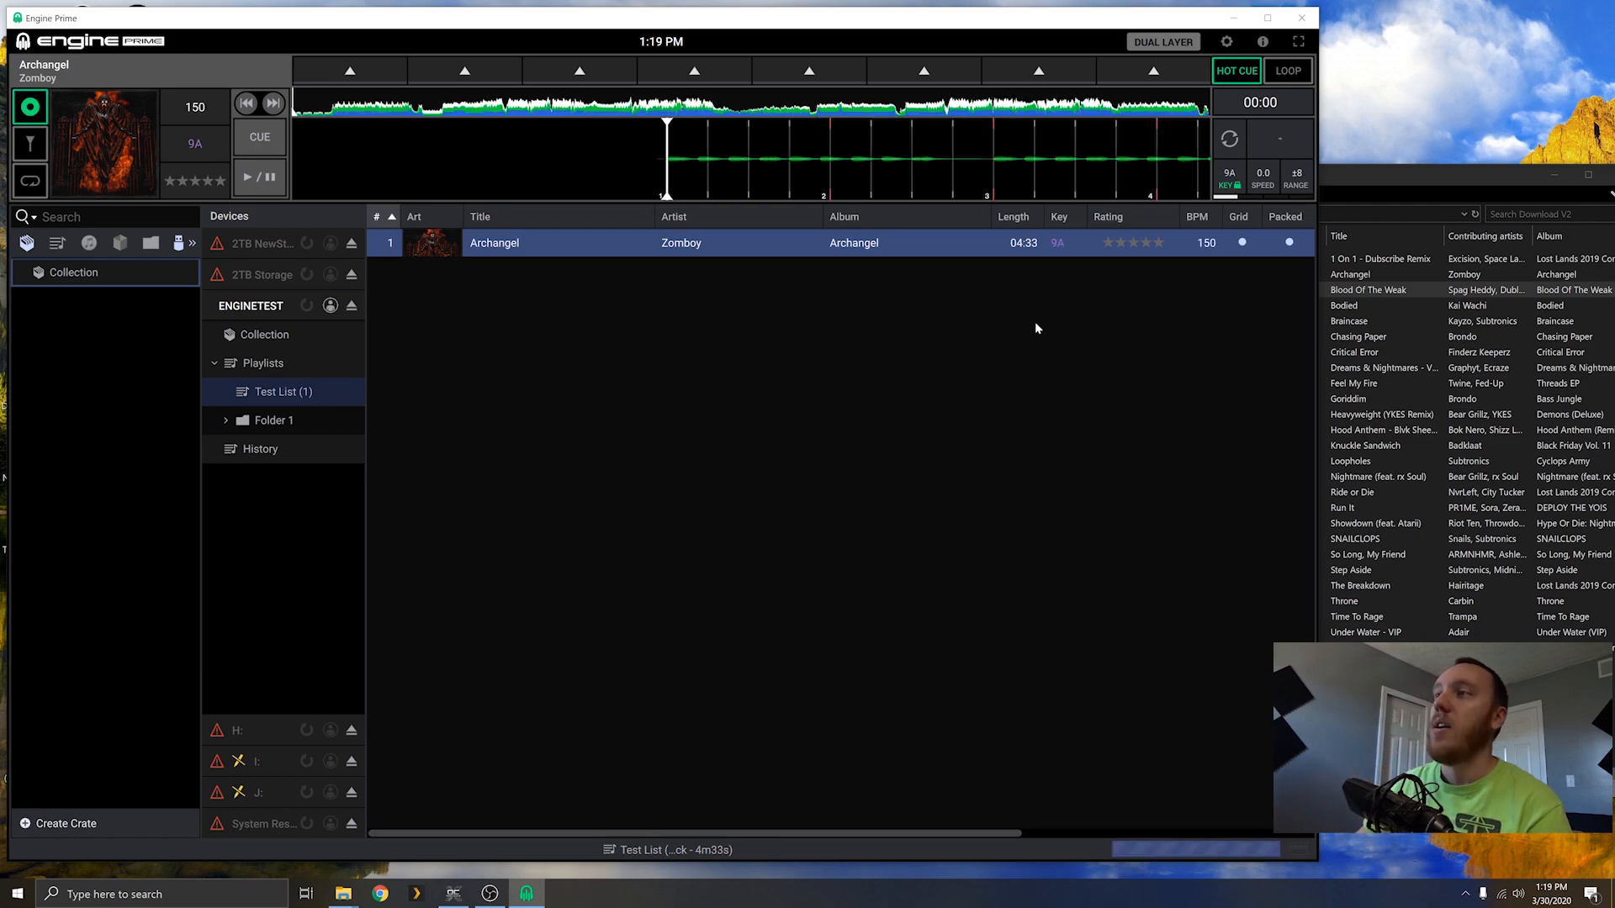
pyautogui.press('space')
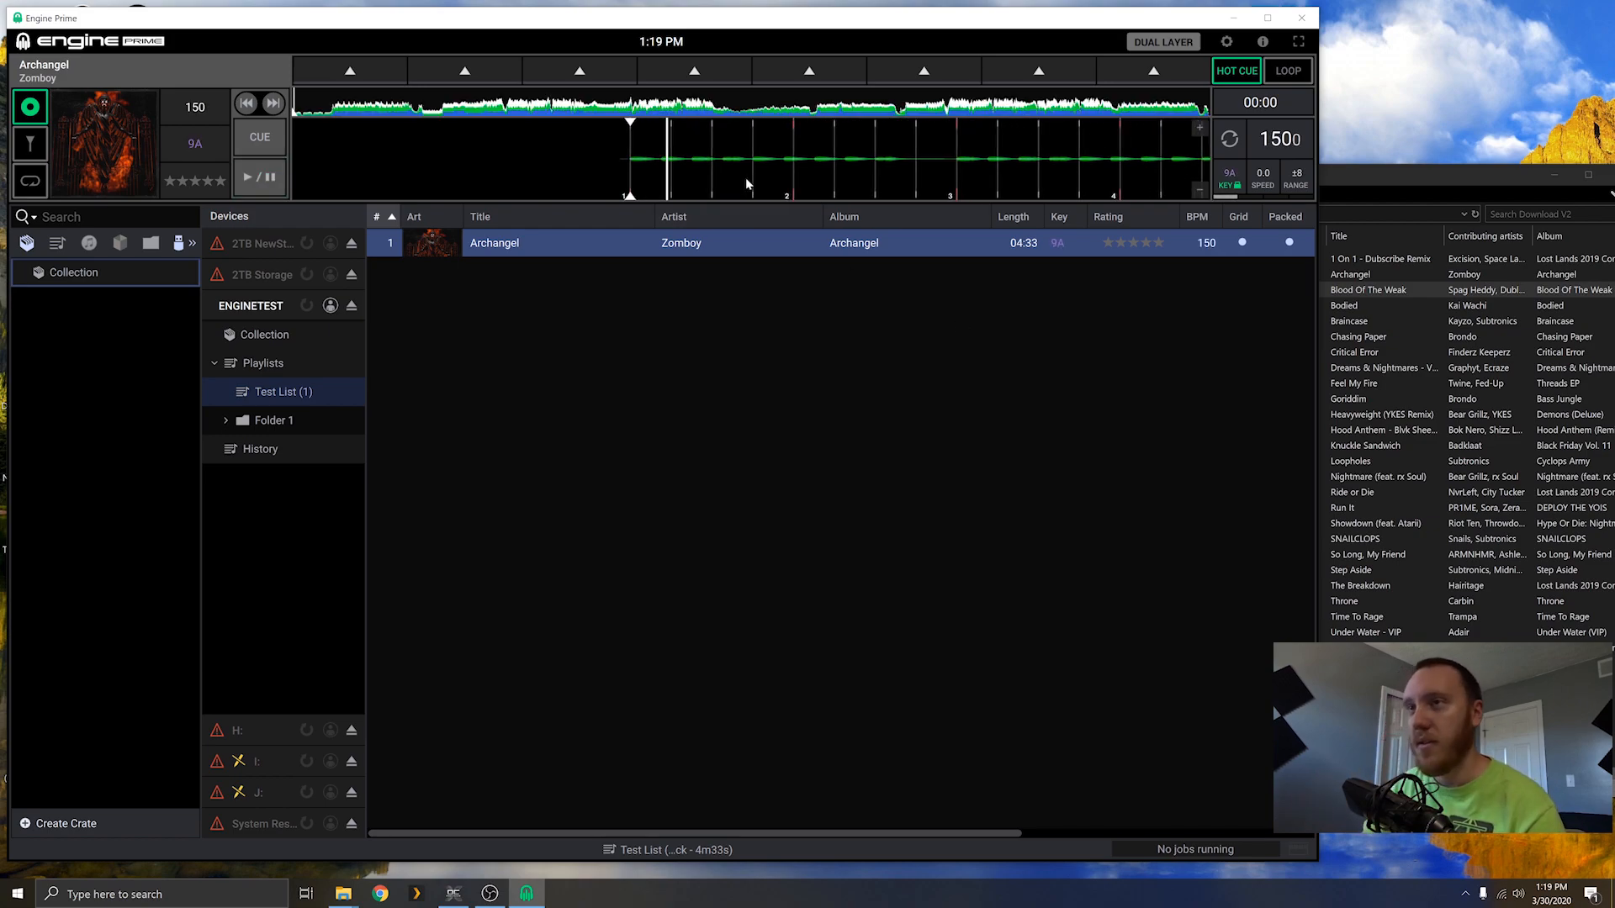
pyautogui.click(559, 104)
pyautogui.click(595, 107)
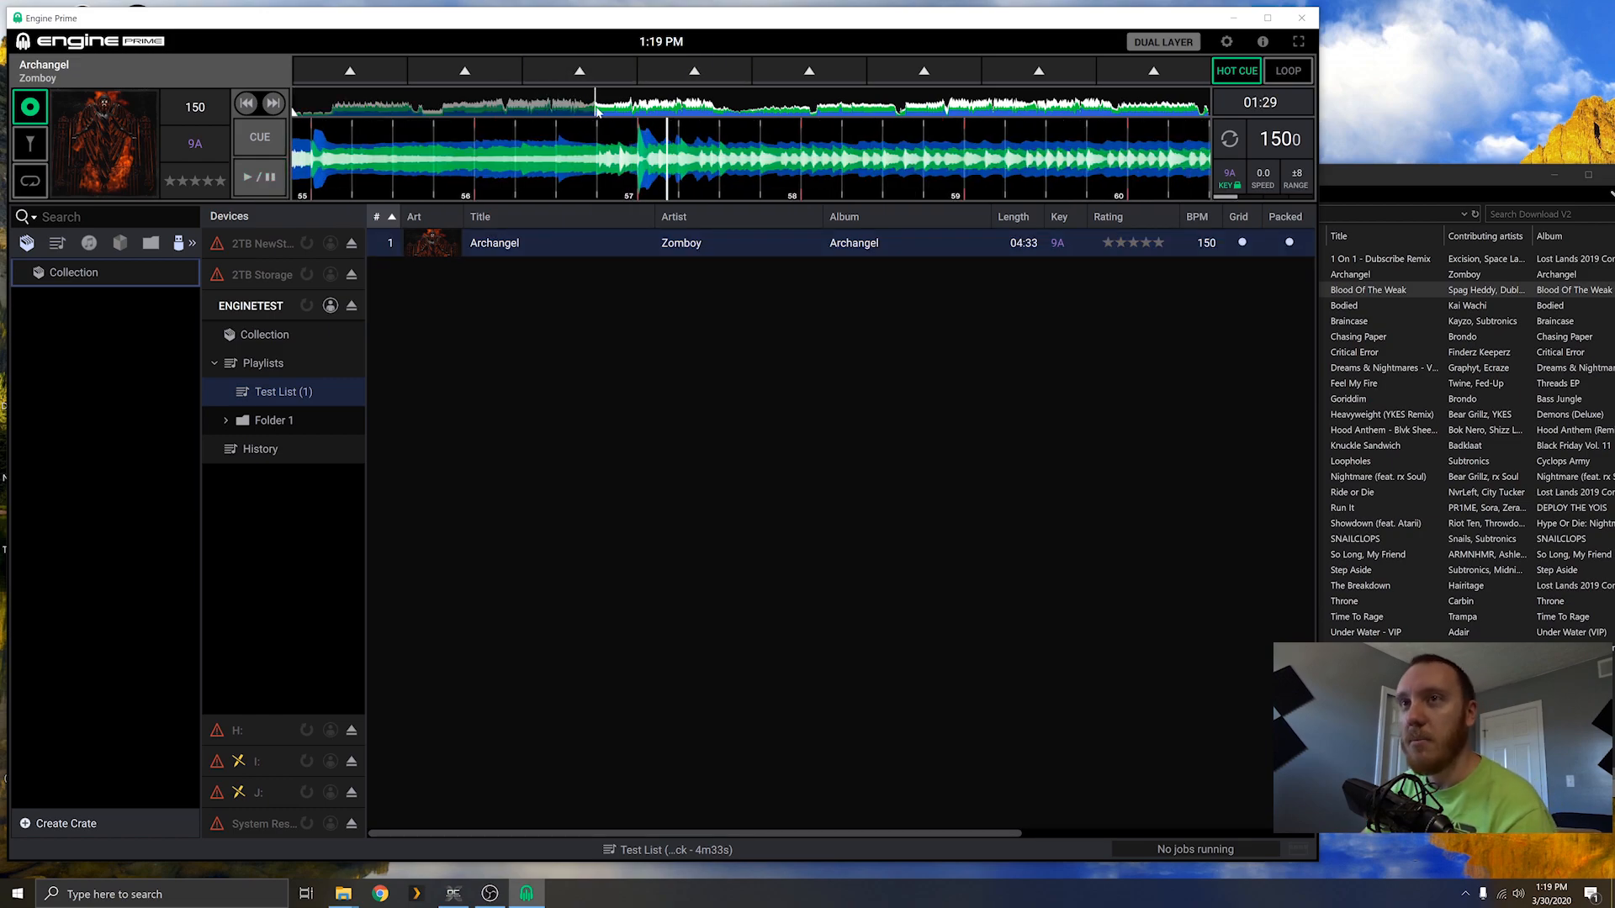
pyautogui.click(405, 109)
pyautogui.click(433, 110)
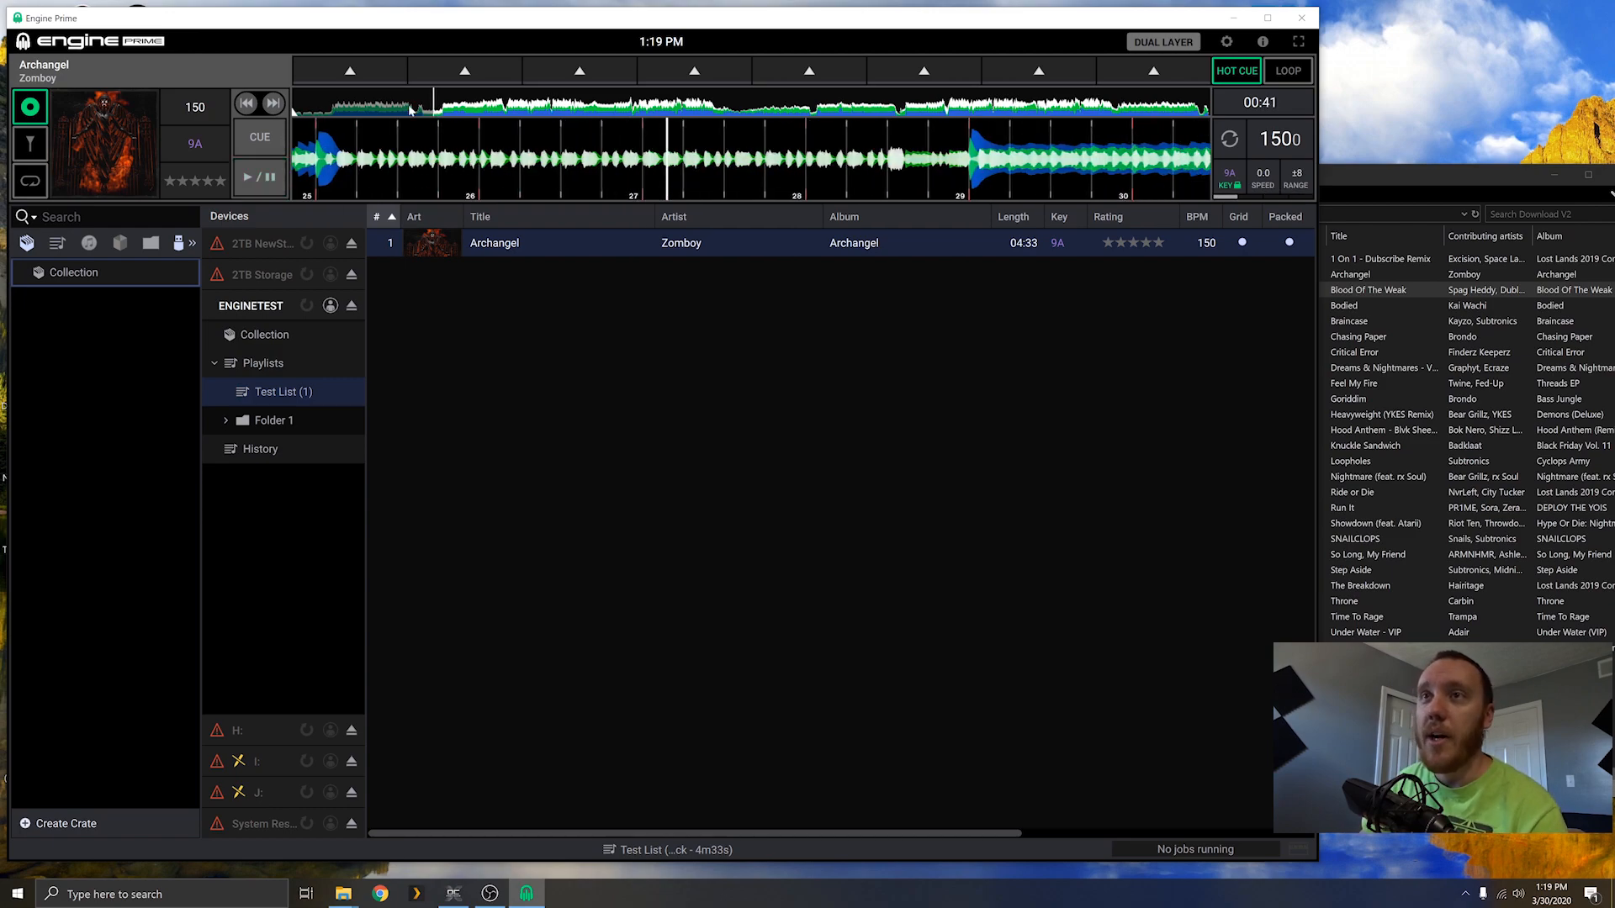
pyautogui.click(334, 109)
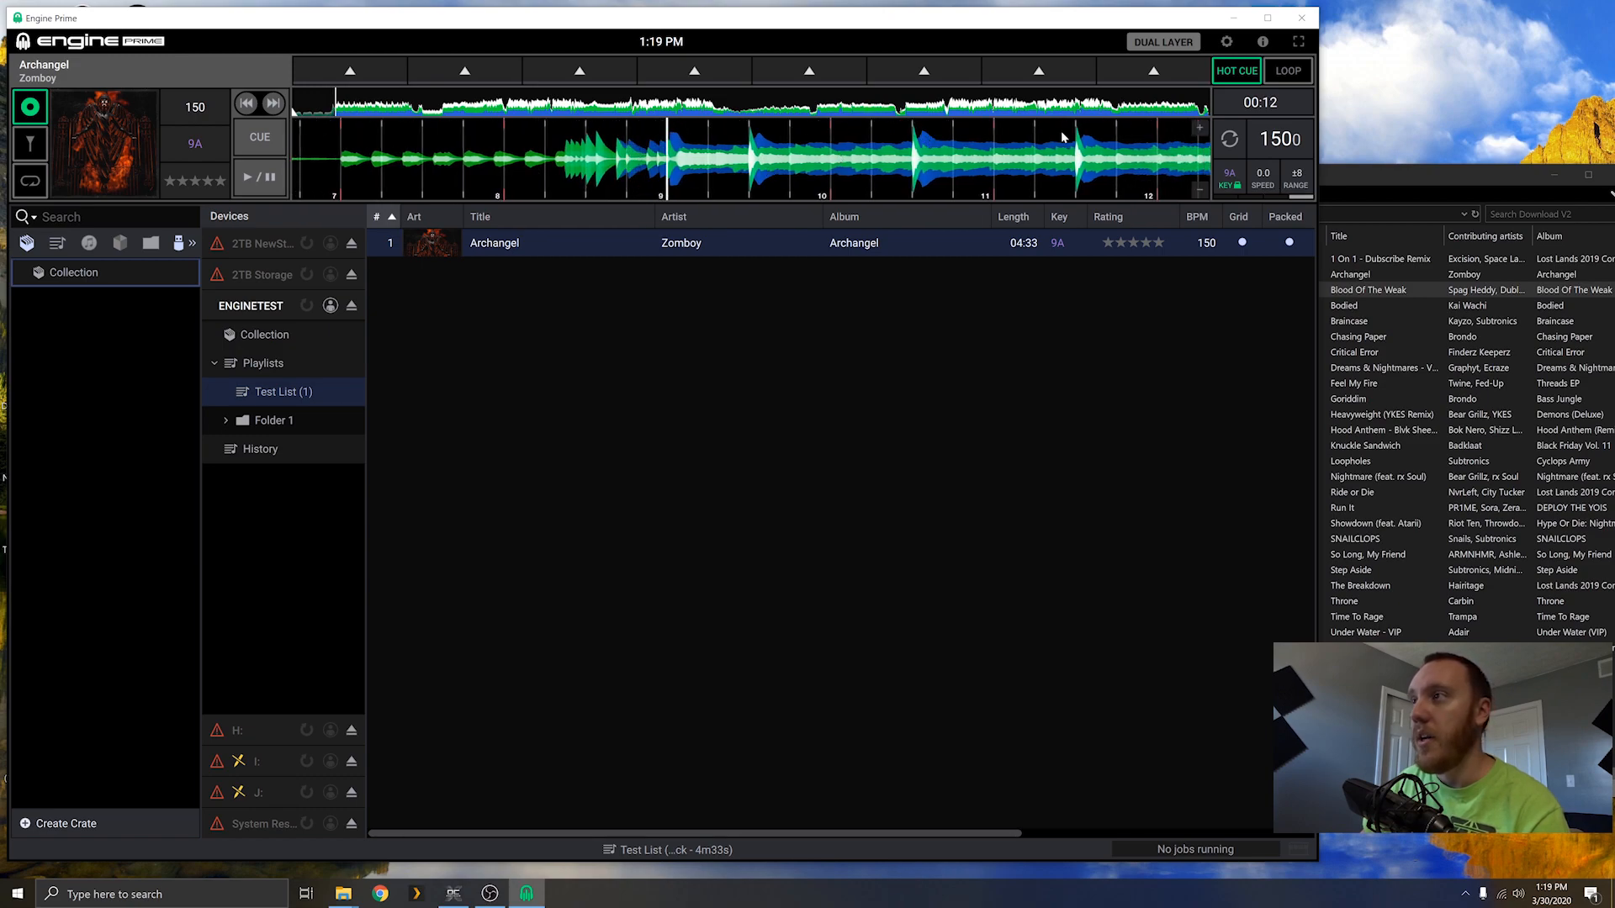
# Step: Set the first hot cue at the 00:12 playhead position and name it "Intro"
pyautogui.click(370, 79)
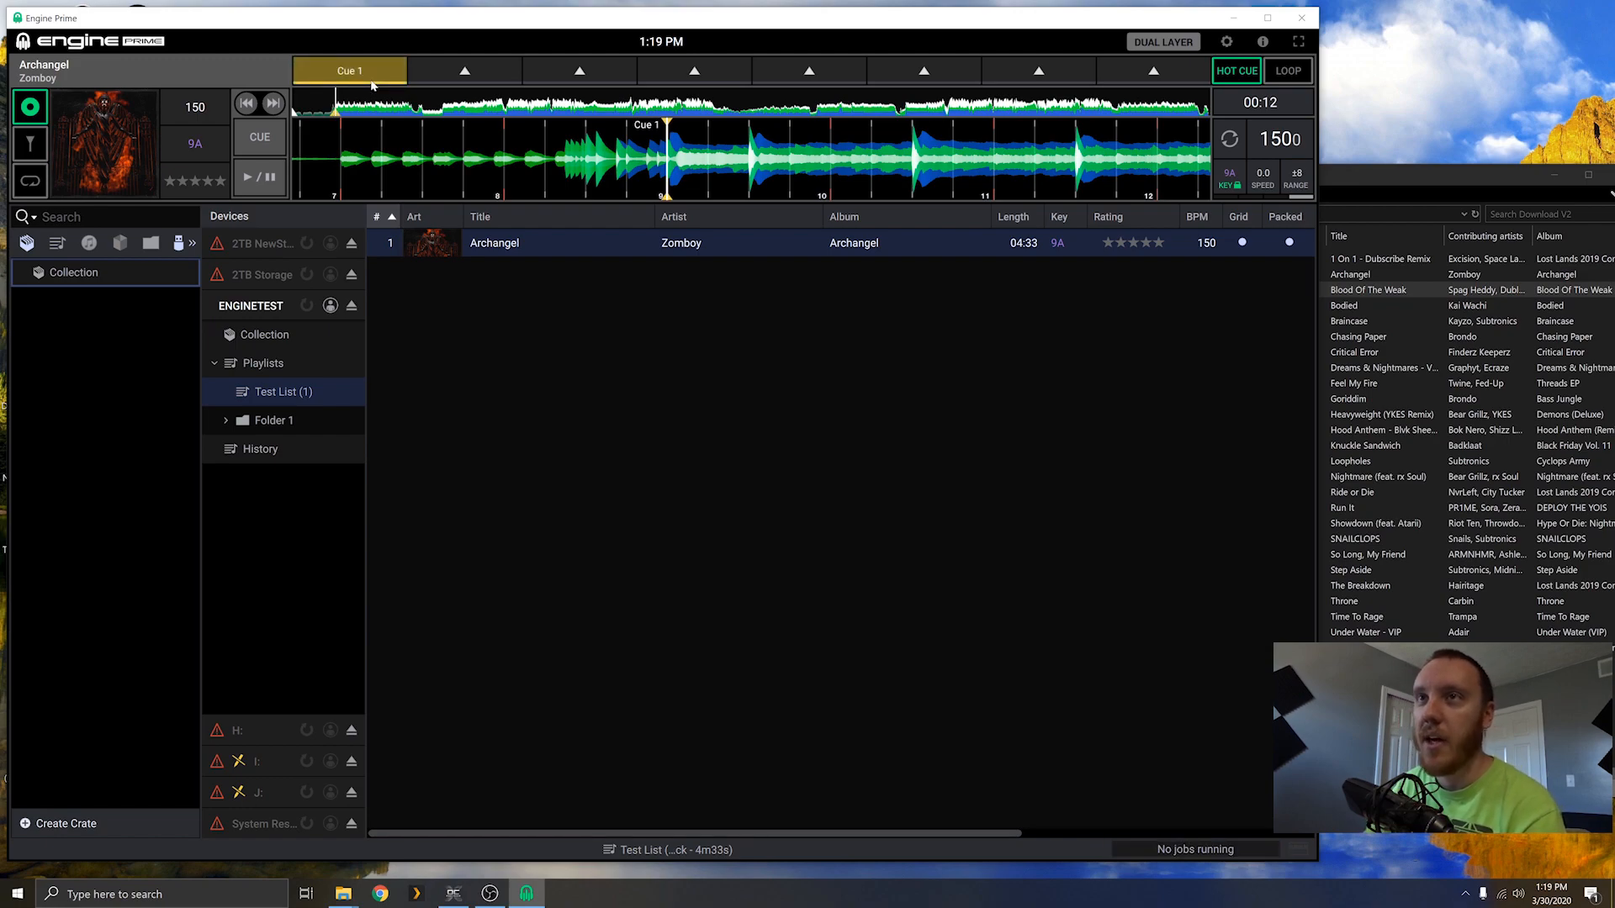
pyautogui.rightClick(363, 74)
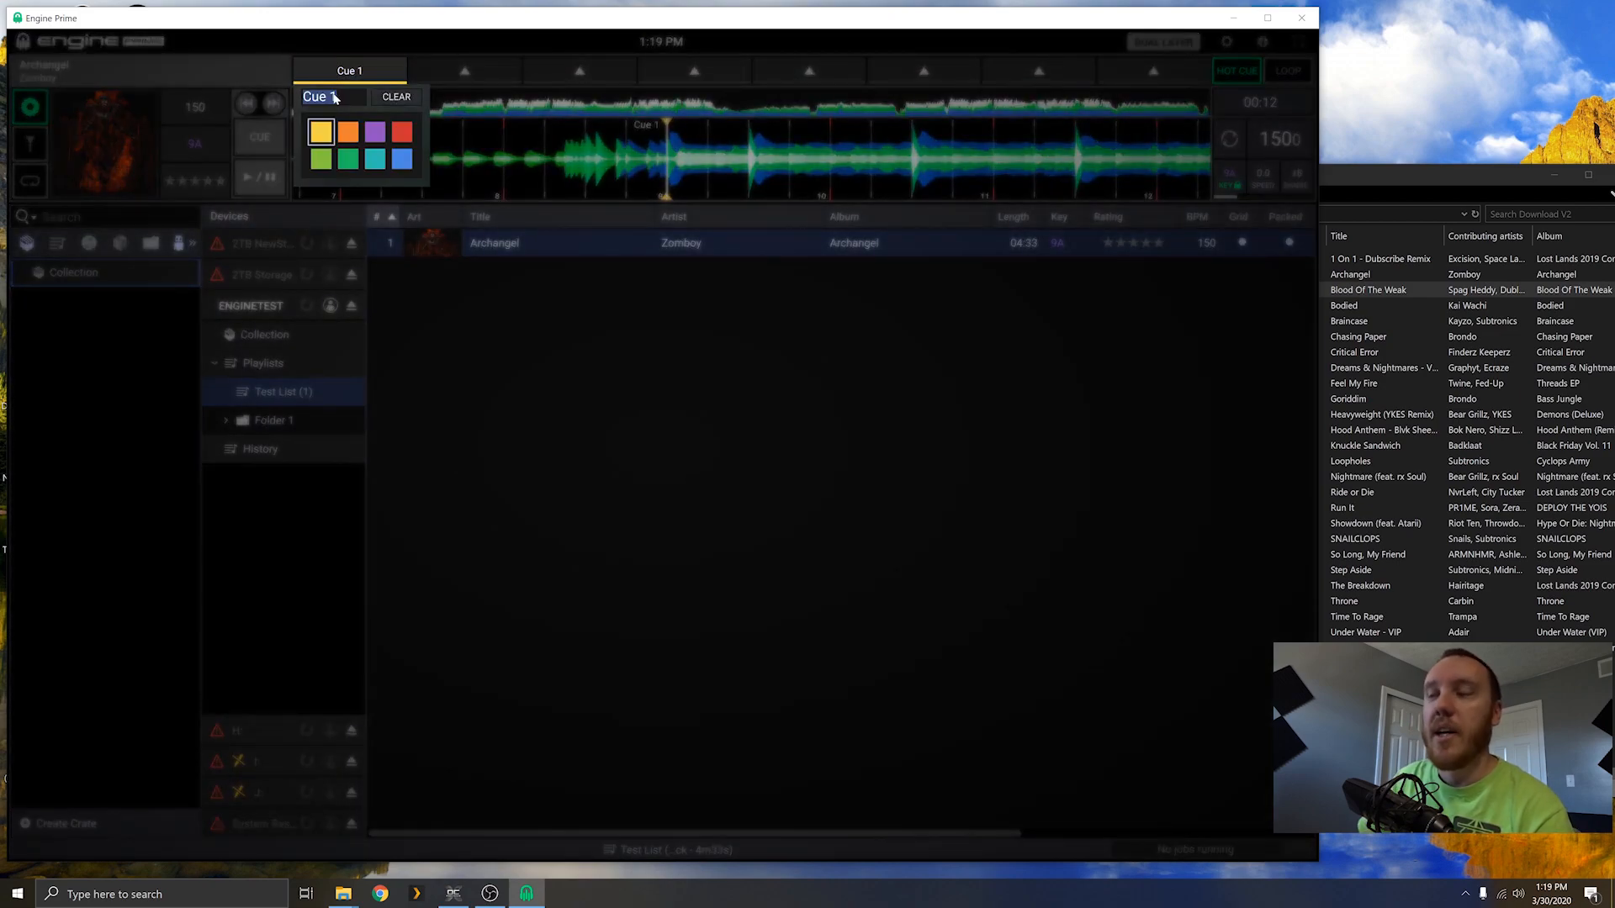
pyautogui.write('Intro')
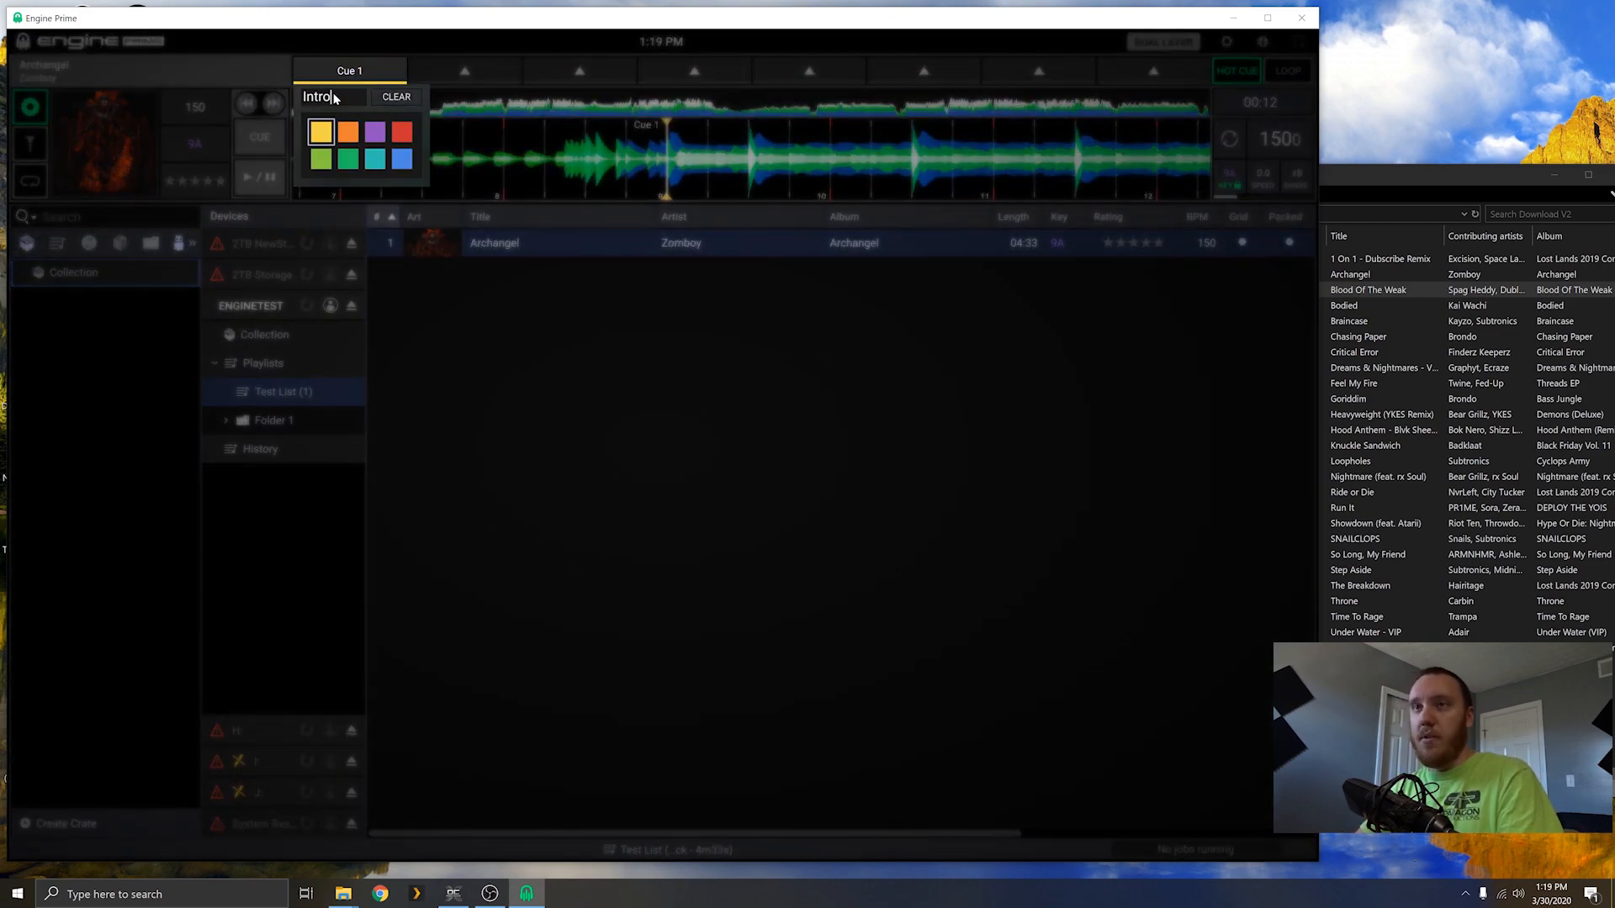
pyautogui.press('Return')
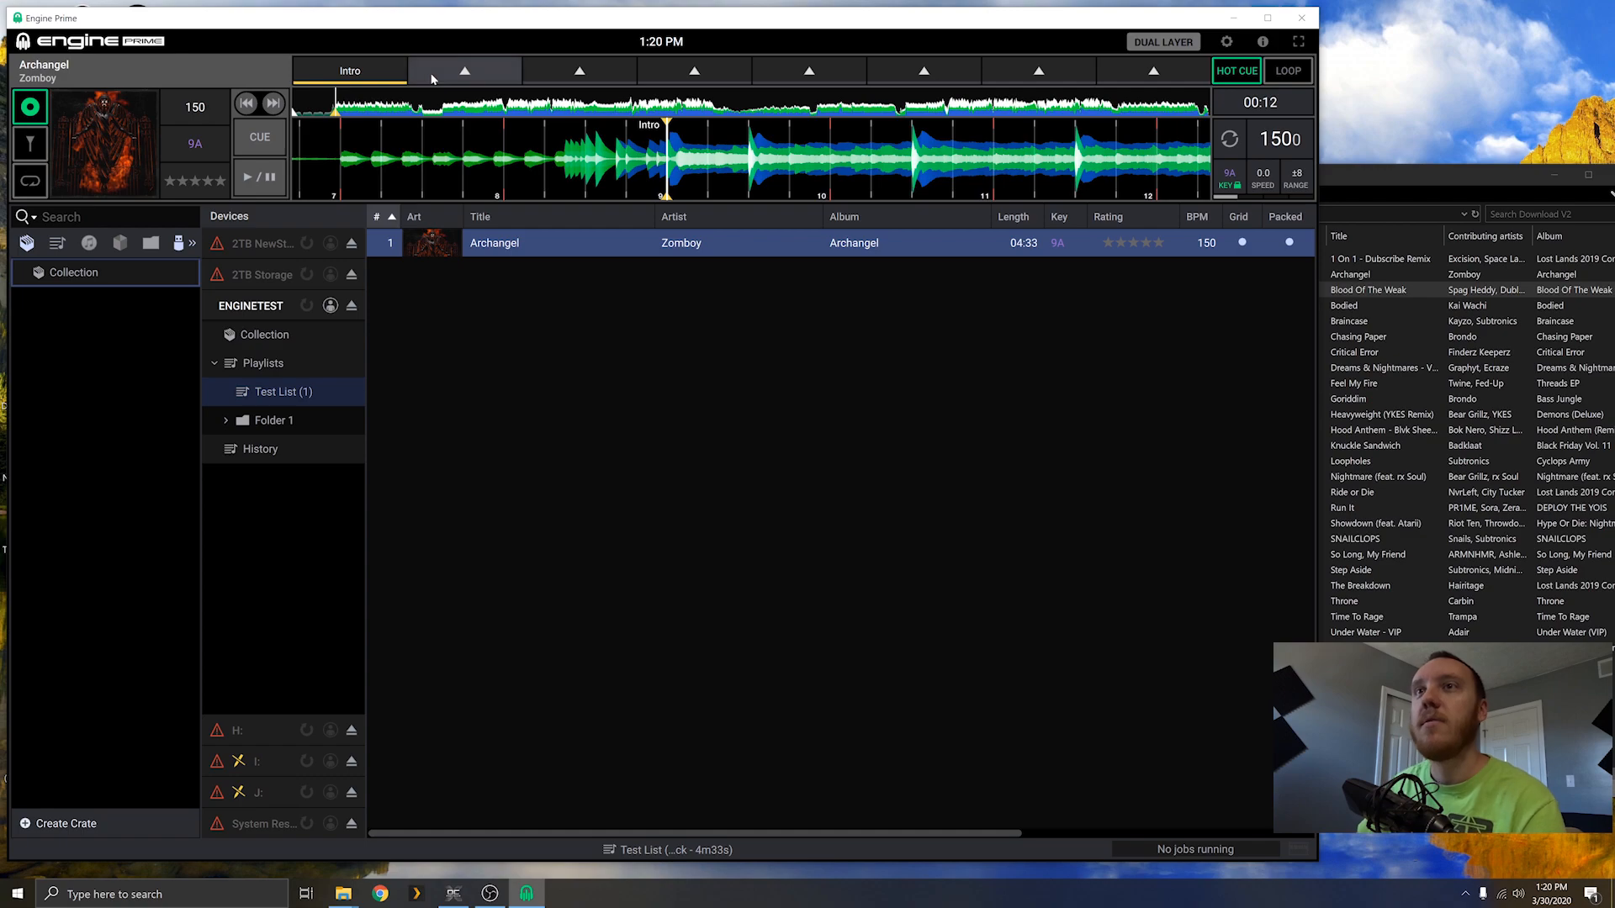
# Step: Set a second hot cue where the waveform builds up at about 00:45 and name it "Pre Build"
pyautogui.click(413, 108)
pyautogui.click(444, 111)
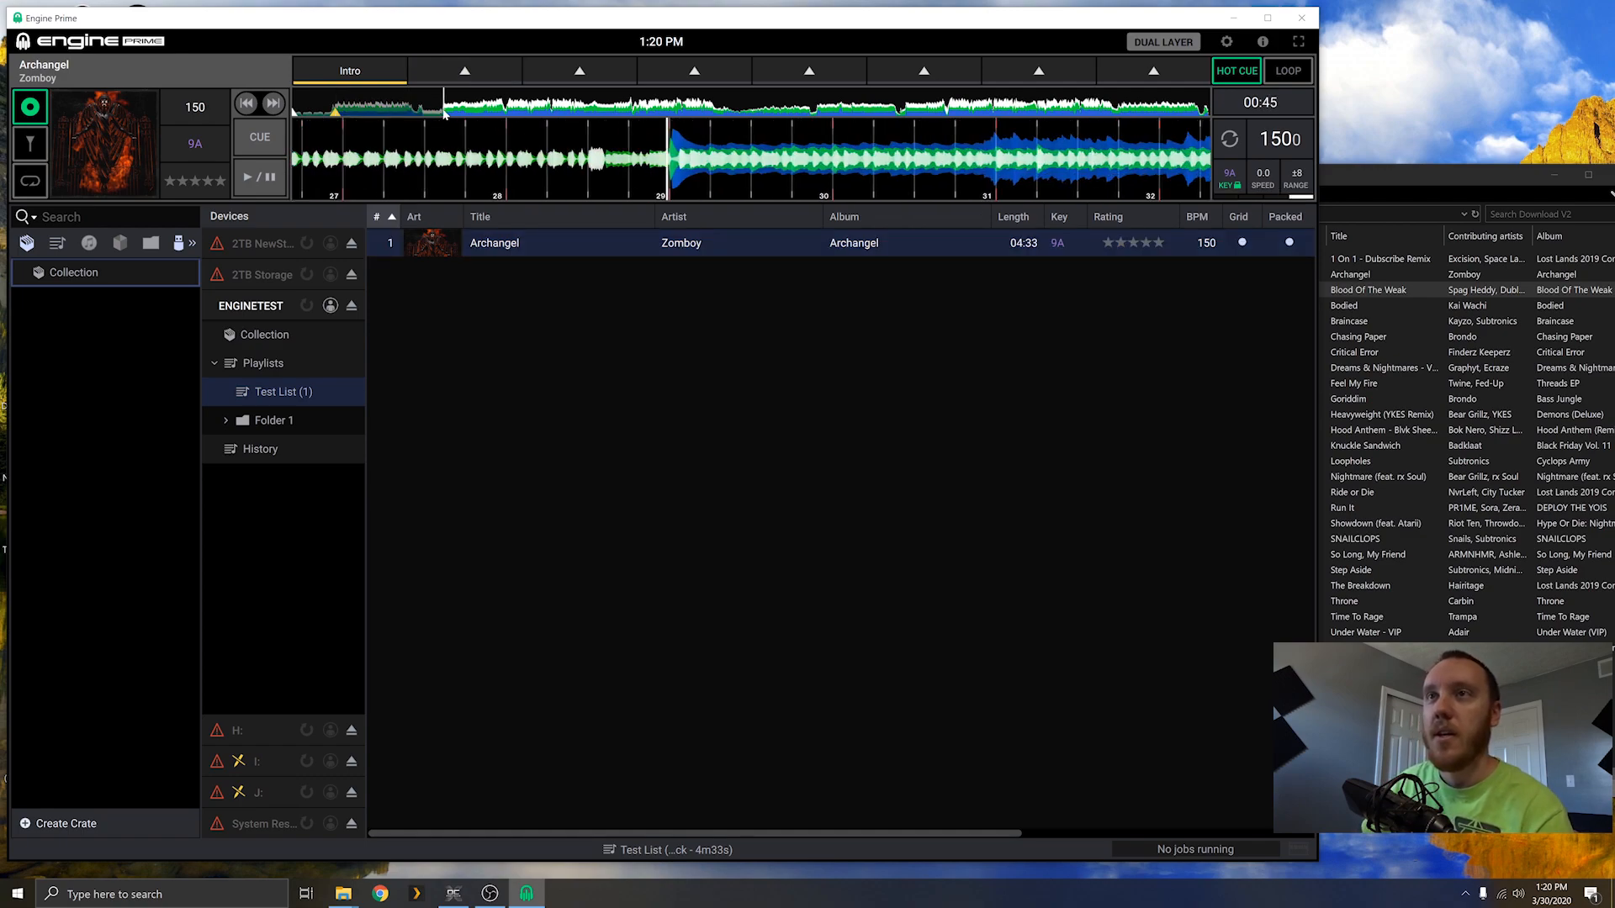
pyautogui.click(472, 73)
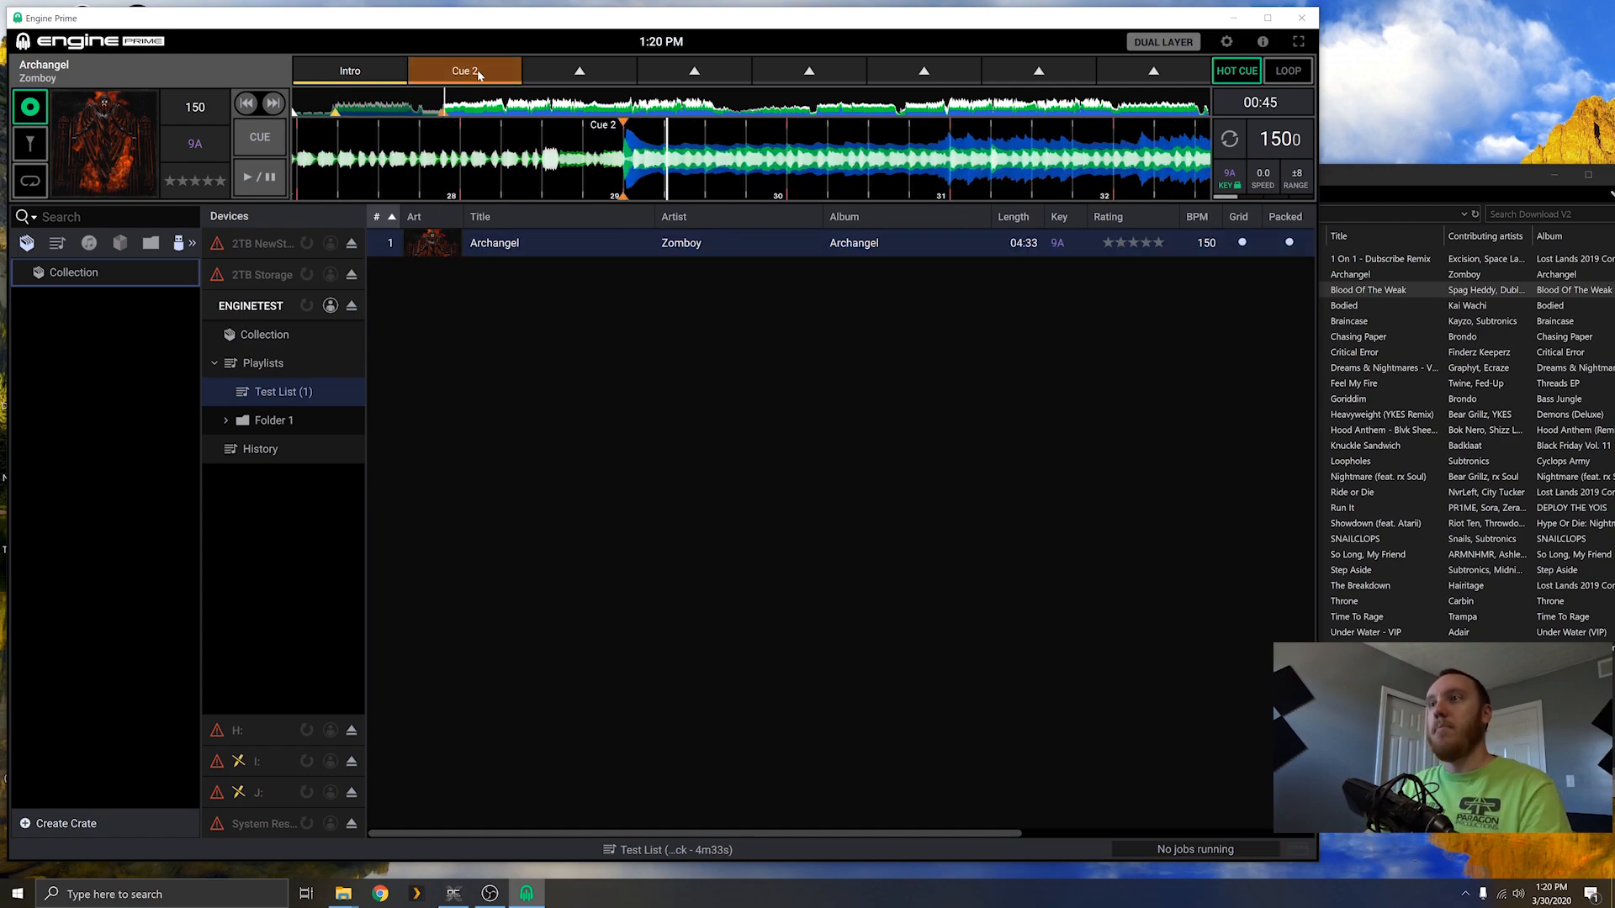
pyautogui.rightClick(446, 74)
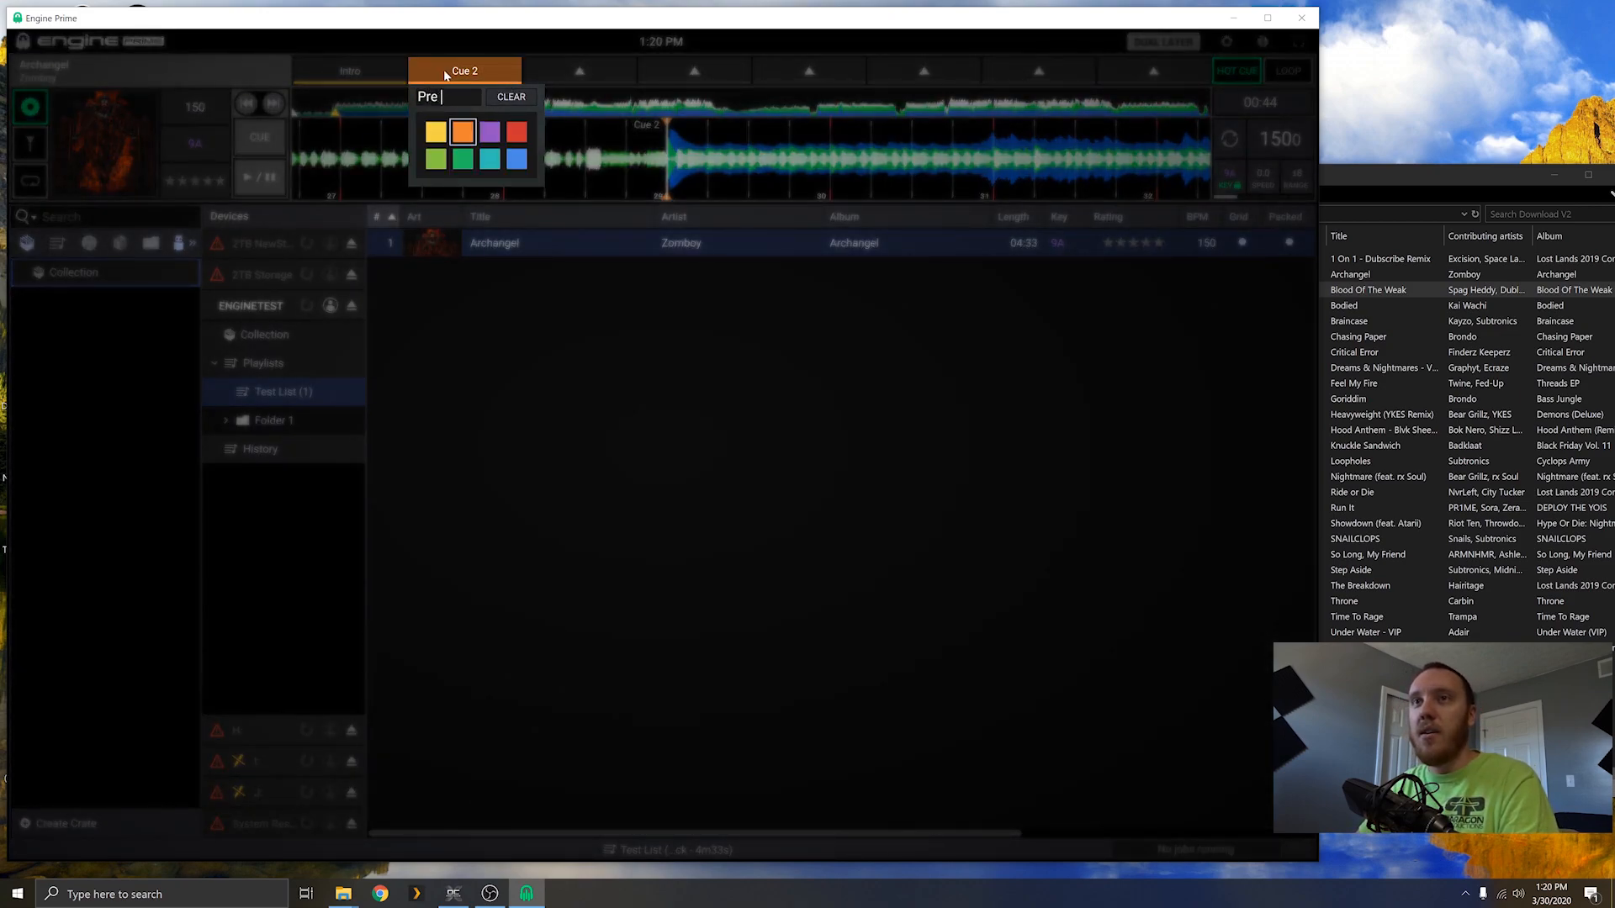
pyautogui.write('Pre Build')
pyautogui.press('Return')
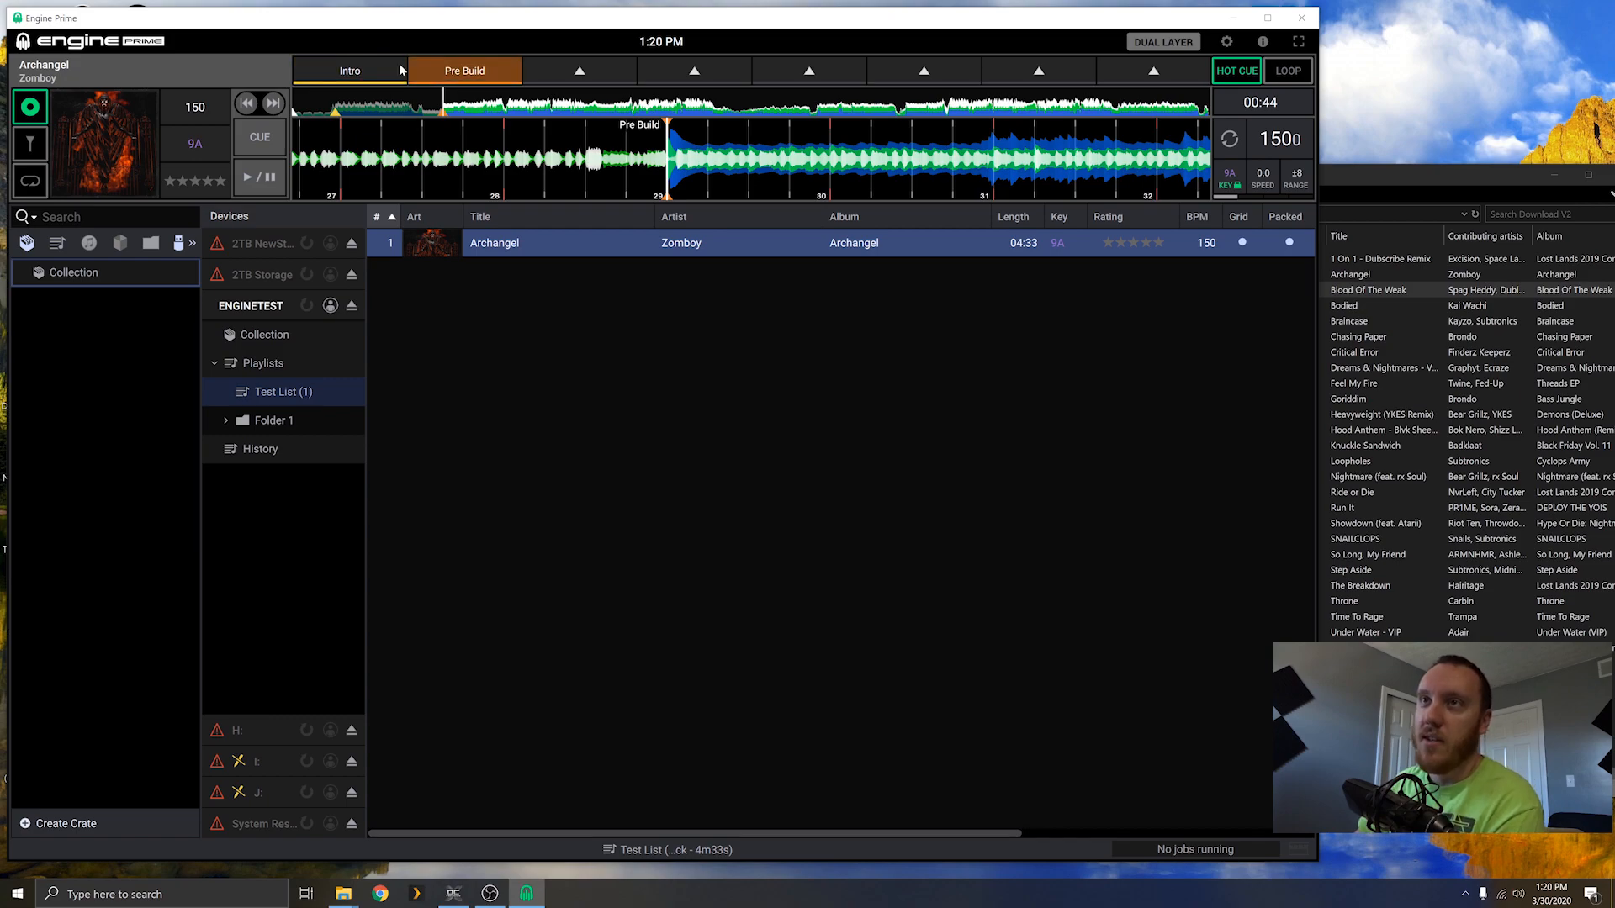
# Step: Check the two hot cues by jumping between Intro and Pre Build, ending at Pre Build
pyautogui.click(427, 75)
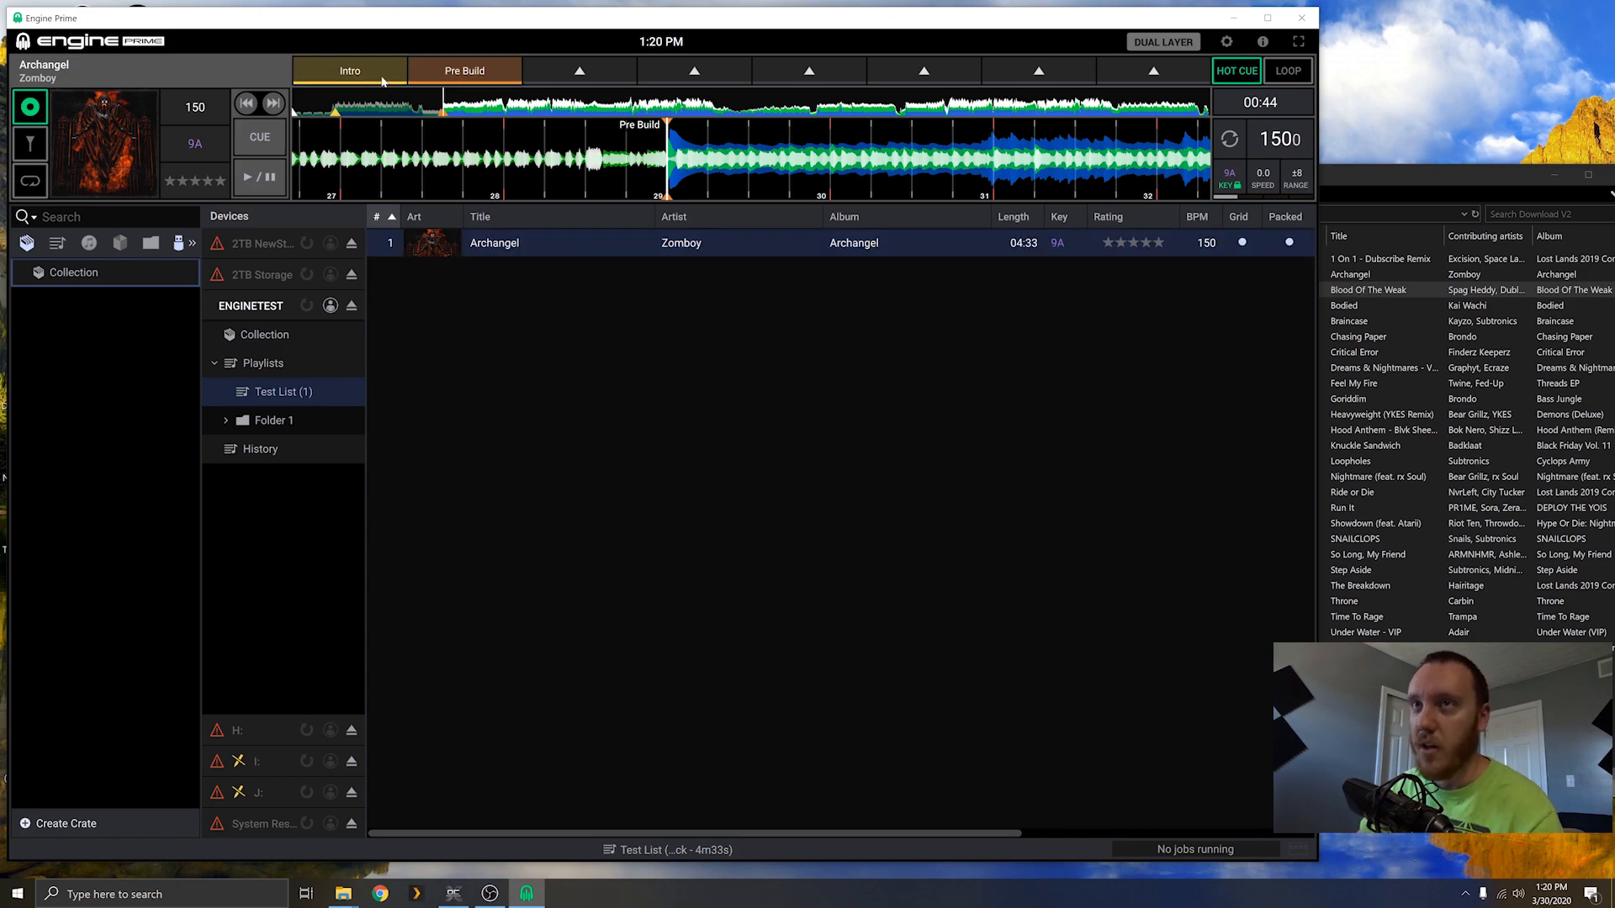
pyautogui.click(385, 77)
pyautogui.click(431, 79)
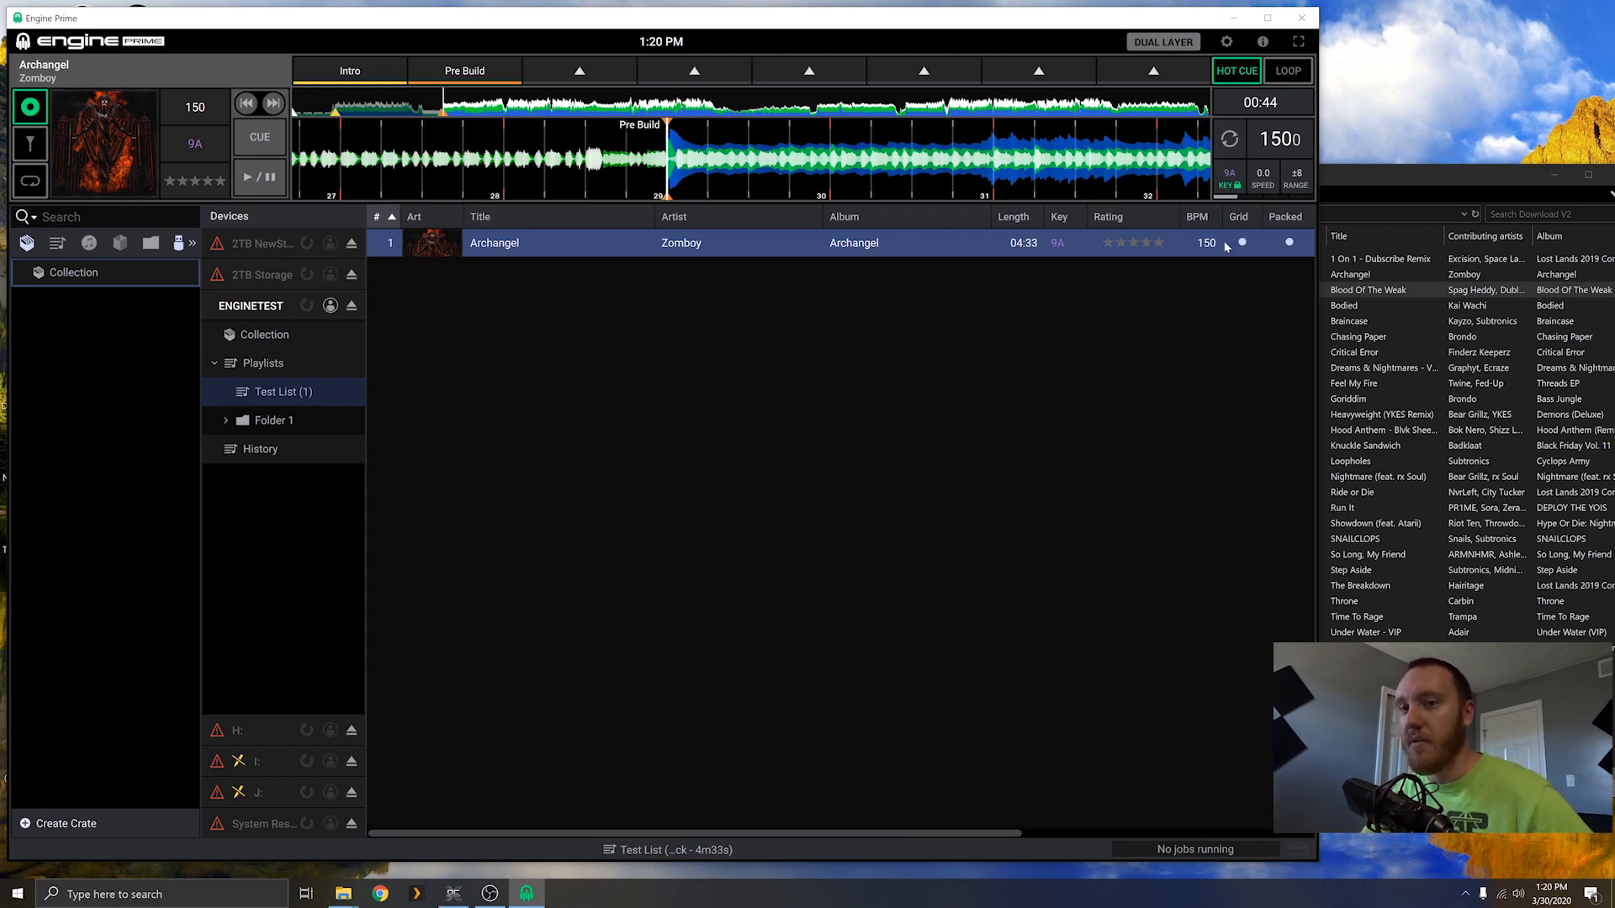
pyautogui.click(1481, 168)
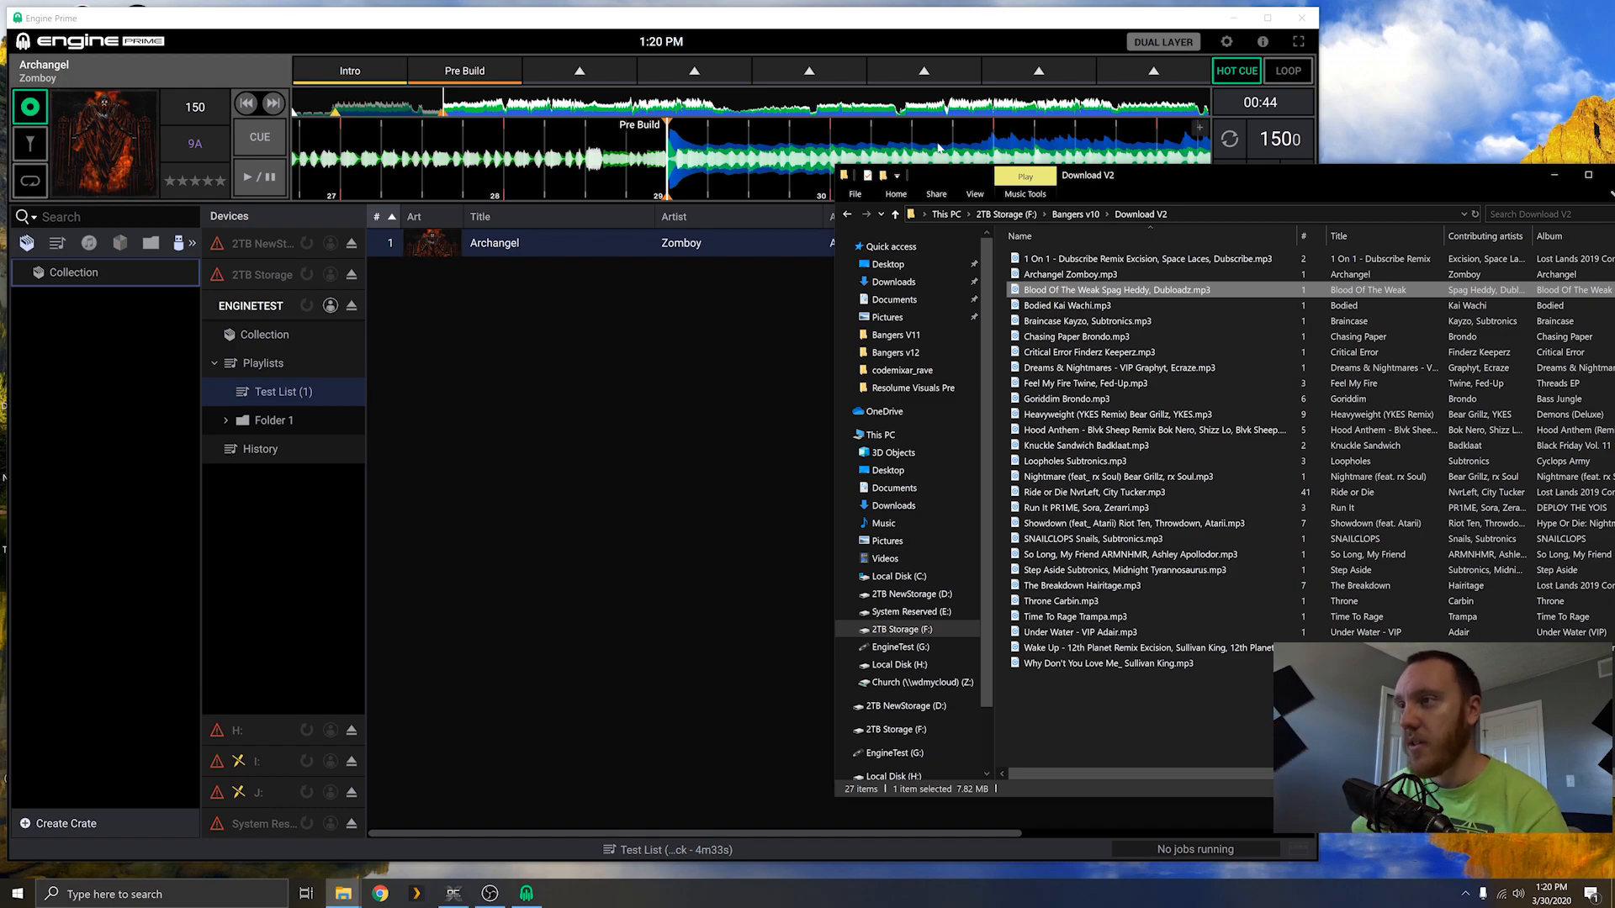
pyautogui.click(778, 418)
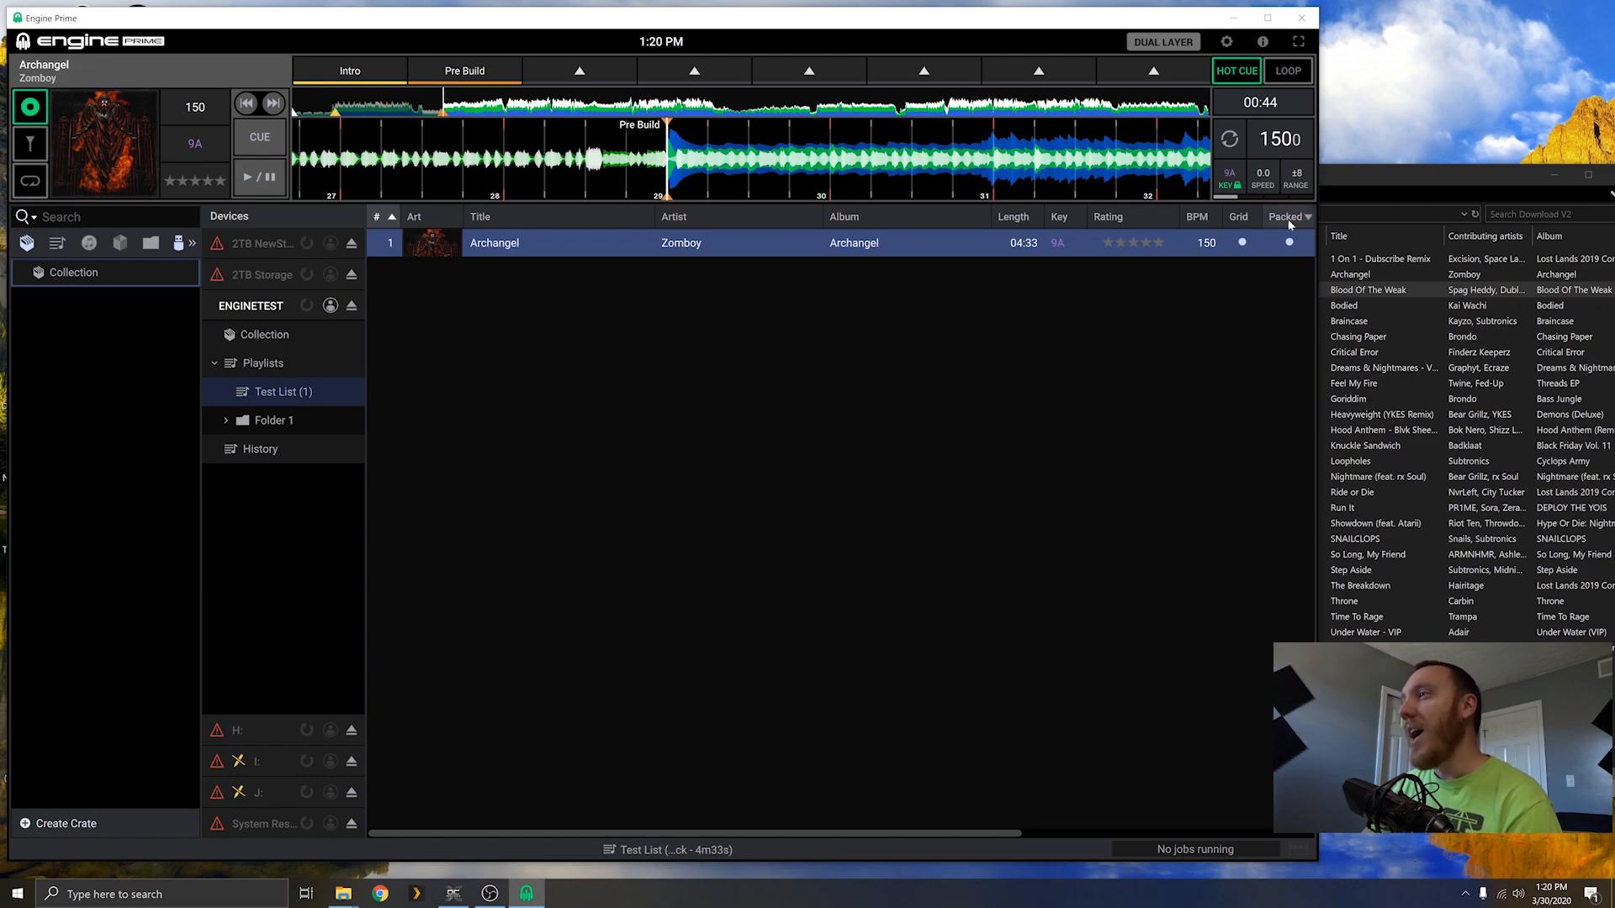
pyautogui.click(1342, 180)
pyautogui.click(550, 271)
# Step: Remove the Archangel track from the Test List playlist
pyautogui.click(505, 242)
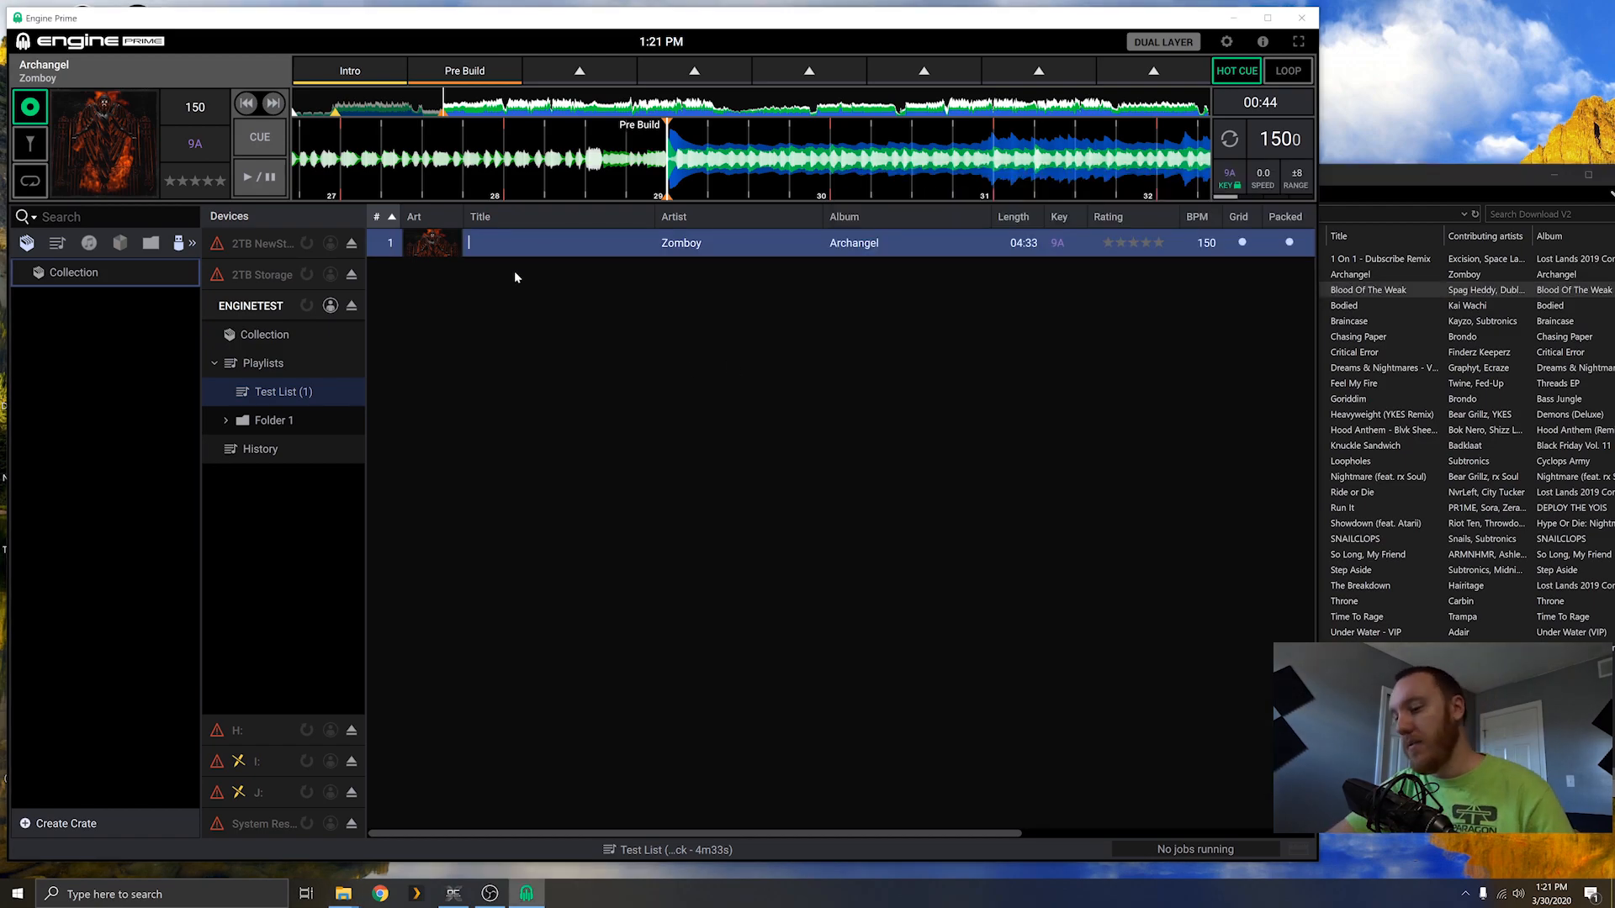
pyautogui.rightClick(531, 249)
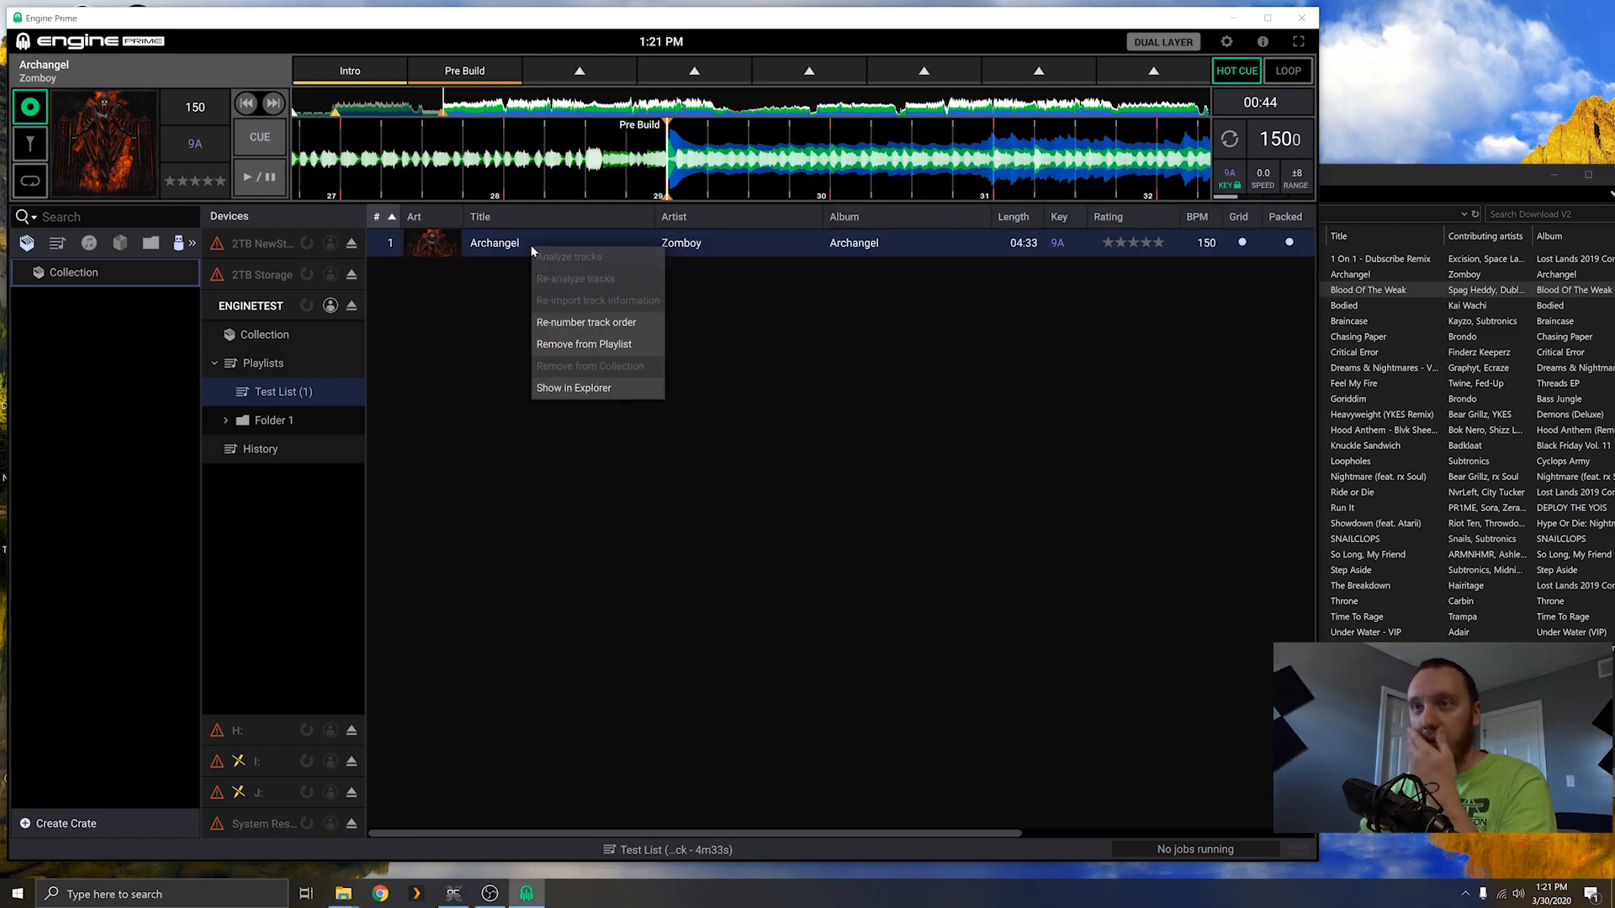
pyautogui.click(646, 344)
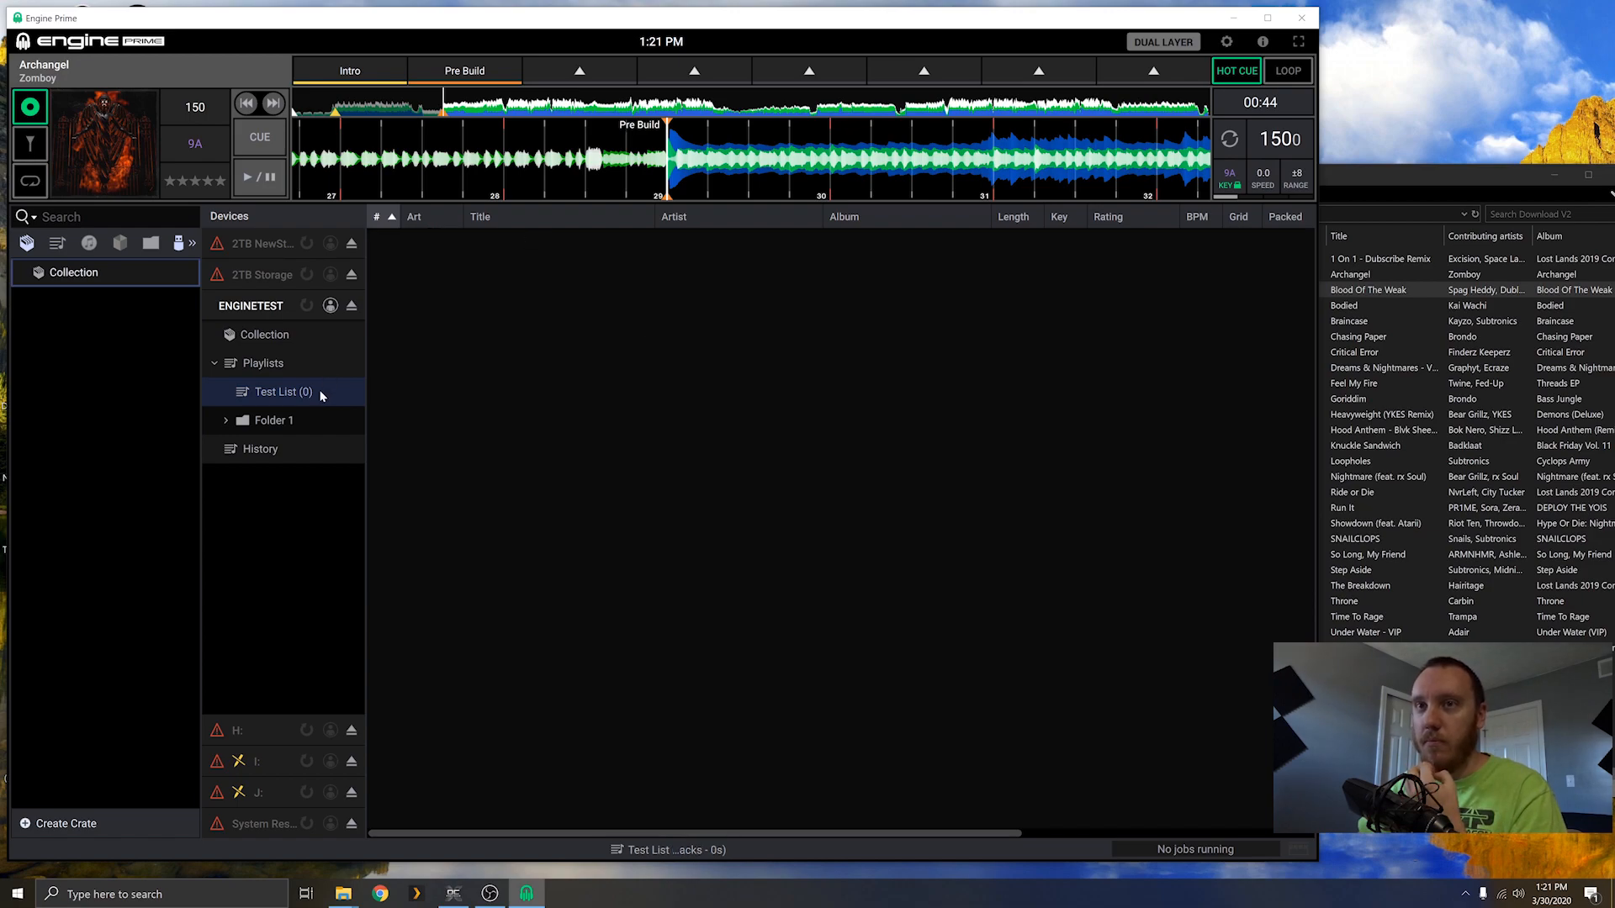
# Step: Switch to File Explorer and copy the Download V2 folder inside Bangers v10 on 2TB Storage (F:)
pyautogui.click(1431, 190)
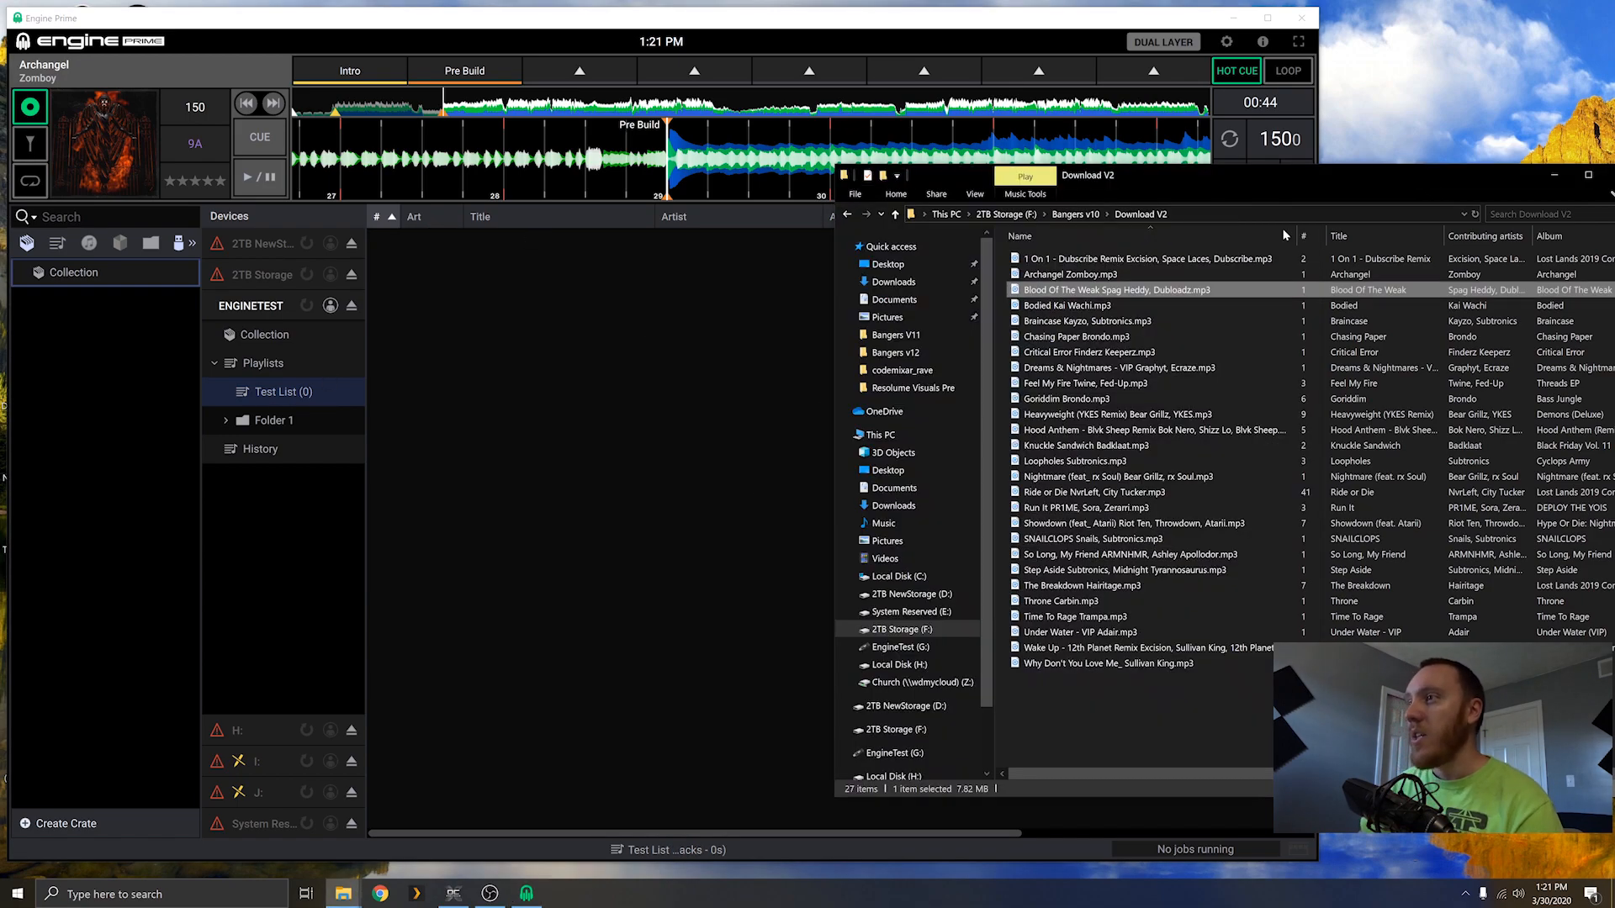
pyautogui.click(1091, 213)
pyautogui.rightClick(1082, 259)
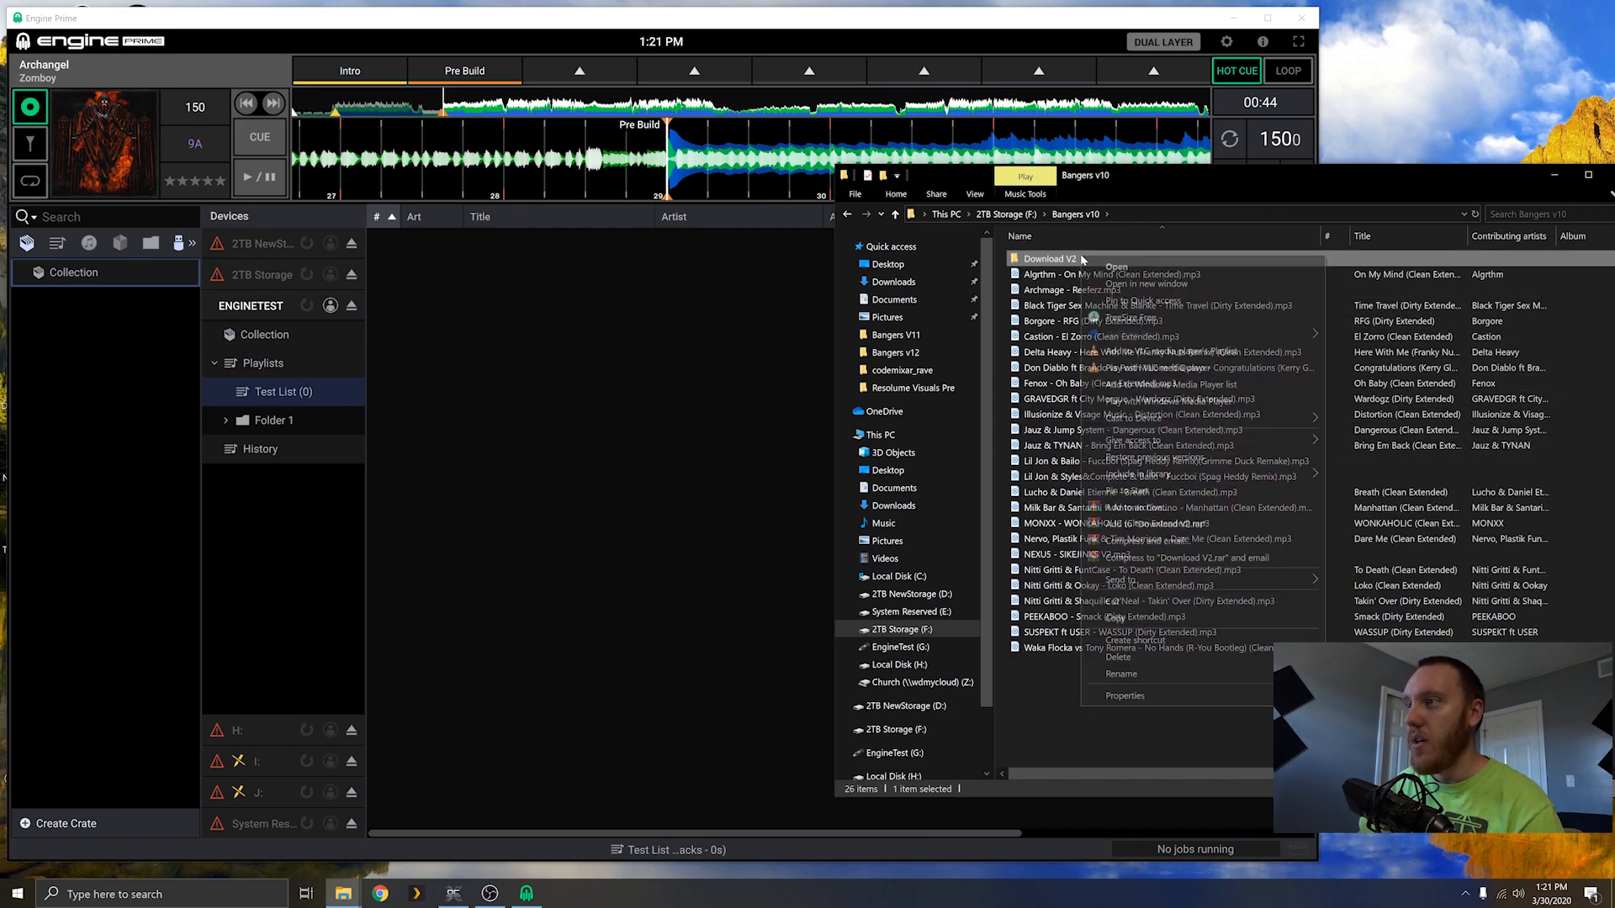
pyautogui.click(1147, 617)
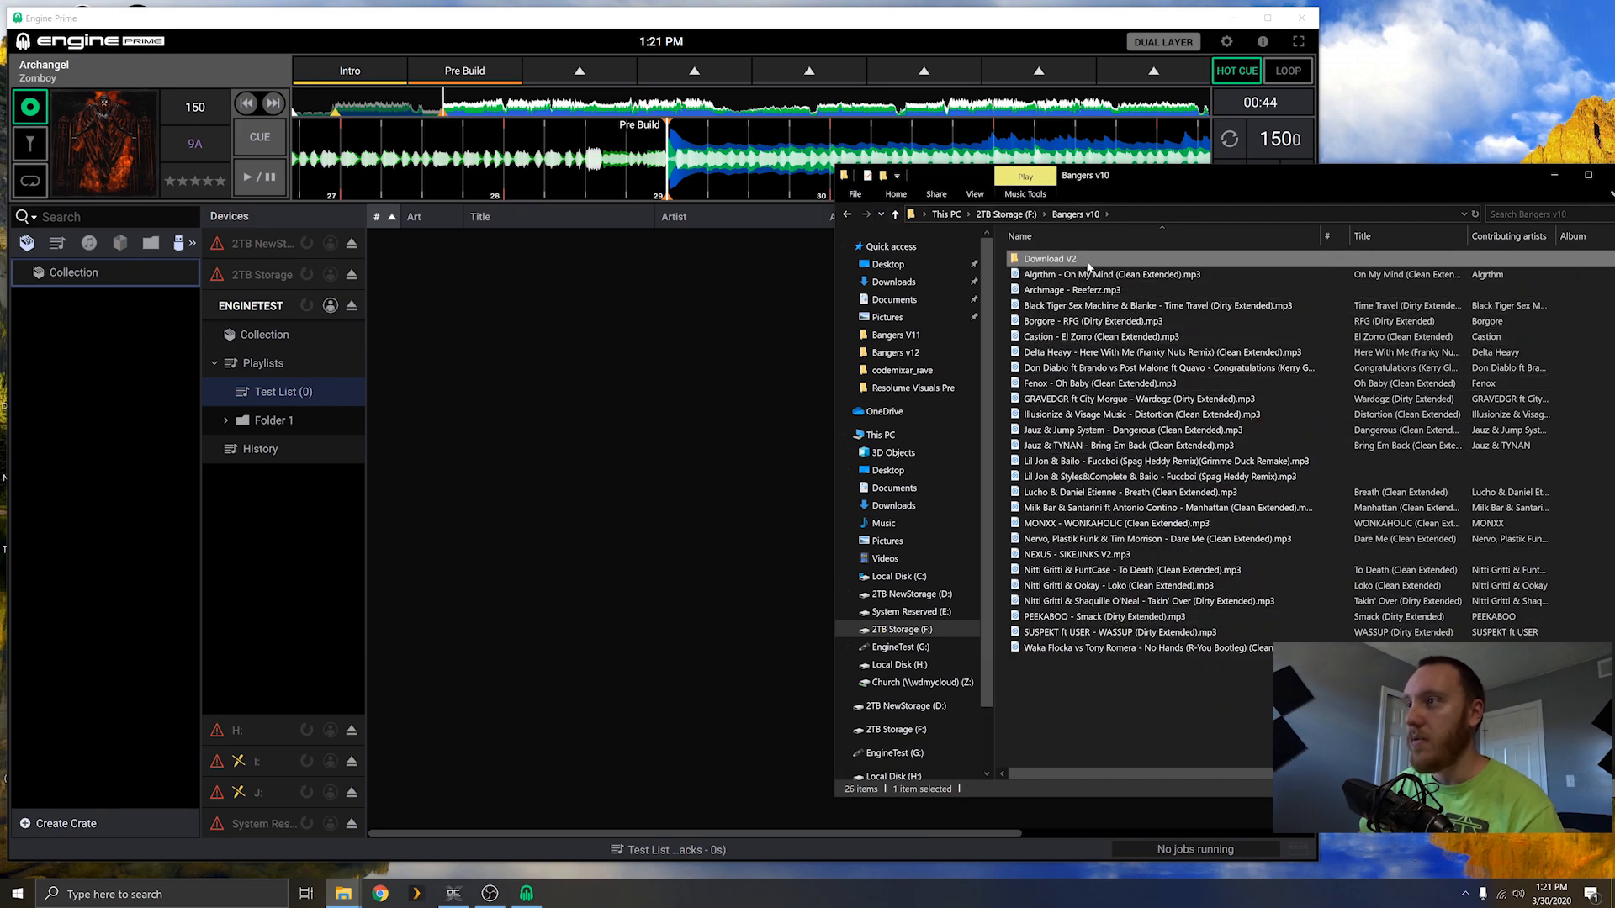
pyautogui.doubleClick(1059, 259)
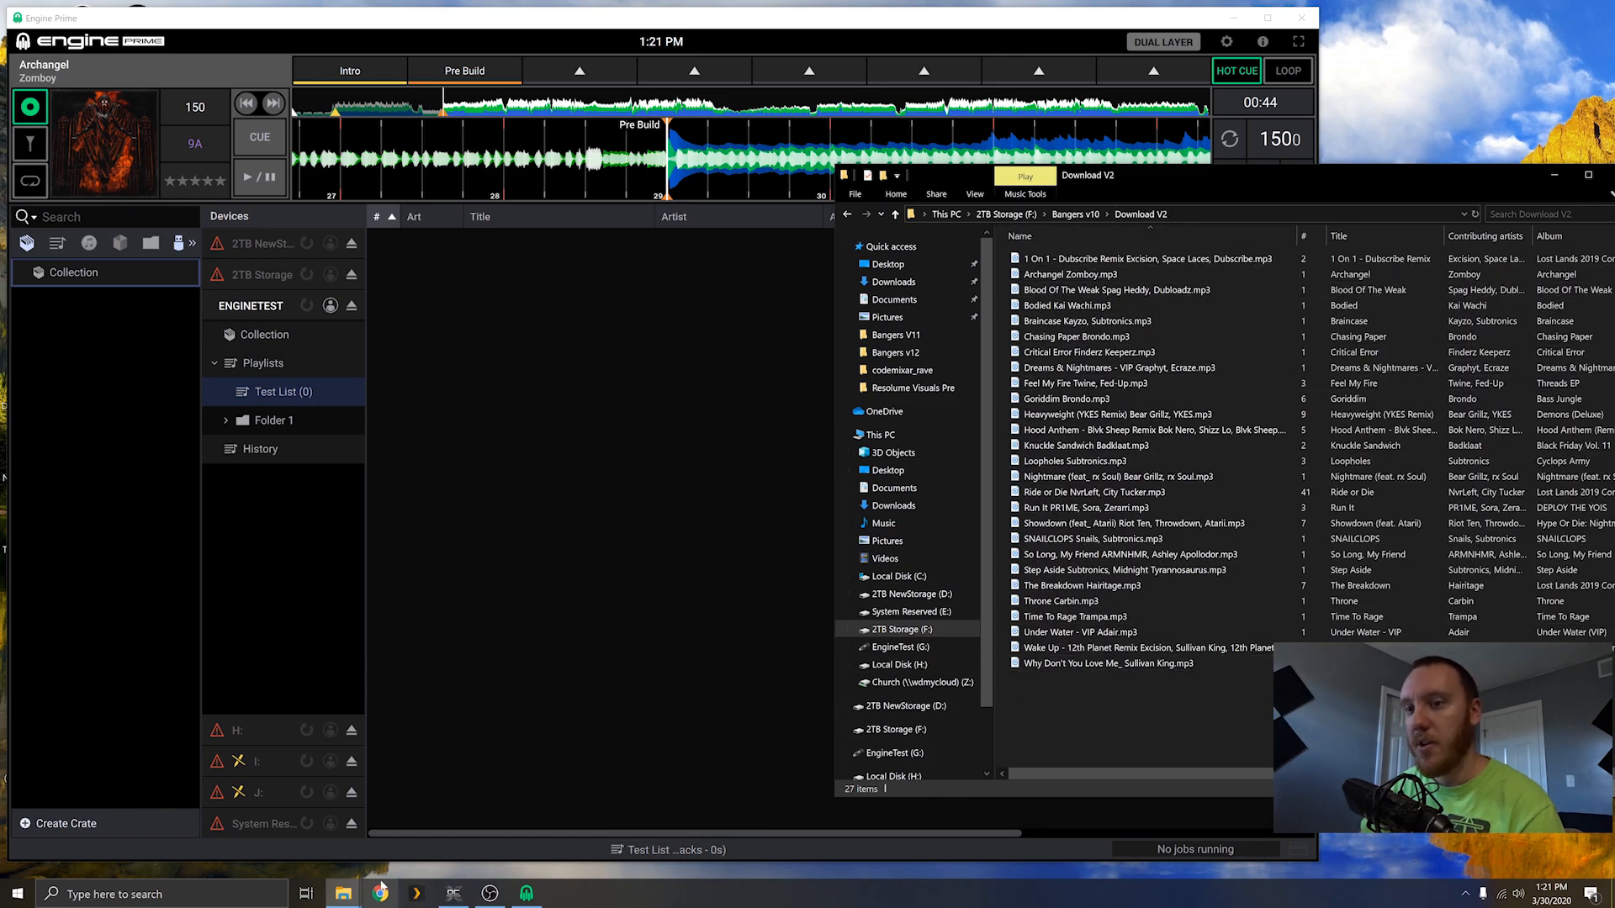
# Step: Paste the copied Download V2 folder into the root of the EngineTest (G:) drive
pyautogui.click(343, 893)
pyautogui.click(290, 833)
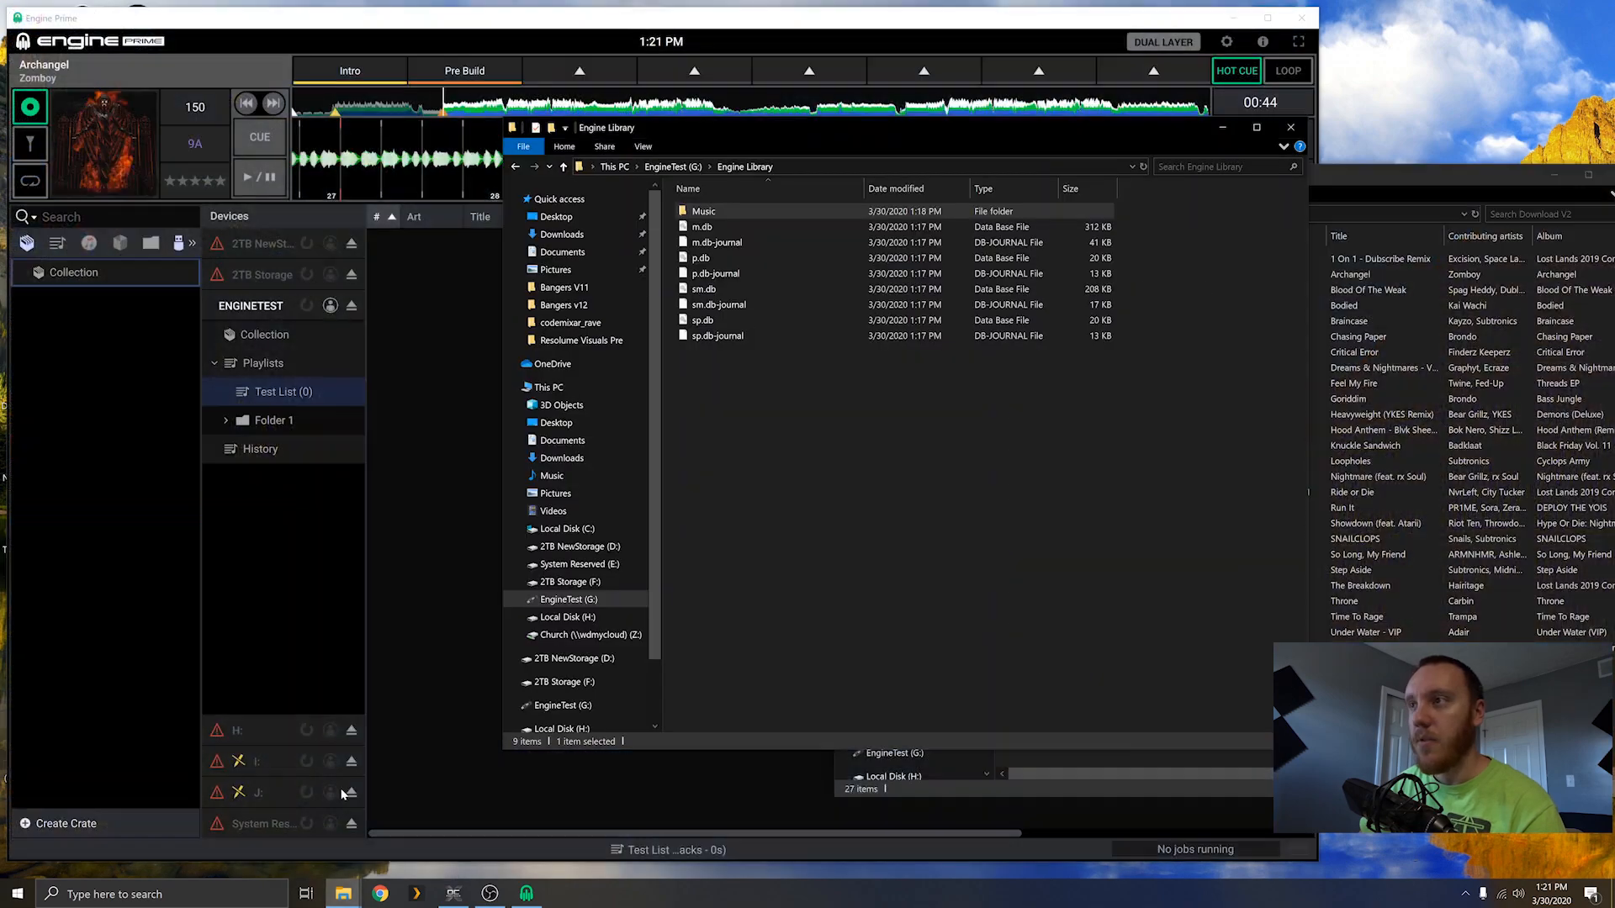
pyautogui.moveTo(825, 134); pyautogui.dragTo(772, 244)
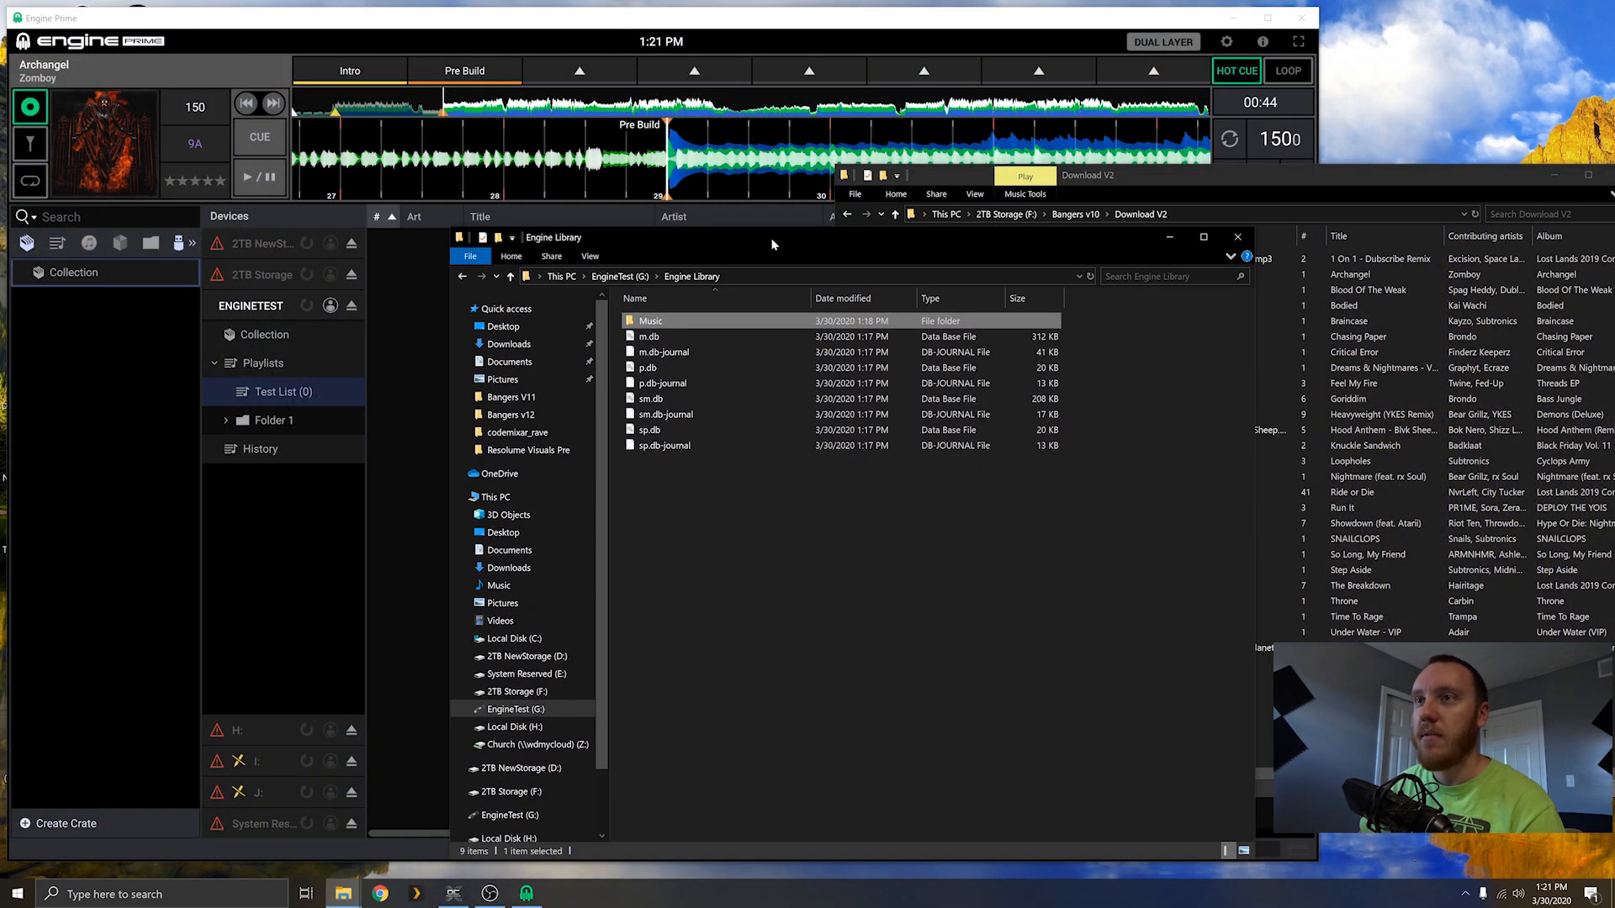
pyautogui.click(615, 278)
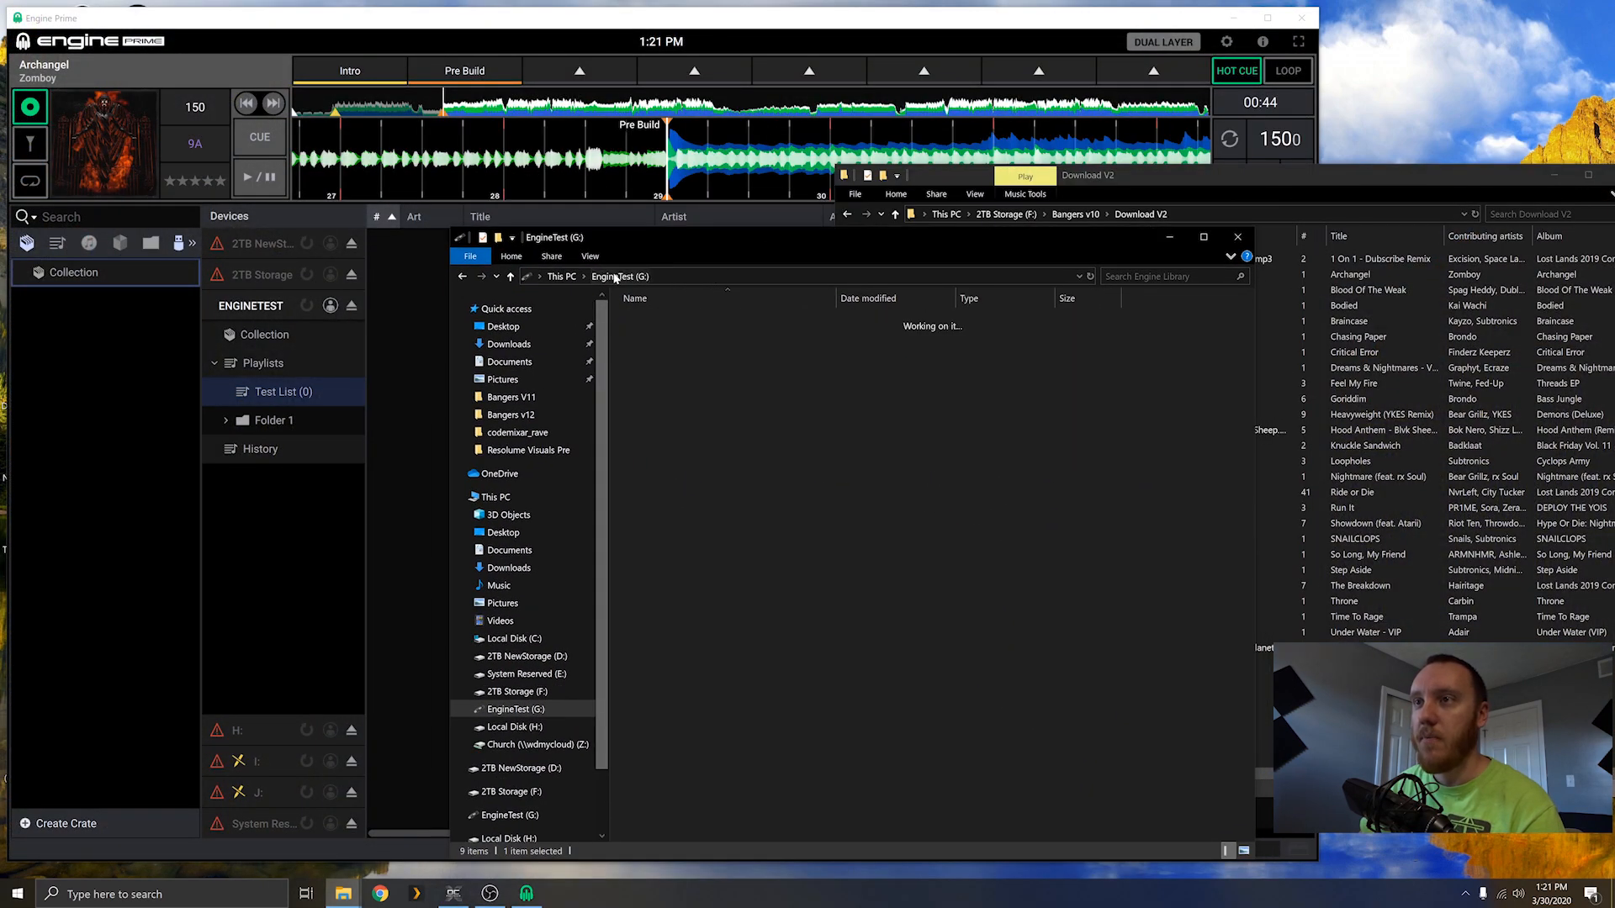
pyautogui.rightClick(712, 388)
pyautogui.click(782, 493)
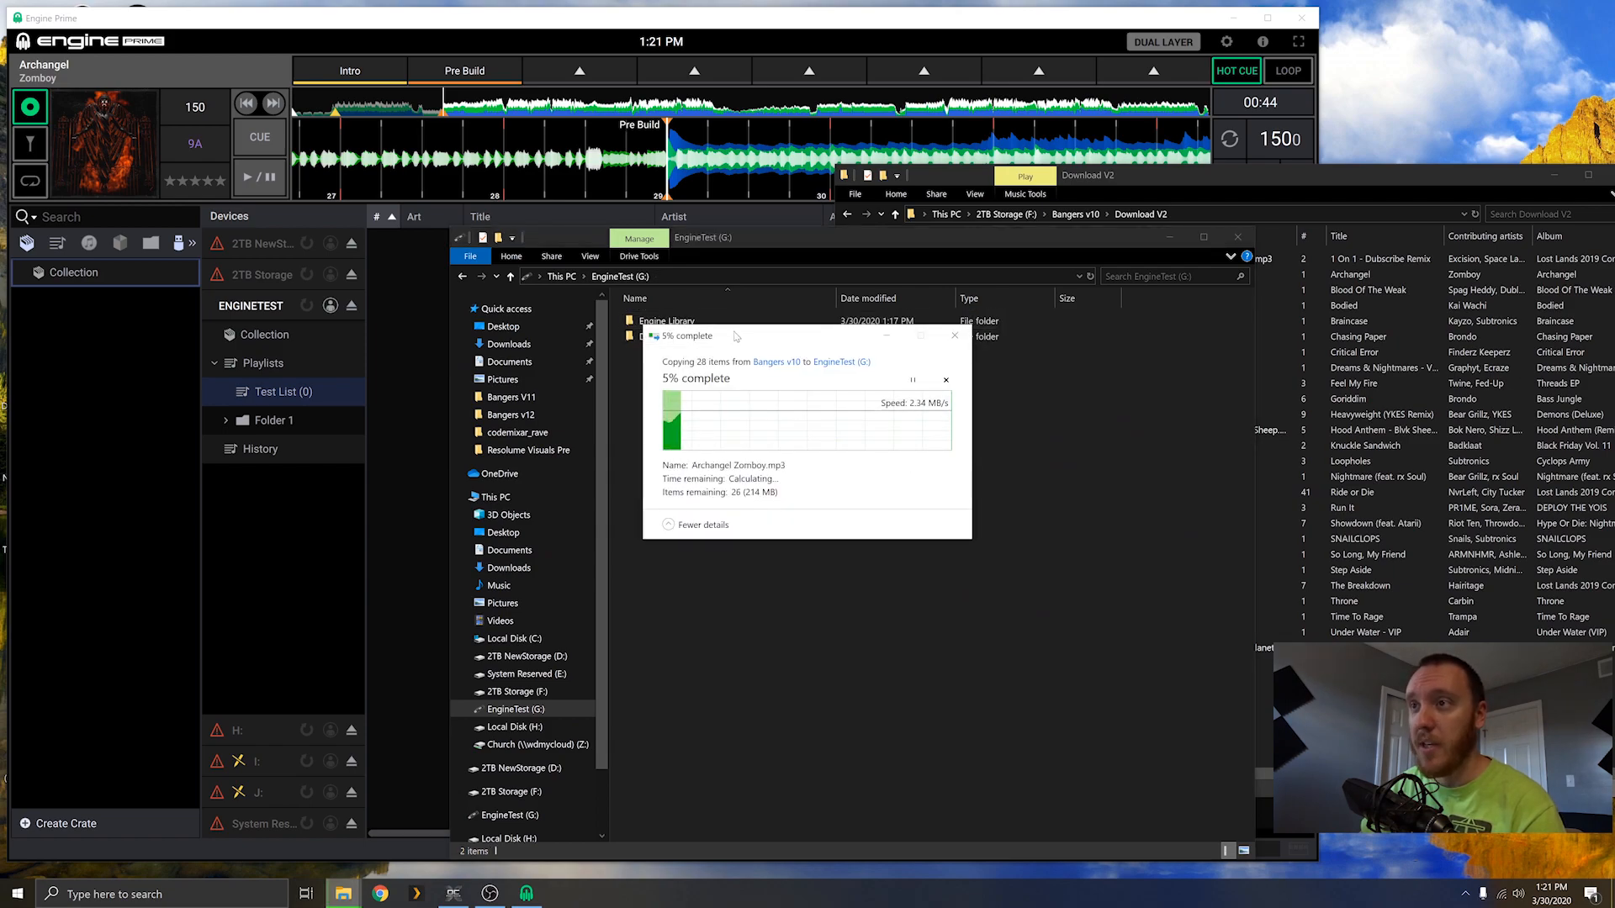
pyautogui.moveTo(664, 330); pyautogui.dragTo(806, 464)
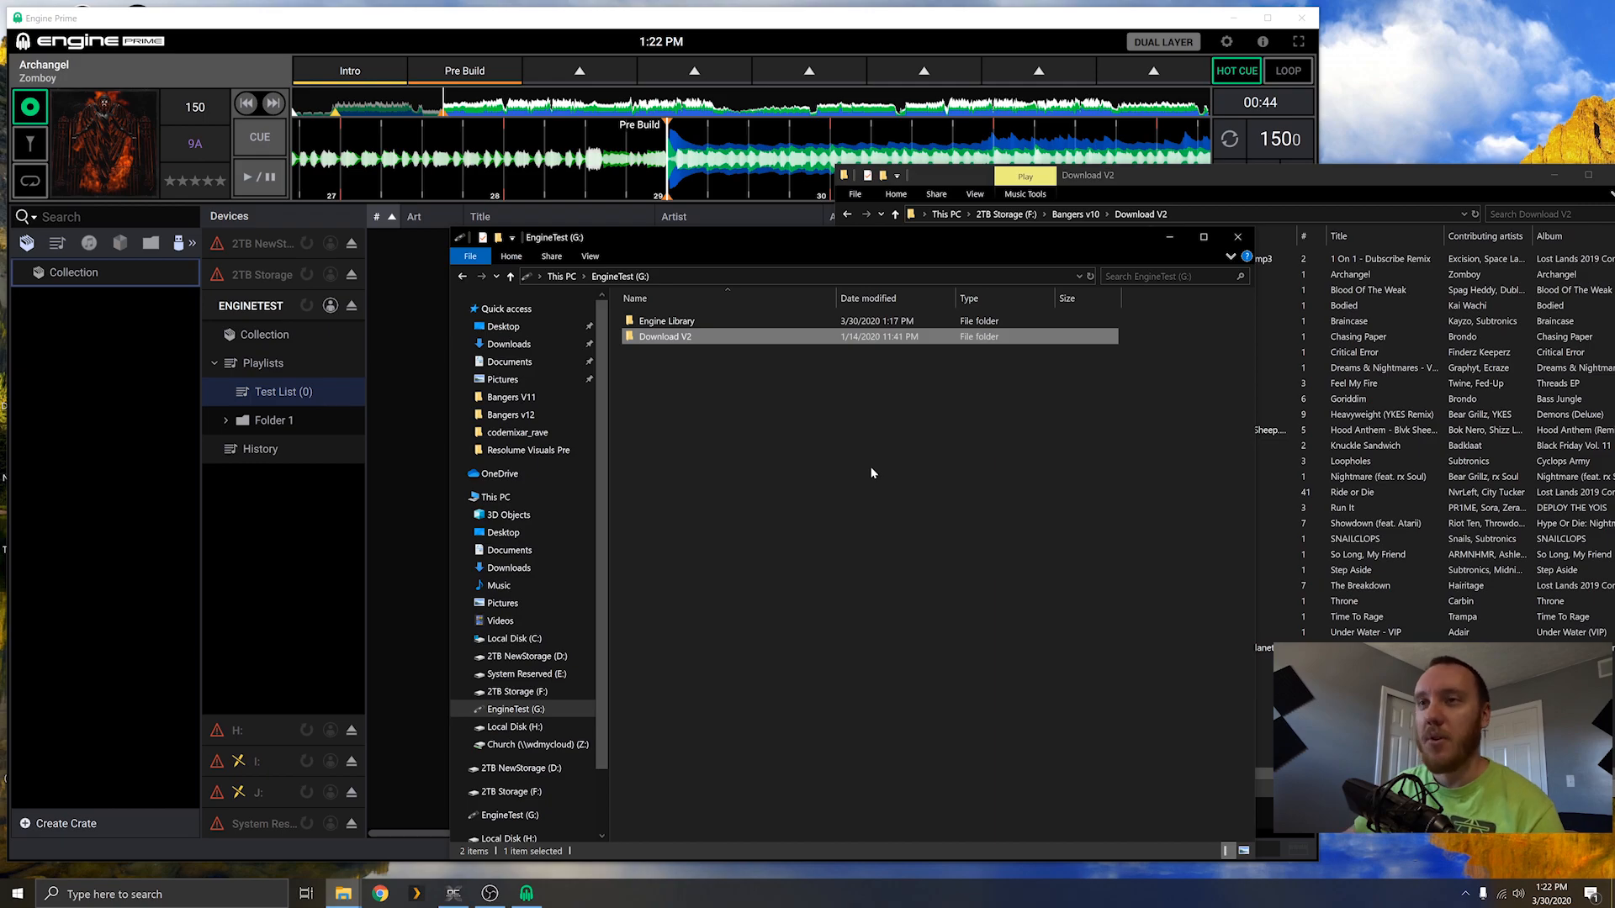
# Step: Put the source Download V2 window away and place the EngineTest (G:) window beside the Engine Prime track list
pyautogui.click(767, 420)
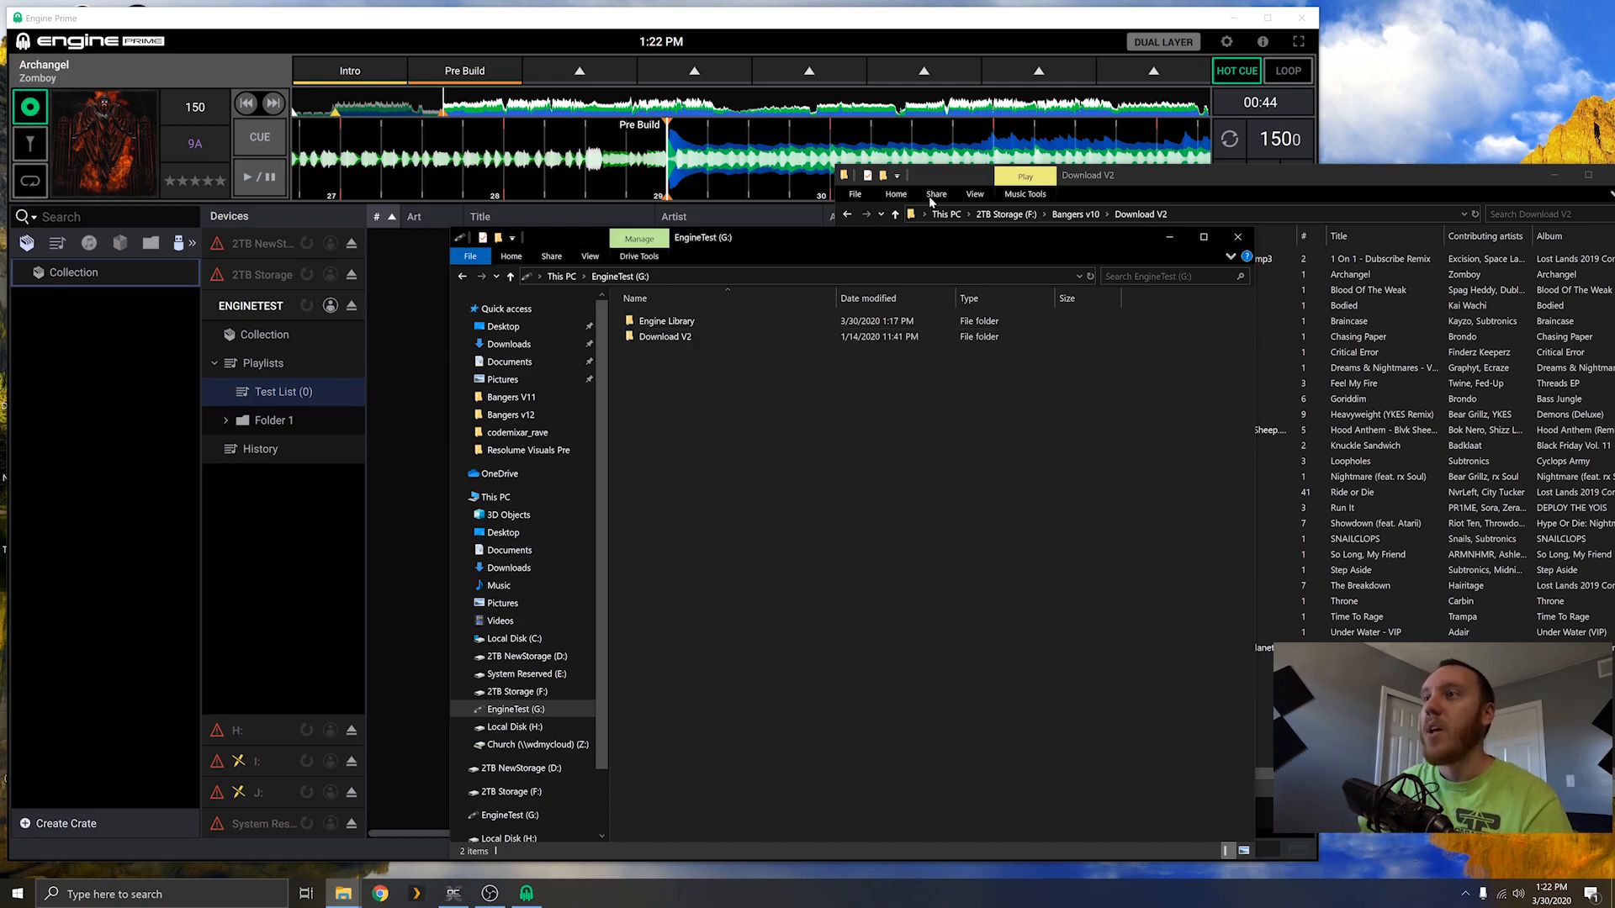
pyautogui.click(1554, 174)
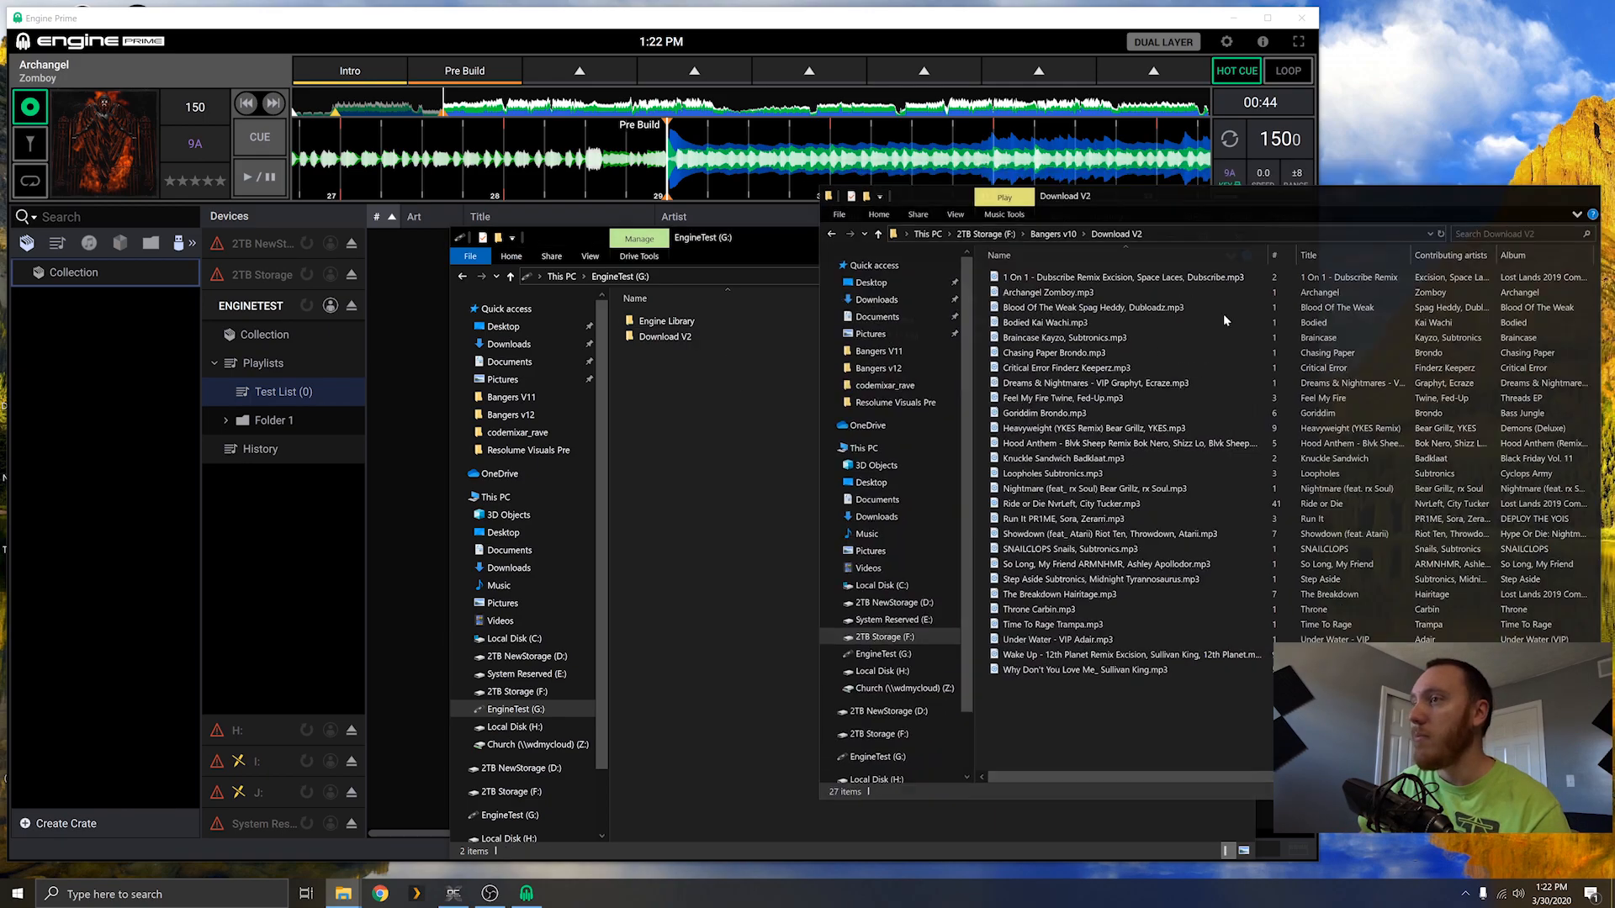
pyautogui.moveTo(739, 238); pyautogui.dragTo(1103, 120)
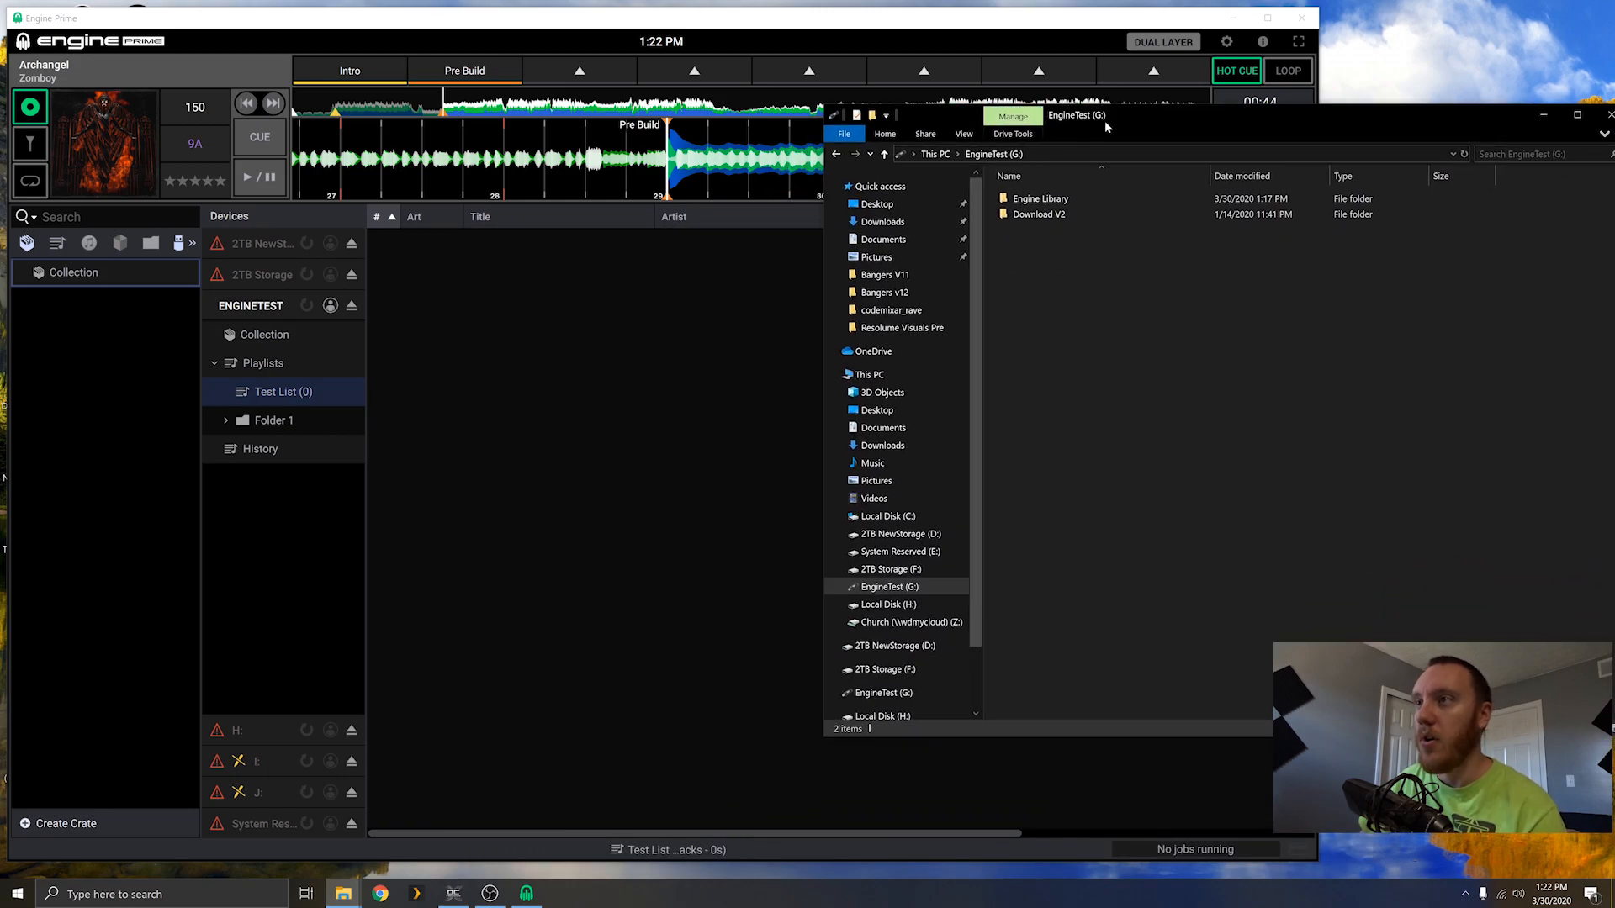
pyautogui.doubleClick(1014, 215)
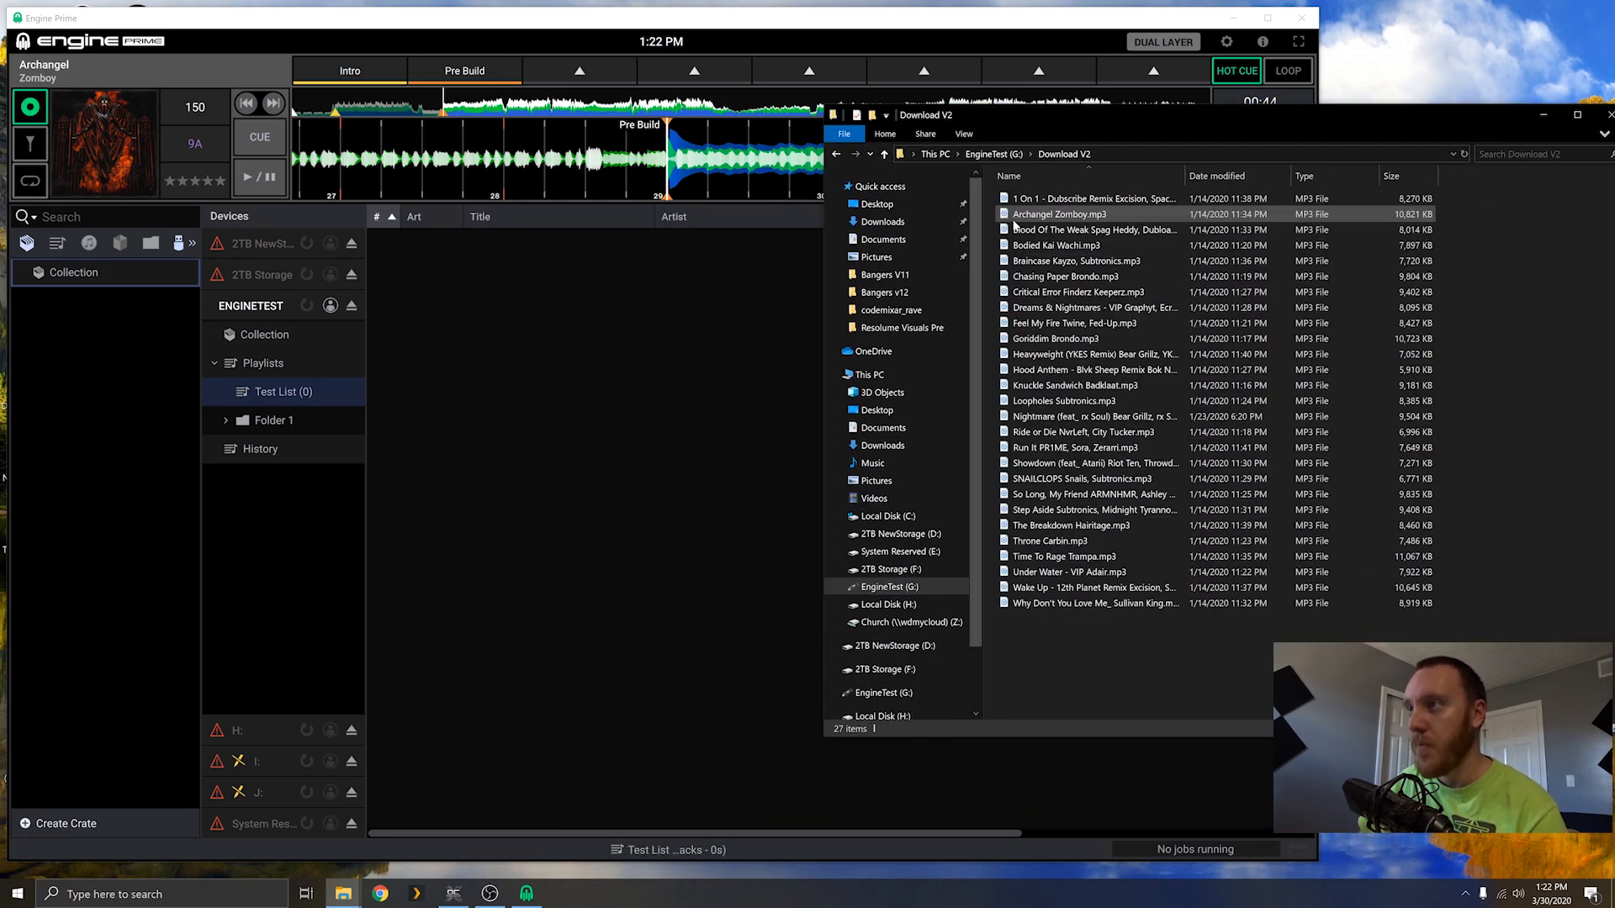
pyautogui.click(835, 154)
pyautogui.moveTo(987, 116); pyautogui.dragTo(928, 192)
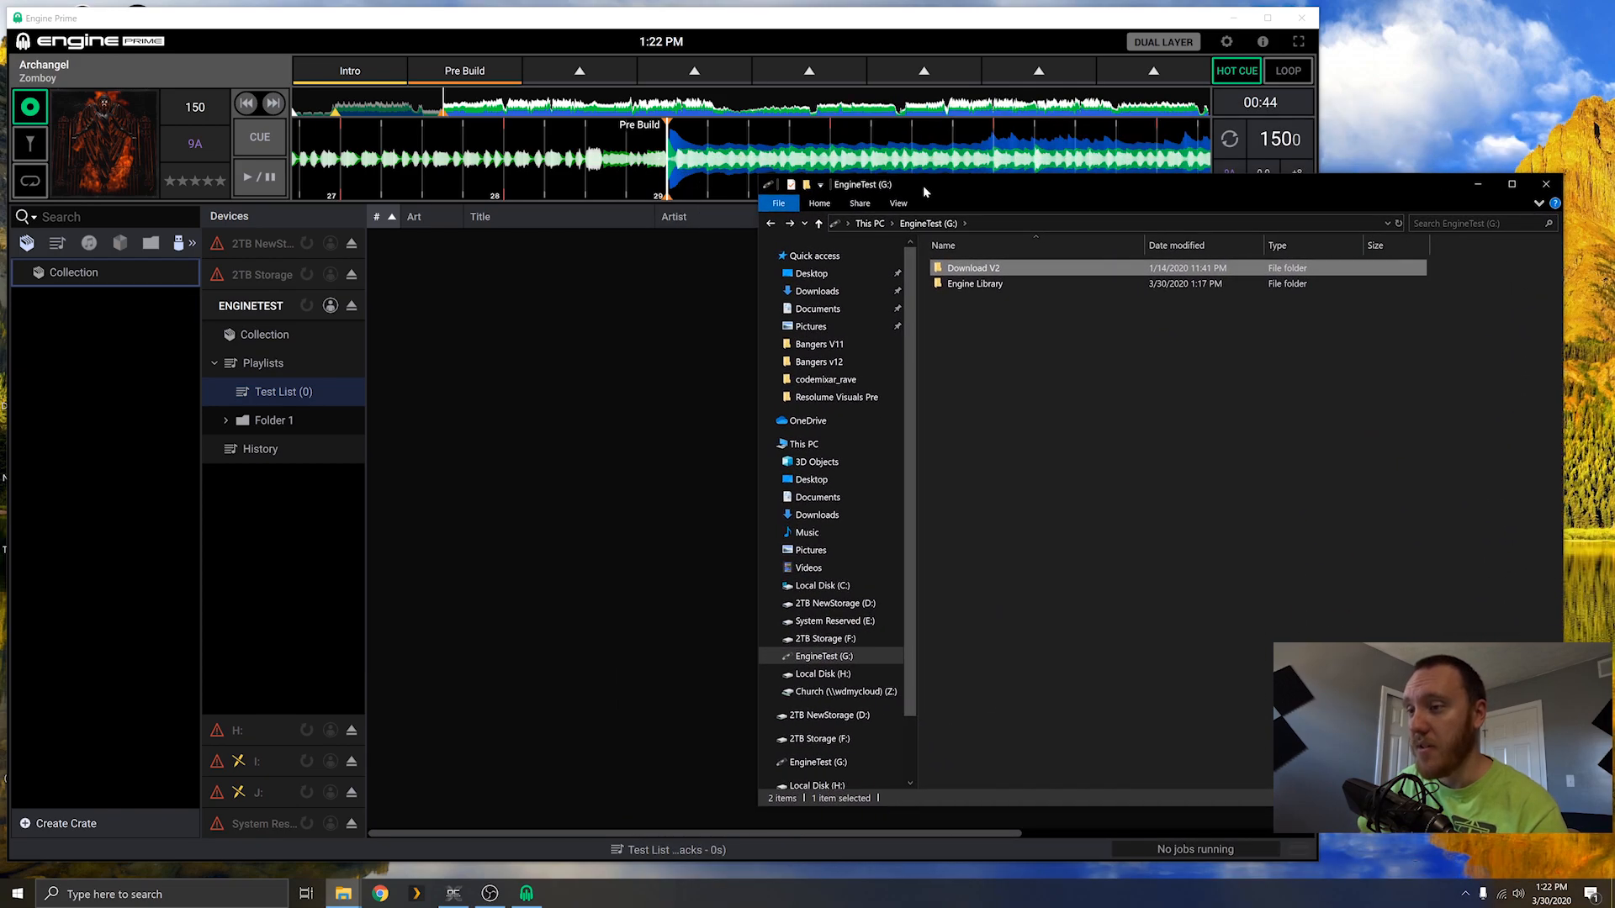
# Step: Add all tracks from the Download V2 folder on EngineTest (G:) to the Test List playlist
pyautogui.doubleClick(989, 269)
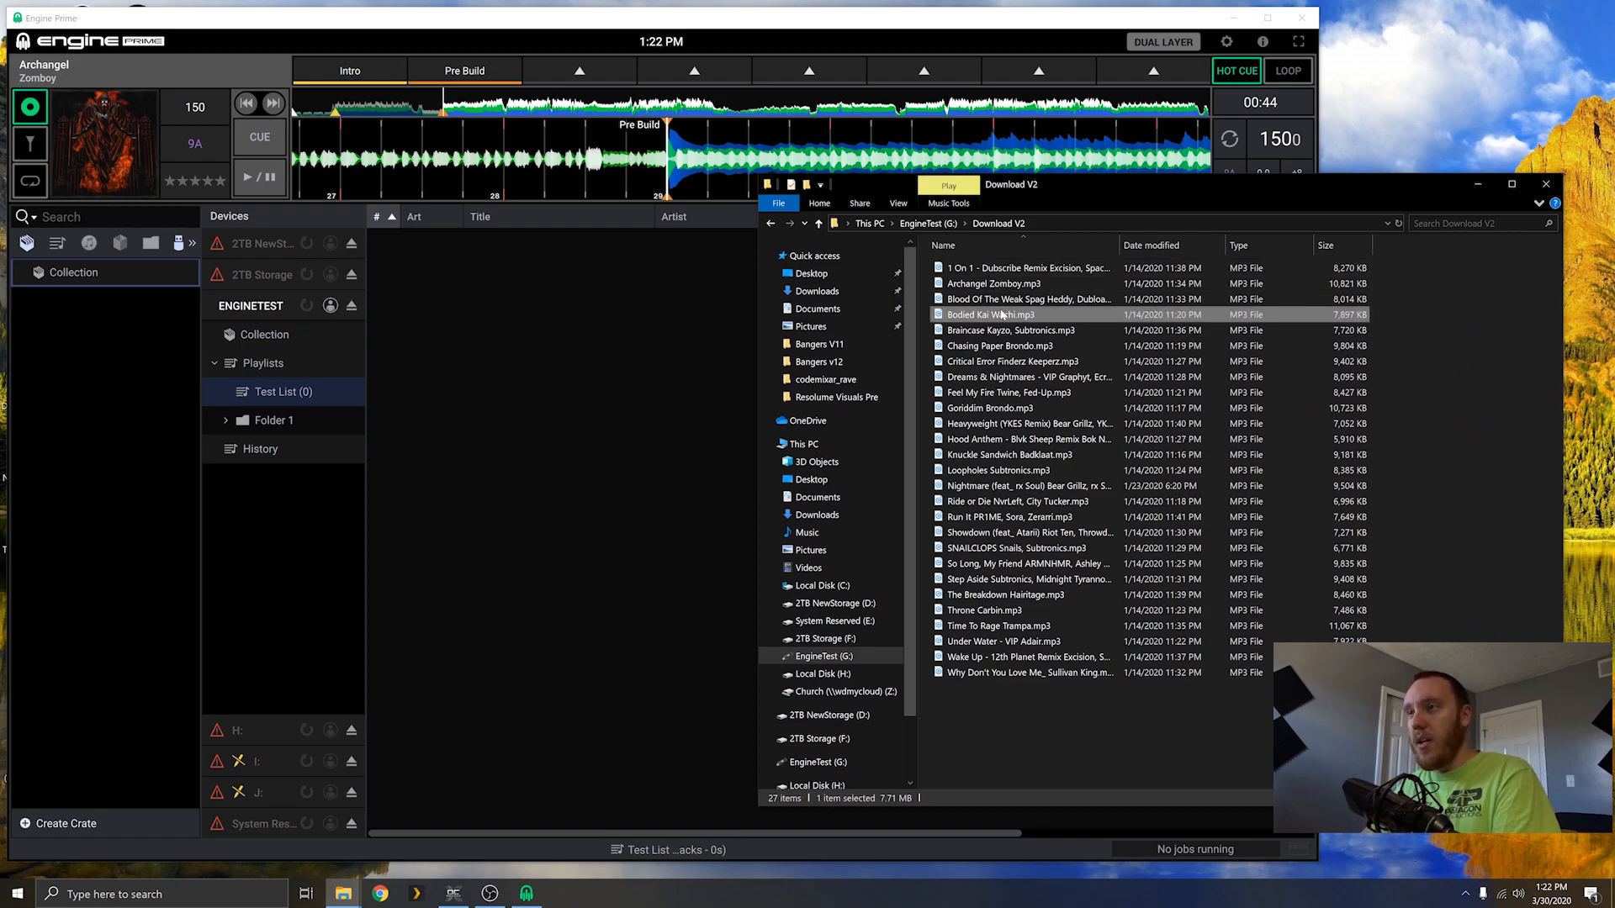
pyautogui.hotkey('ctrl', 'a')
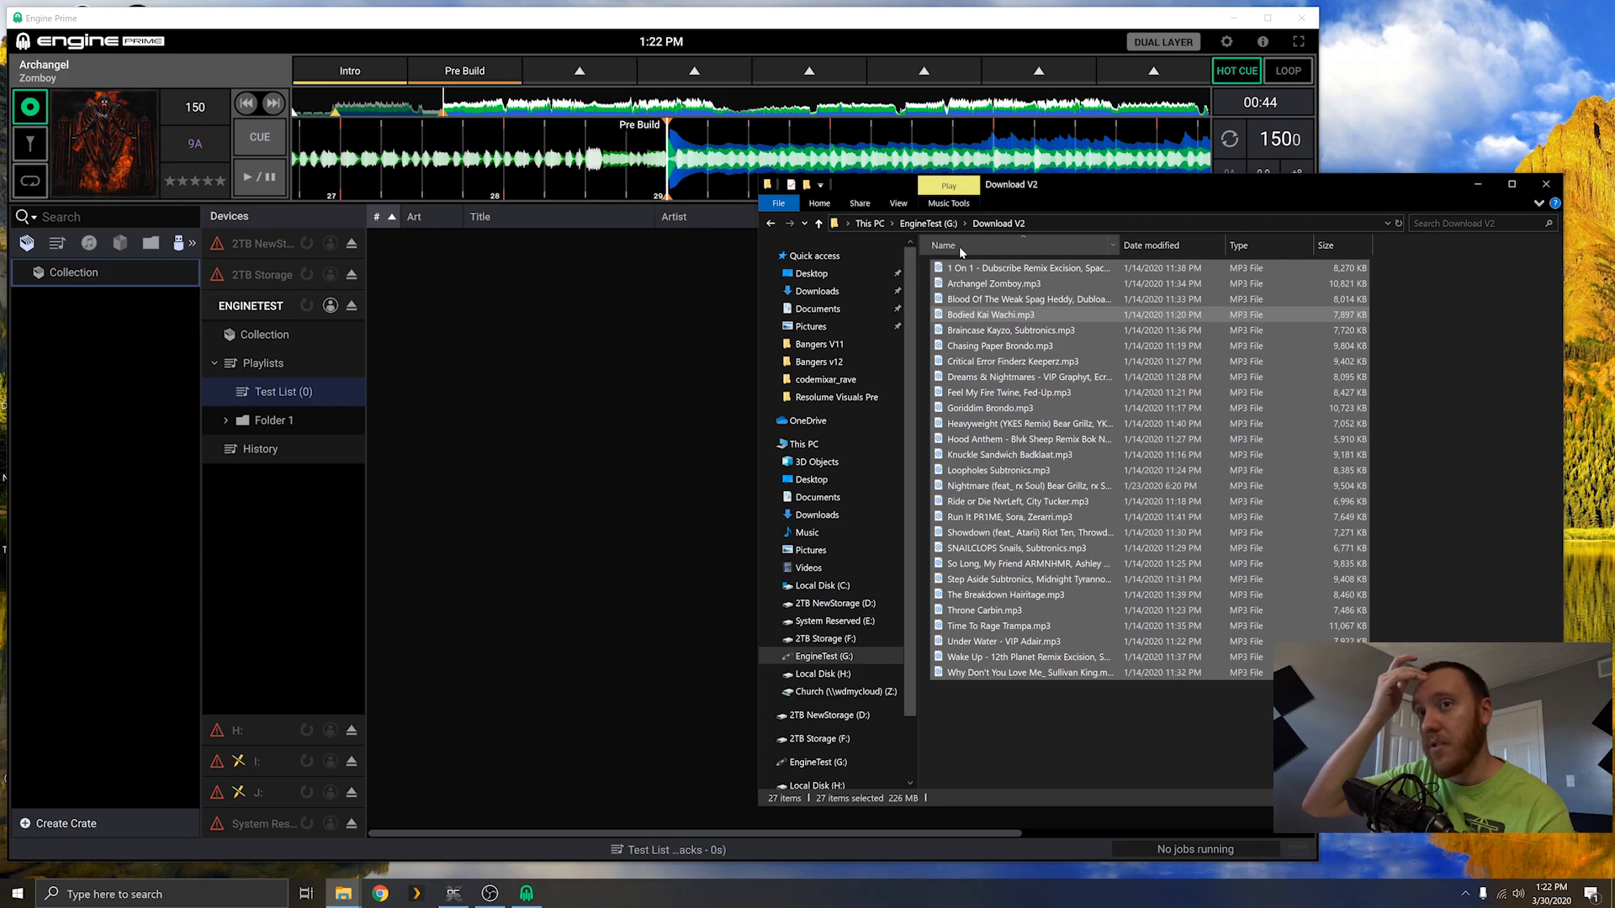
pyautogui.moveTo(1009, 298); pyautogui.dragTo(629, 345)
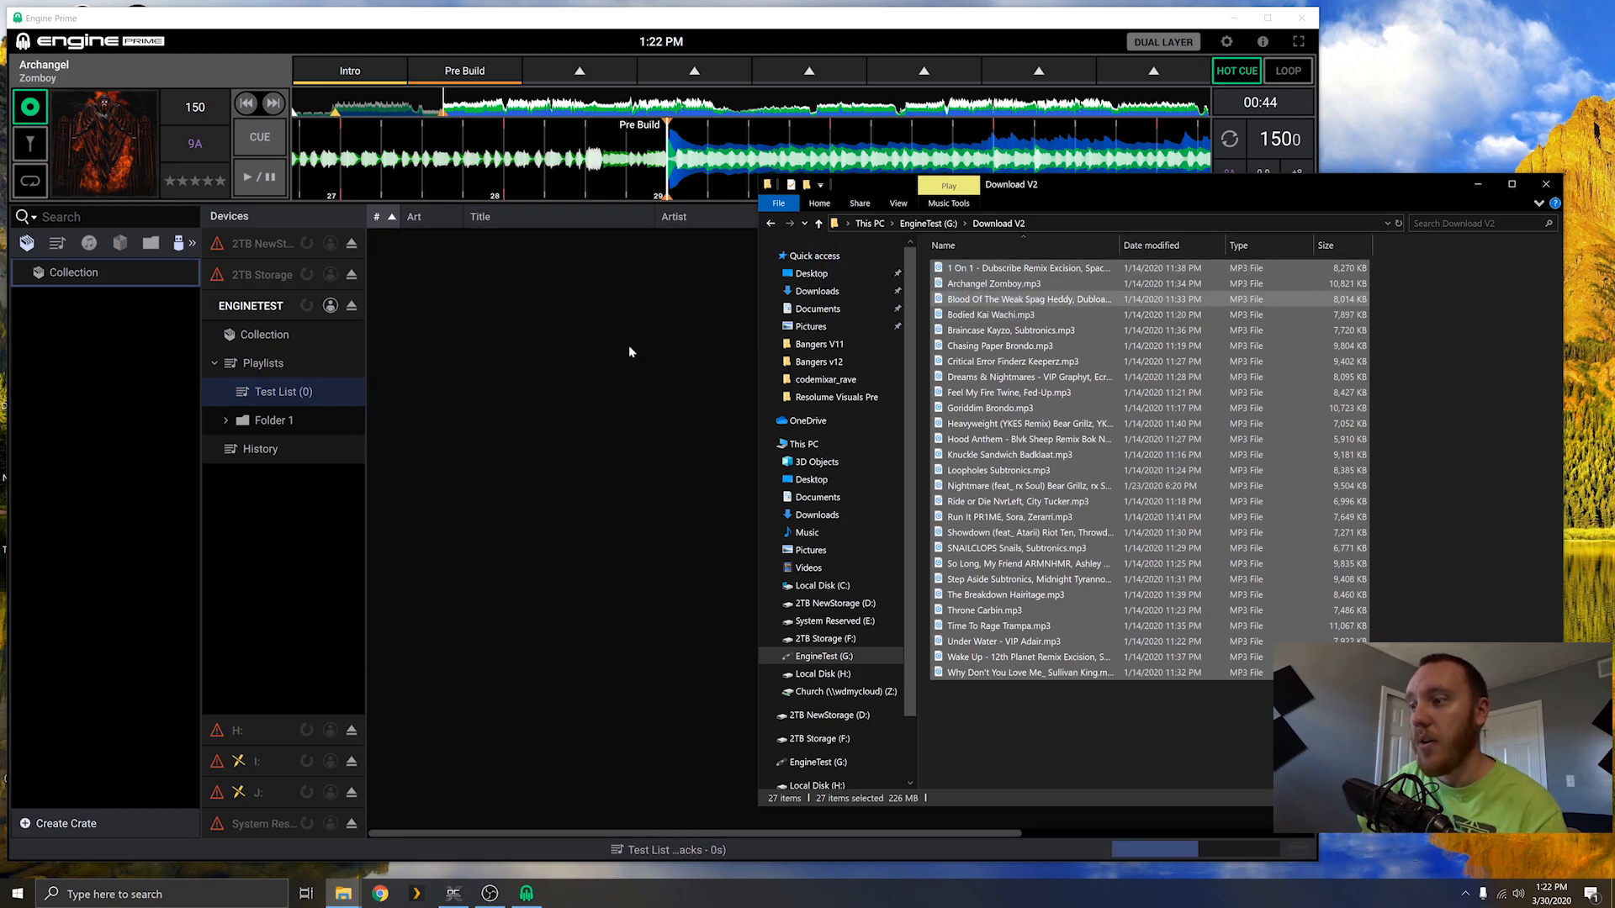
# Step: Return to Engine Prime and look through Test List, comparing the key and BPM data of Archangel with the other tracks
pyautogui.click(1116, 839)
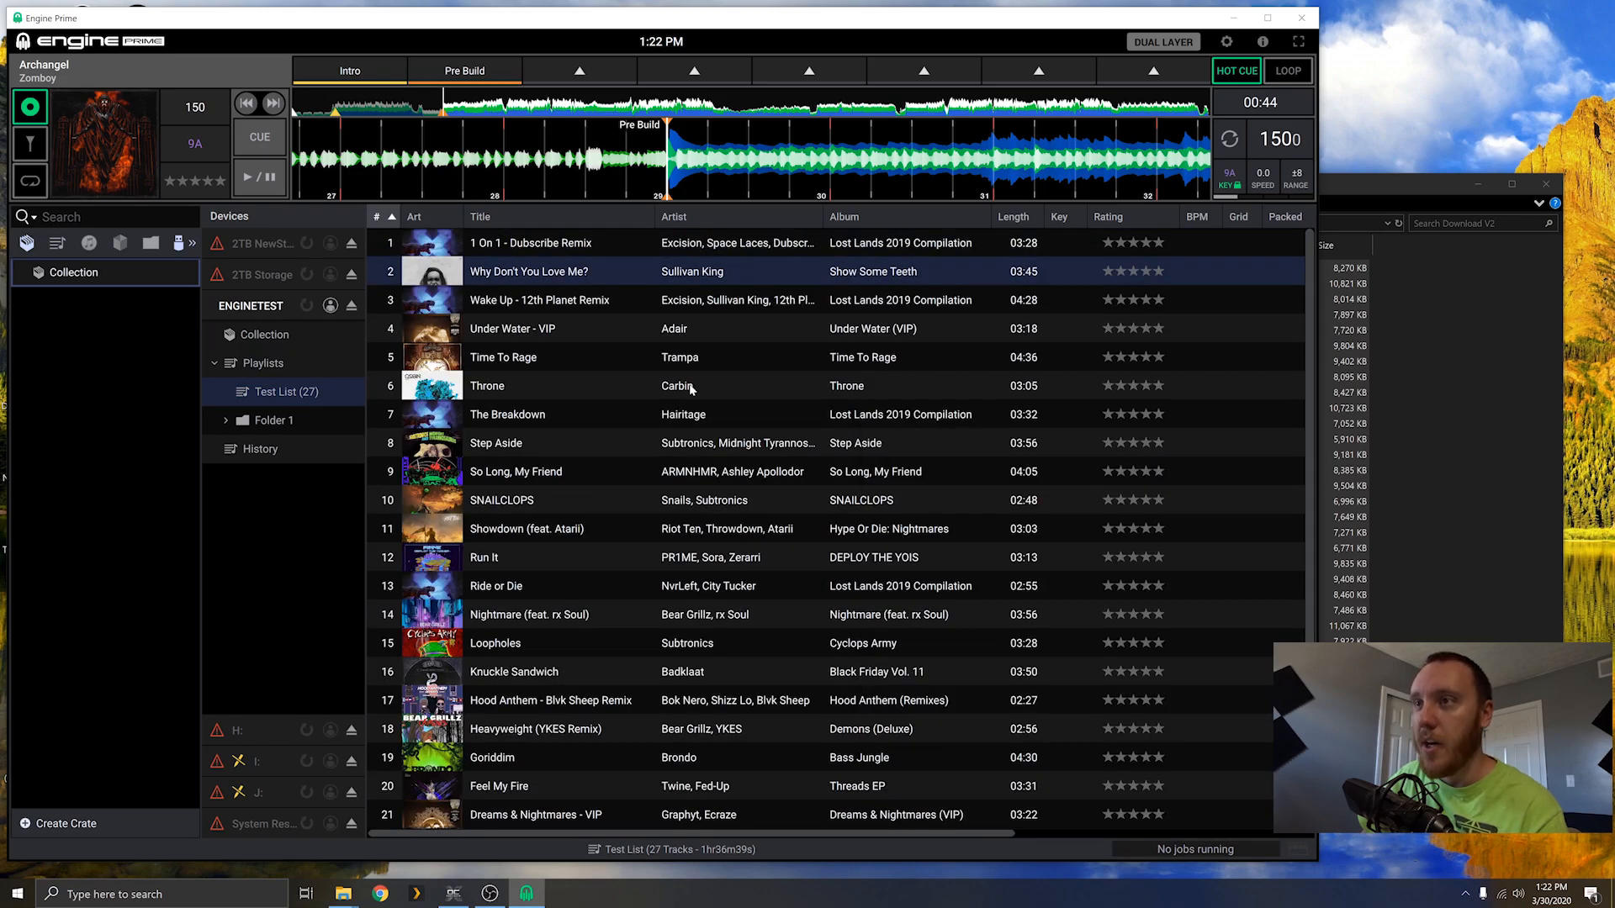
pyautogui.scroll(-4, 691, 390)
pyautogui.scroll(4, 698, 396)
pyautogui.scroll(-4, 1245, 369)
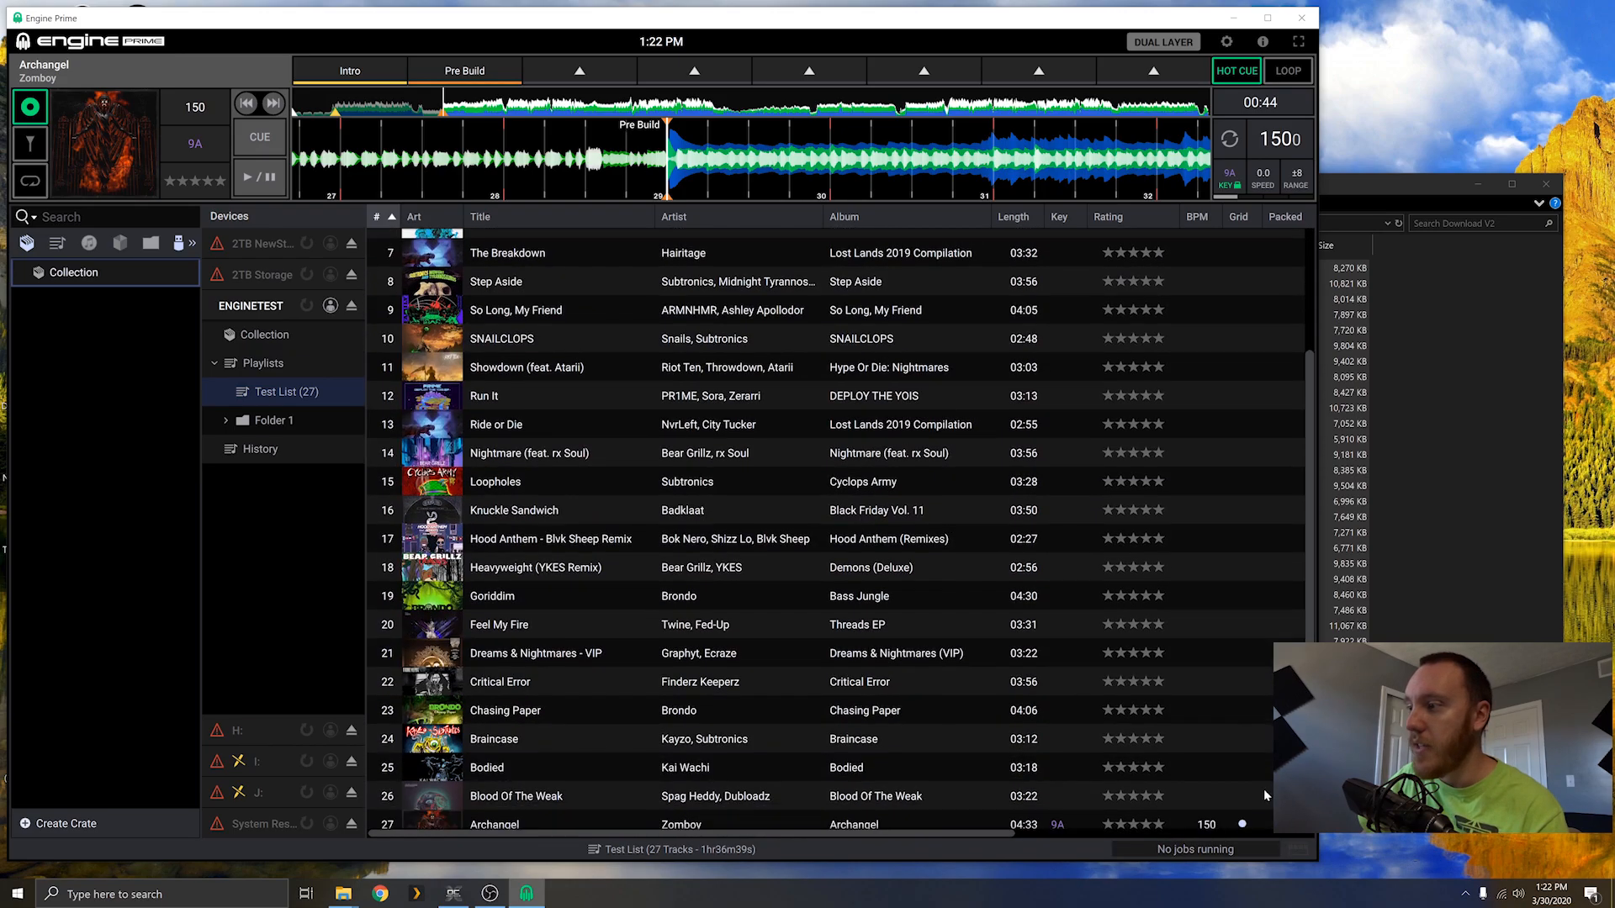
pyautogui.scroll(3, 1285, 505)
pyautogui.scroll(-2, 1285, 511)
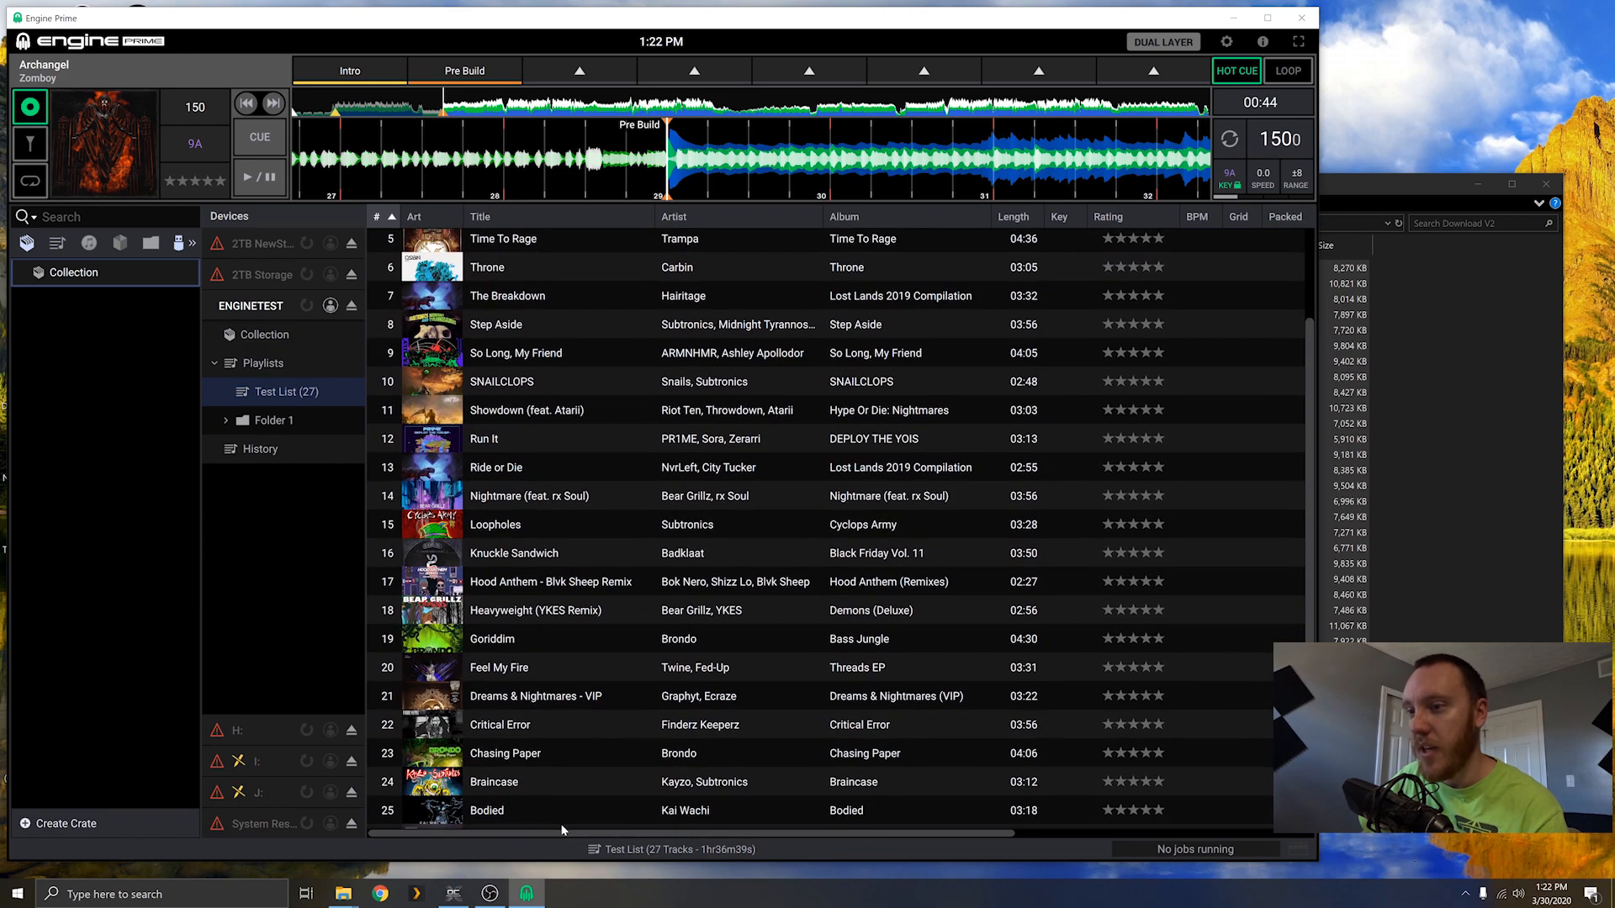
pyautogui.scroll(-1, 569, 824)
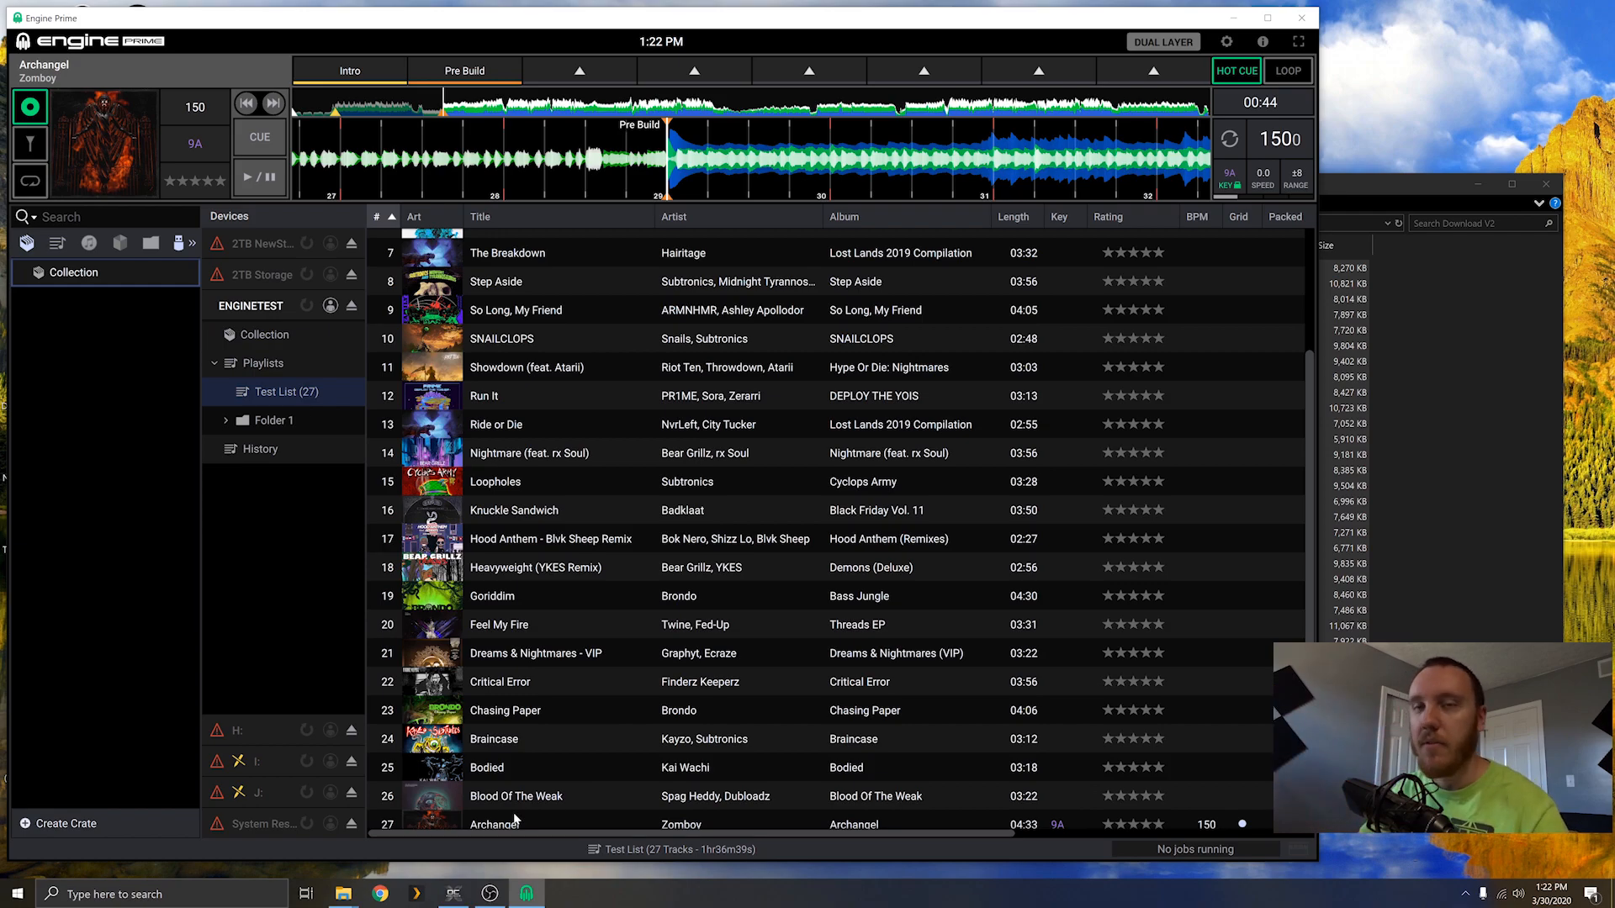
pyautogui.scroll(3, 562, 574)
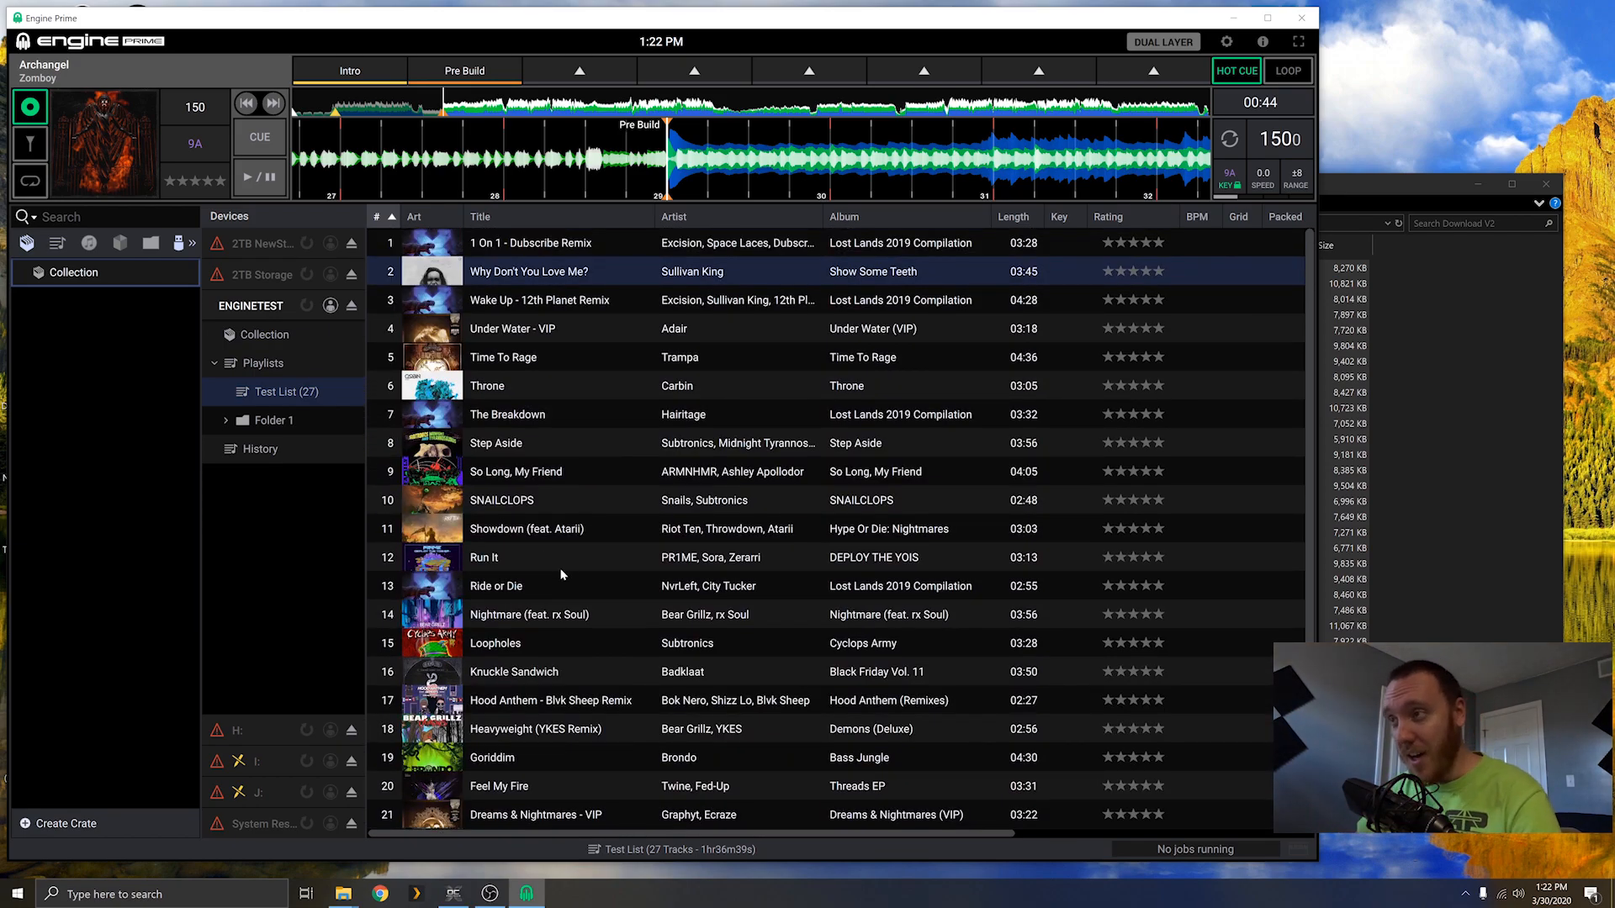
# Step: Compare the files in the Download V2 folder on EngineTest (G:) with the tracks listed in Test List
pyautogui.click(1418, 198)
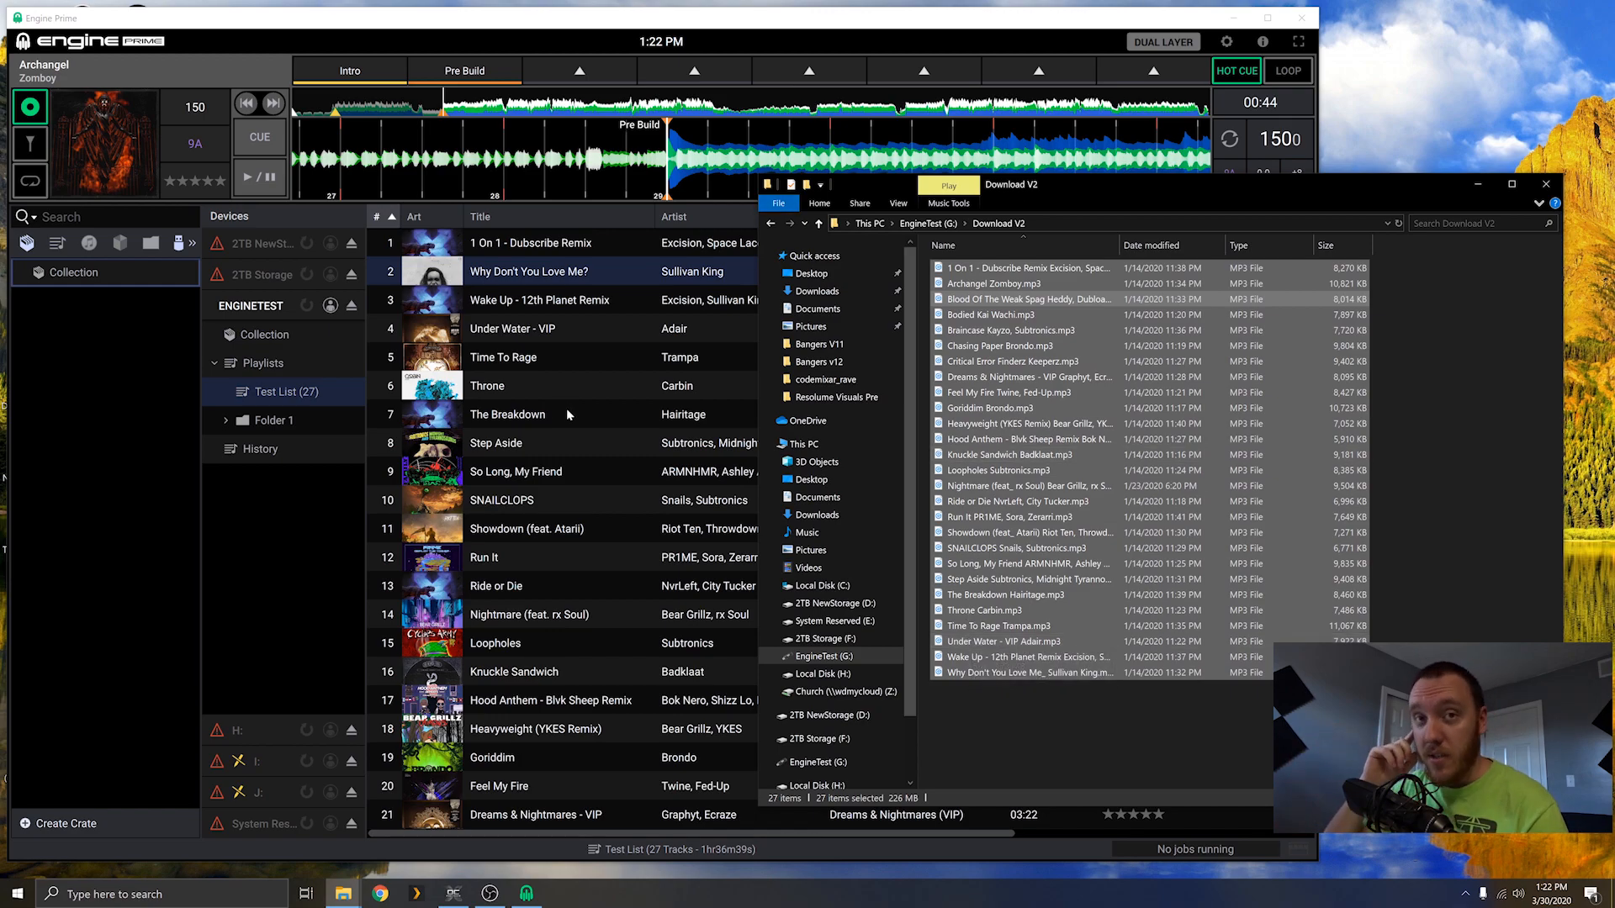
pyautogui.click(1078, 455)
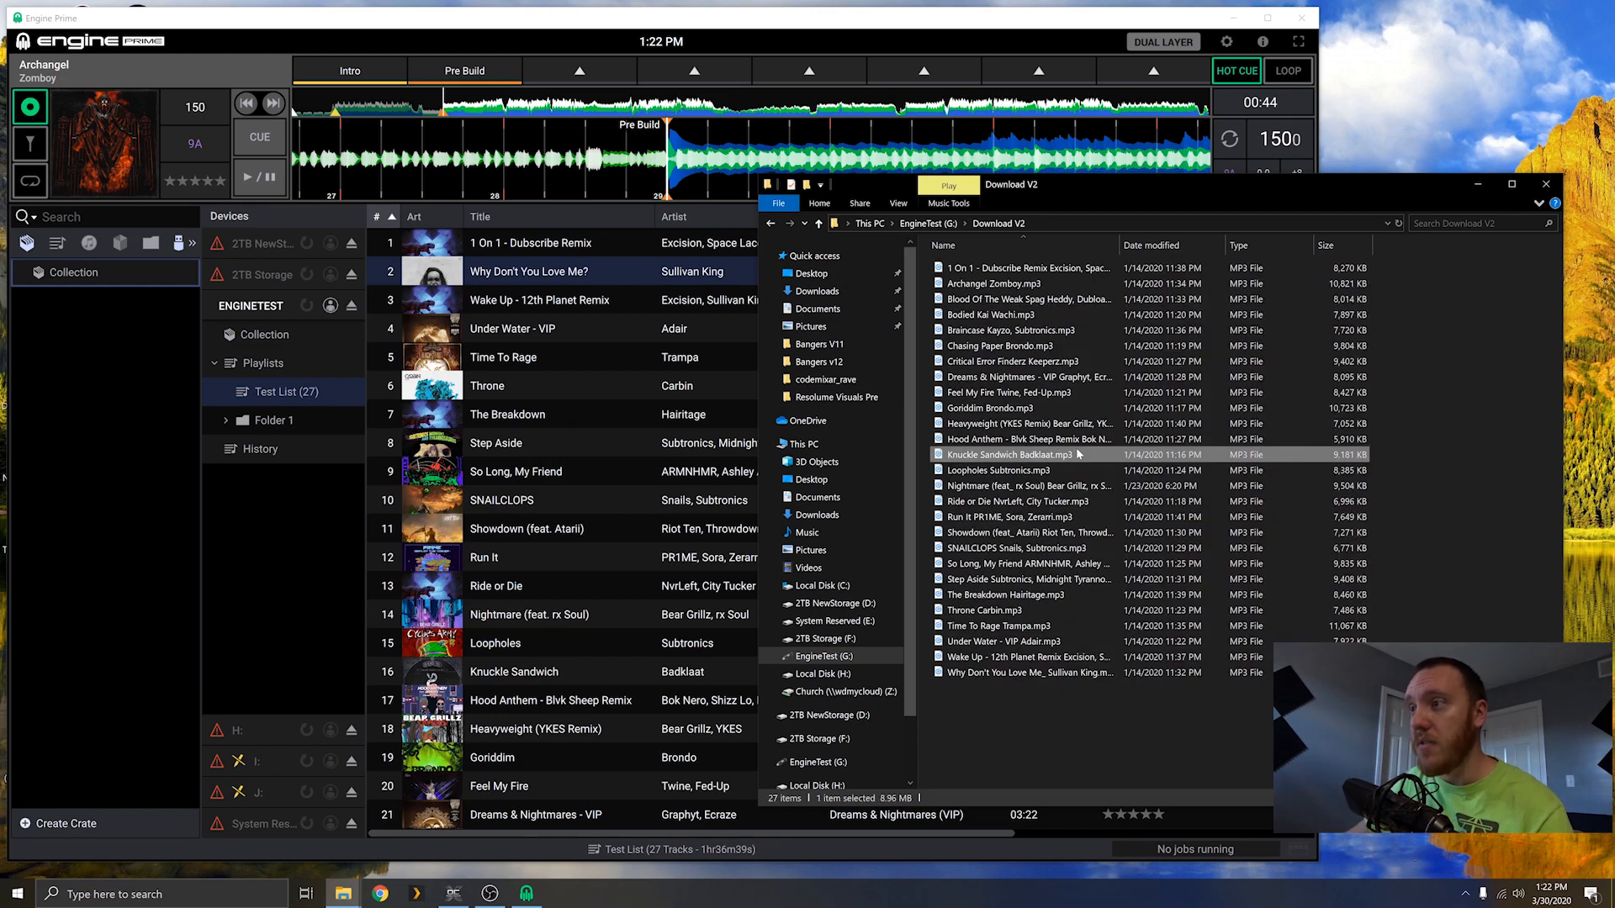
pyautogui.click(914, 226)
pyautogui.doubleClick(1006, 273)
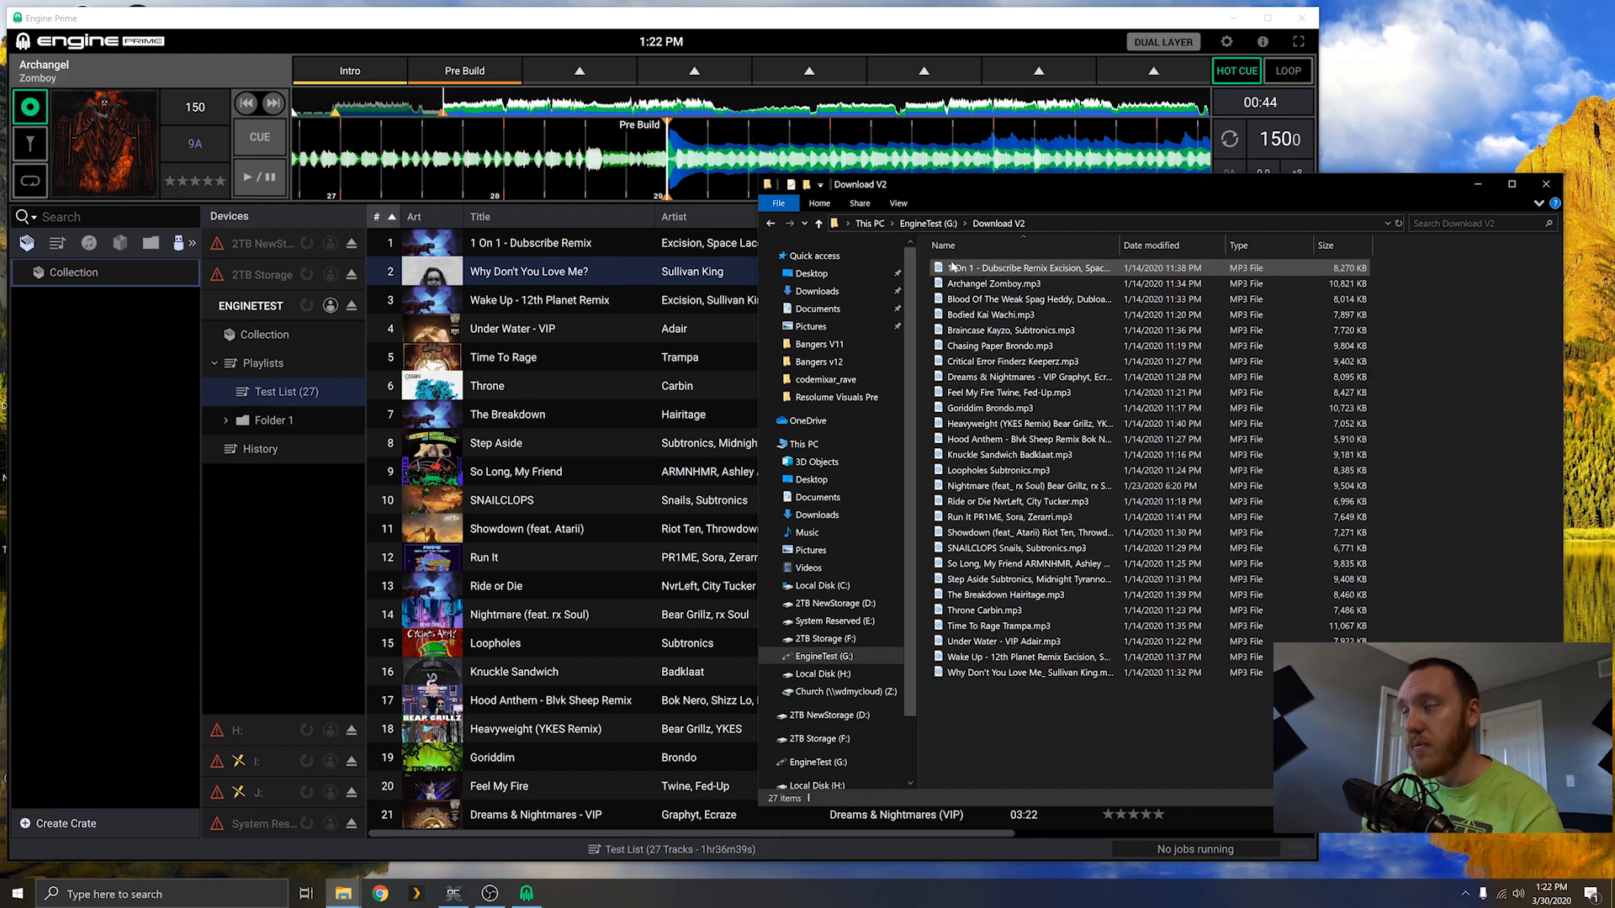
pyautogui.click(1236, 470)
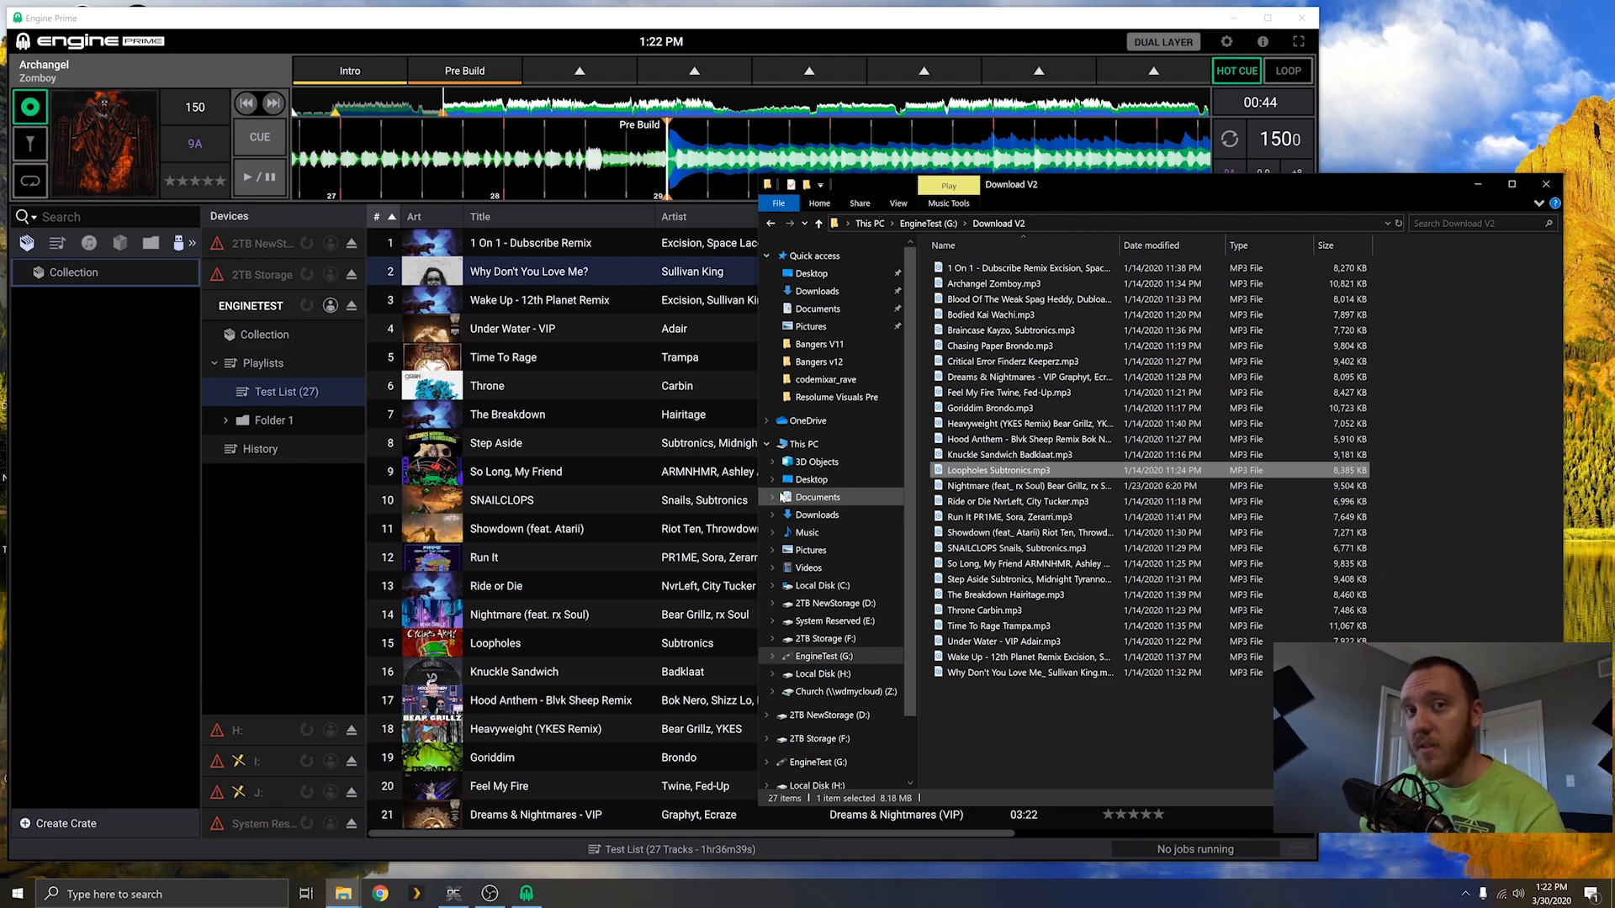
pyautogui.click(469, 500)
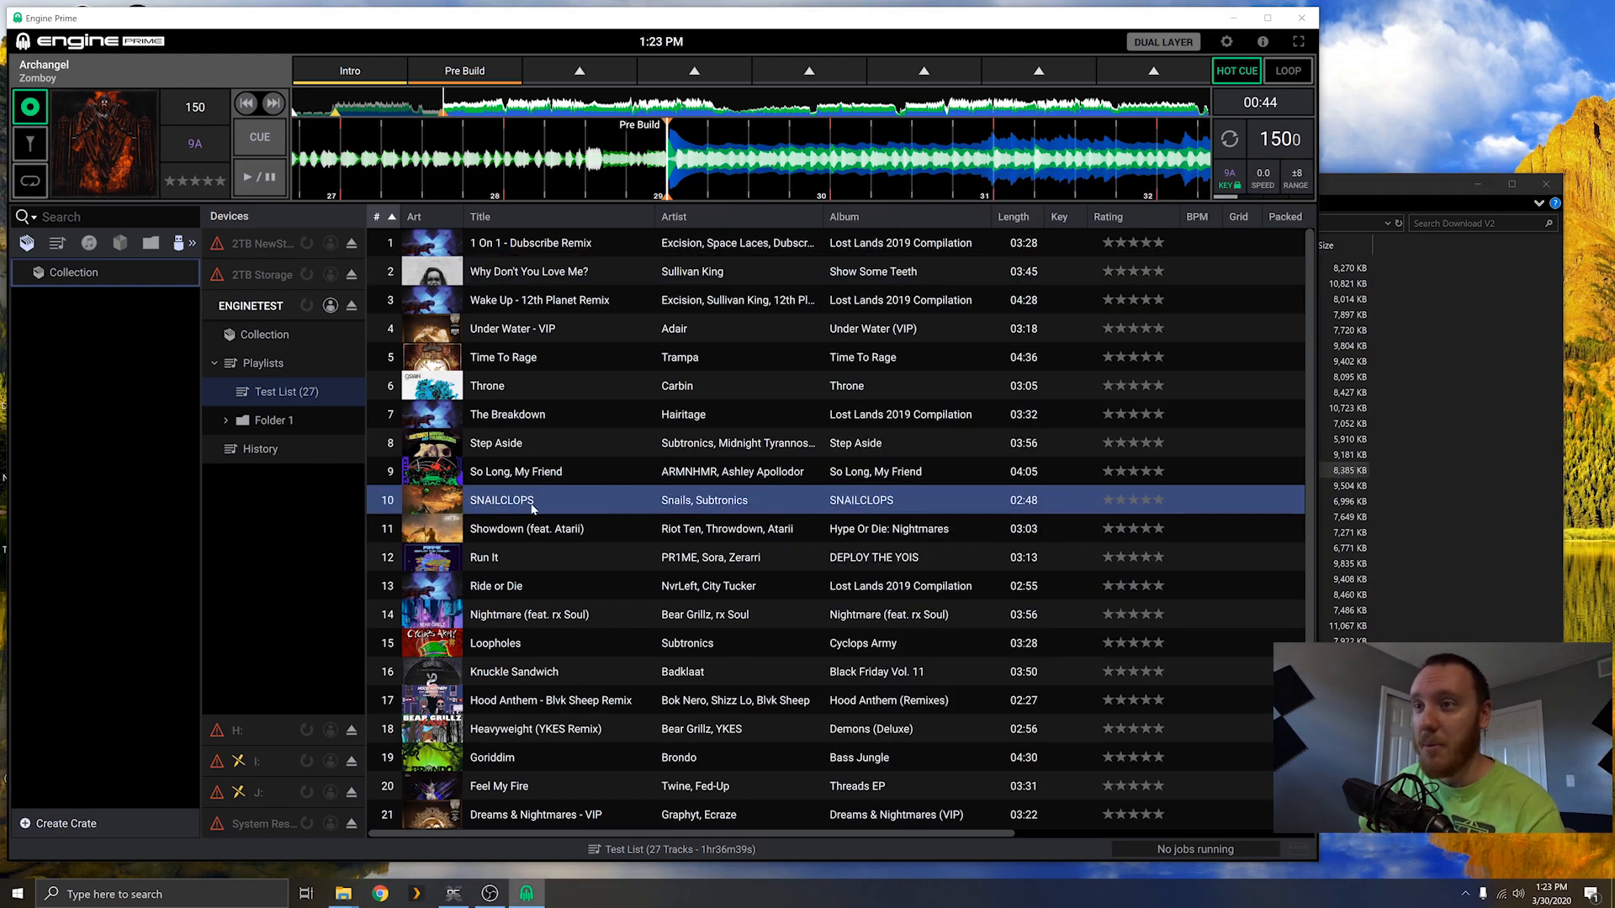
pyautogui.click(1441, 377)
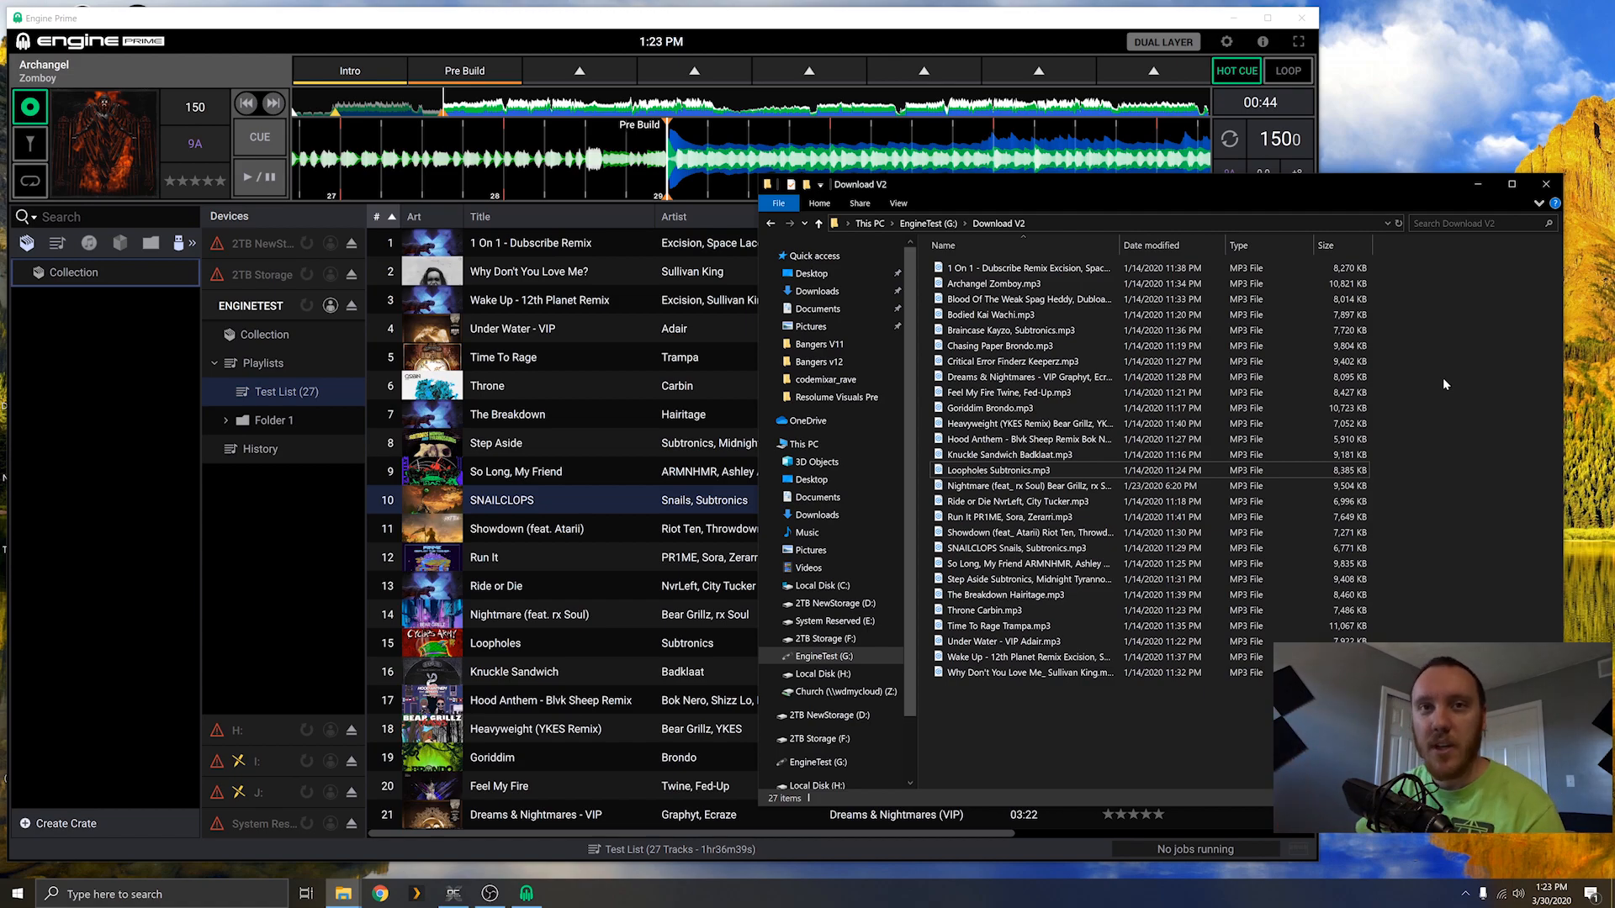
# Step: Analyze all tracks in the Test List playlist
pyautogui.click(645, 385)
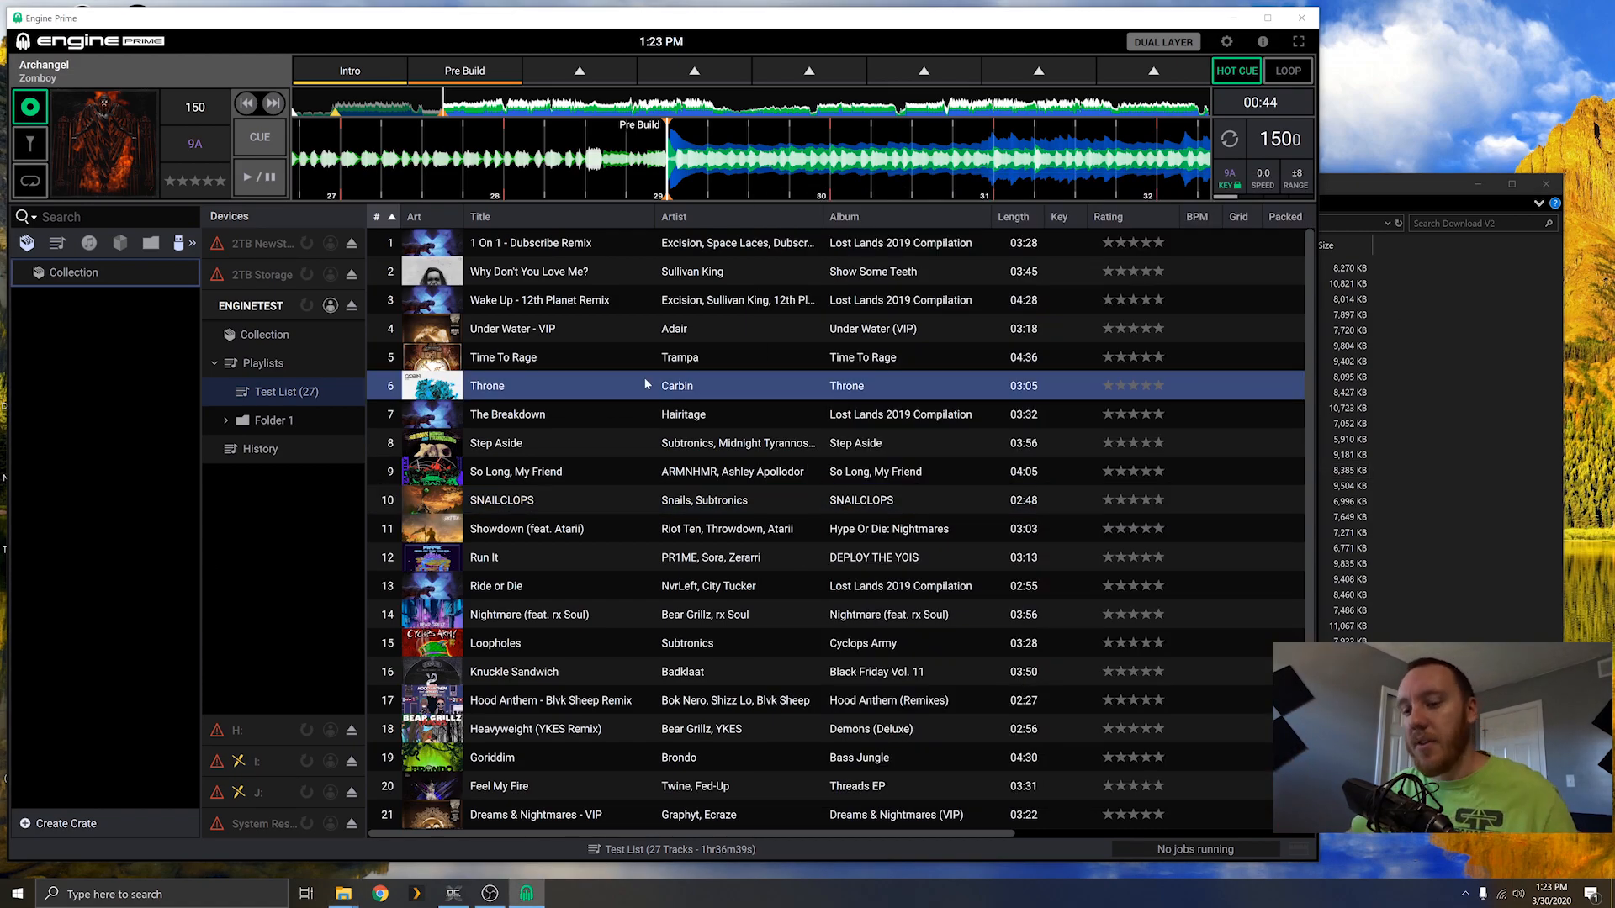
pyautogui.hotkey('ctrl', 'a')
pyautogui.rightClick(645, 384)
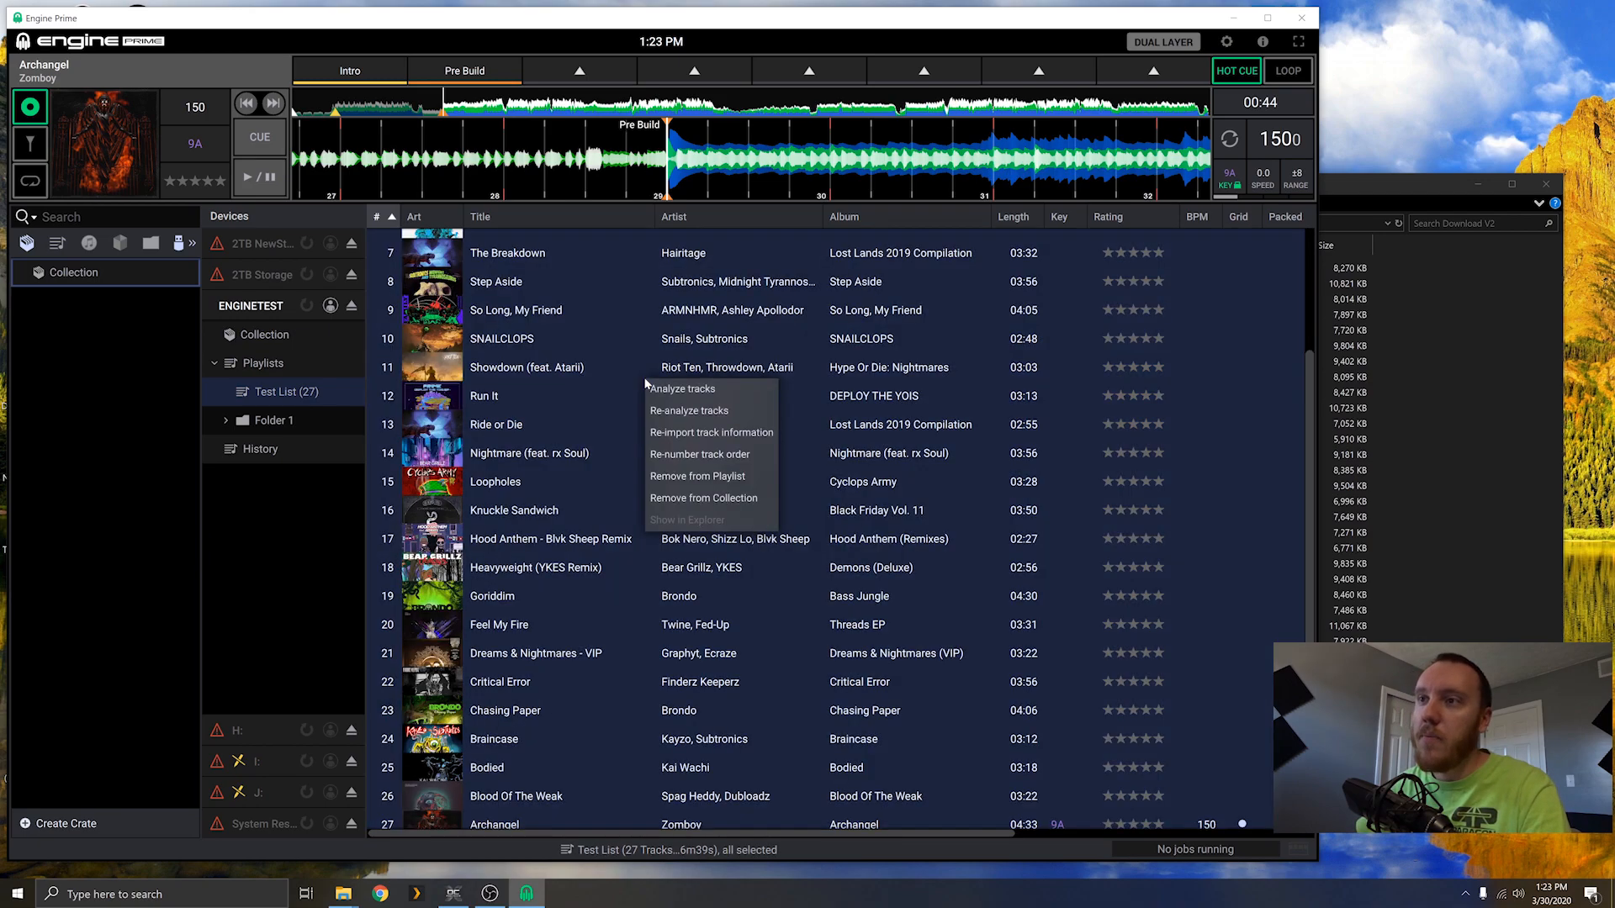
pyautogui.click(682, 388)
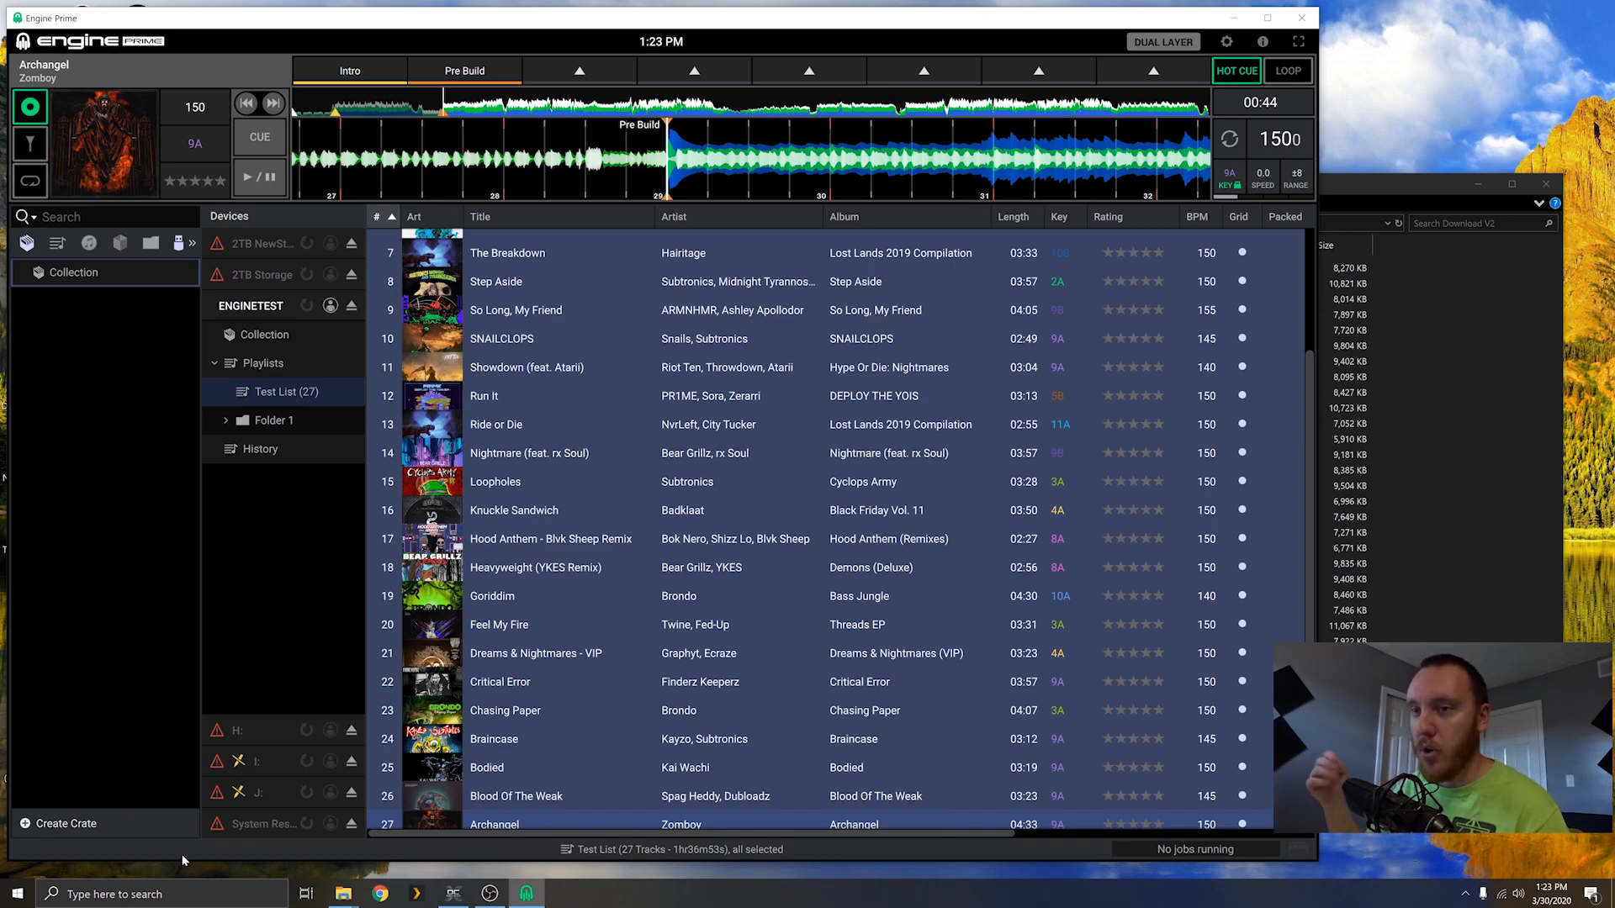
# Step: Reopen the ENGINETEST device and expand Folder 1 to show its playlists
pyautogui.click(352, 804)
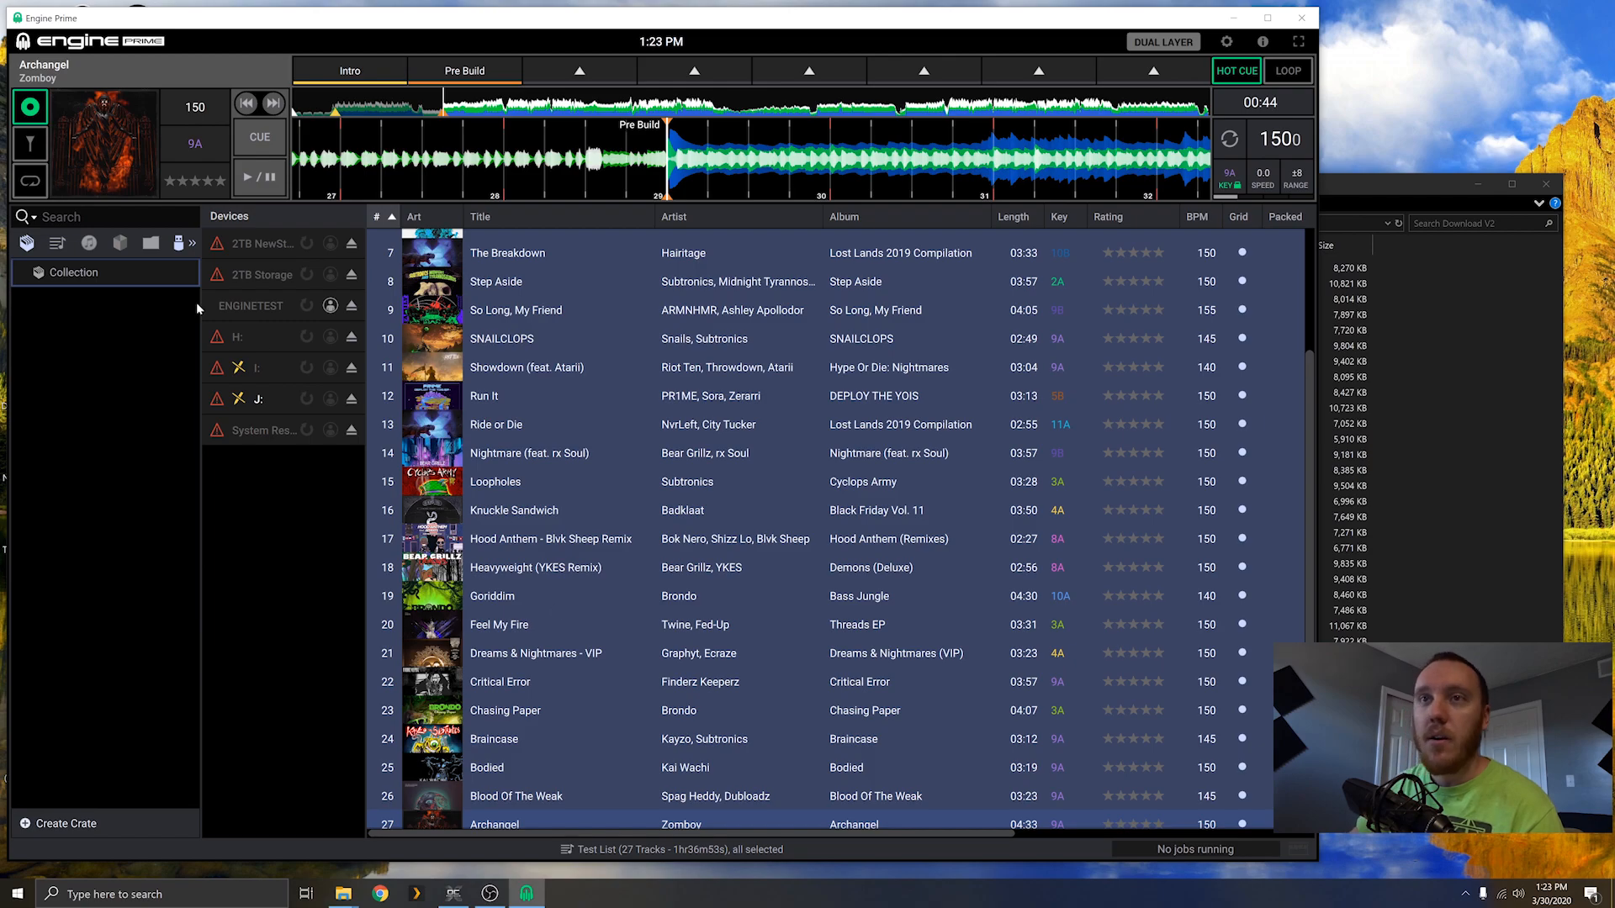
pyautogui.click(248, 317)
pyautogui.click(832, 488)
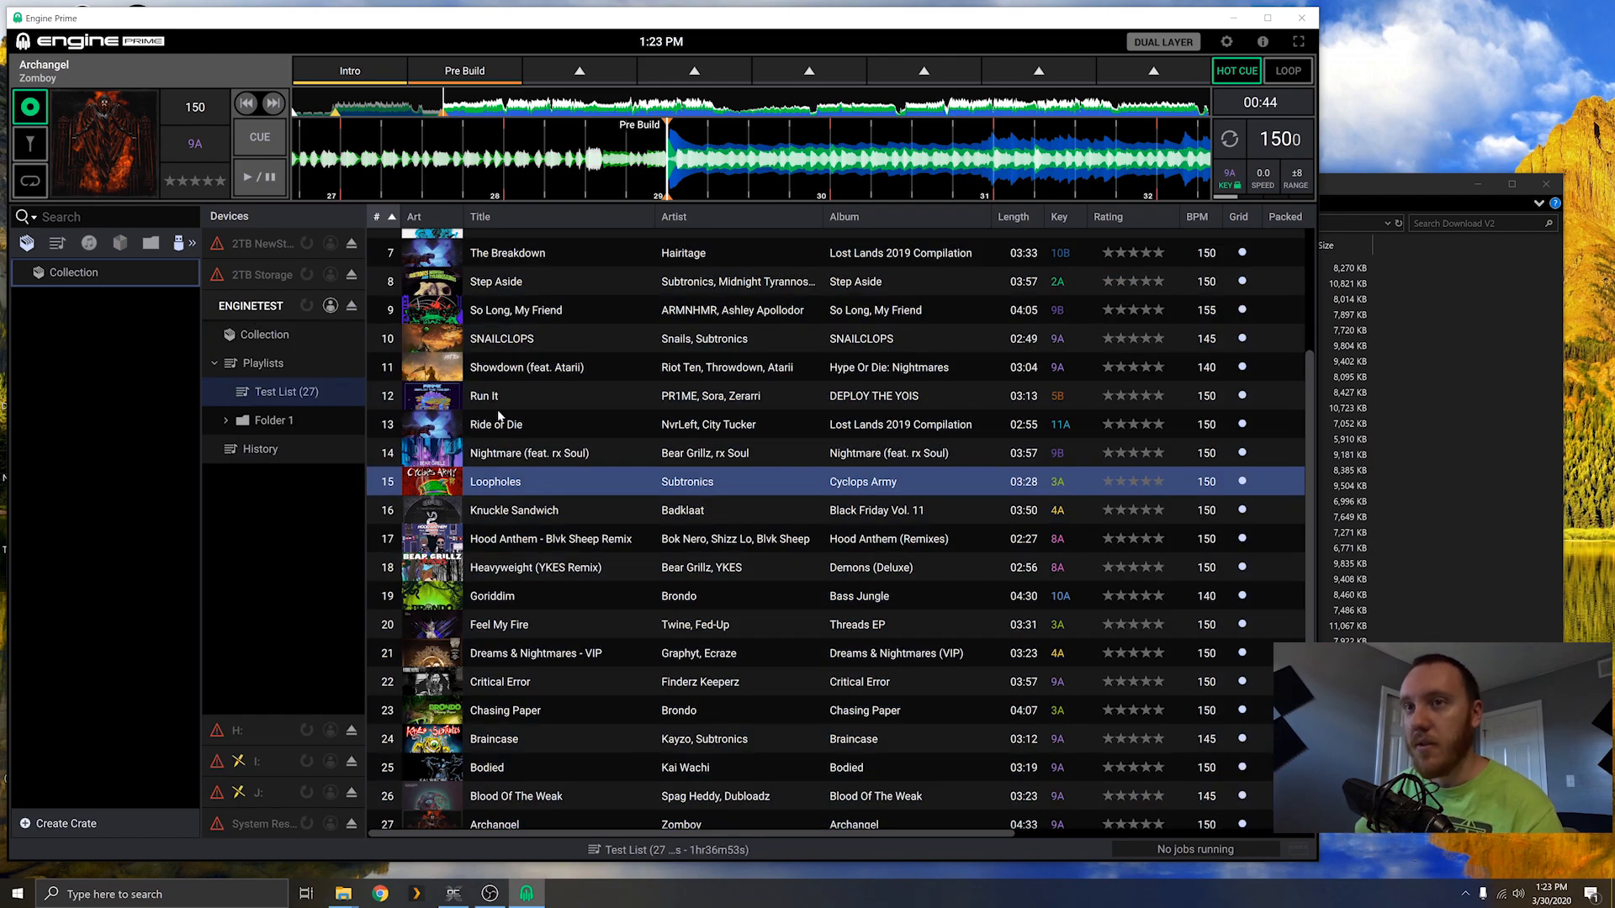
pyautogui.click(239, 418)
pyautogui.click(226, 420)
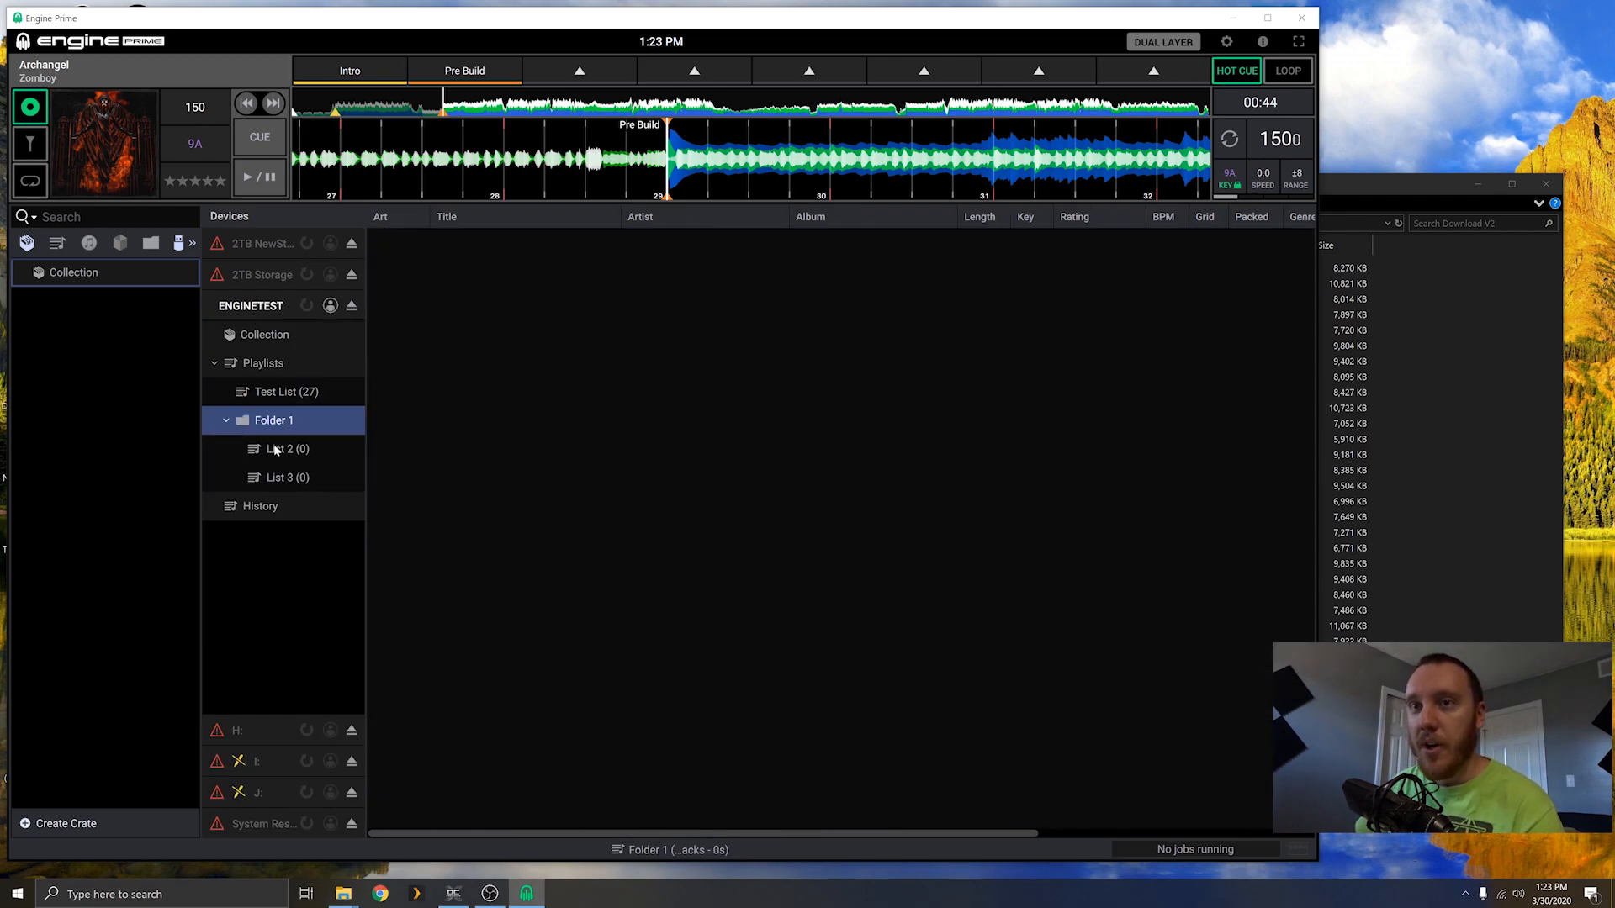
# Step: Add the Throne track from Test List to the List 2 playlist in Folder 1 and open List 2
pyautogui.click(274, 448)
pyautogui.click(241, 396)
pyautogui.click(508, 382)
pyautogui.moveTo(516, 382); pyautogui.dragTo(275, 453)
pyautogui.click(275, 451)
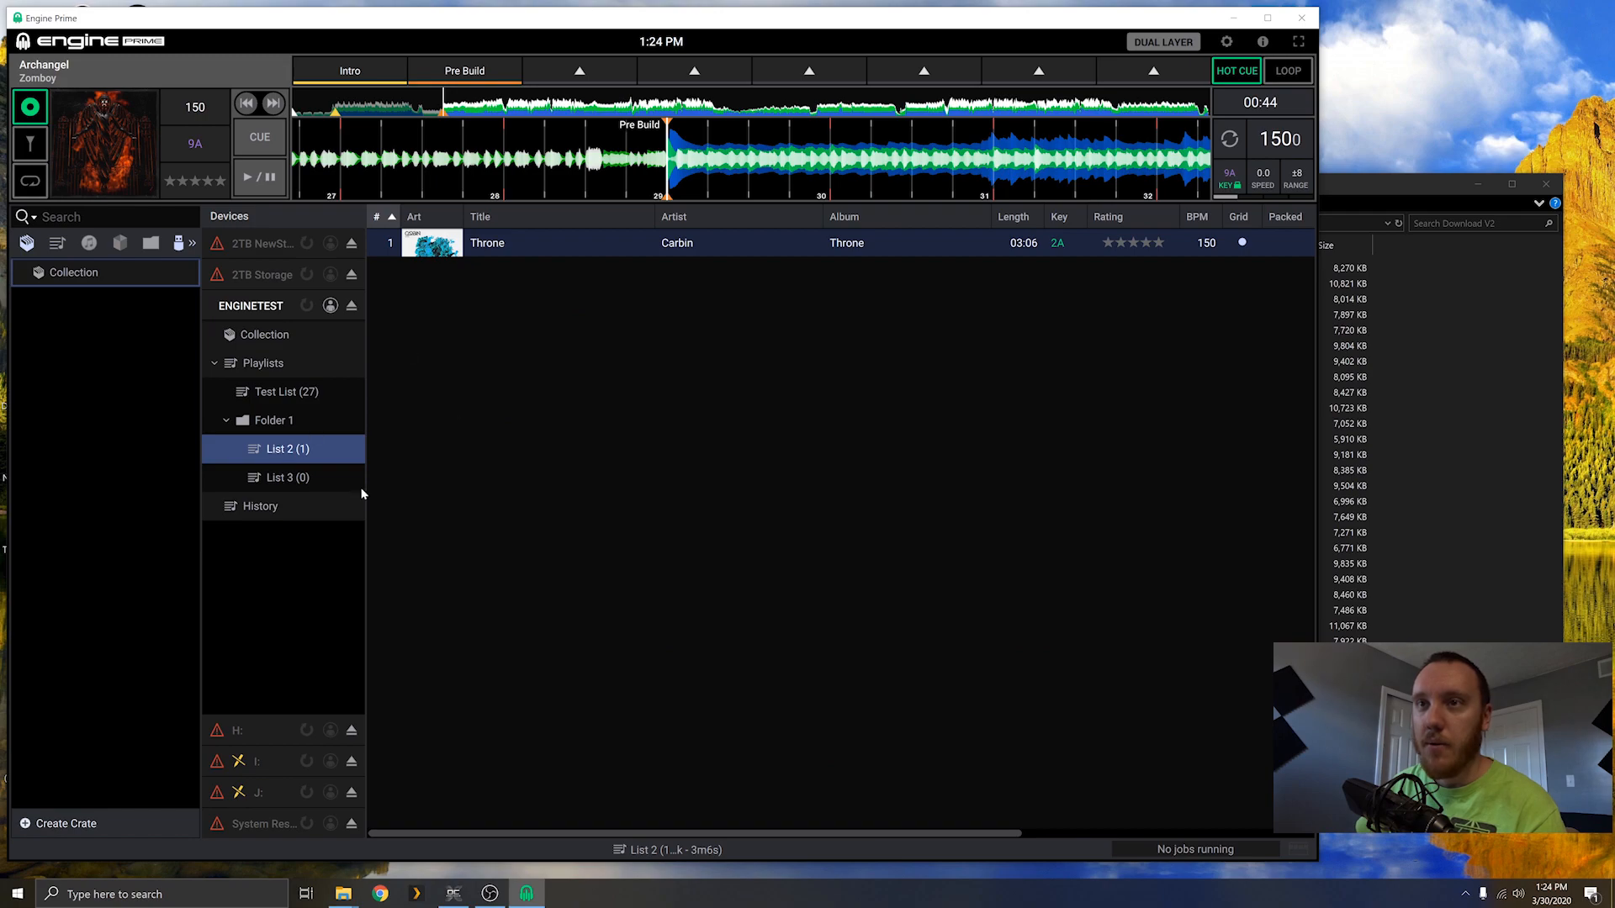
# Step: Add The Breakdown from Test List to the List 2 playlist and Step Aside to the List 3 playlist
pyautogui.click(263, 400)
pyautogui.moveTo(586, 415); pyautogui.dragTo(299, 449)
pyautogui.moveTo(489, 447); pyautogui.dragTo(319, 479)
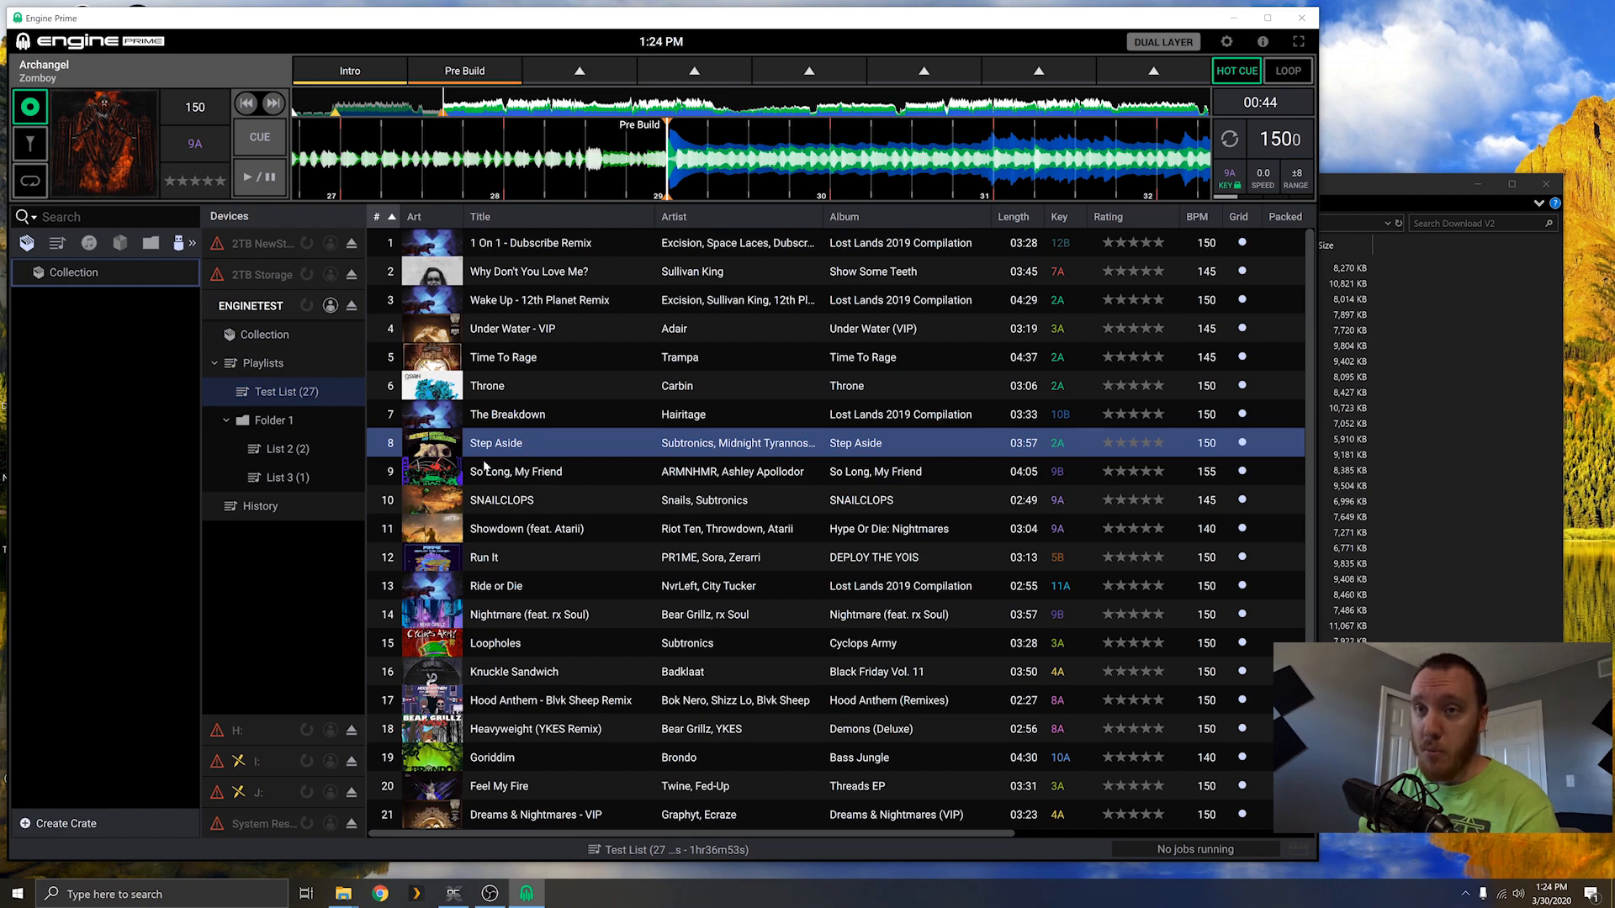
# Step: Remove the Throne track from the List 2 playlist
pyautogui.click(304, 451)
pyautogui.rightClick(527, 248)
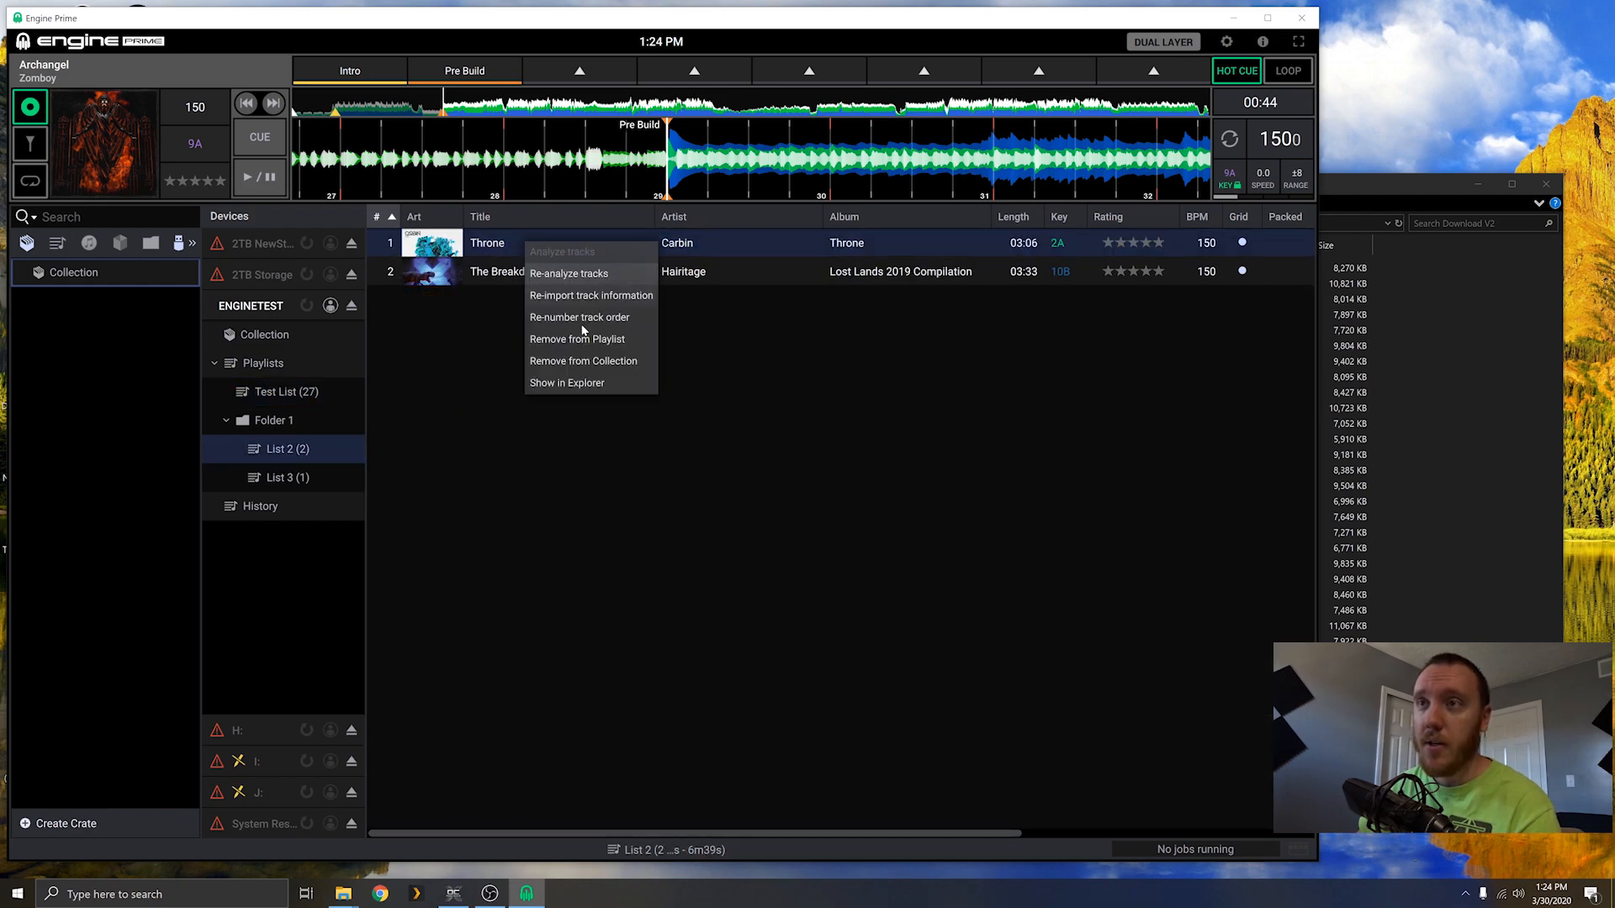
pyautogui.click(587, 351)
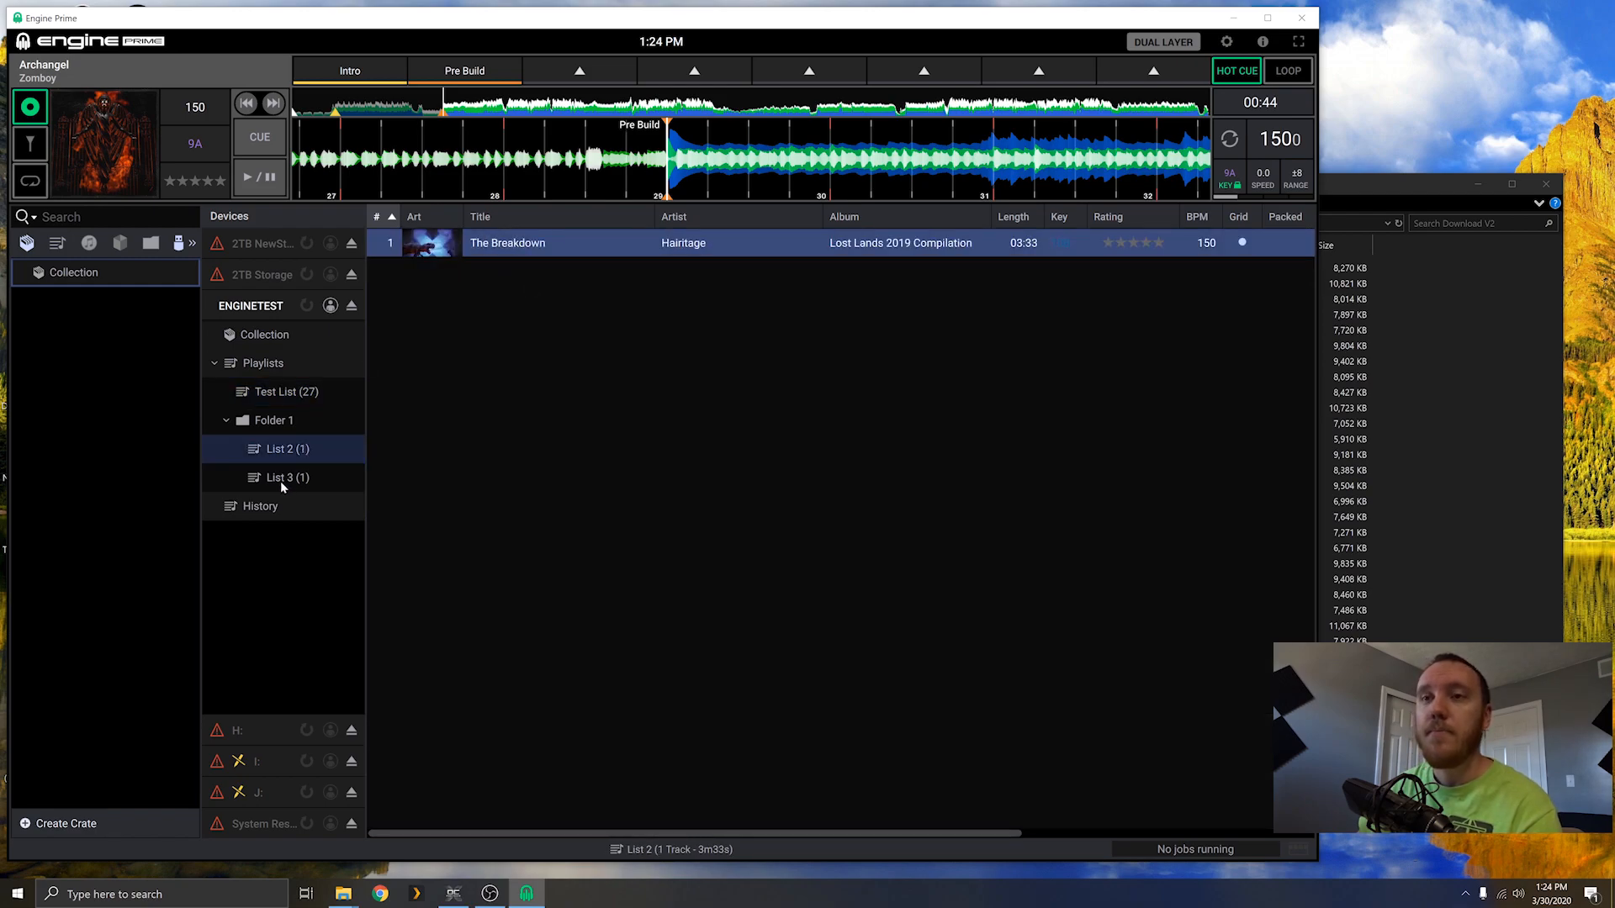
# Step: Reorder Test List so Step Aside is second, Wake Up - 12th Planet Remix third and The Breakdown twelfth
pyautogui.click(261, 397)
pyautogui.click(607, 279)
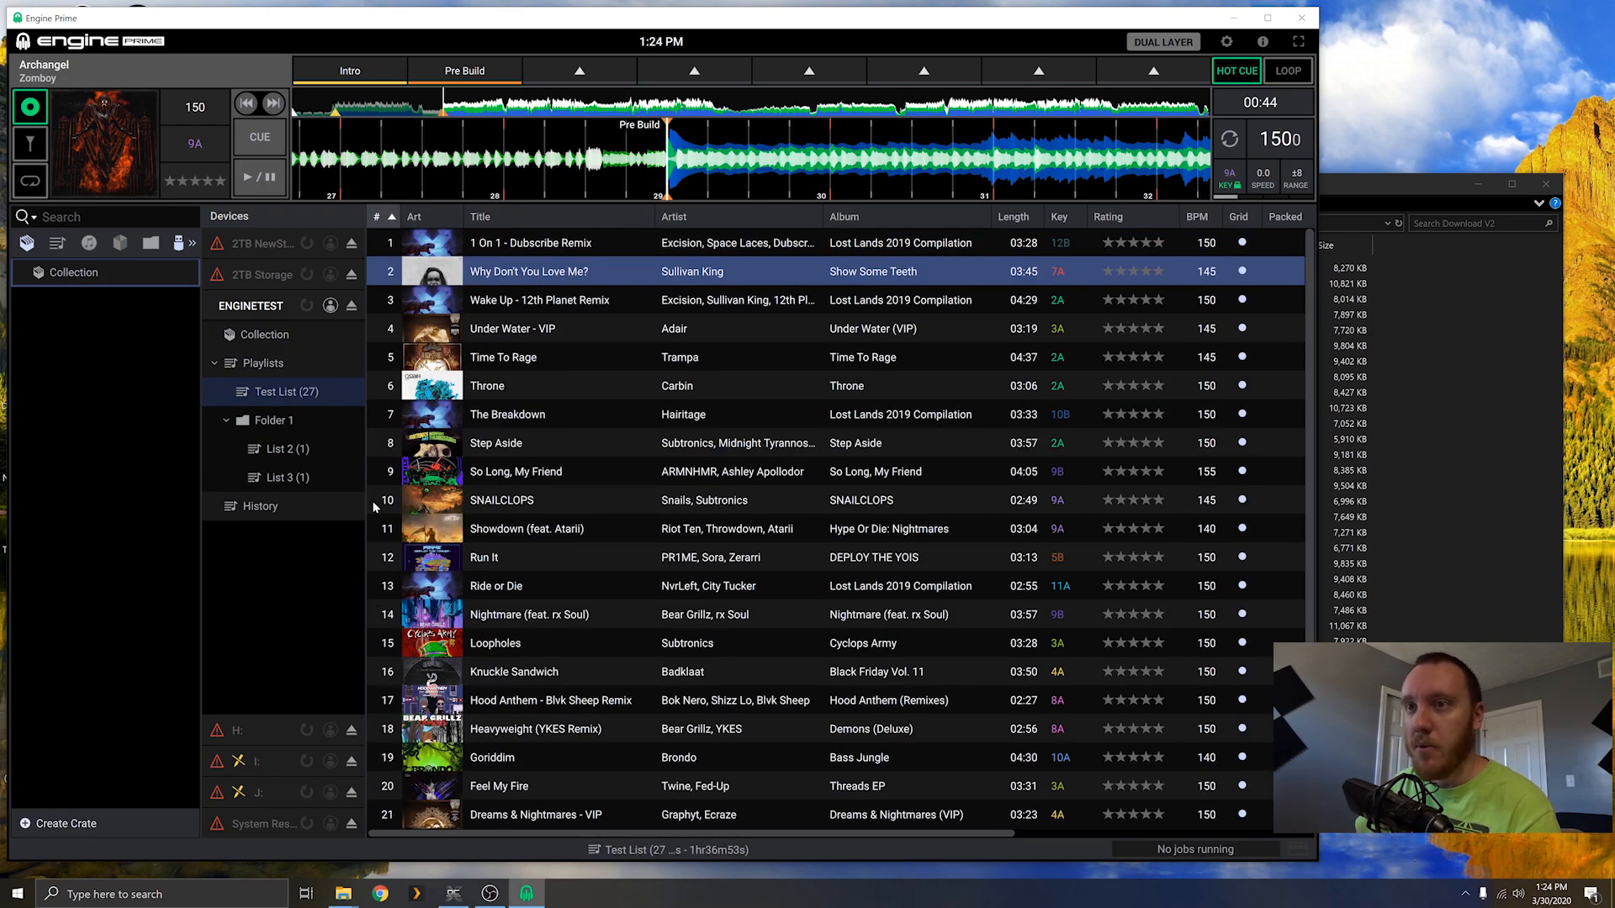
pyautogui.moveTo(562, 425); pyautogui.dragTo(545, 261)
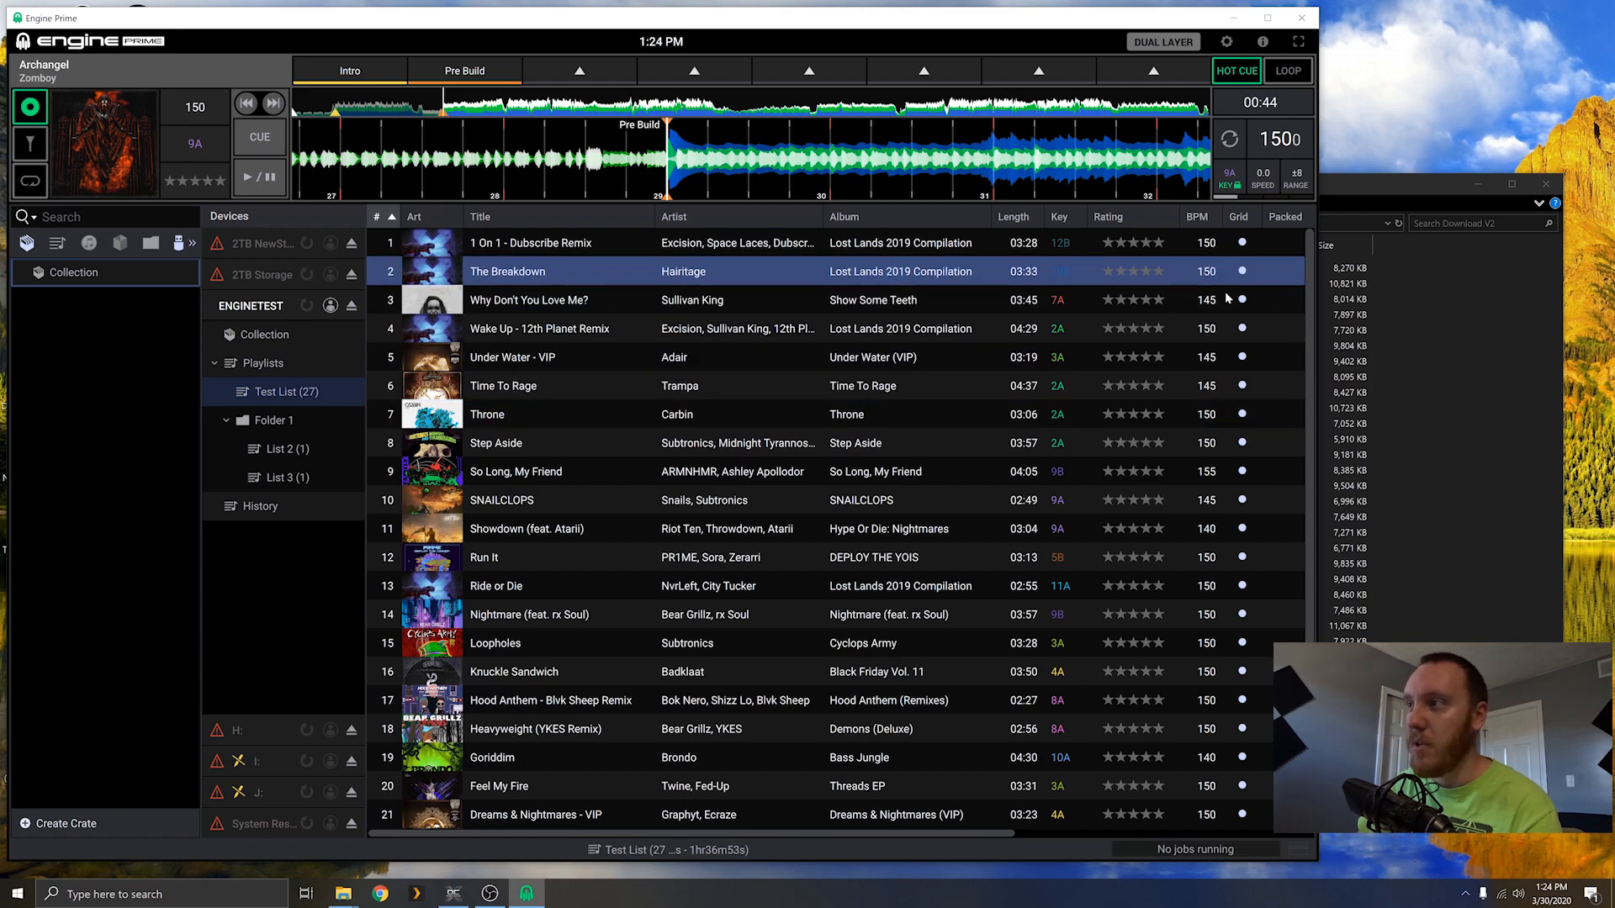
pyautogui.moveTo(535, 337); pyautogui.dragTo(552, 573)
pyautogui.moveTo(571, 426); pyautogui.dragTo(572, 268)
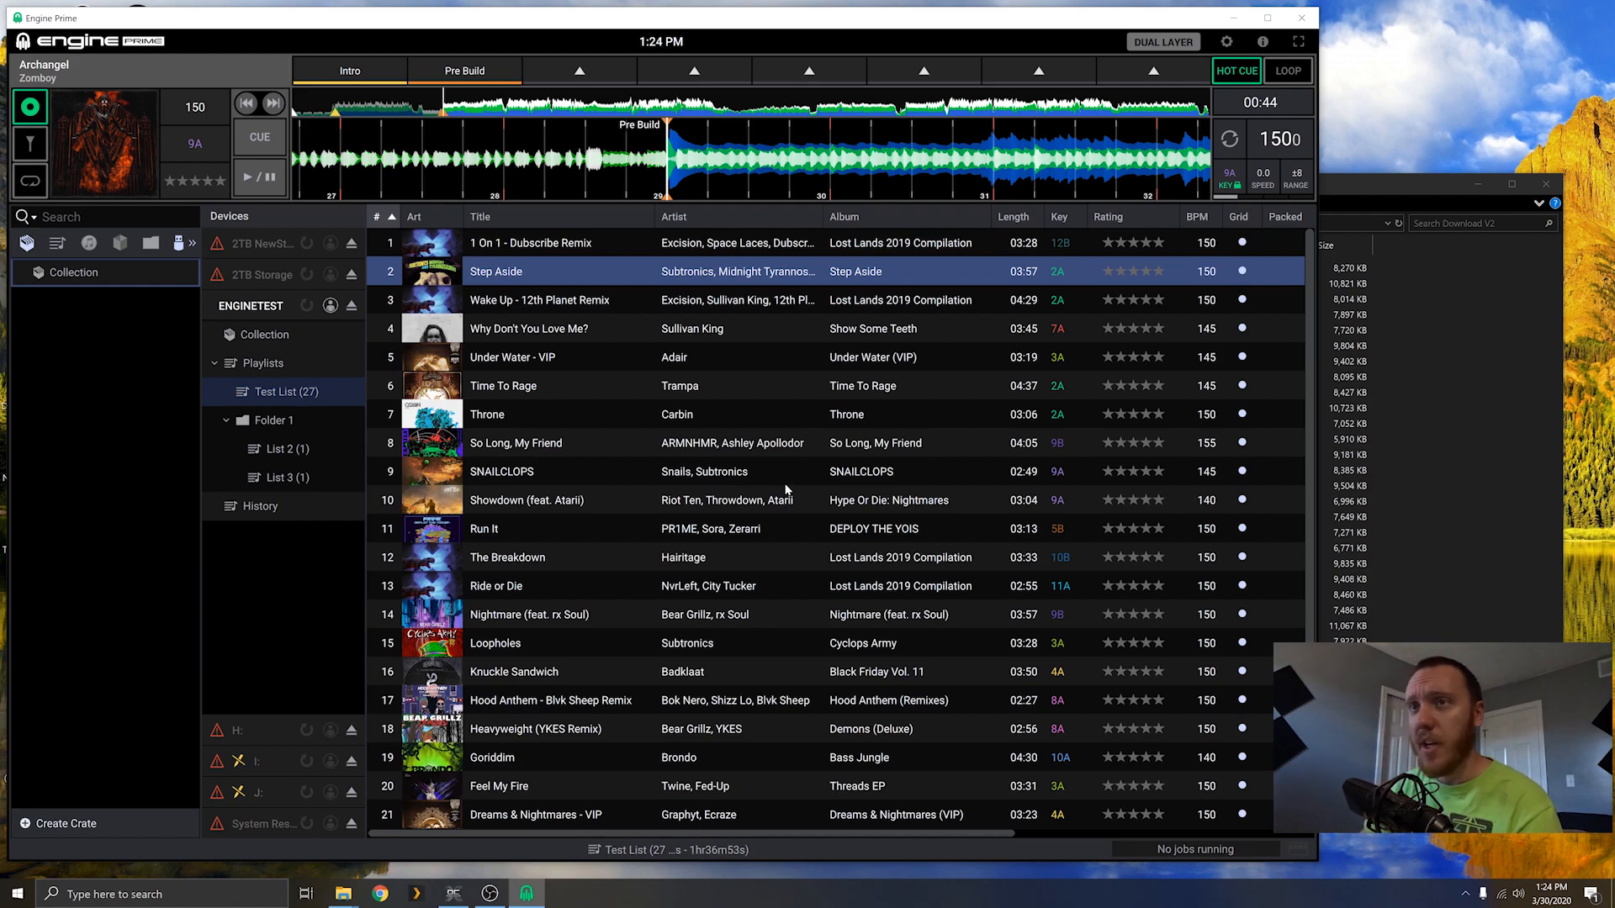
# Step: Load 1 On 1 - Dubscribe Remix and set its first hot cue at 00:40
pyautogui.click(610, 351)
pyautogui.doubleClick(570, 246)
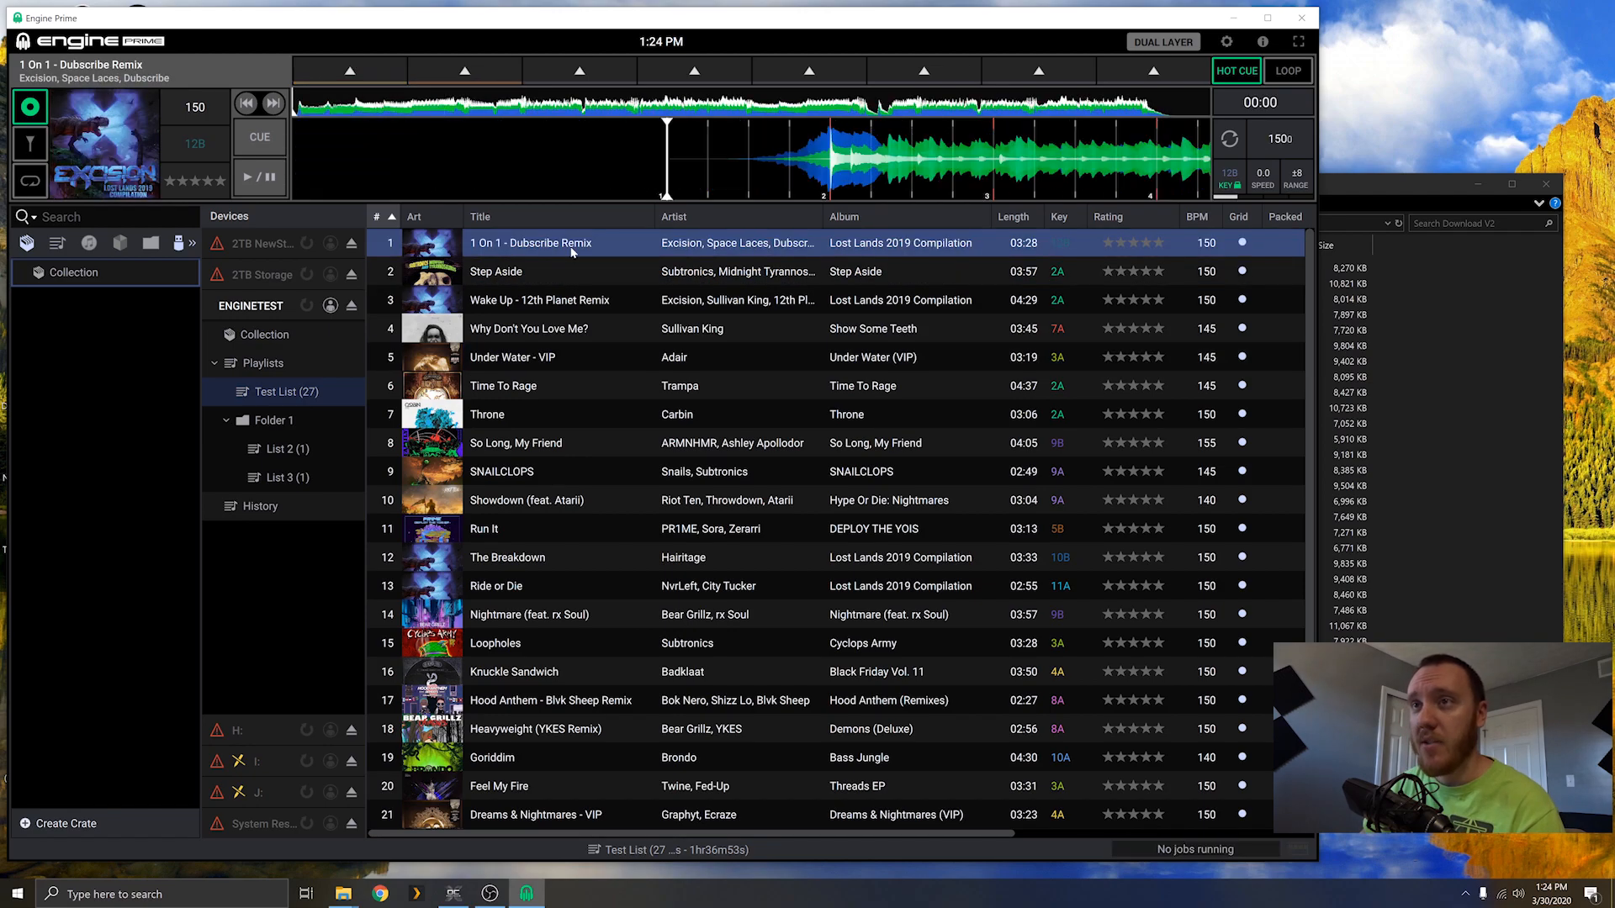
pyautogui.click(443, 105)
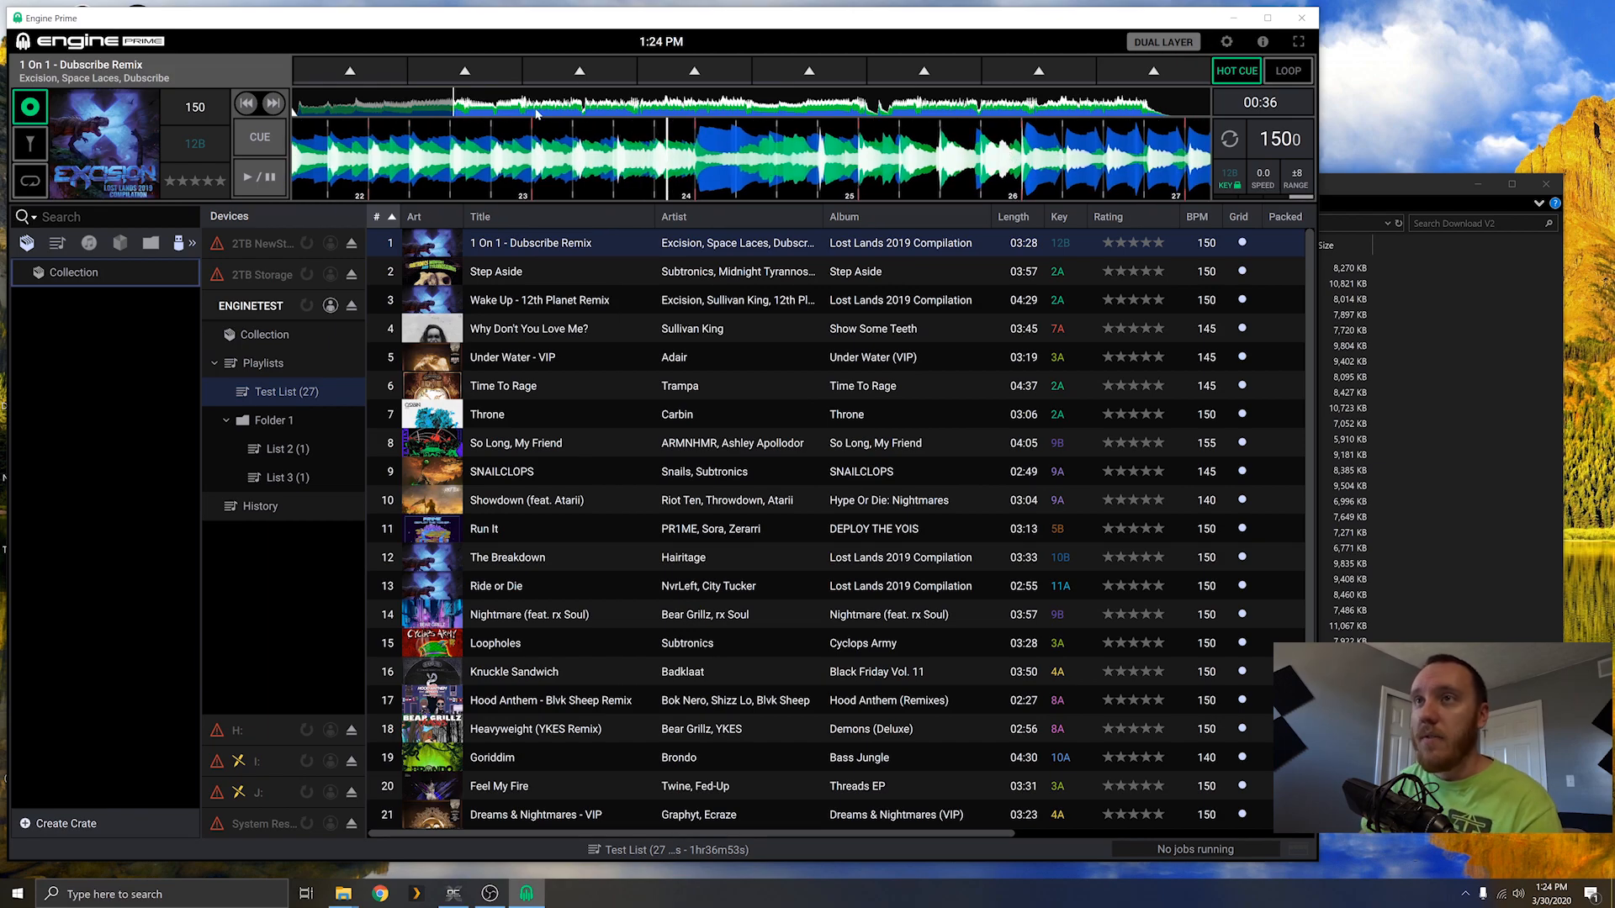
pyautogui.click(470, 106)
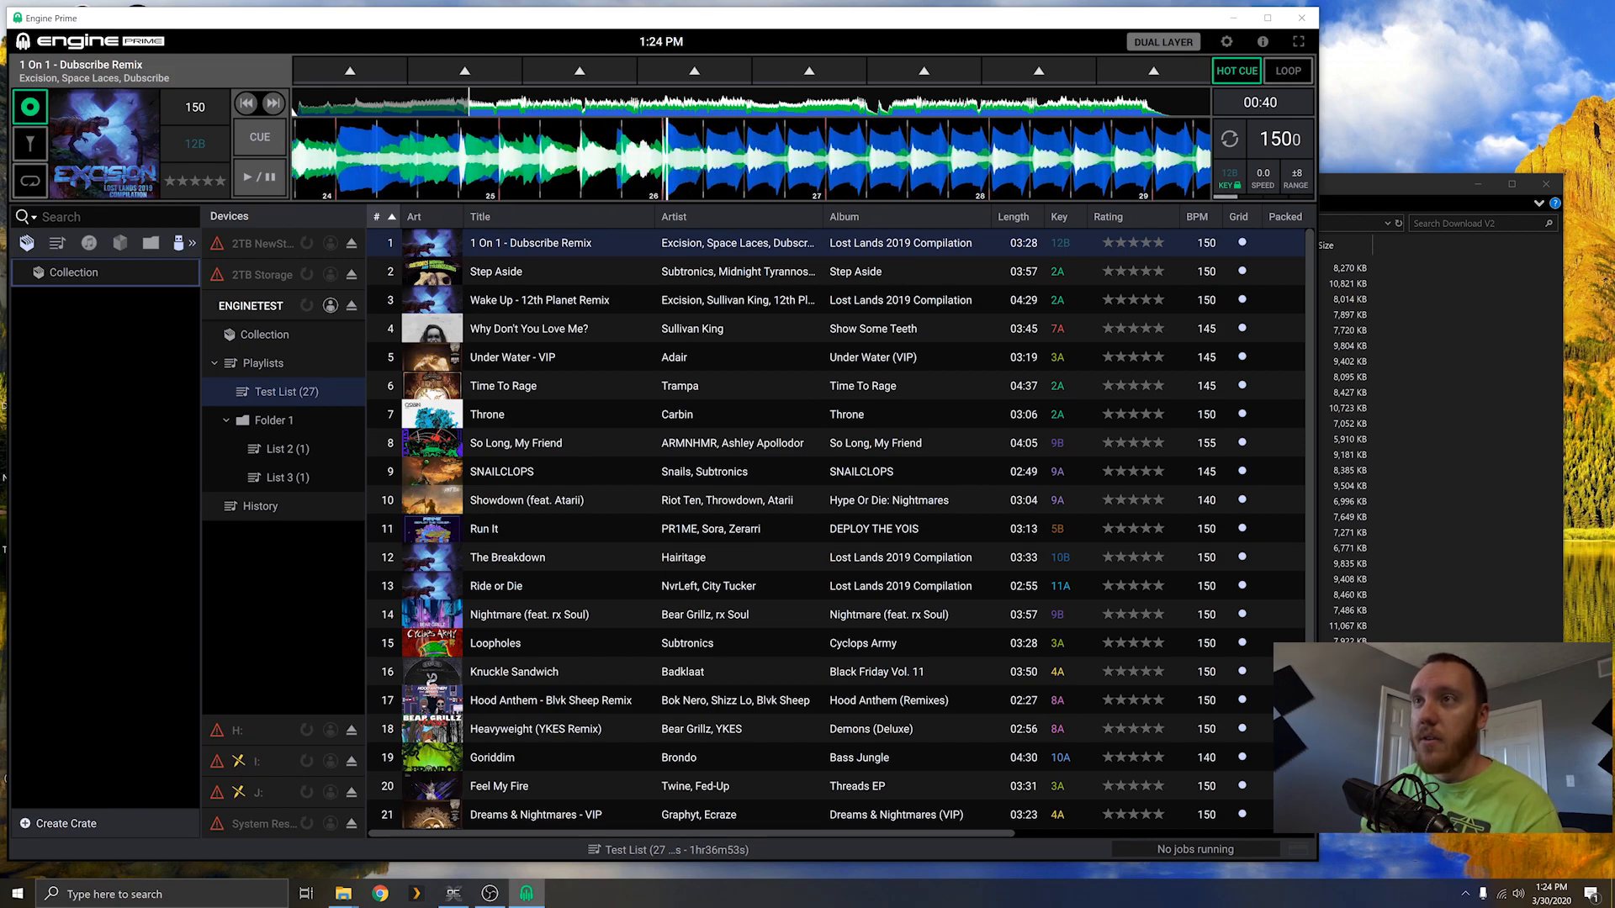
pyautogui.click(395, 73)
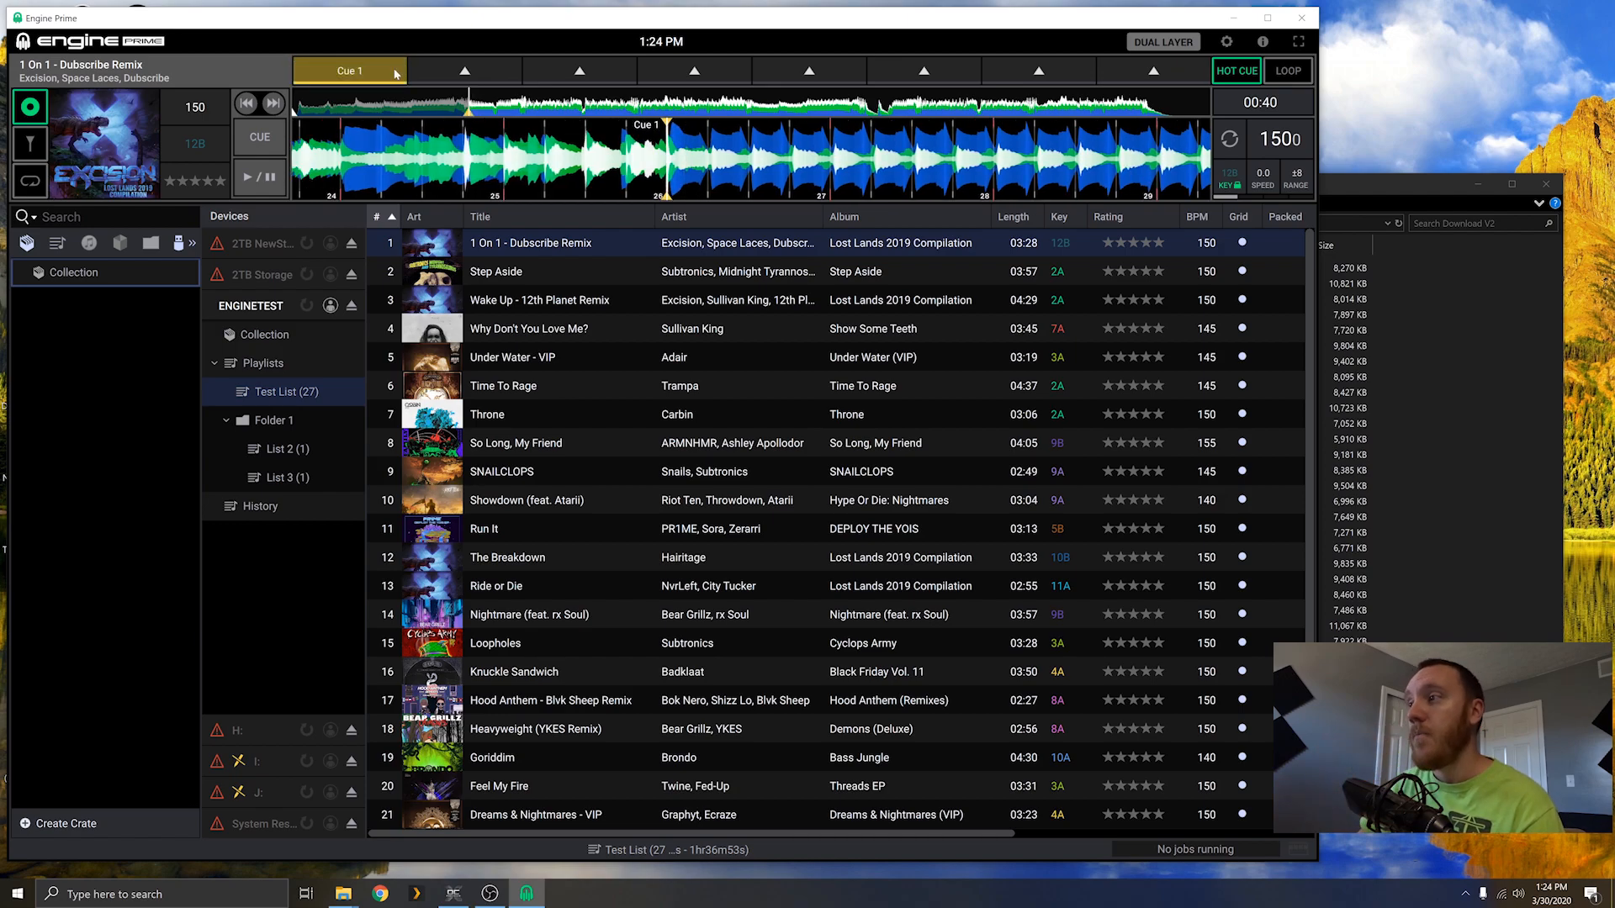
# Step: Load Under Water - VIP and examine its waveform around the drop, moving the playhead to 00:40
pyautogui.doubleClick(579, 368)
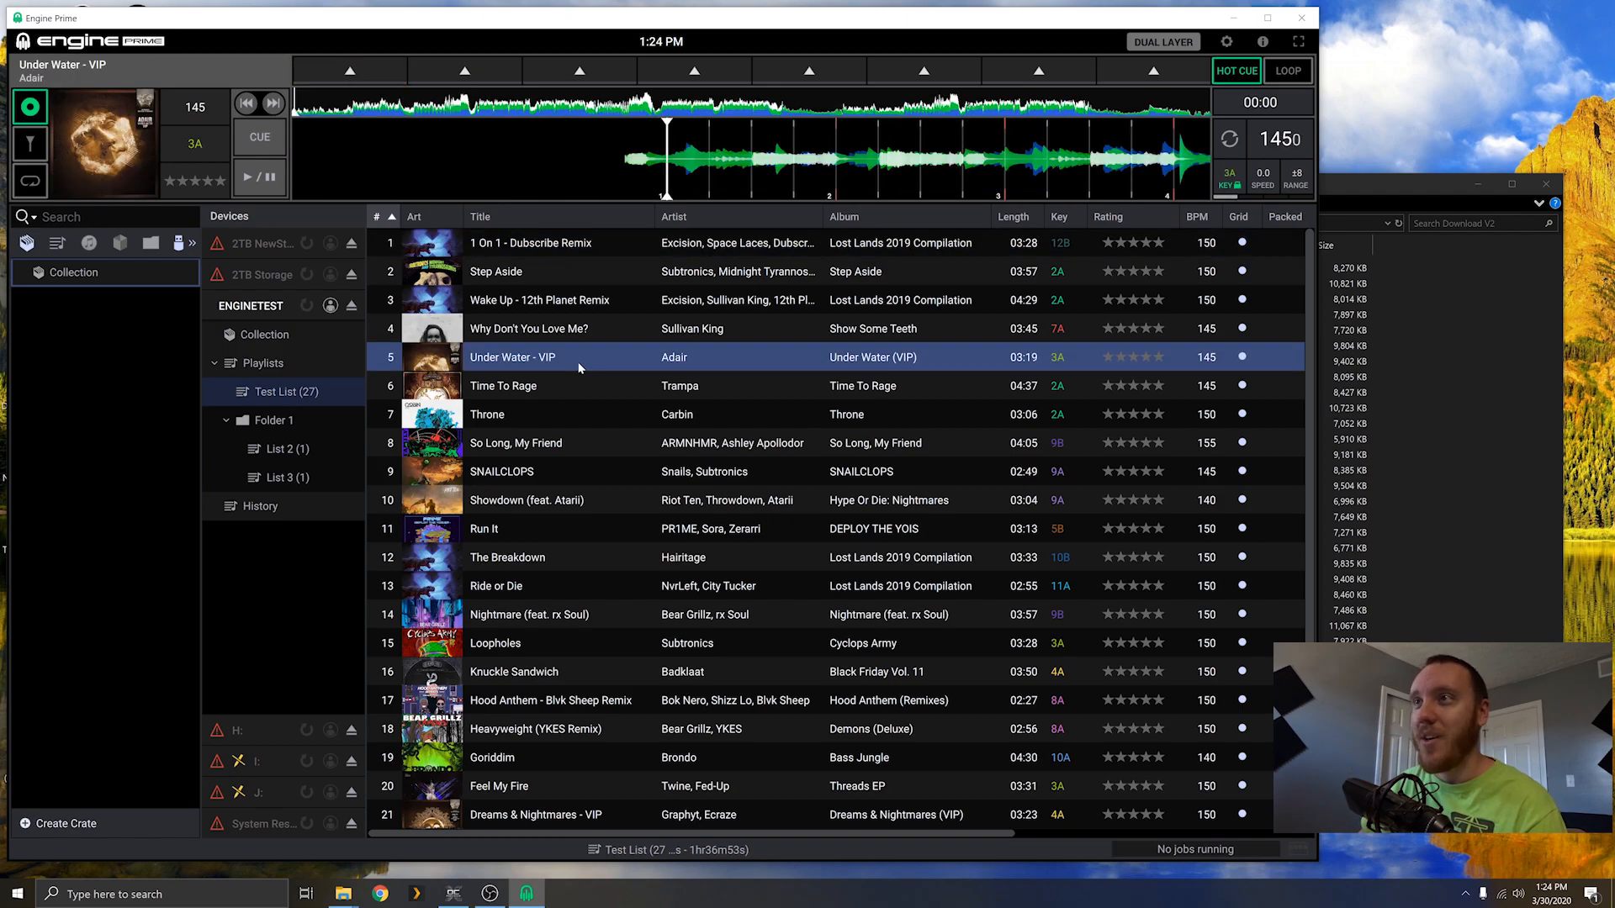
pyautogui.click(434, 108)
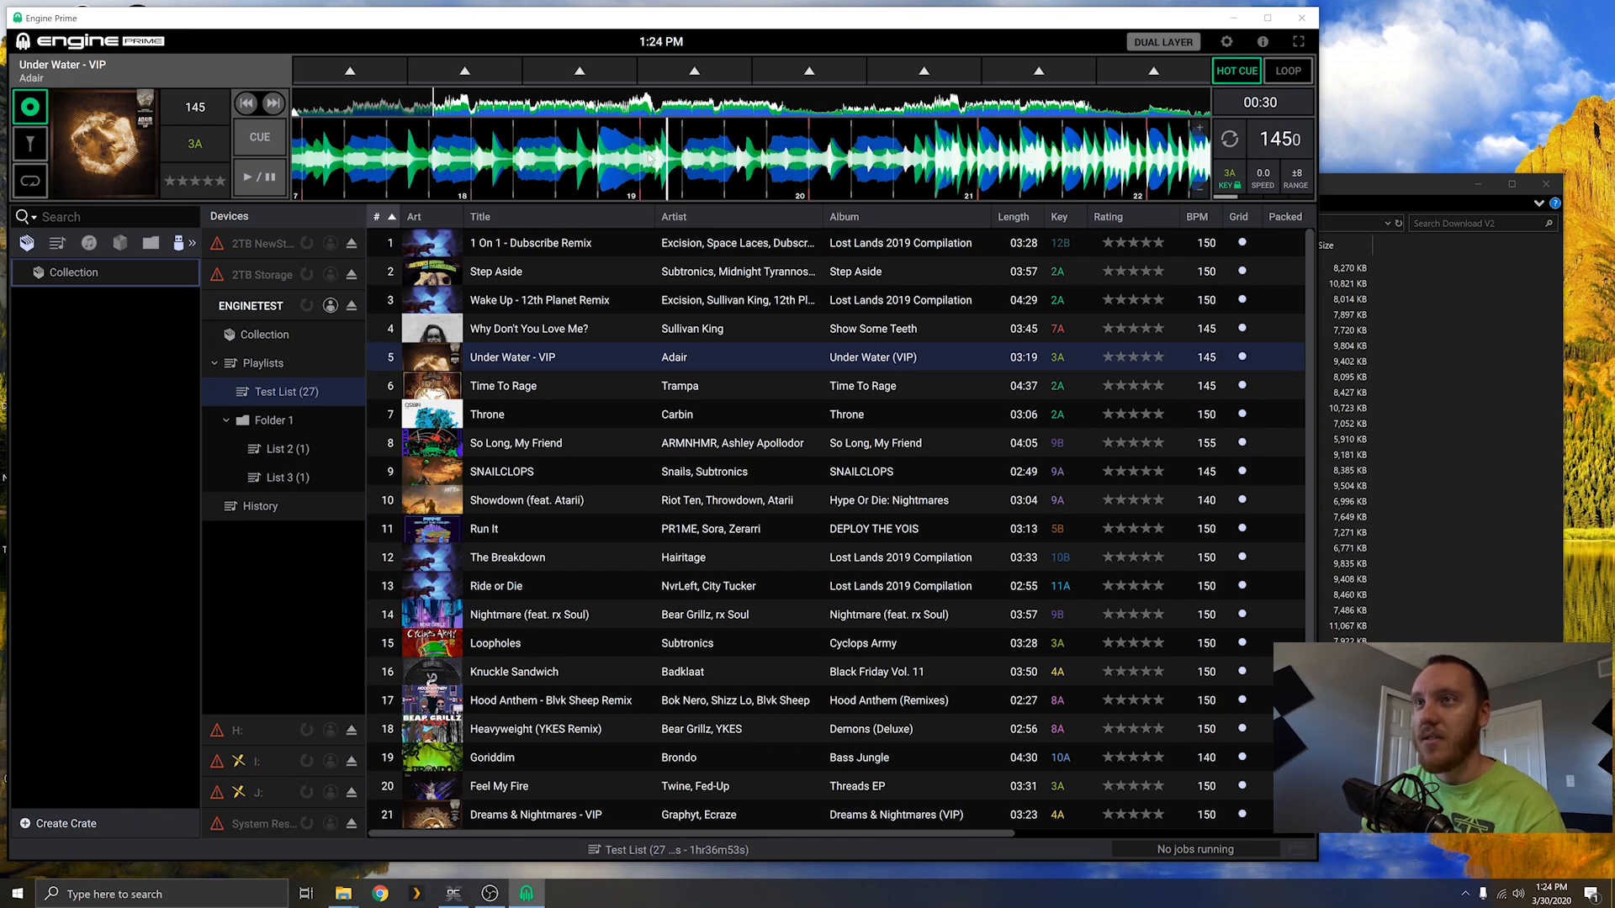
pyautogui.click(462, 105)
pyautogui.click(469, 107)
pyautogui.click(478, 106)
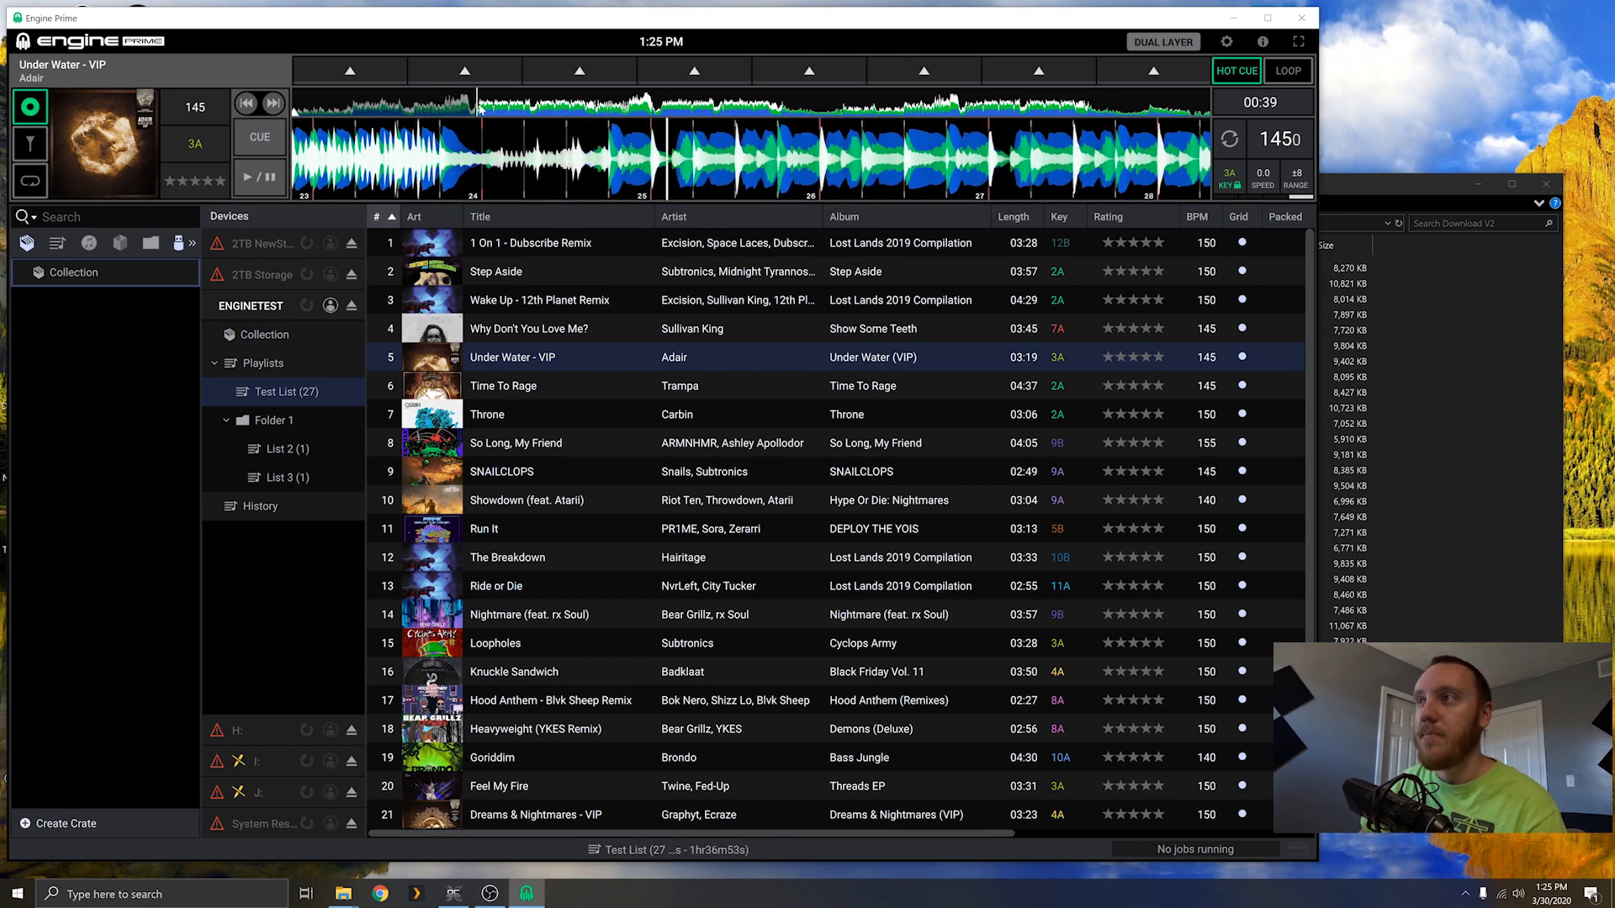
pyautogui.click(480, 107)
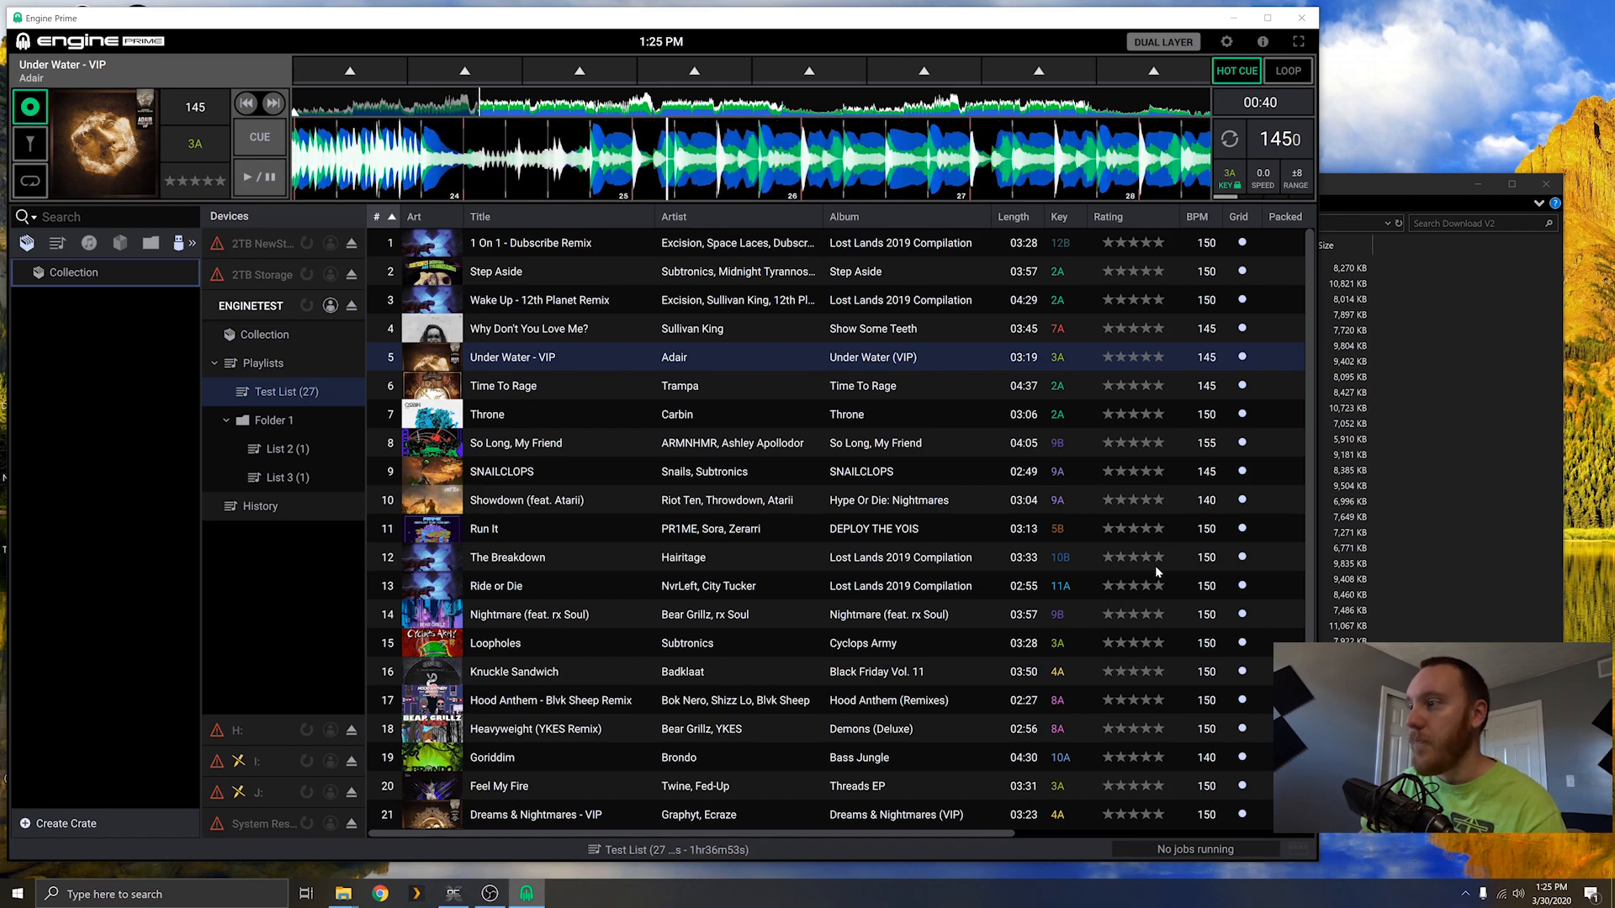
# Step: Load Braincase from Test List and examine its waveform at 01:02
pyautogui.scroll(-3, 925, 673)
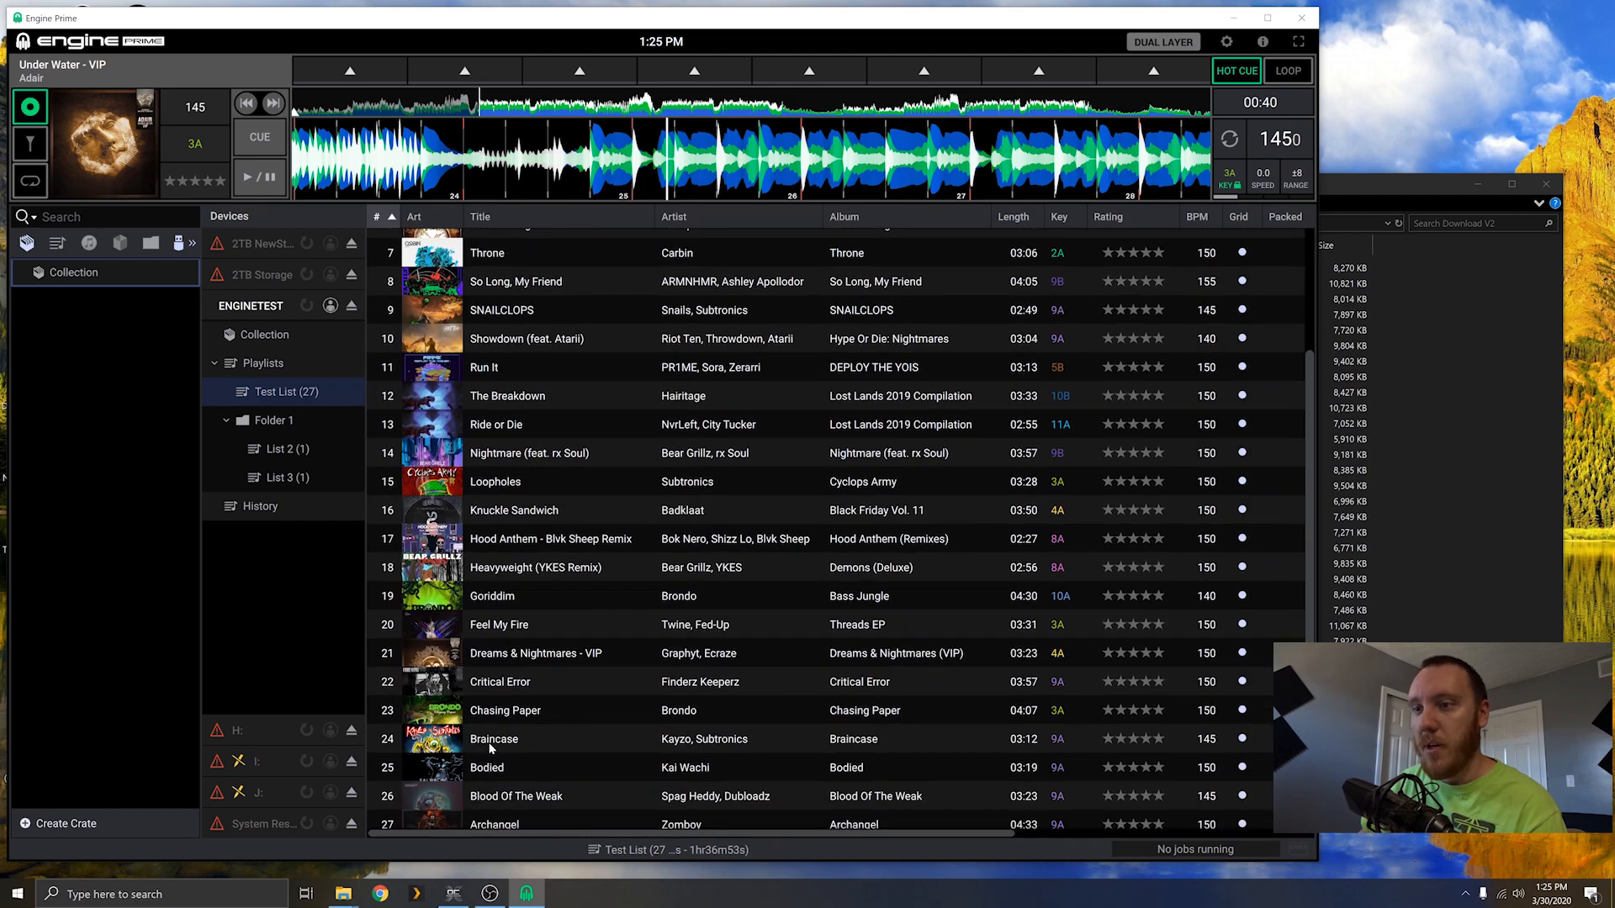
pyautogui.doubleClick(492, 744)
pyautogui.click(592, 109)
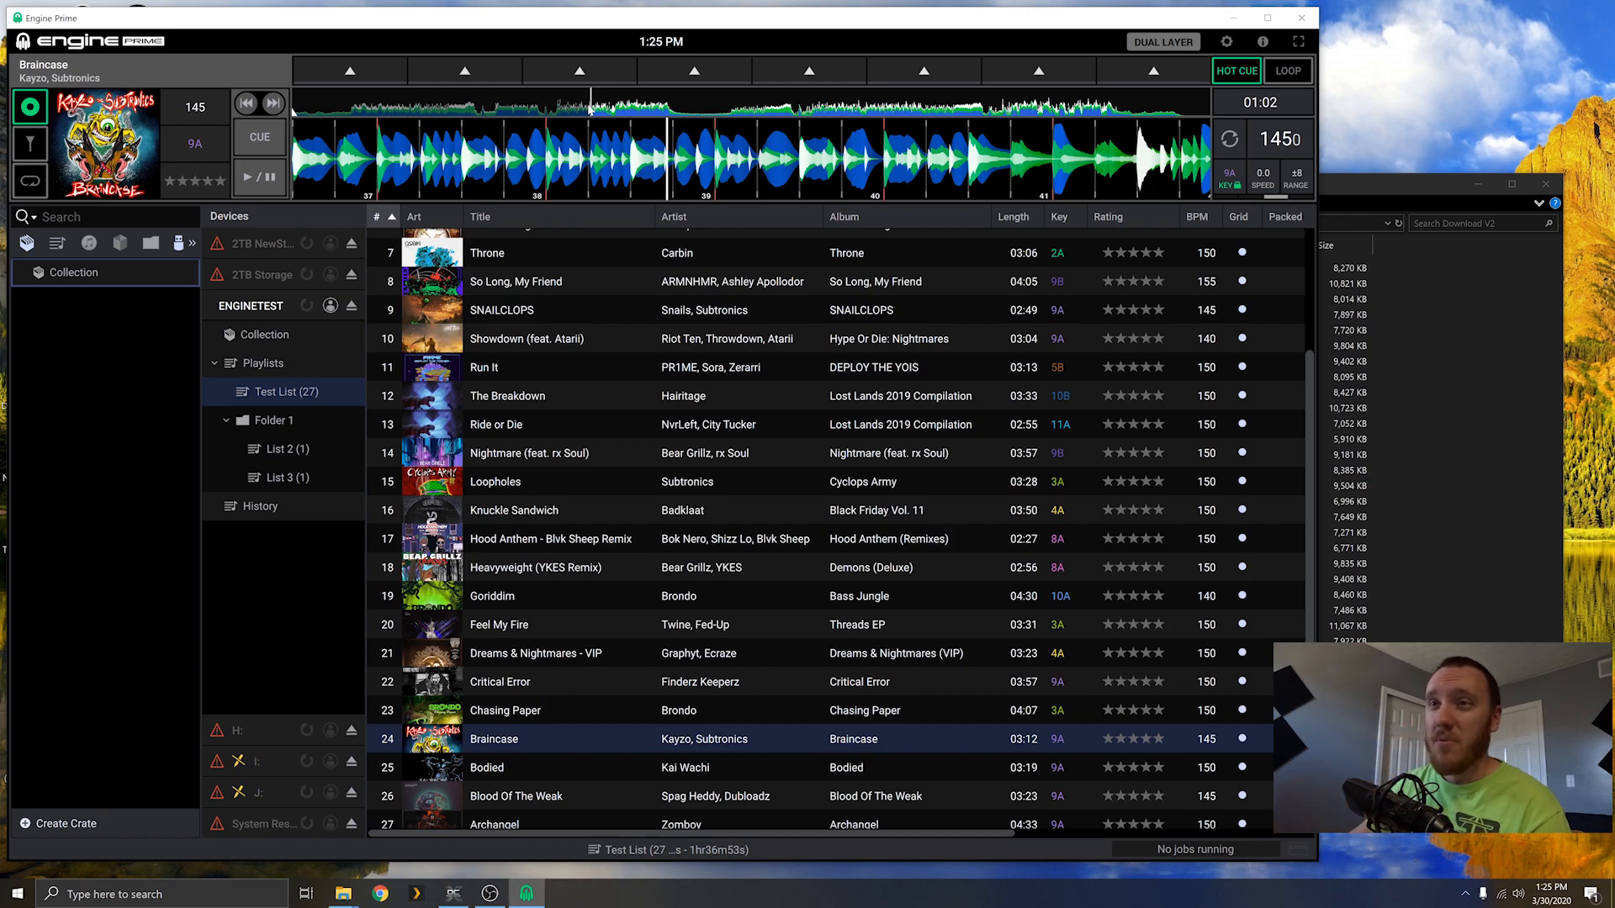
# Step: Load Run It with the playhead at 00:36 and show its beat grid editing controls
pyautogui.doubleClick(601, 358)
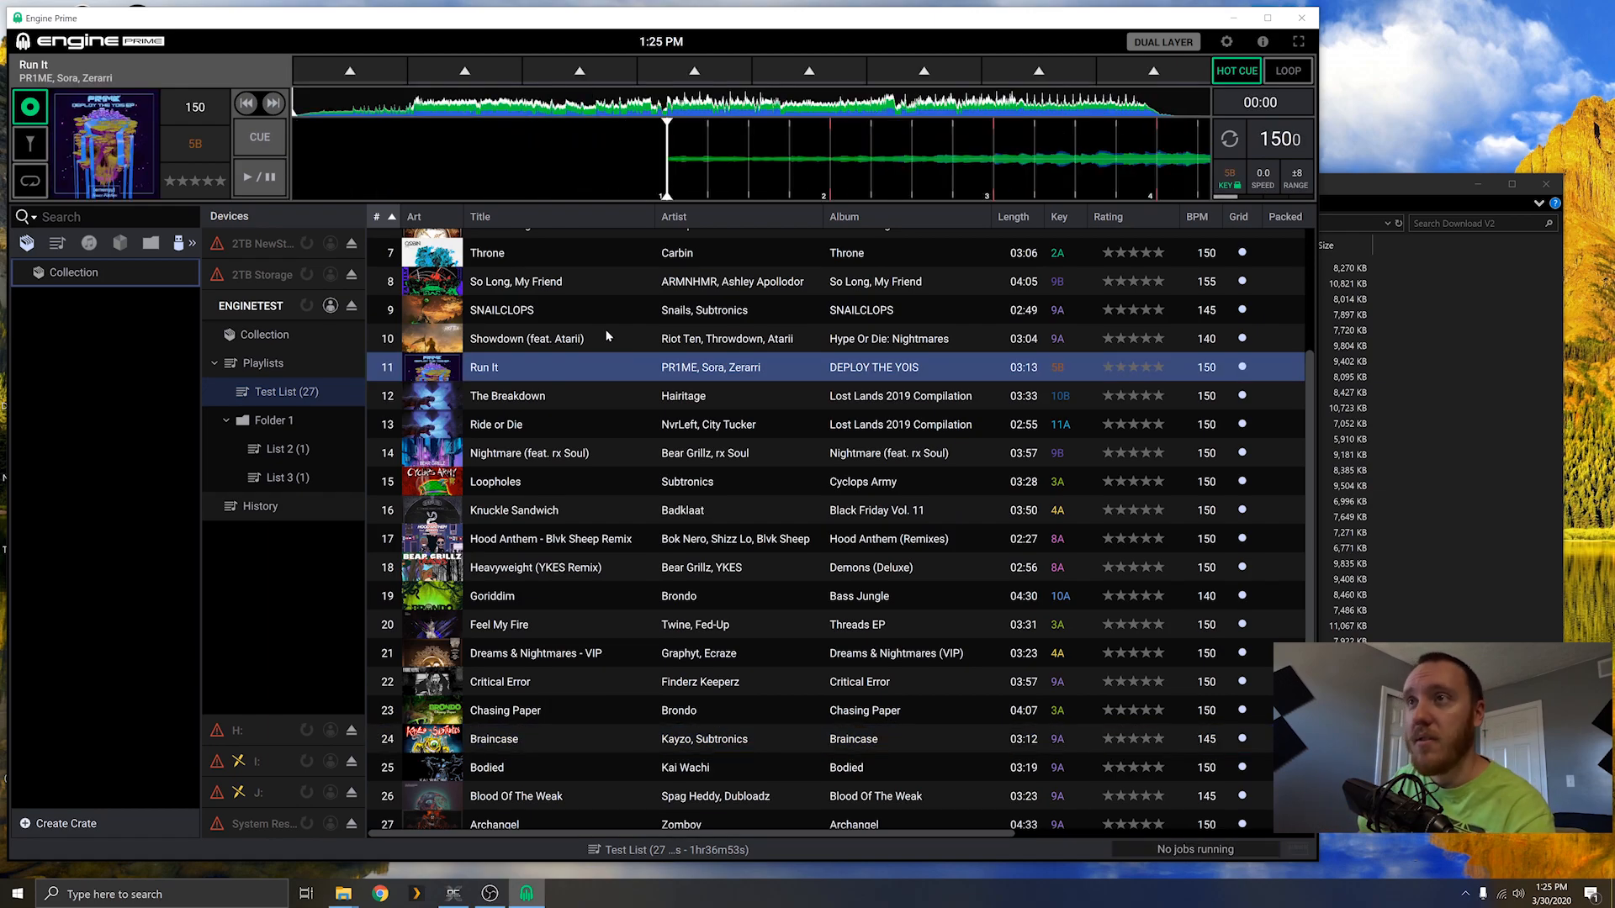
pyautogui.click(467, 109)
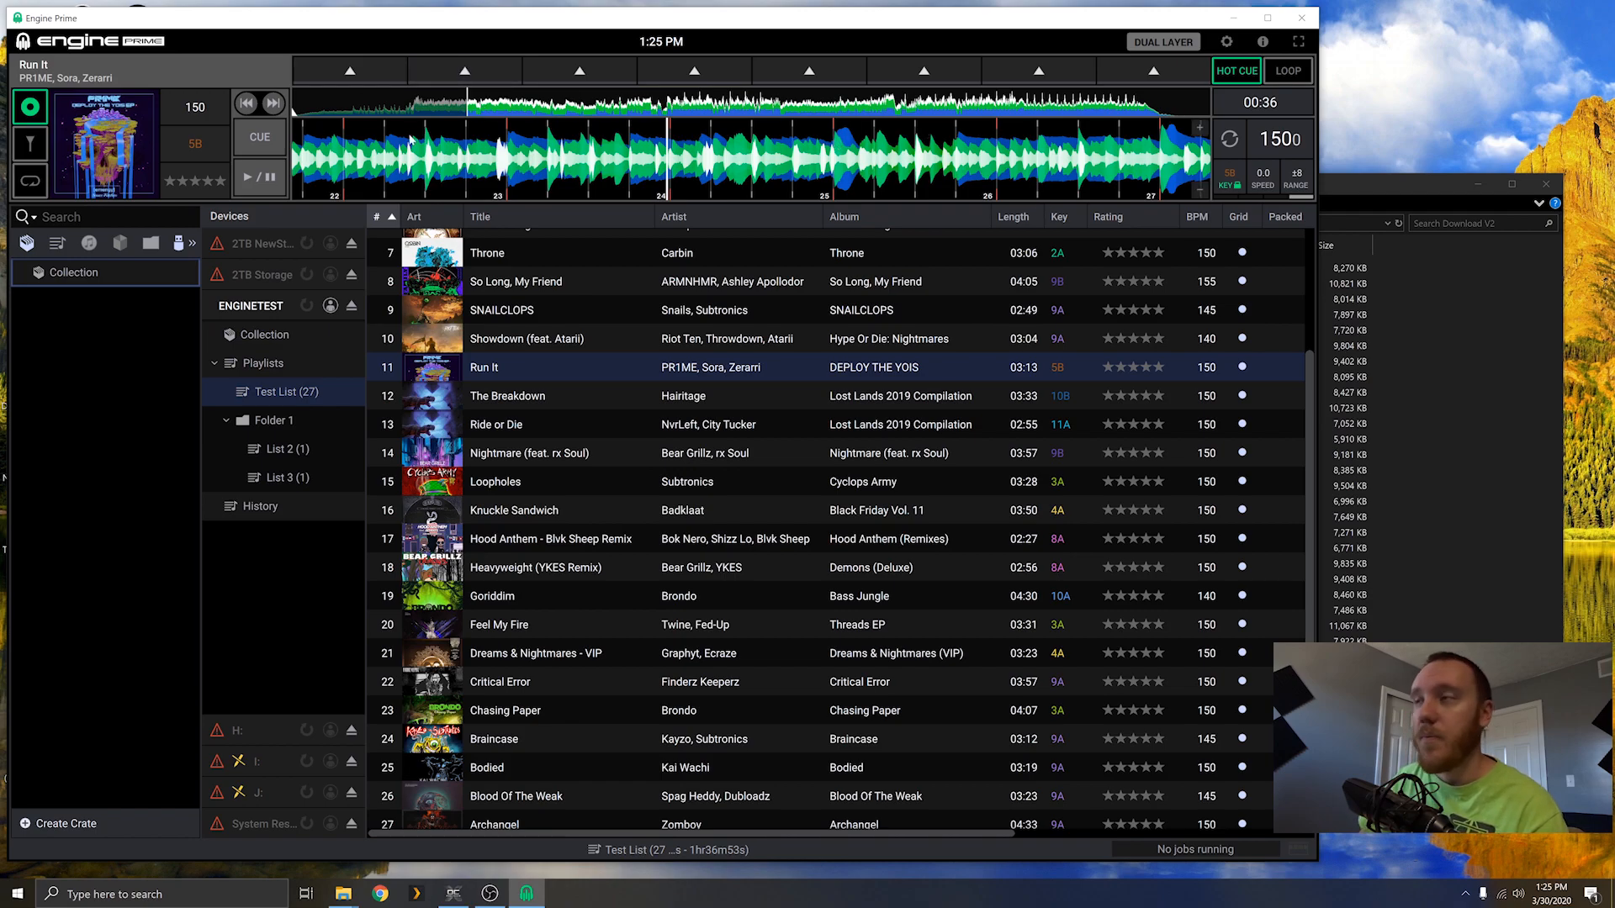
pyautogui.click(32, 145)
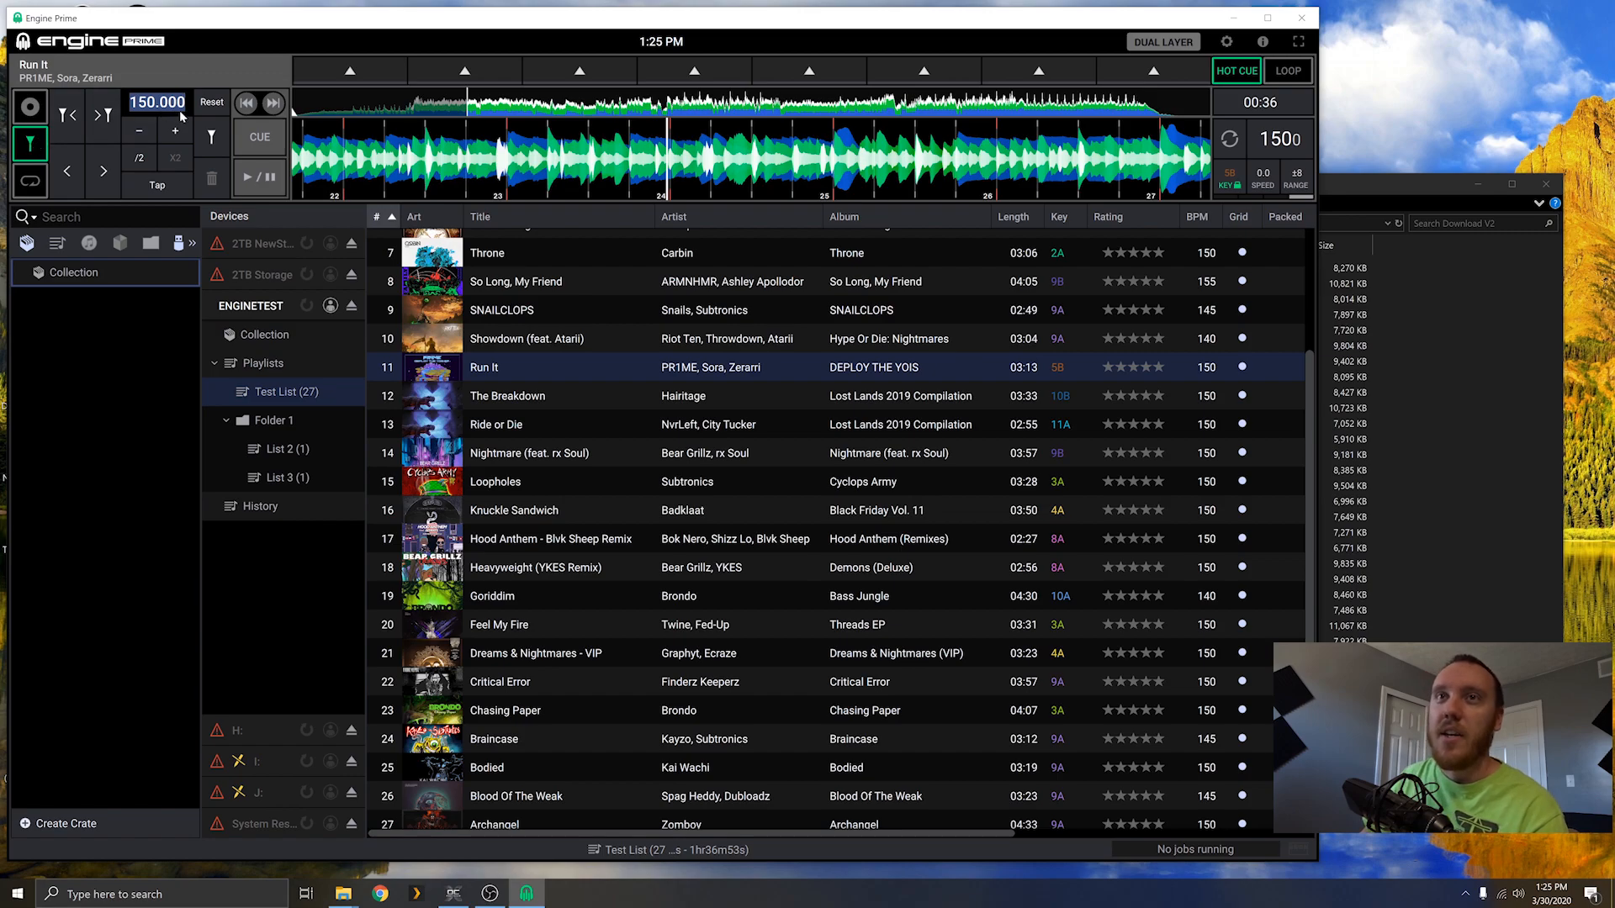
# Step: Nudge the beat grid of Run It later and earlier in small steps
pyautogui.click(109, 176)
pyautogui.click(104, 172)
pyautogui.click(103, 172)
pyautogui.click(103, 172)
pyautogui.click(69, 188)
pyautogui.click(70, 187)
pyautogui.click(70, 187)
pyautogui.click(70, 187)
pyautogui.click(70, 187)
pyautogui.click(70, 187)
# Step: Set the beat grid tempo of Run It to 140 BPM and return it to 150 BPM
pyautogui.click(149, 109)
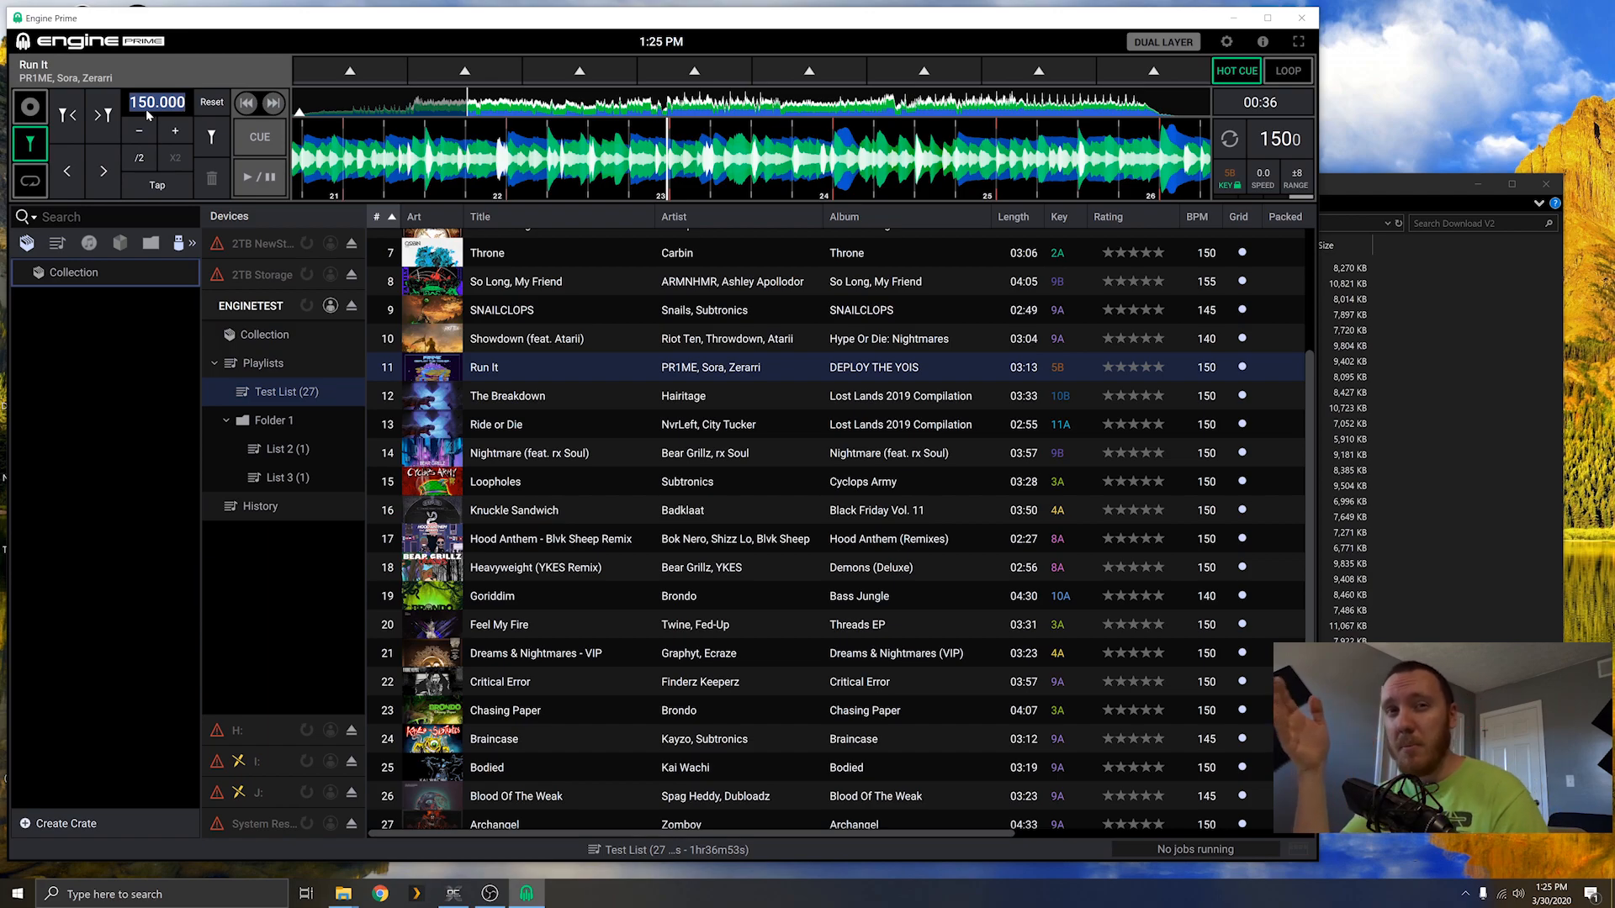
pyautogui.write('140')
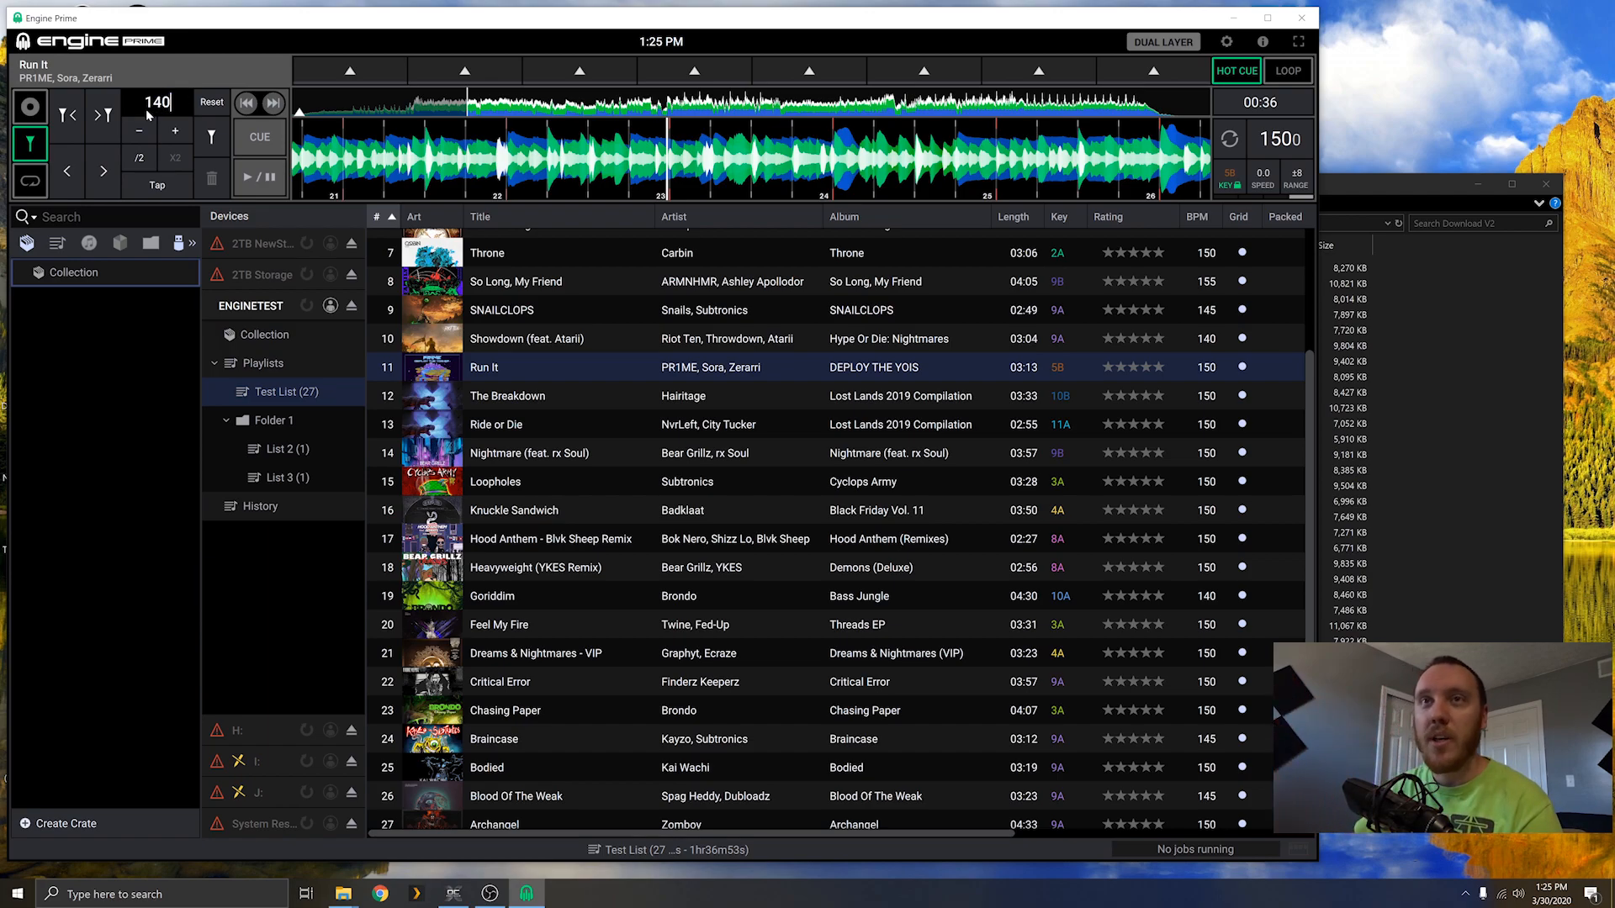
pyautogui.press('Return')
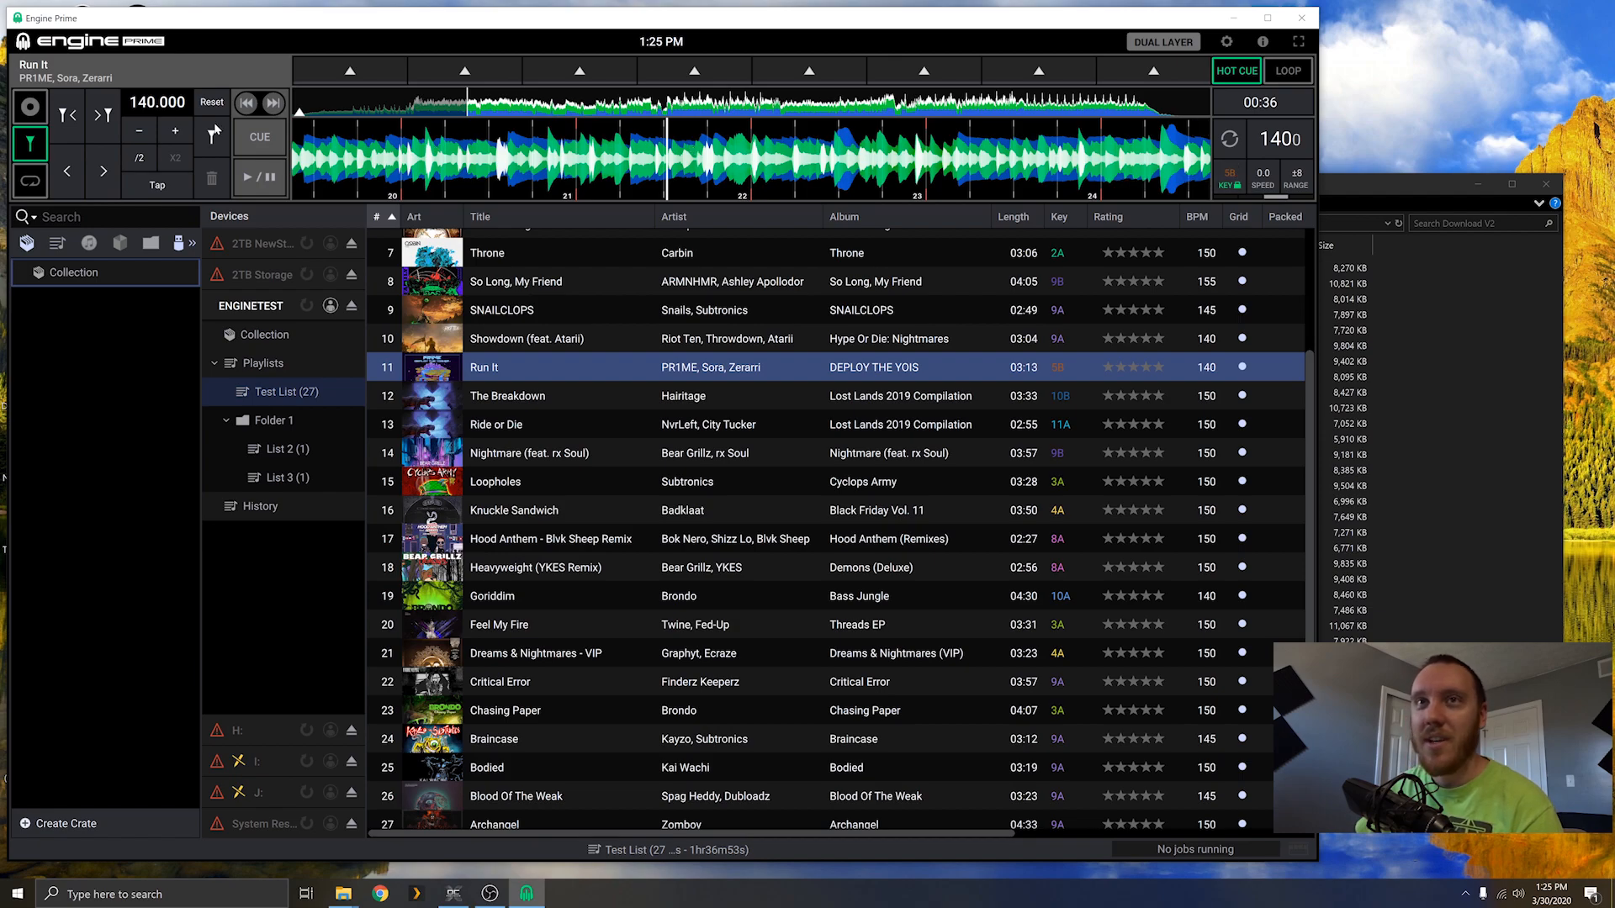
pyautogui.click(158, 105)
pyautogui.write('150')
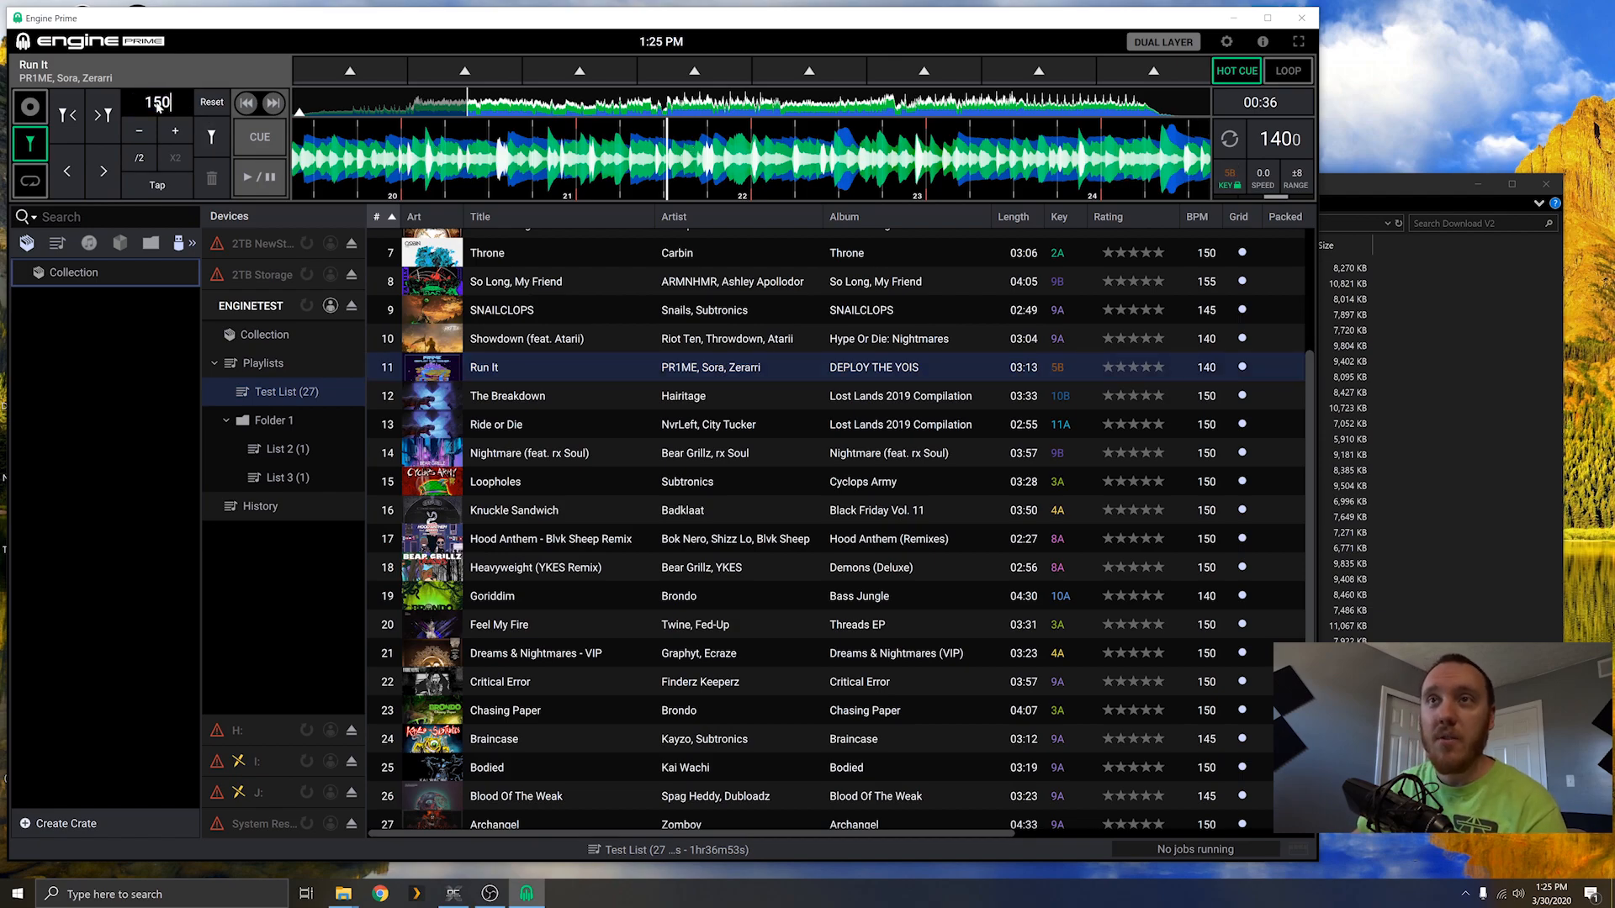
pyautogui.press('Return')
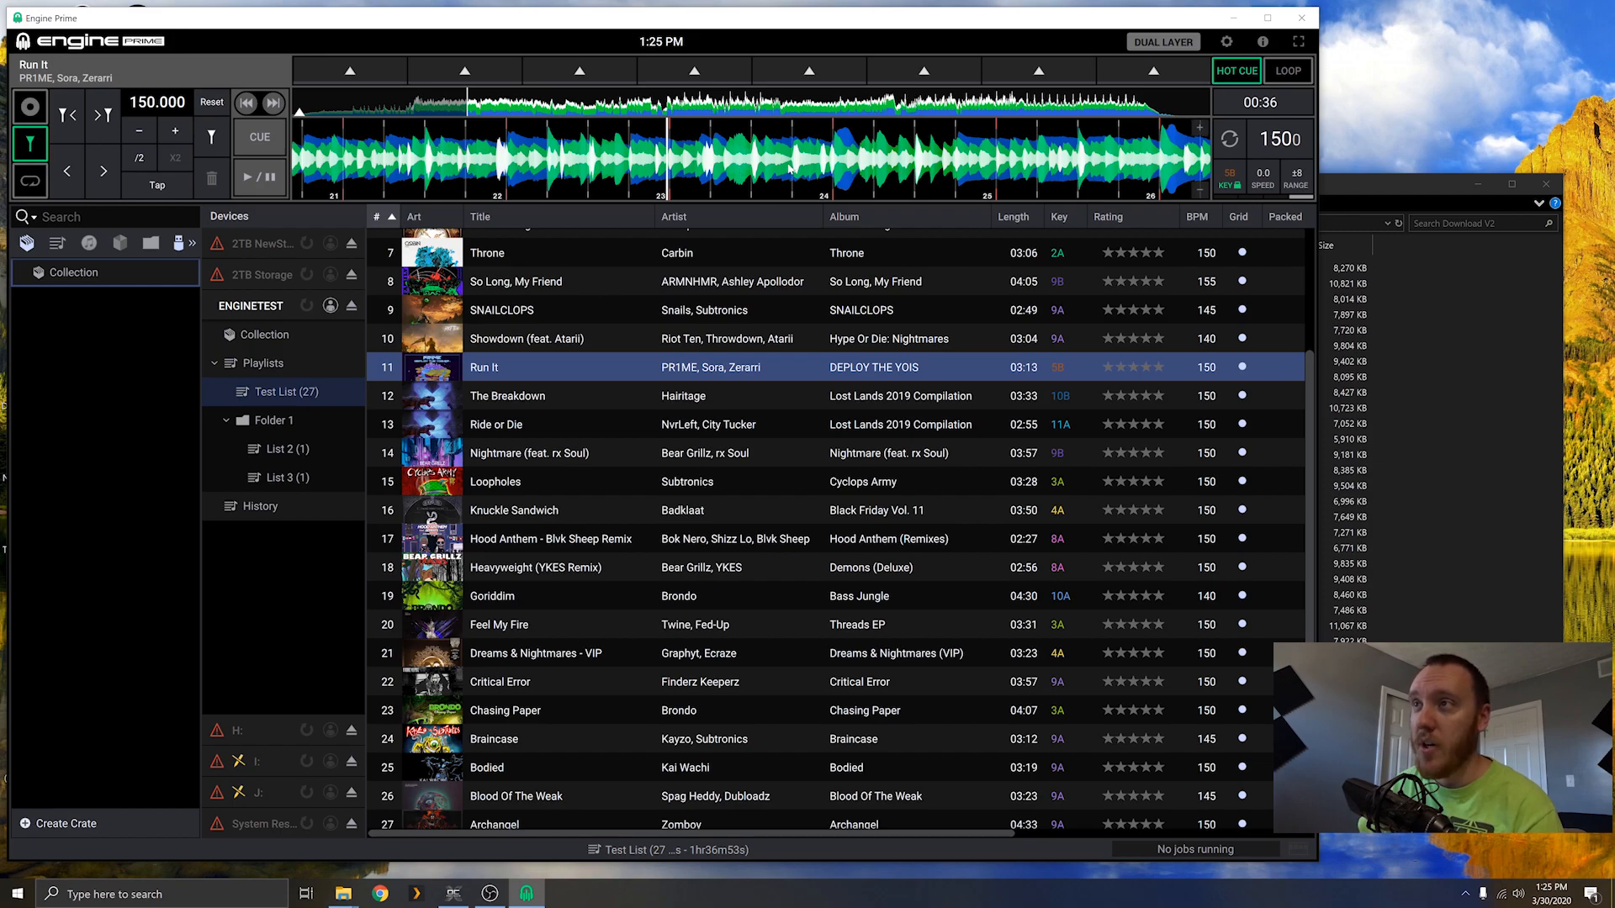
pyautogui.click(830, 149)
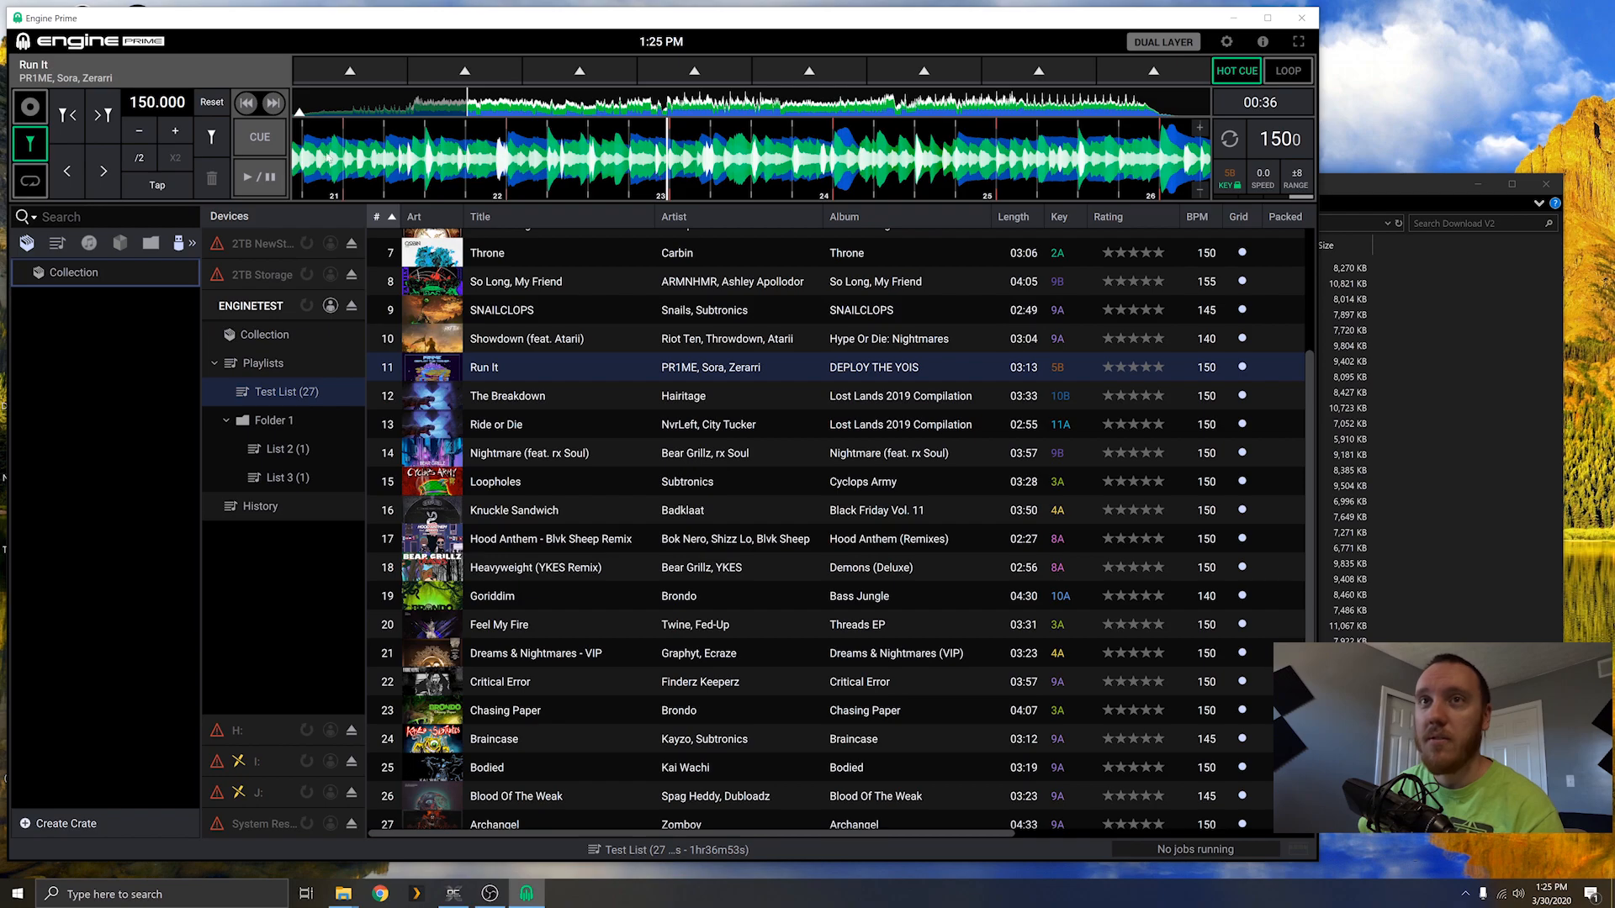
# Step: Shift the beat grid of Run It, and halve its tempo to 75 BPM before doubling it back to 150 BPM
pyautogui.click(109, 175)
pyautogui.click(67, 182)
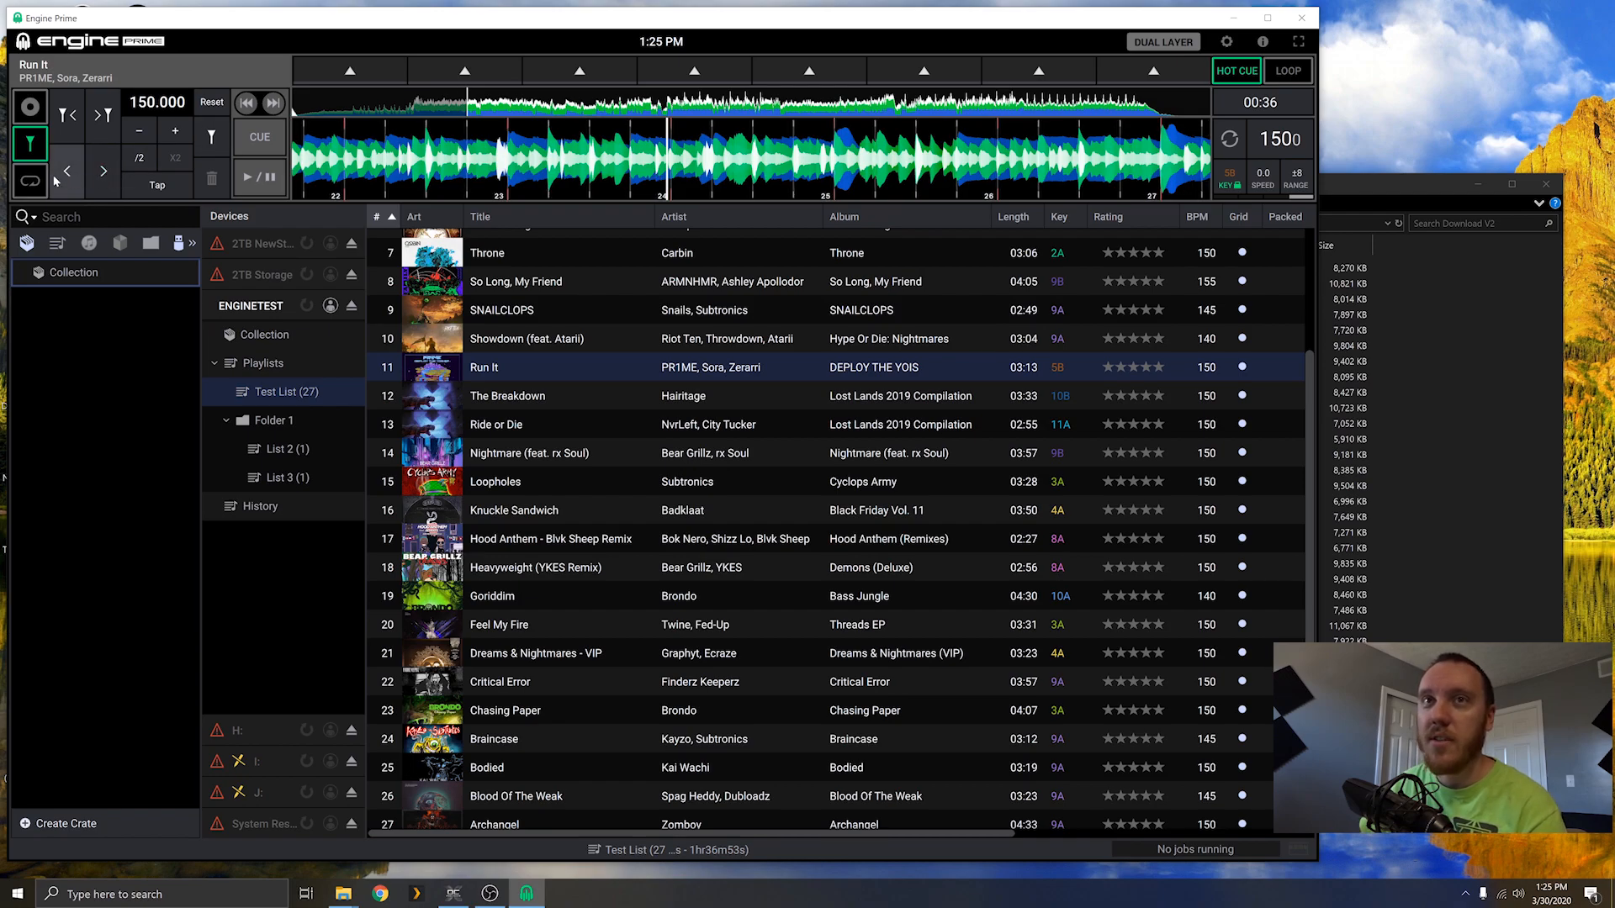
pyautogui.click(139, 158)
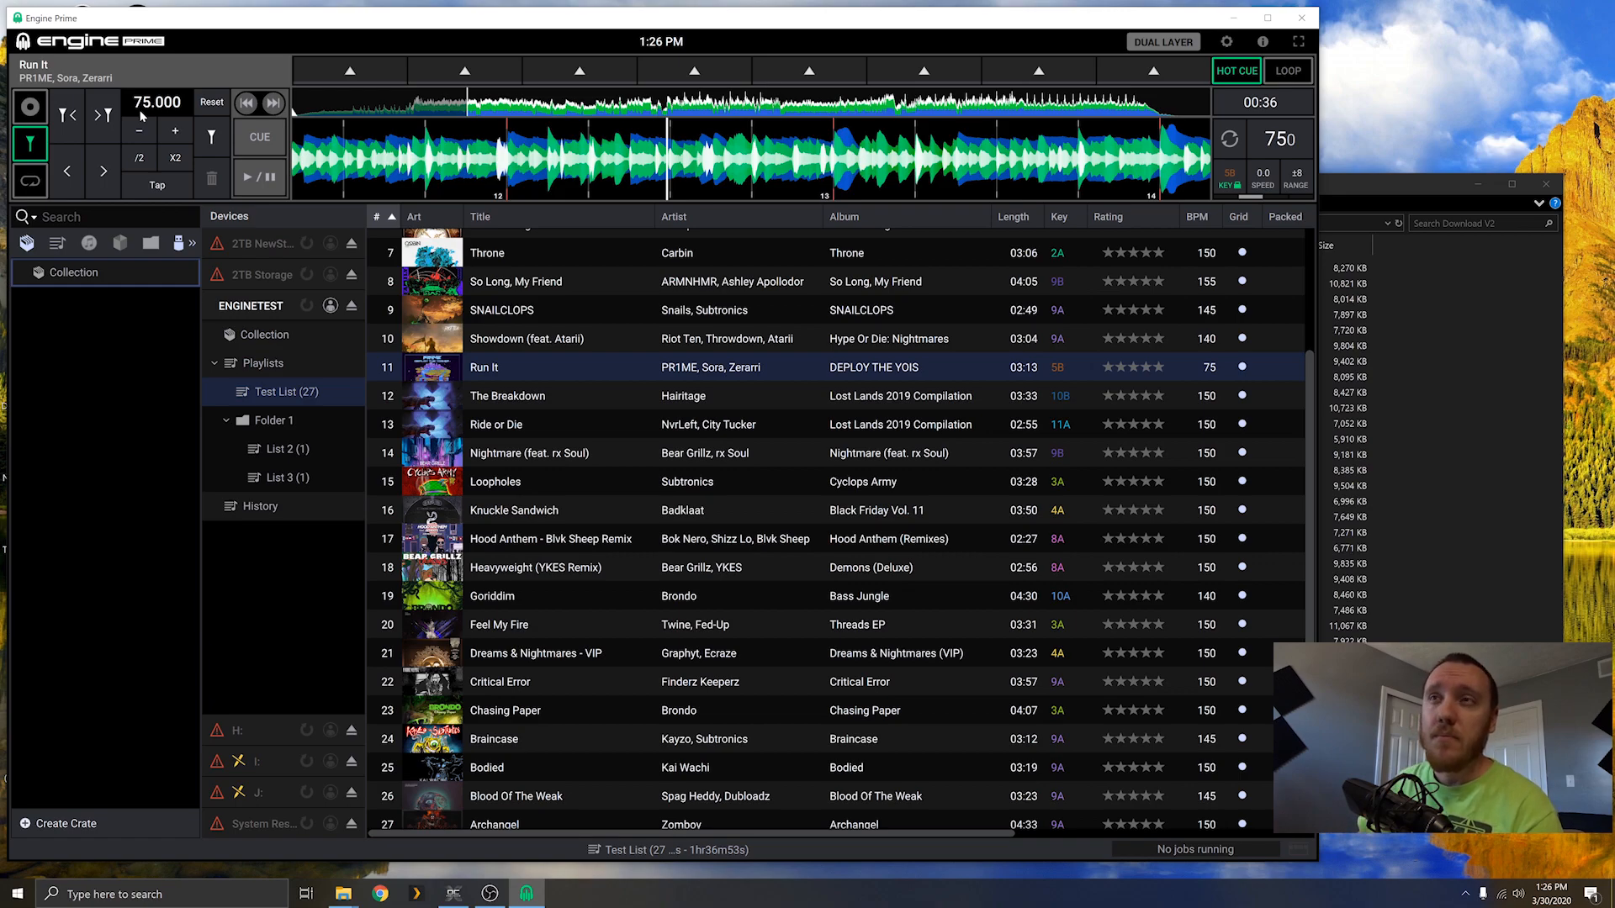
pyautogui.click(165, 160)
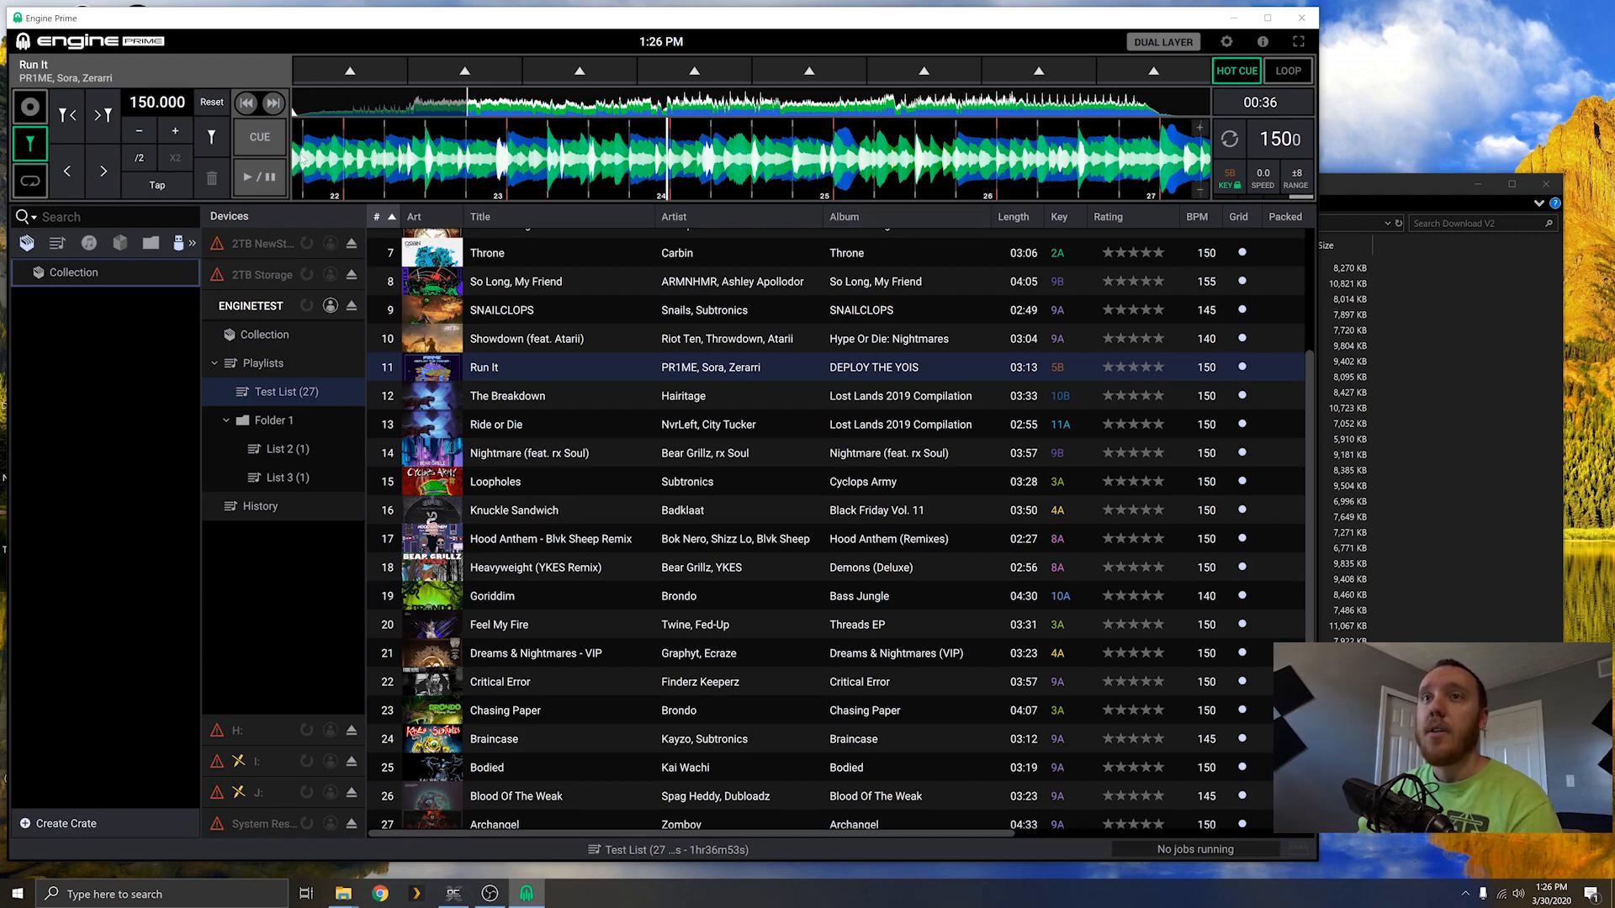
# Step: Move the playhead to 00:31 and adjust Run It's tempo up and down in fine increments, returning it to 150.000 BPM
pyautogui.click(442, 108)
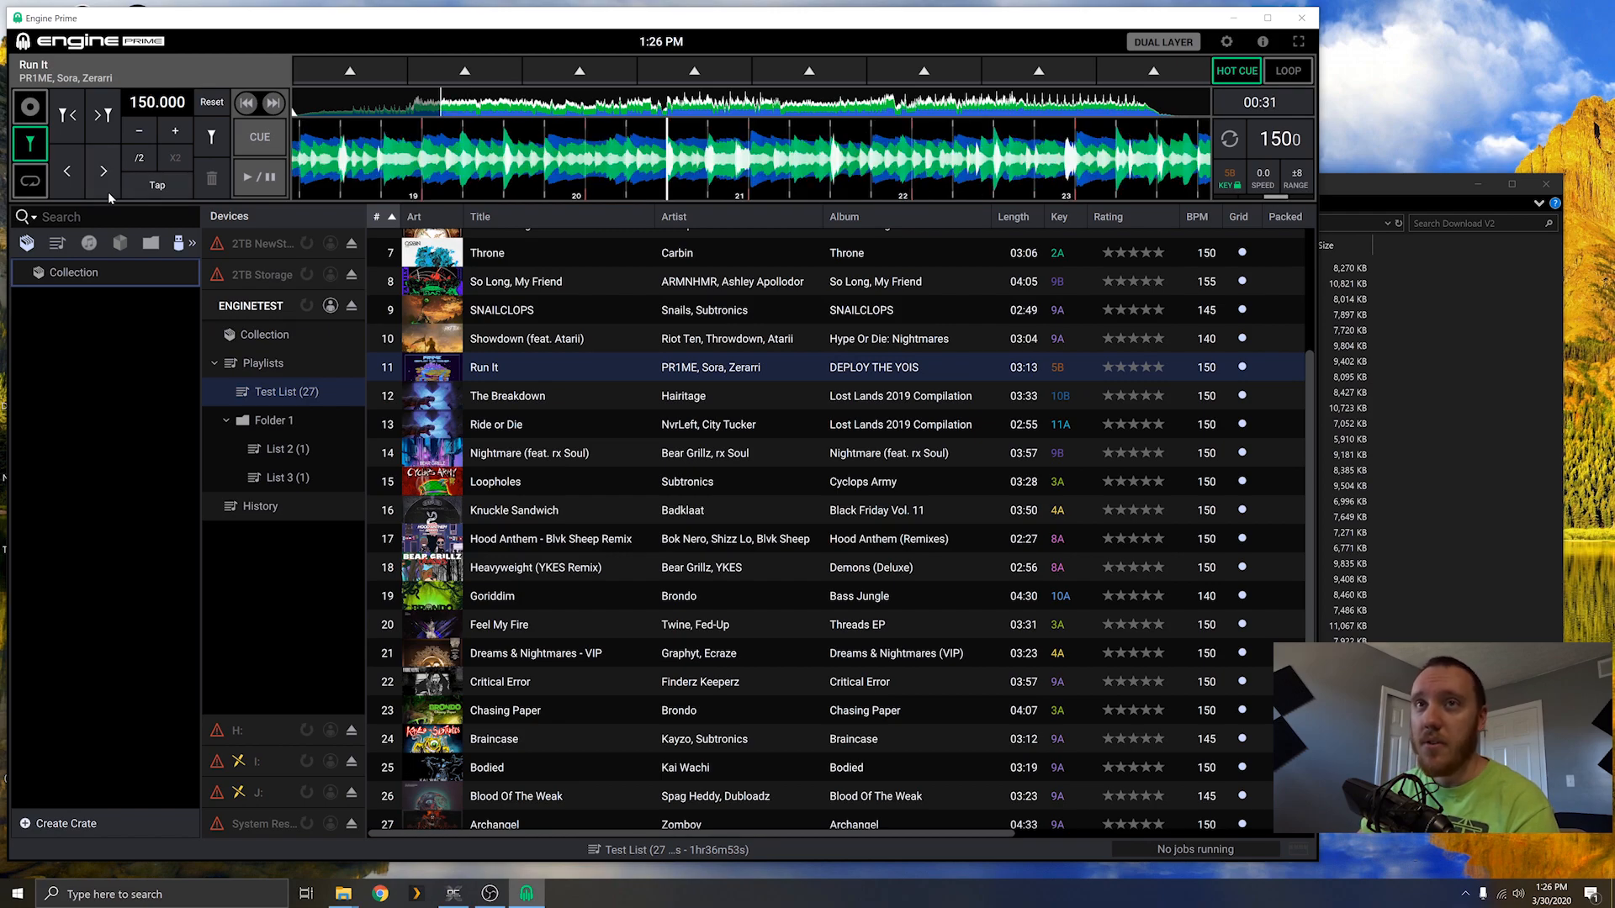
pyautogui.click(140, 131)
pyautogui.click(163, 134)
pyautogui.click(162, 133)
pyautogui.click(162, 134)
pyautogui.click(161, 134)
pyautogui.click(145, 128)
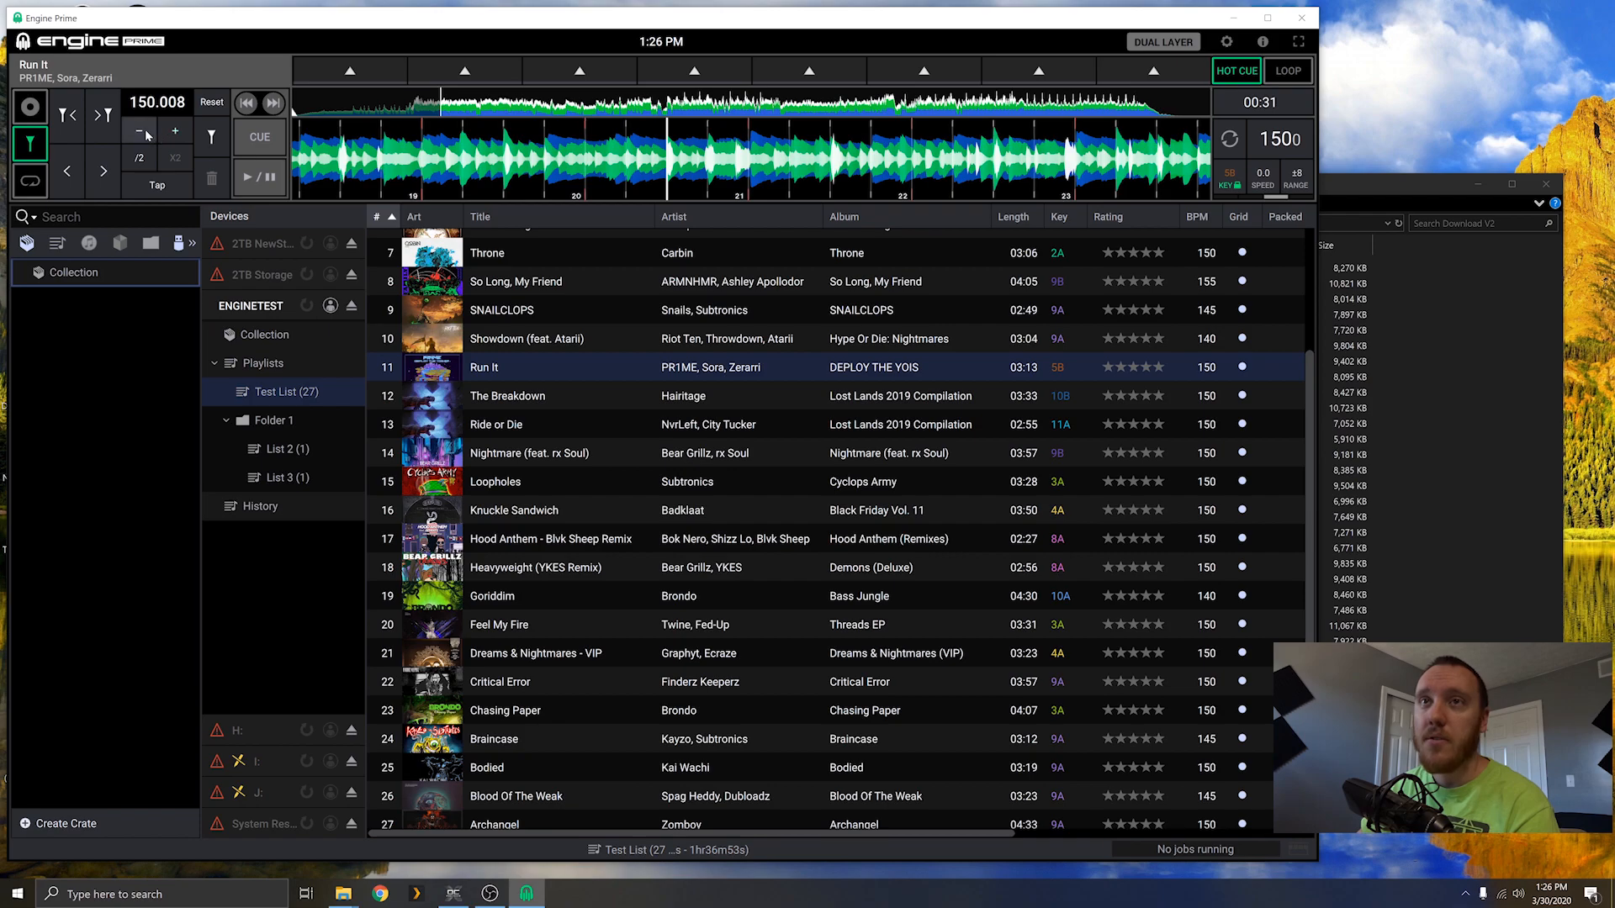
pyautogui.click(145, 129)
pyautogui.click(145, 129)
pyautogui.click(144, 128)
pyautogui.click(169, 128)
pyautogui.click(145, 129)
pyautogui.click(145, 130)
pyautogui.click(145, 130)
pyautogui.click(167, 130)
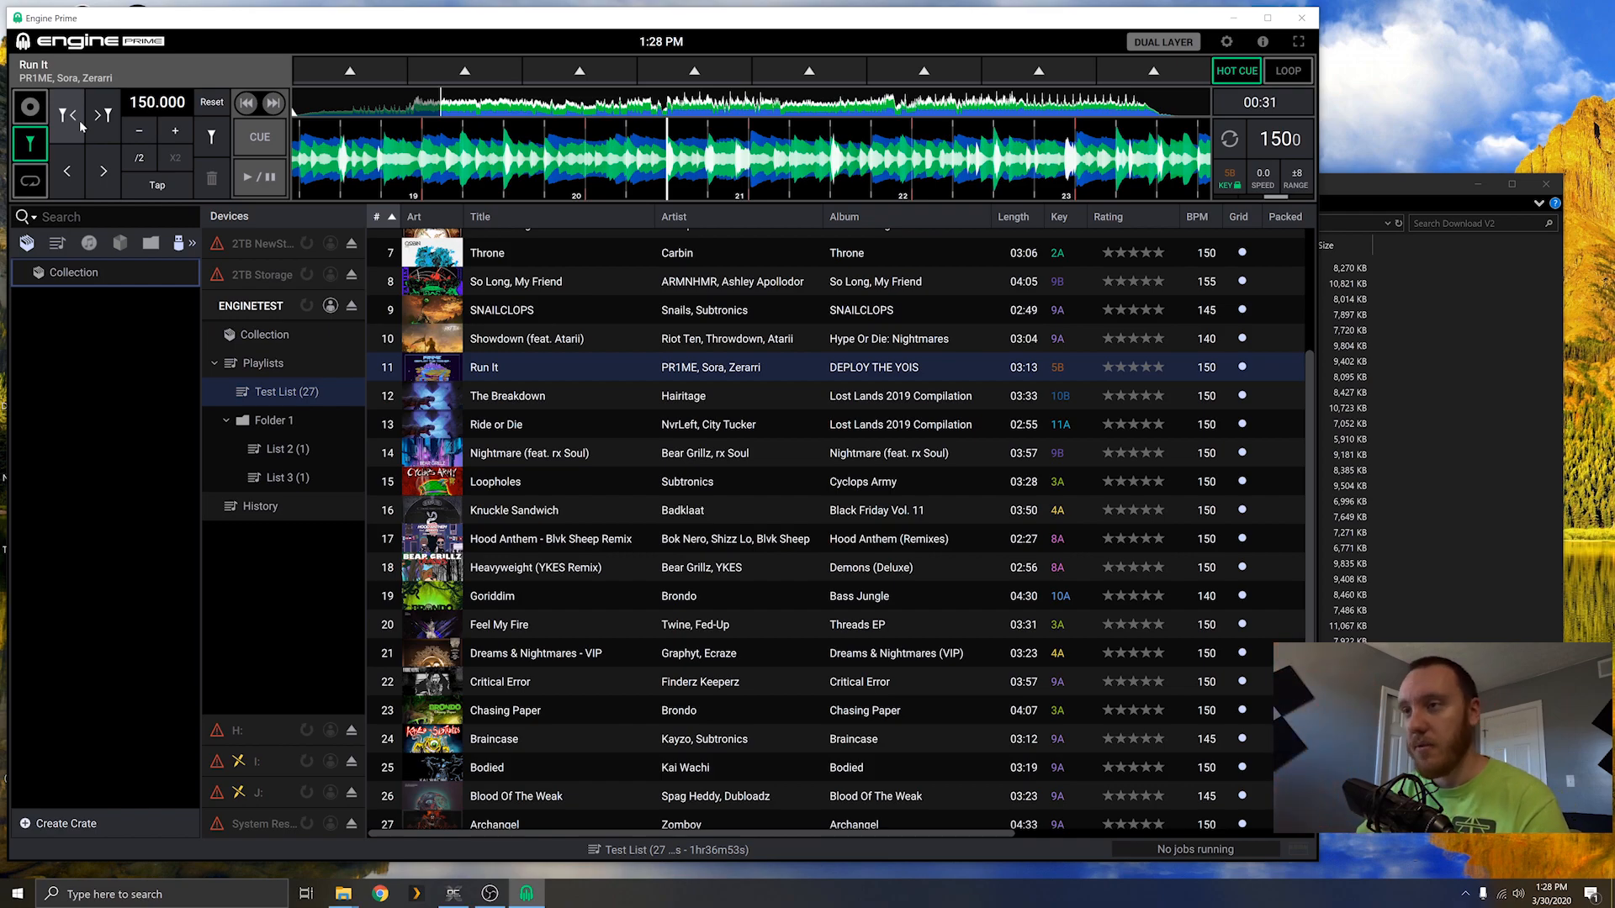
# Step: Browse the tracks in Test List and load Hood Anthem - Blvk Sheep Remix
pyautogui.click(715, 427)
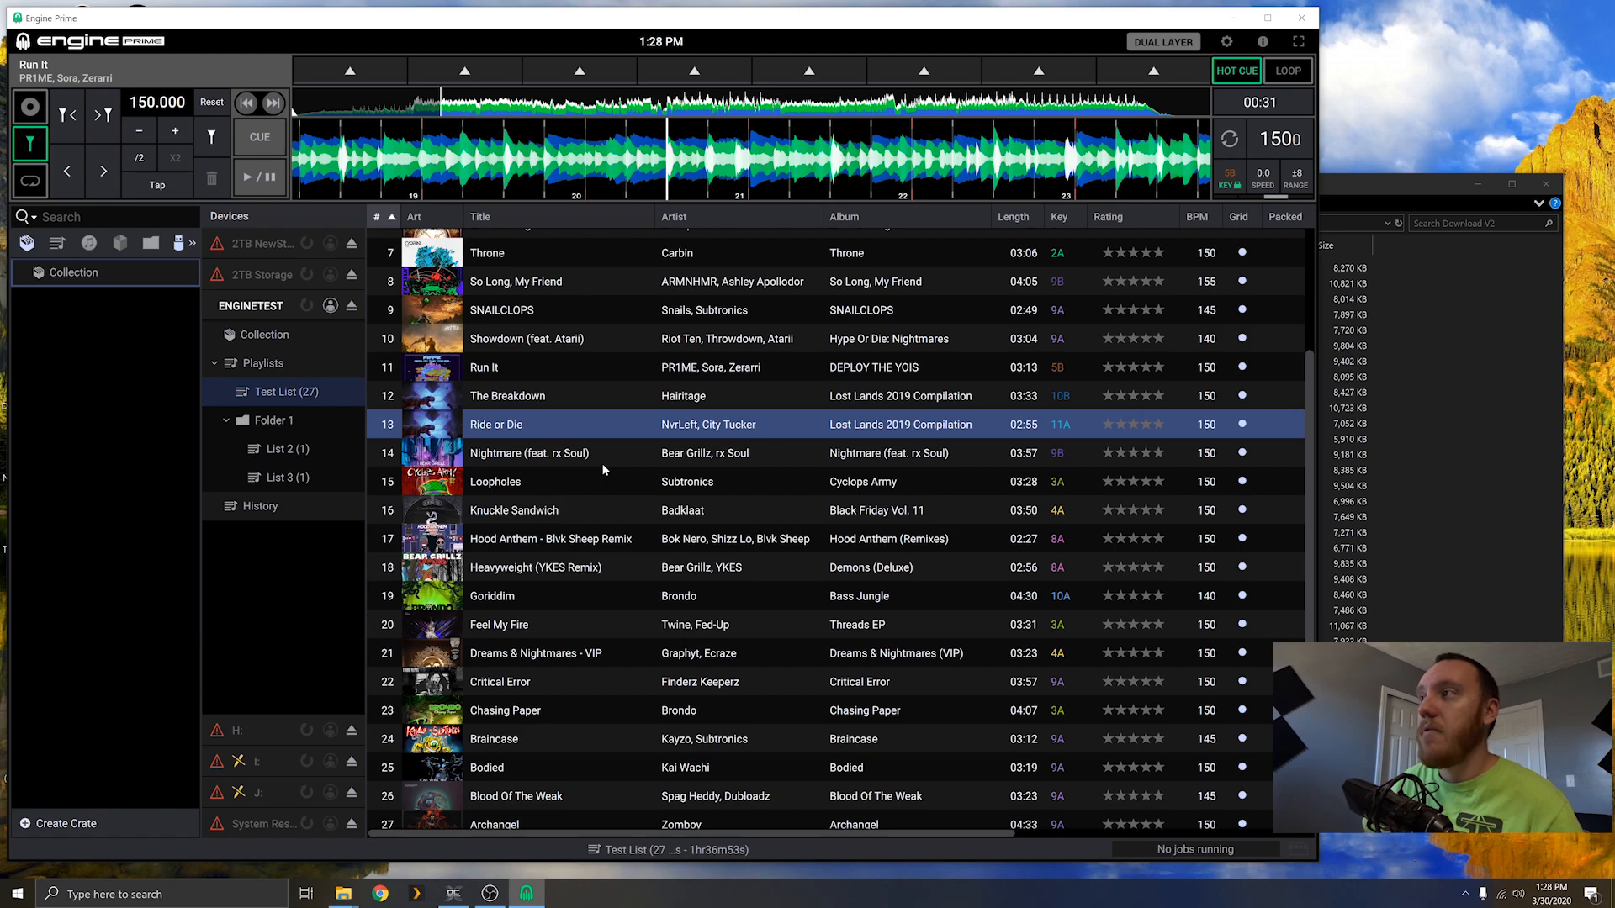
pyautogui.scroll(2, 603, 469)
pyautogui.scroll(-3, 602, 471)
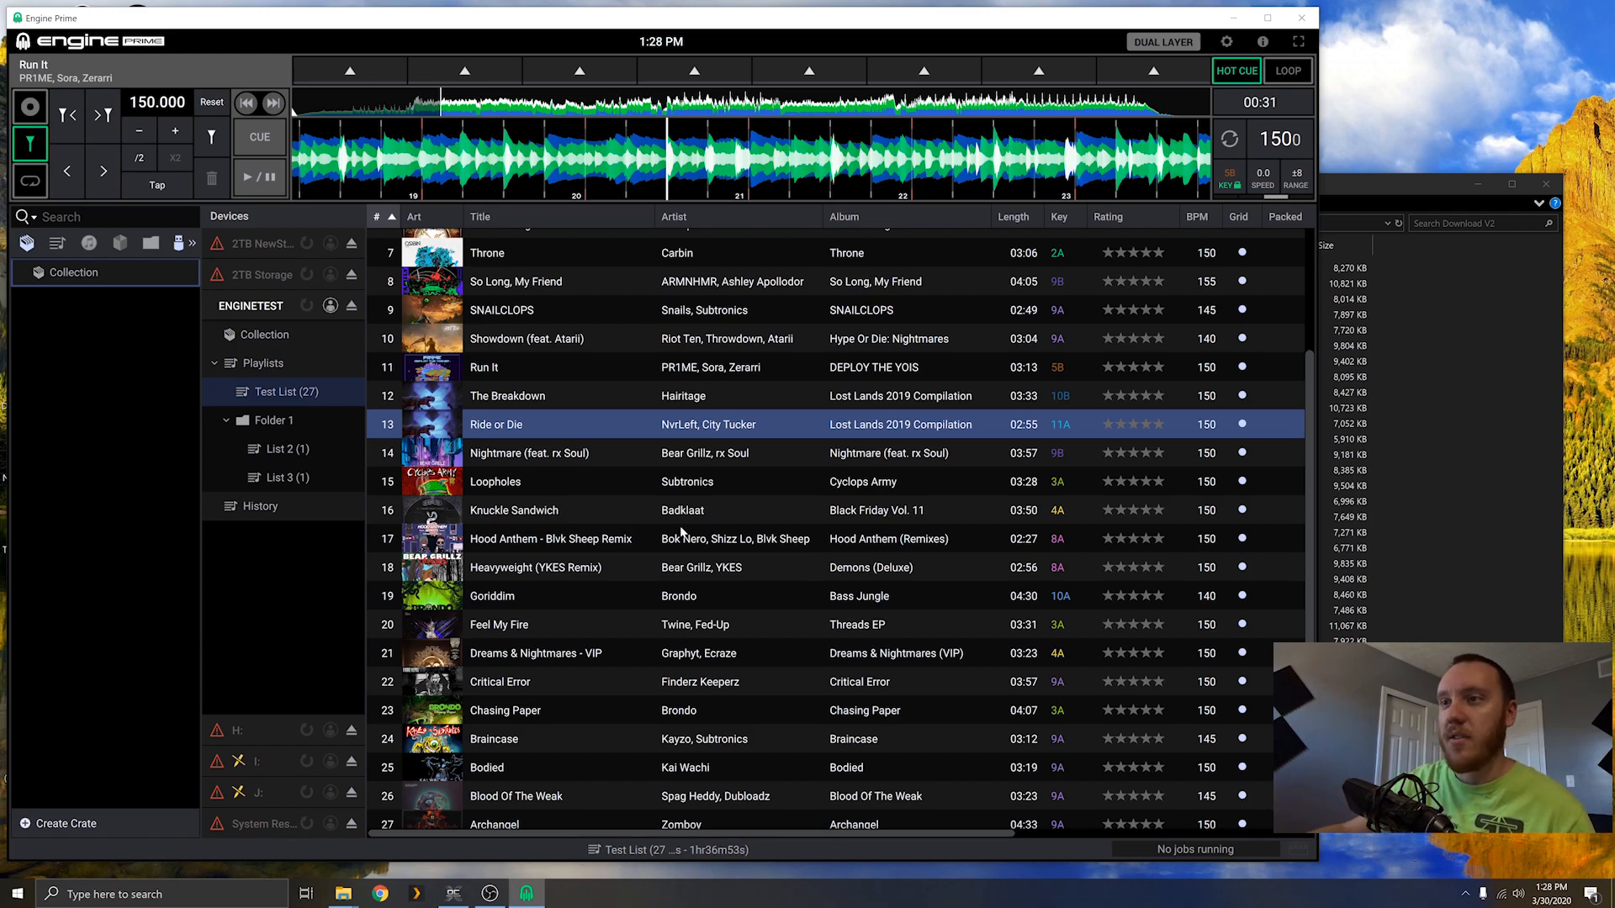
pyautogui.doubleClick(615, 542)
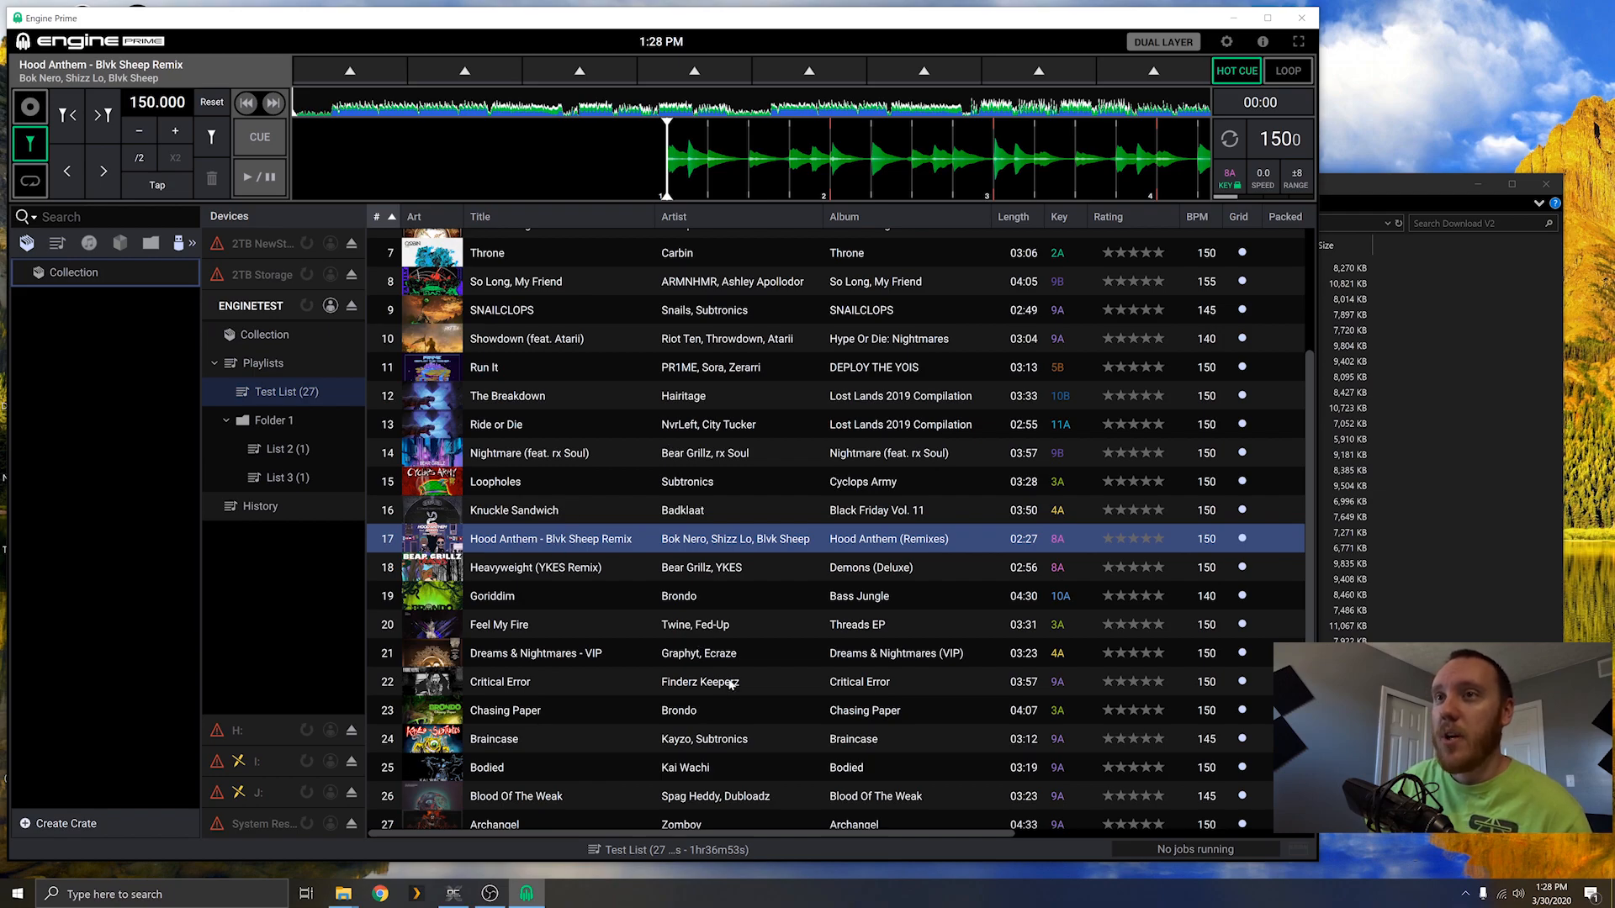
pyautogui.scroll(2, 732, 686)
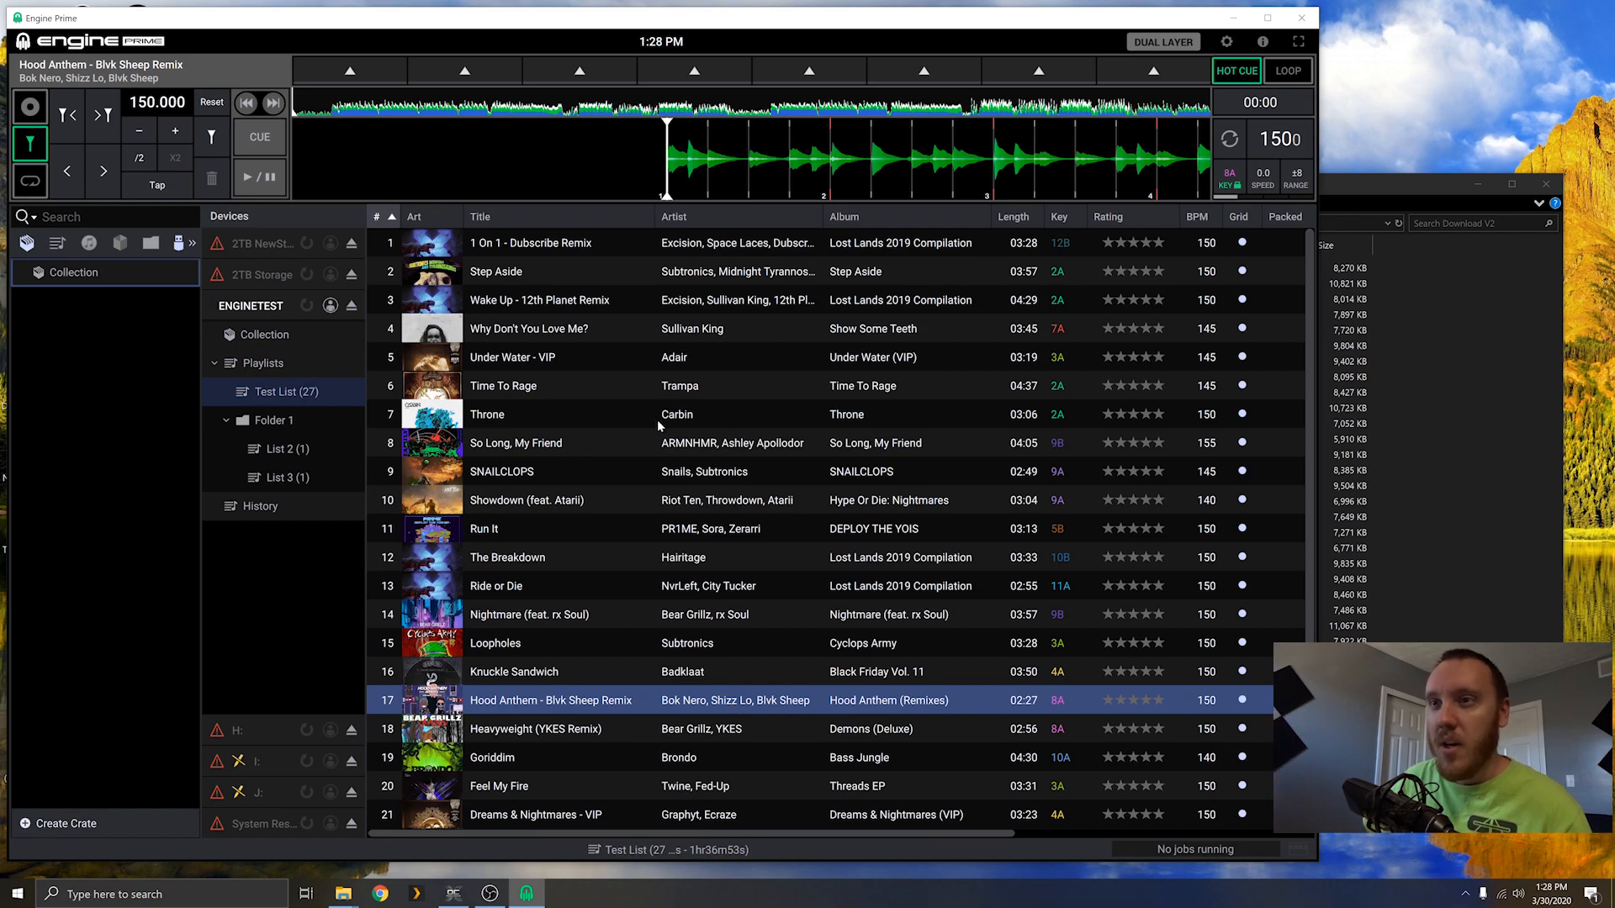
# Step: Load Time To Rage from Test List and set its first hot cue at 00:52
pyautogui.click(604, 389)
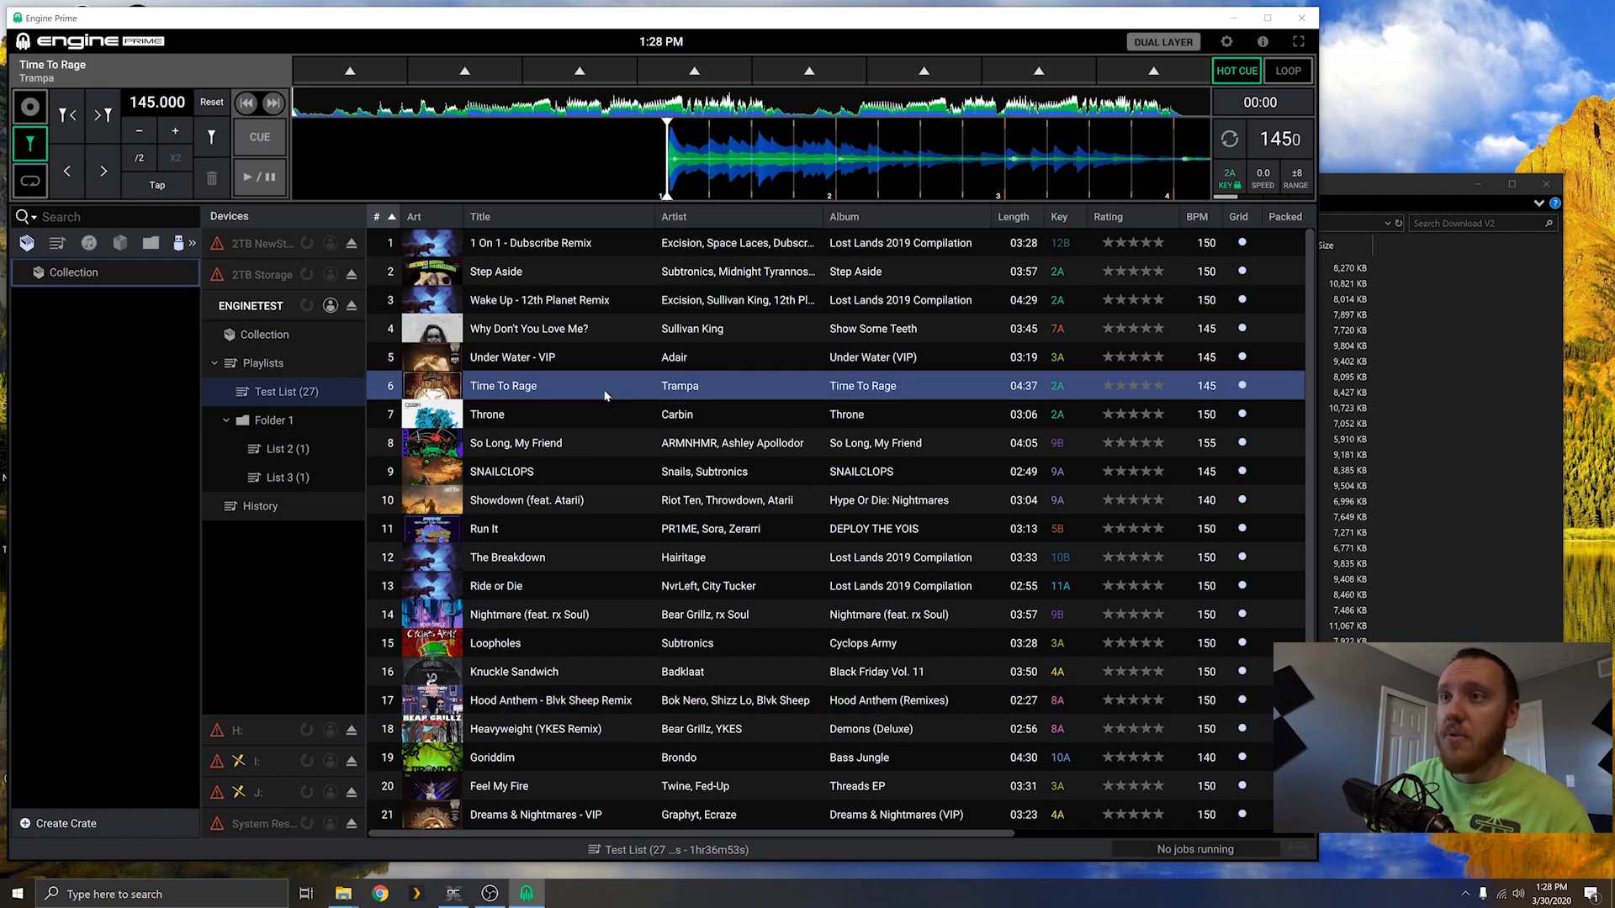
pyautogui.click(467, 108)
pyautogui.press('space')
pyautogui.click(391, 77)
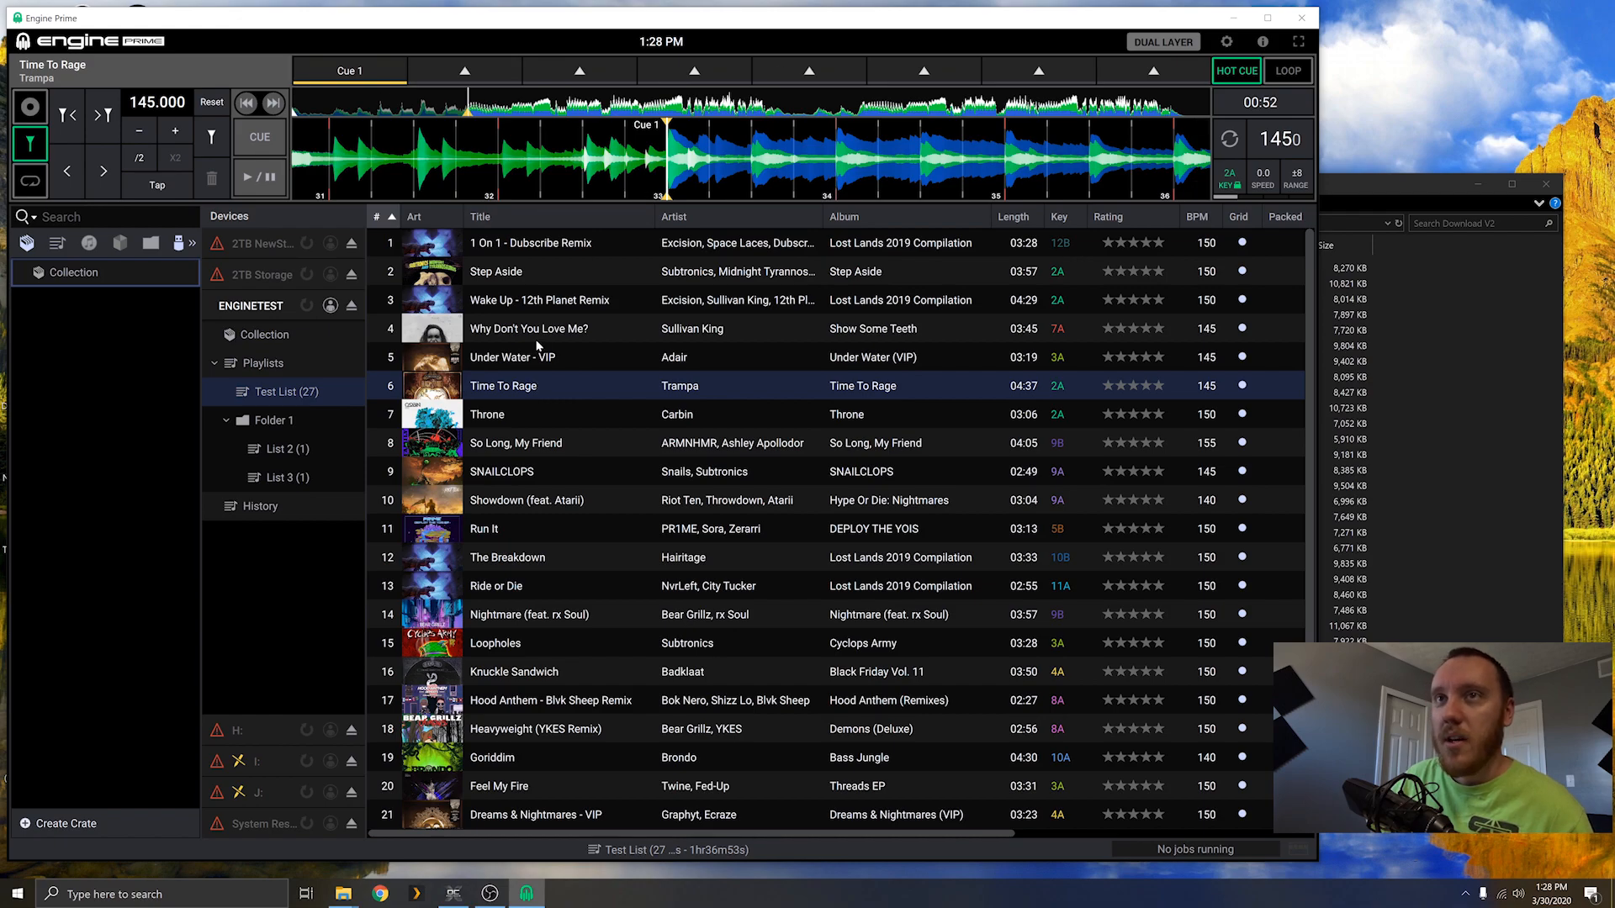
# Step: In the performance preferences, change Cue/Loop Quantization to 1/2 and back to 1, and set Waveform Zoom to 11s
pyautogui.click(1226, 42)
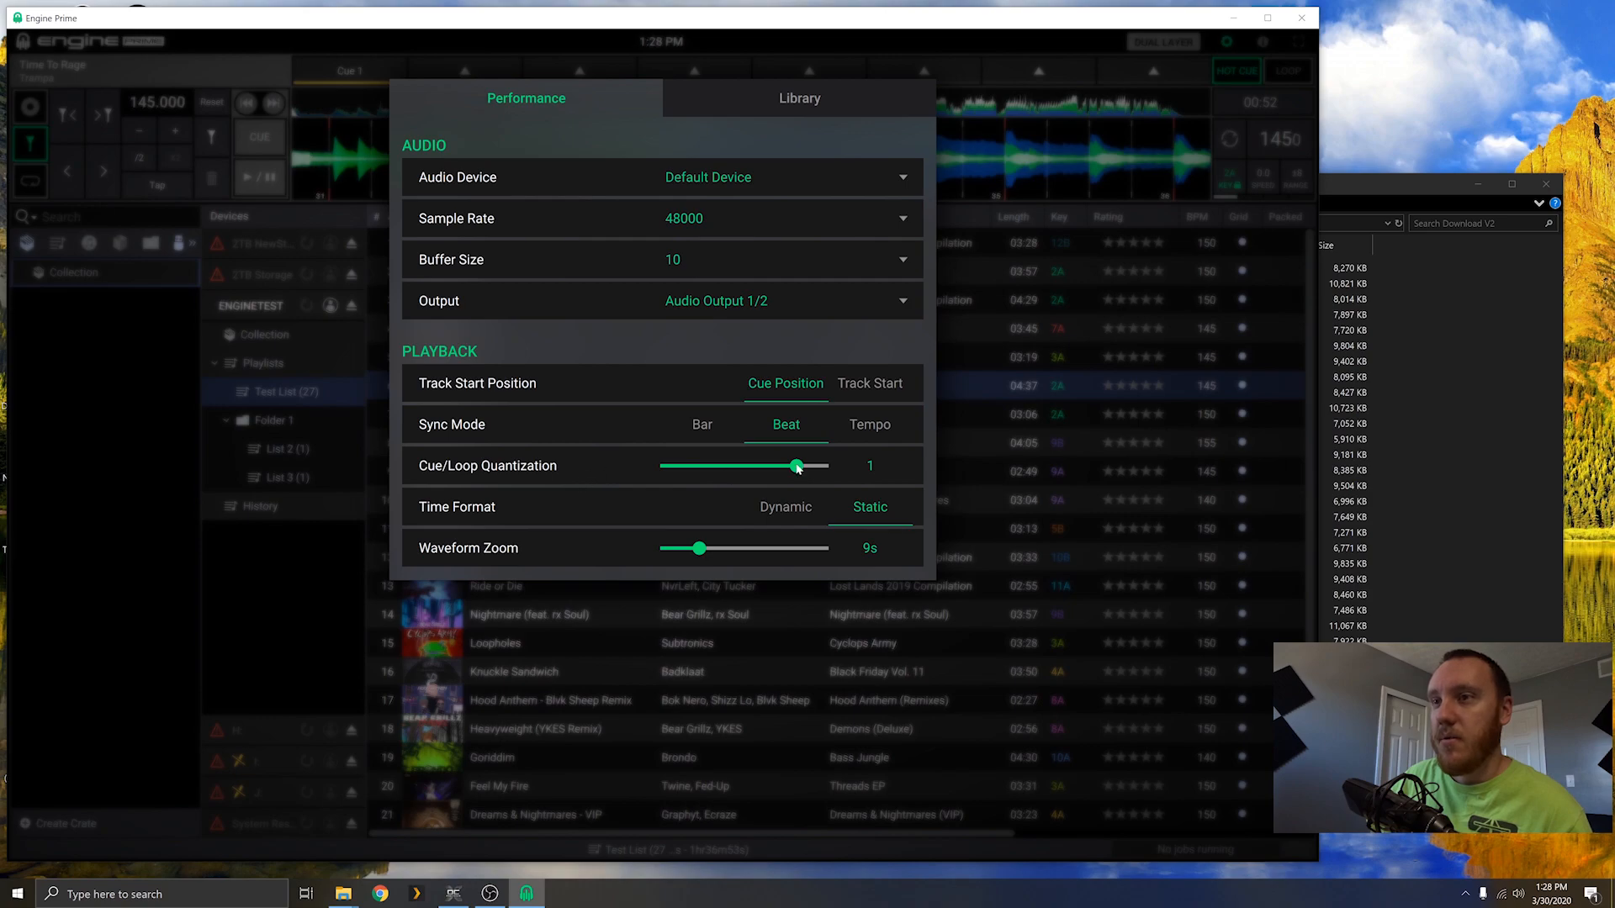
pyautogui.moveTo(797, 469); pyautogui.dragTo(761, 468)
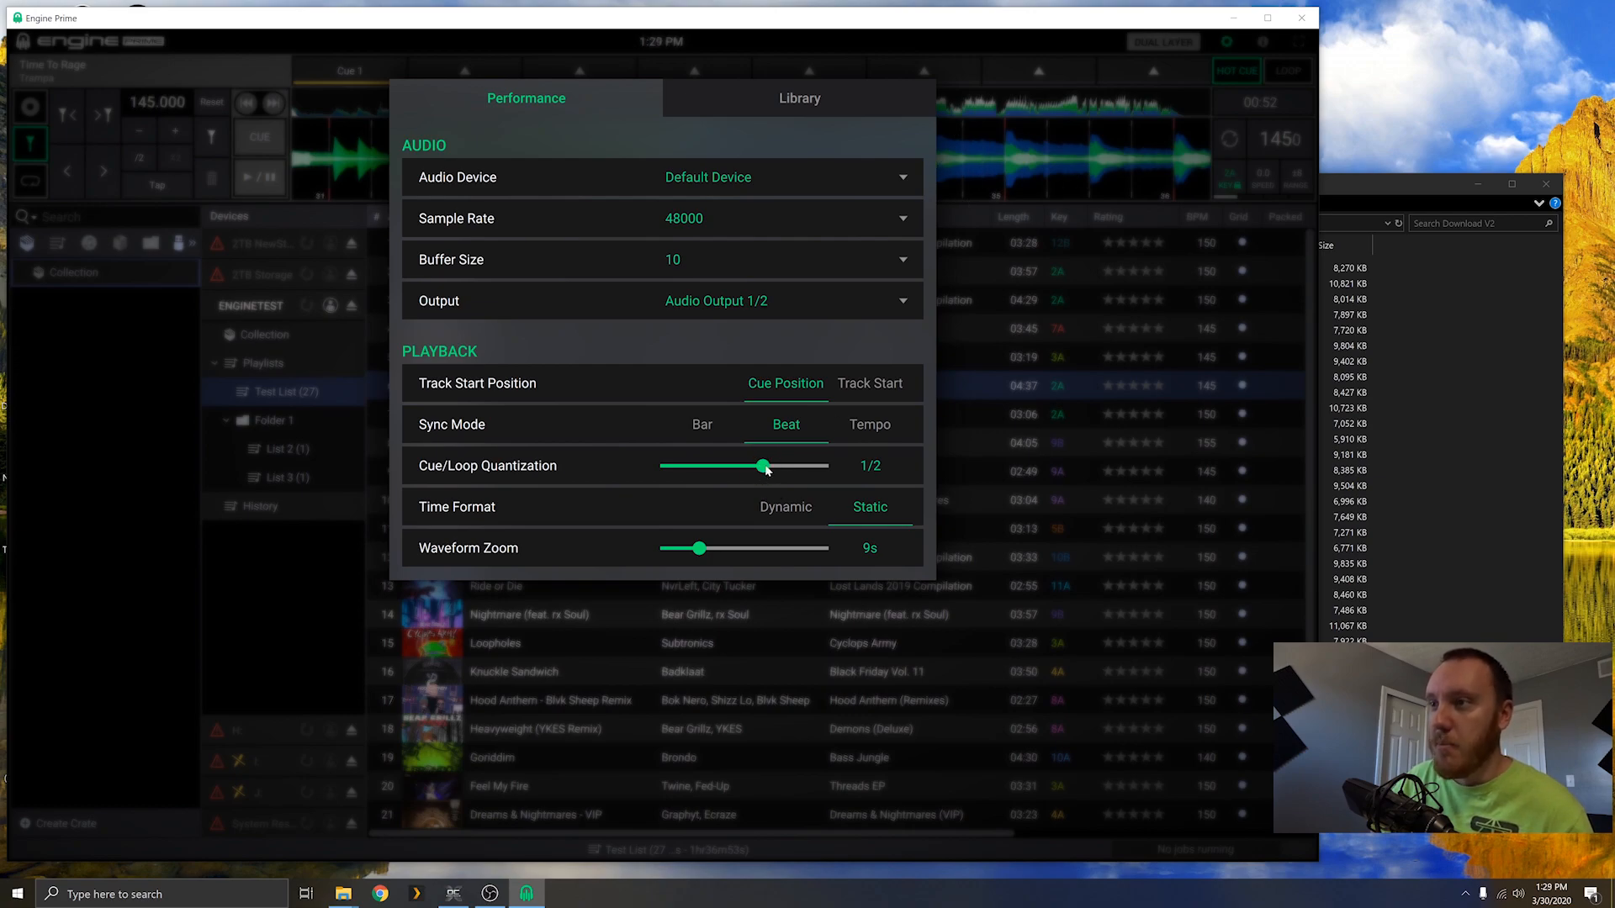
pyautogui.moveTo(766, 471); pyautogui.dragTo(788, 472)
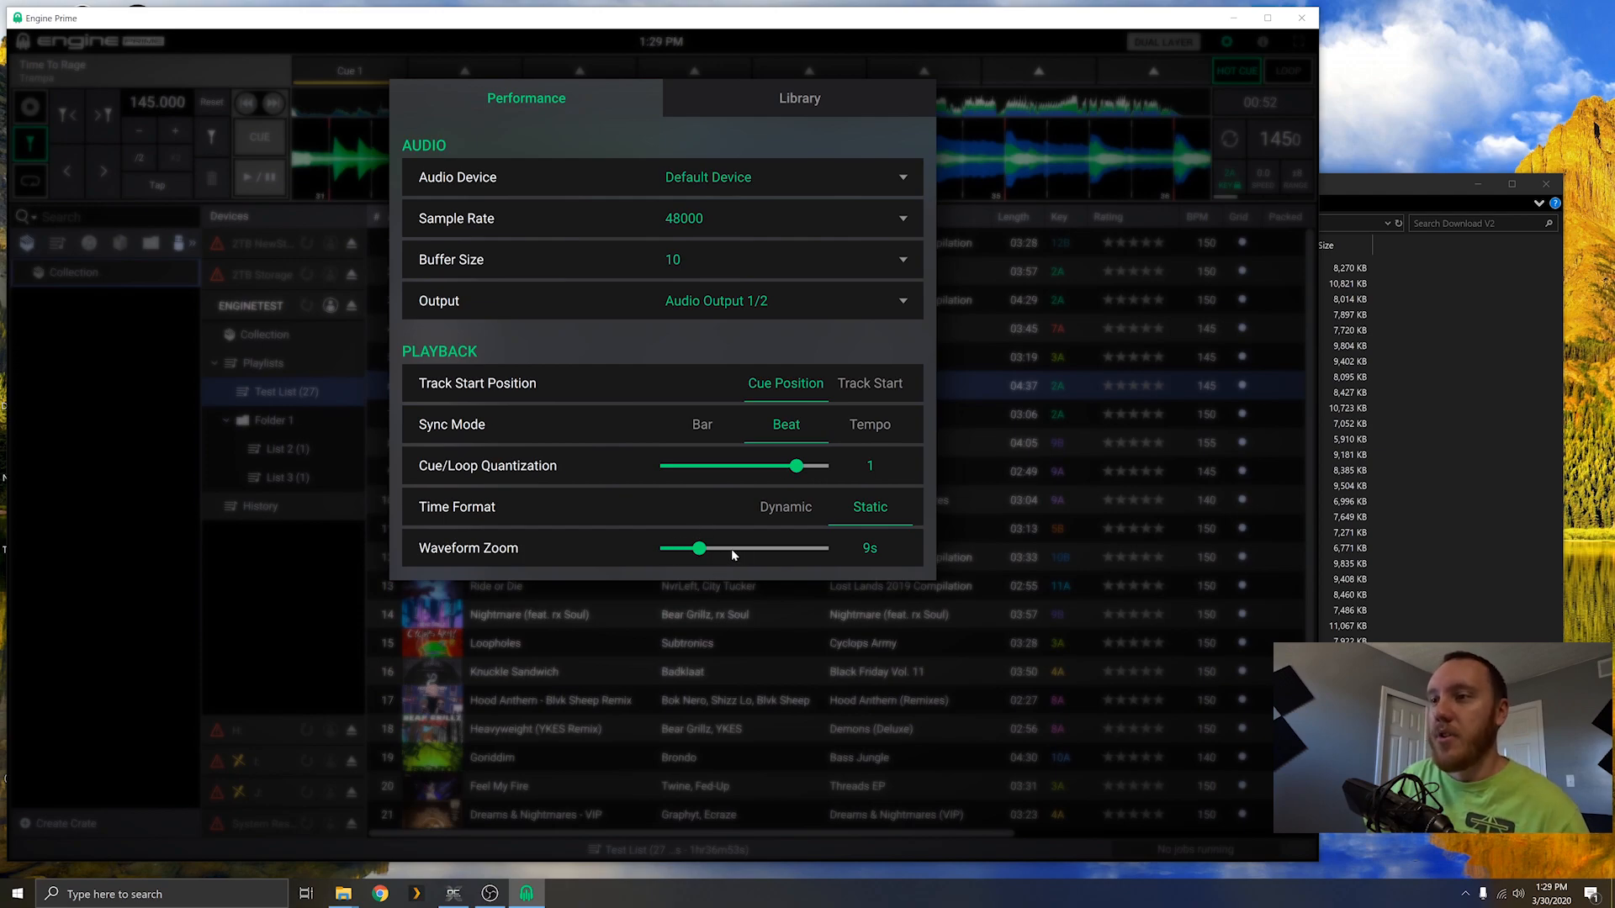
pyautogui.moveTo(700, 549)
pyautogui.mouseDown()
pyautogui.moveTo(832, 565)
pyautogui.moveTo(709, 560)
pyautogui.mouseUp()
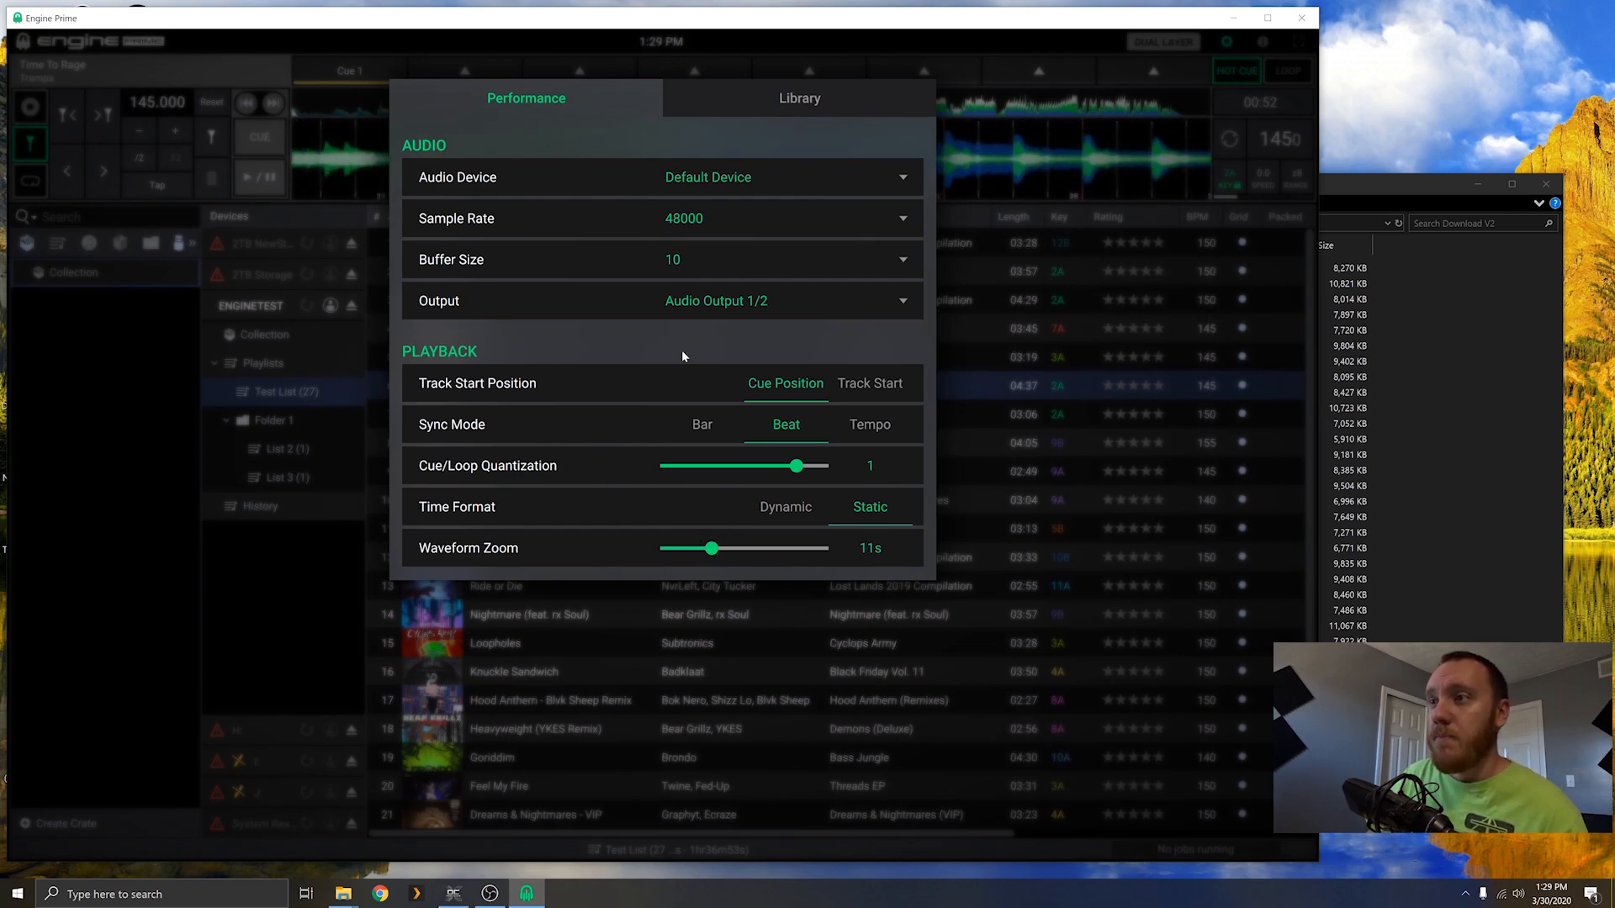
# Step: Switch the library's Key Notation to Flats, back to Camelot and again to Flats, and close the preferences
pyautogui.click(706, 105)
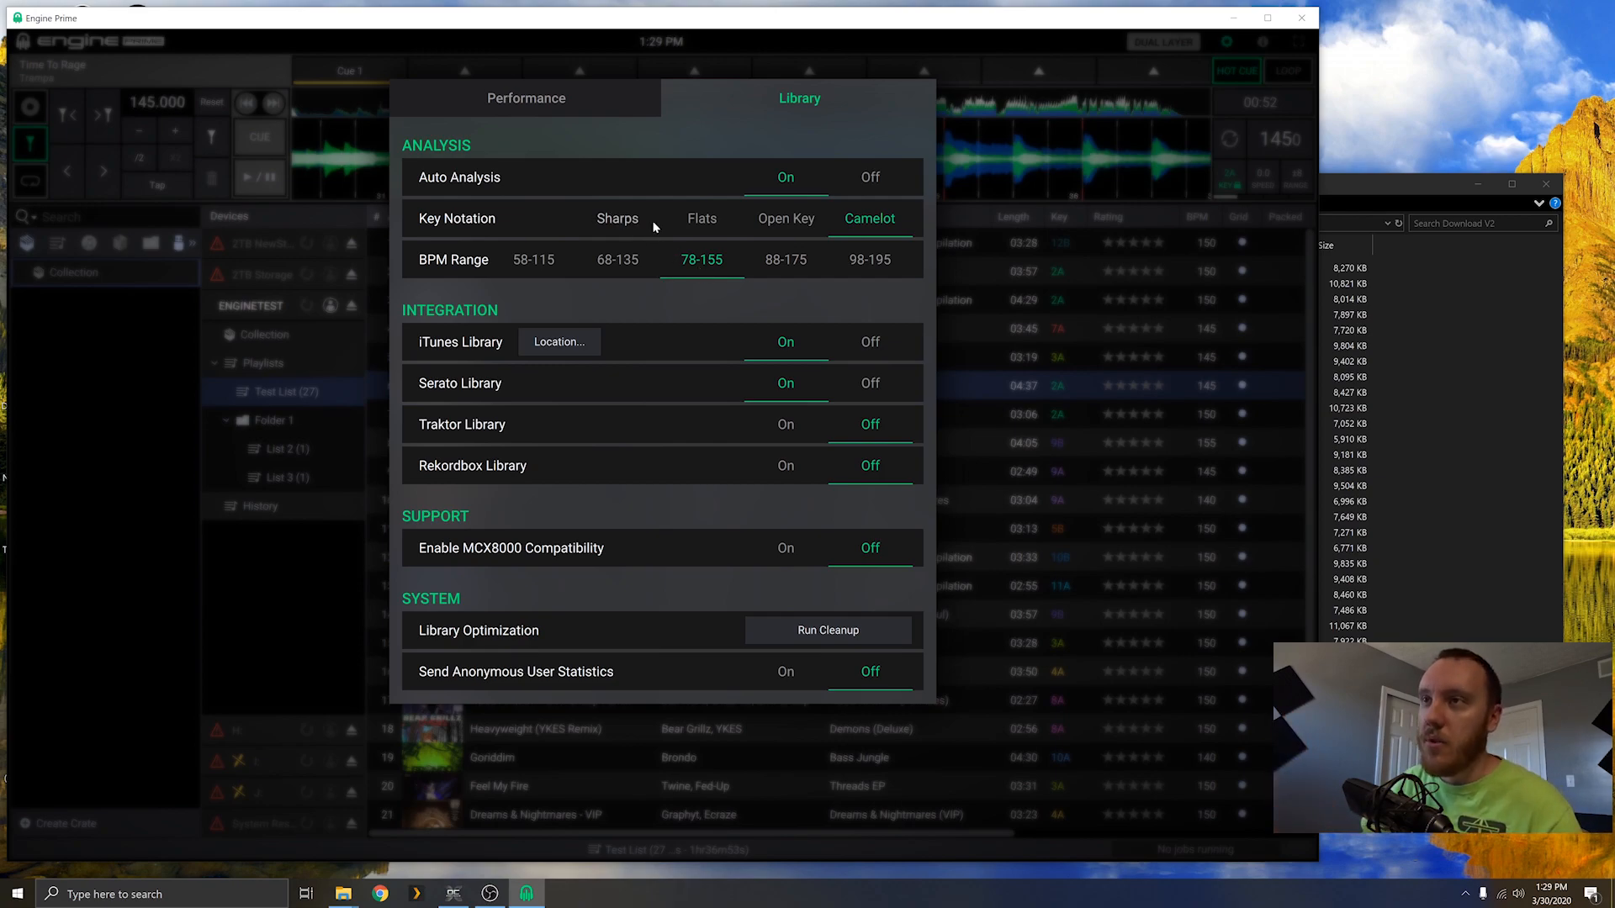
pyautogui.click(706, 229)
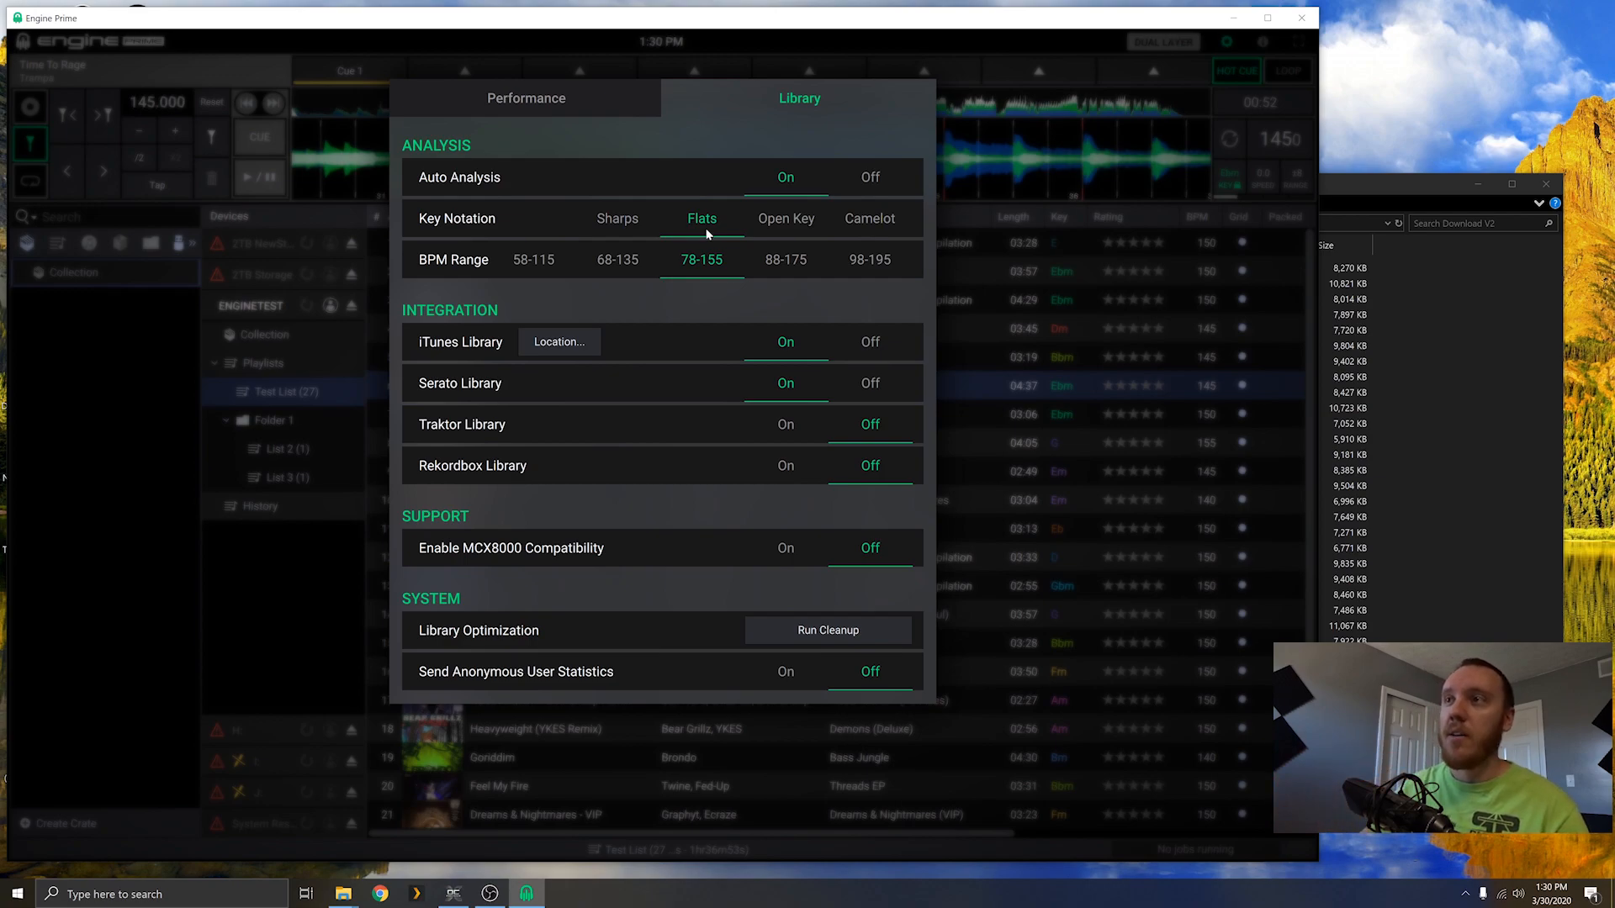
pyautogui.click(871, 229)
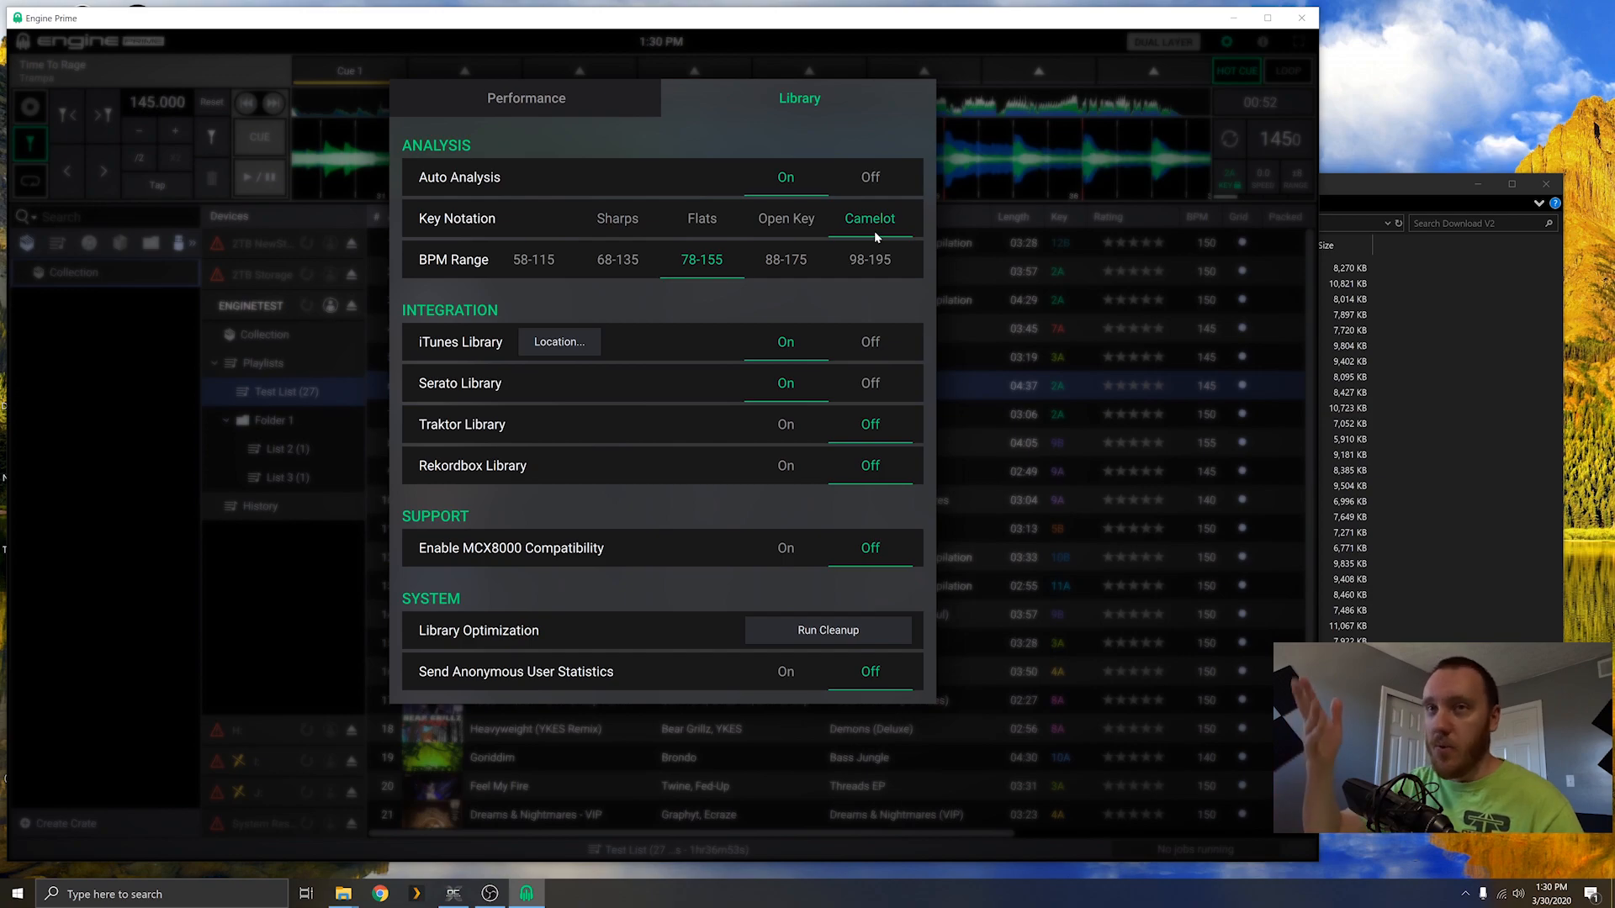
pyautogui.click(716, 220)
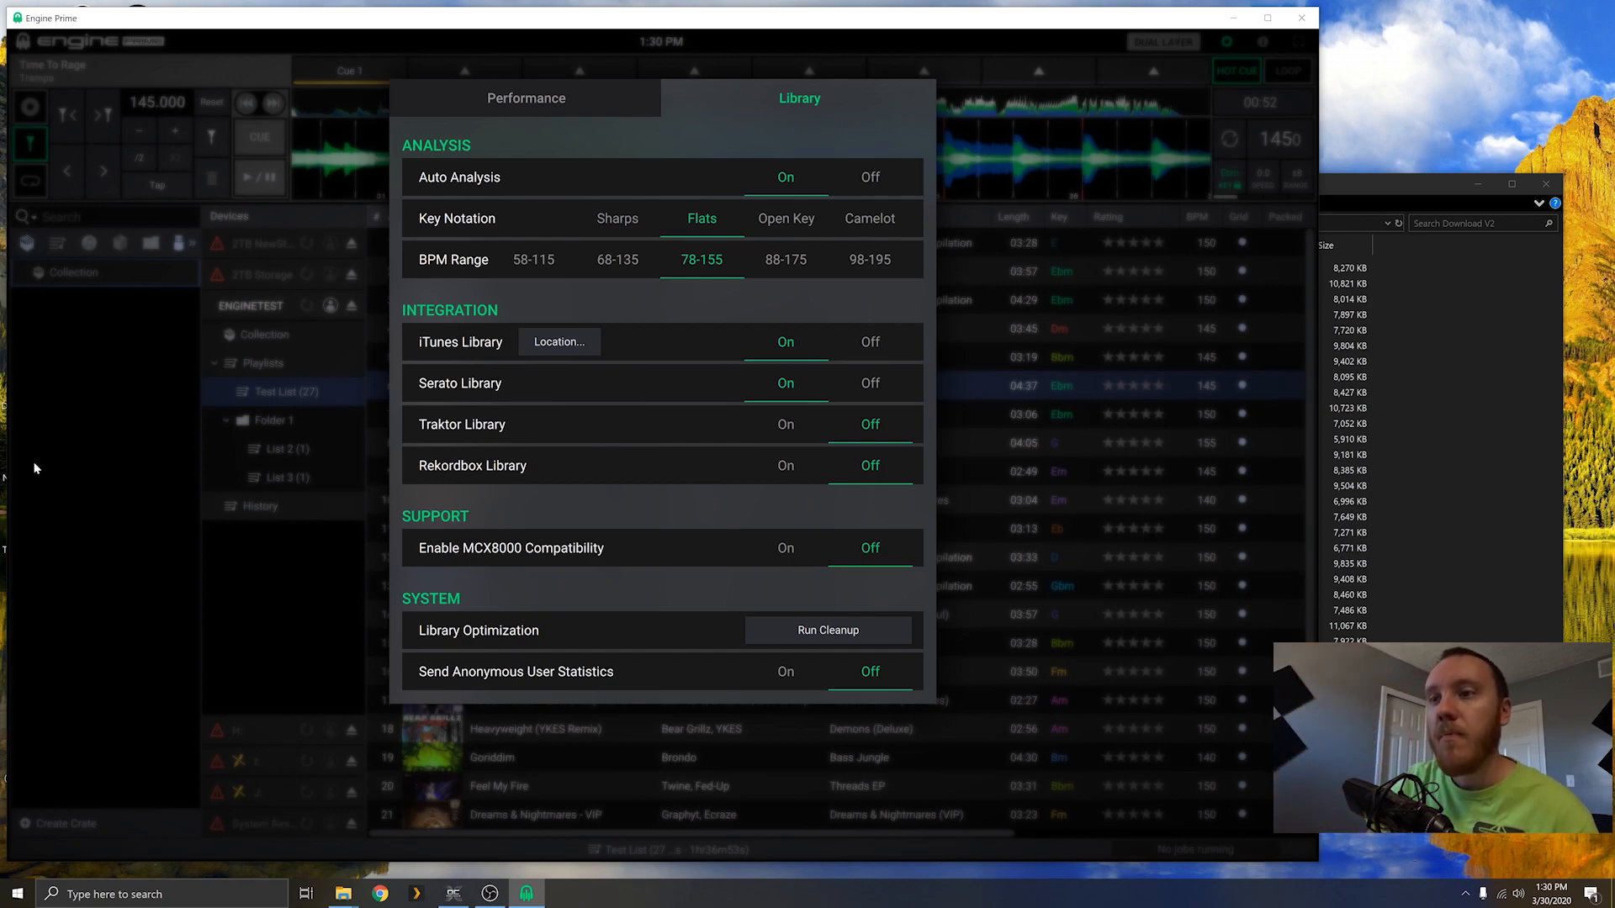
pyautogui.click(629, 87)
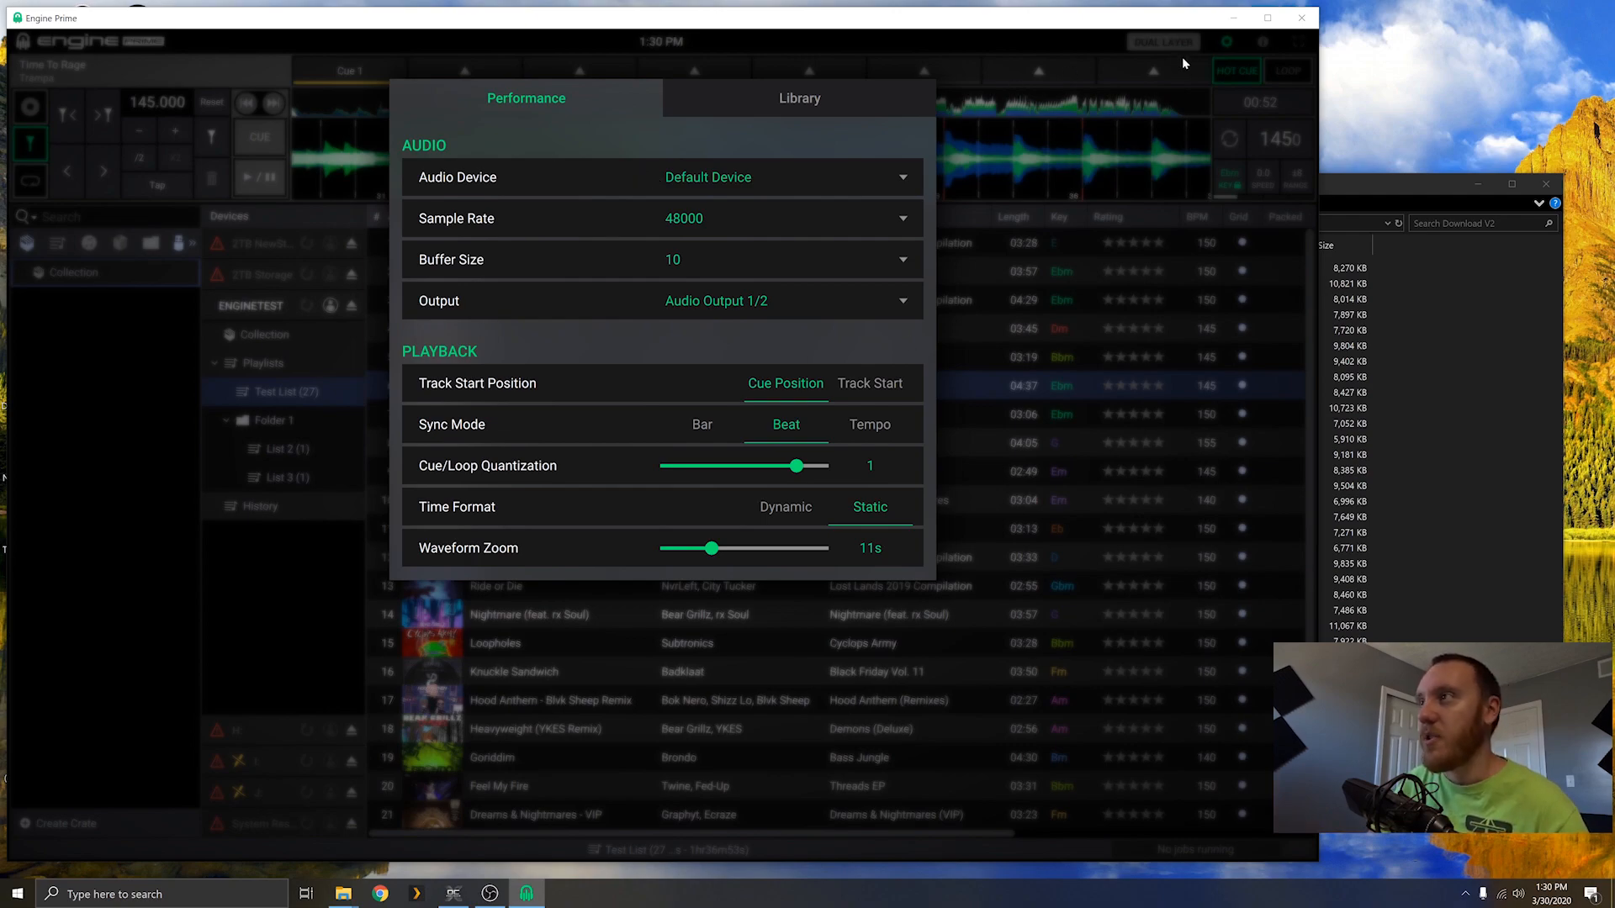
pyautogui.click(1226, 41)
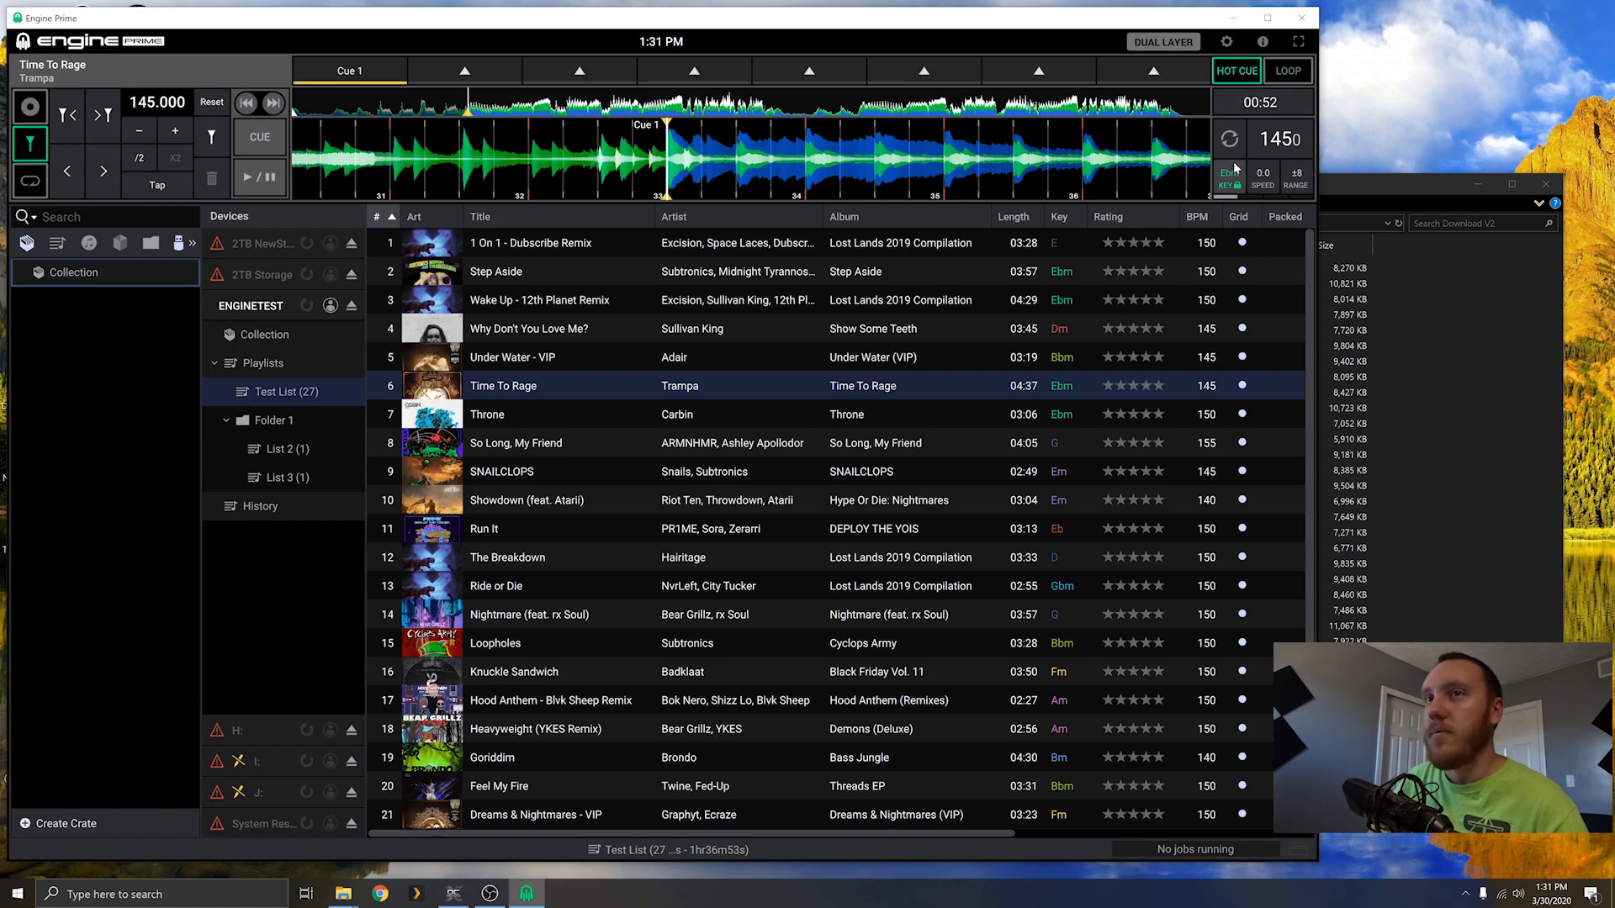
# Step: Show the artwork view for Time To Rage and load Under Water - VIP onto deck B in the dual-layer layout
pyautogui.click(27, 111)
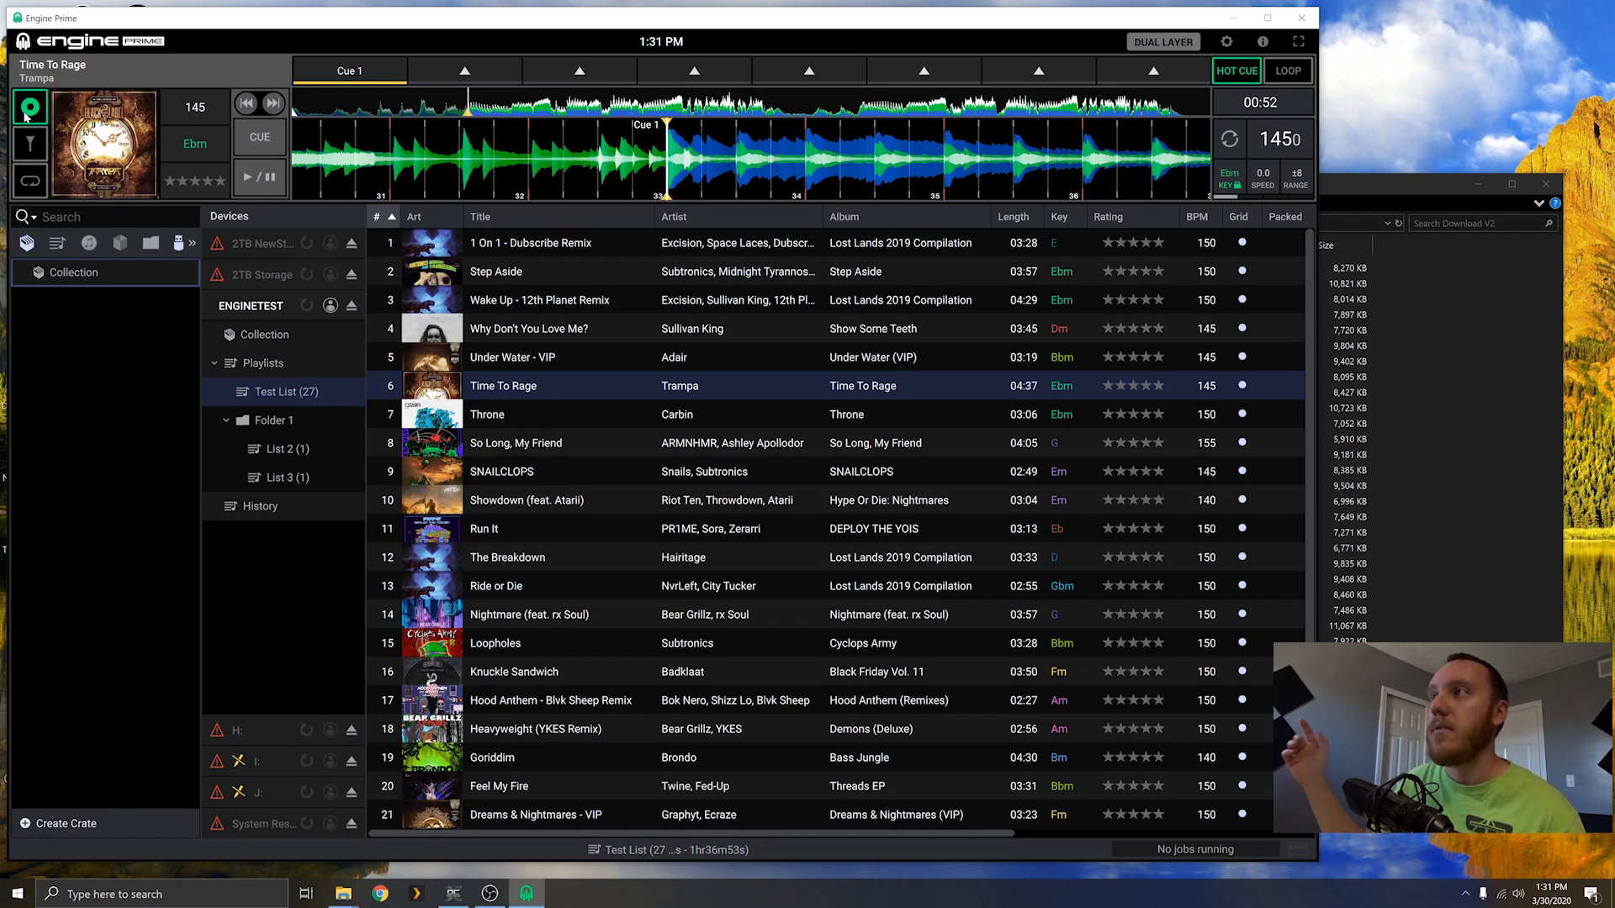
pyautogui.click(1163, 42)
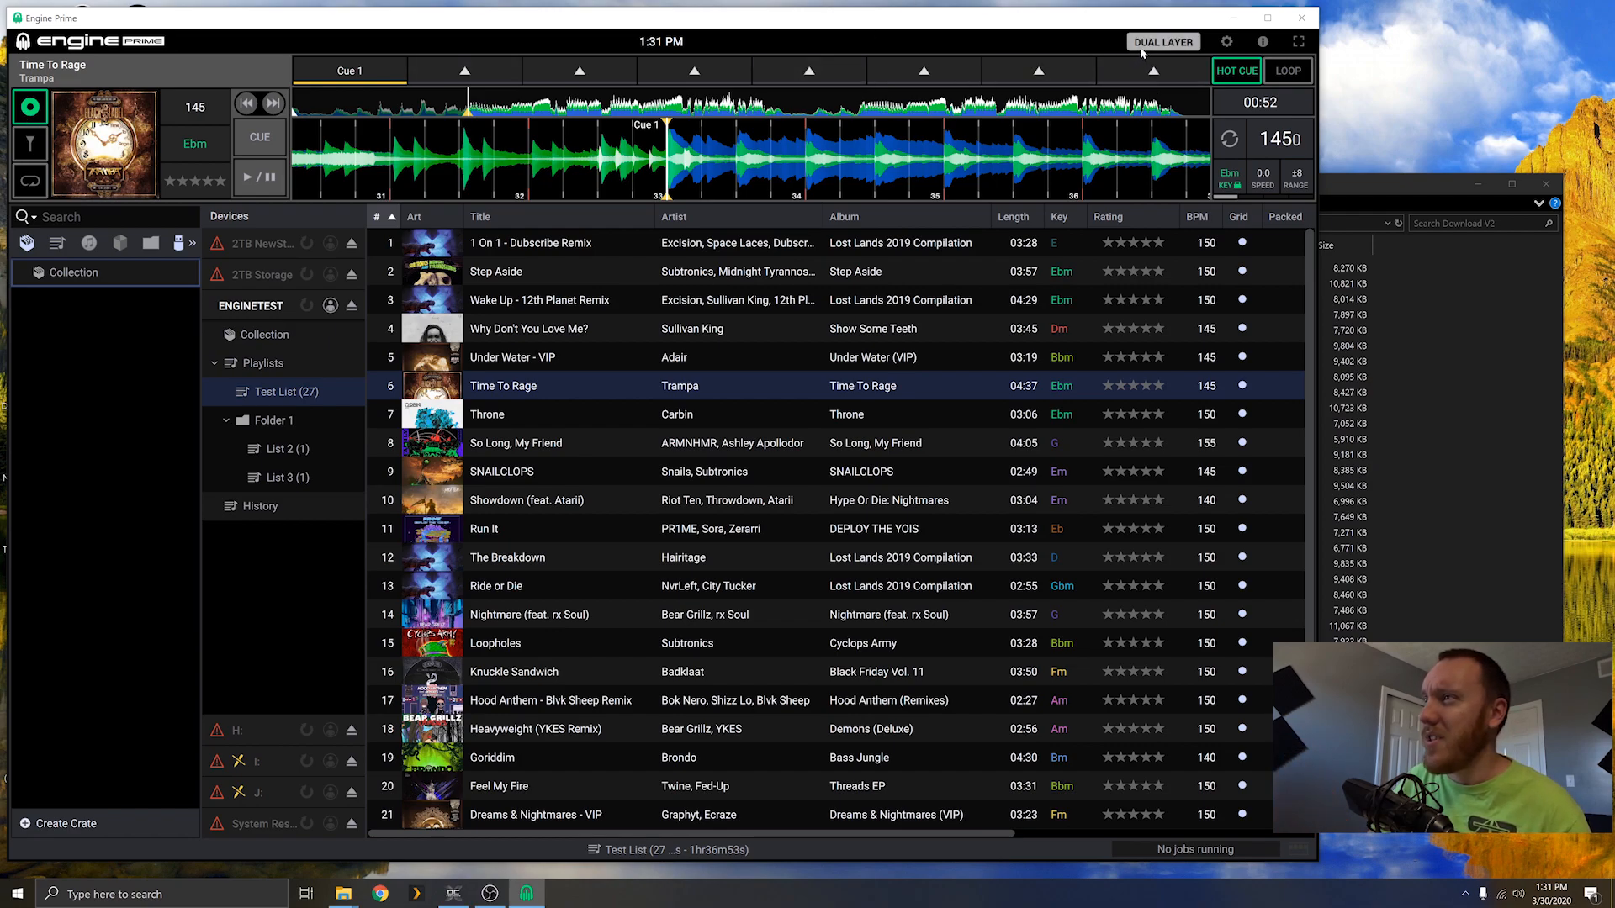
pyautogui.moveTo(501, 507); pyautogui.dragTo(170, 269)
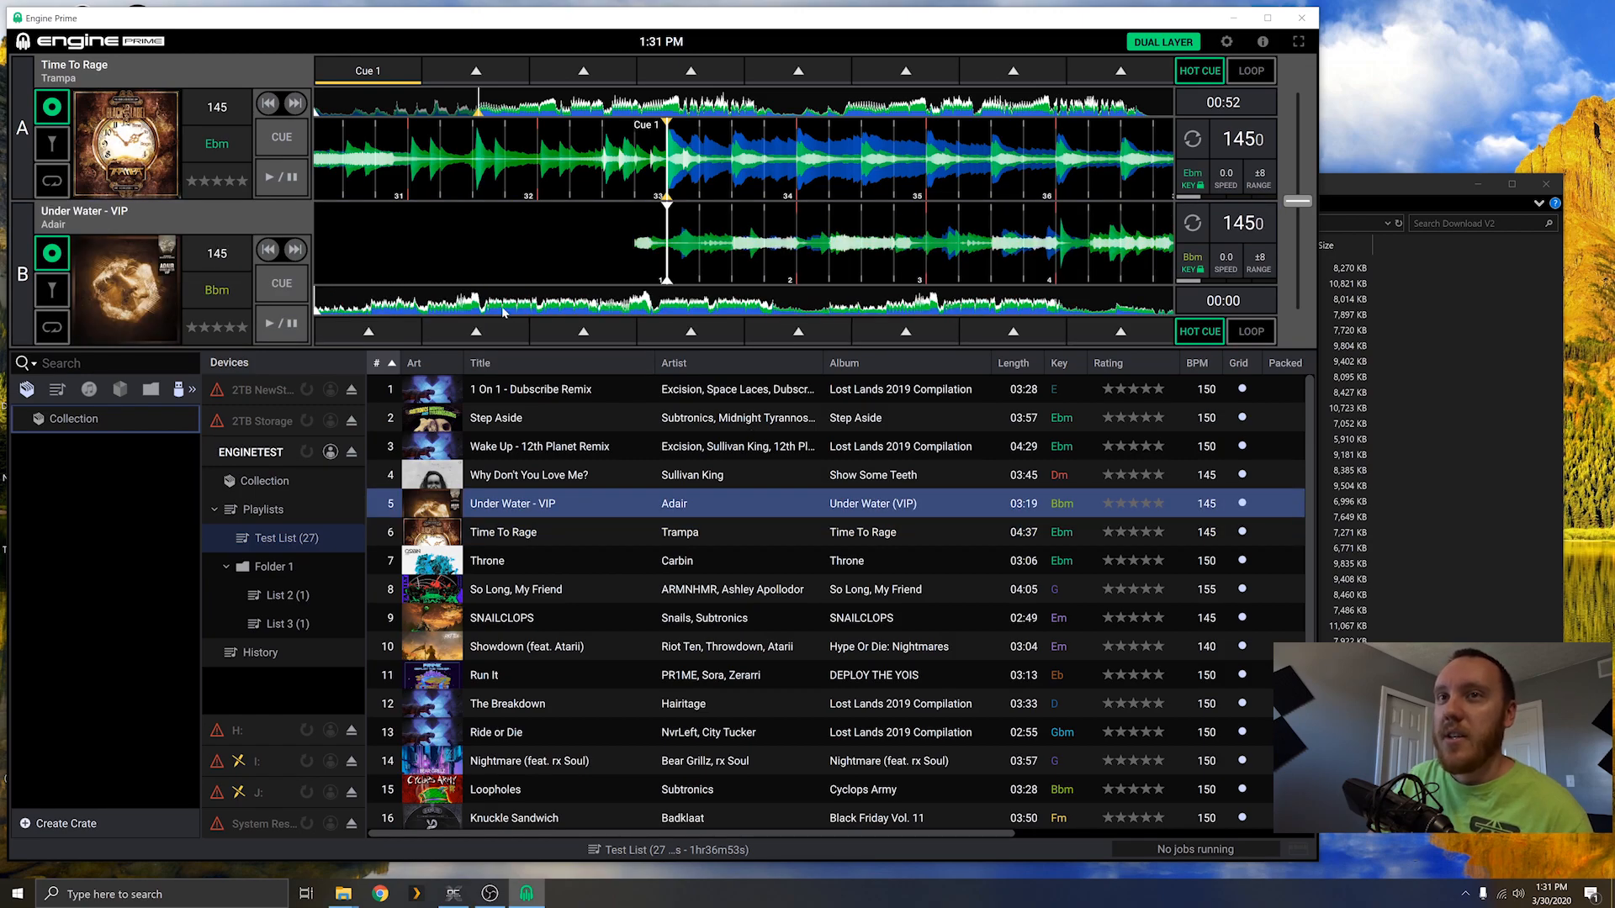
pyautogui.moveTo(1297, 200)
pyautogui.mouseDown()
pyautogui.moveTo(1296, 308)
pyautogui.moveTo(1297, 178)
pyautogui.moveTo(1296, 220)
pyautogui.moveTo(1296, 200)
pyautogui.mouseUp()
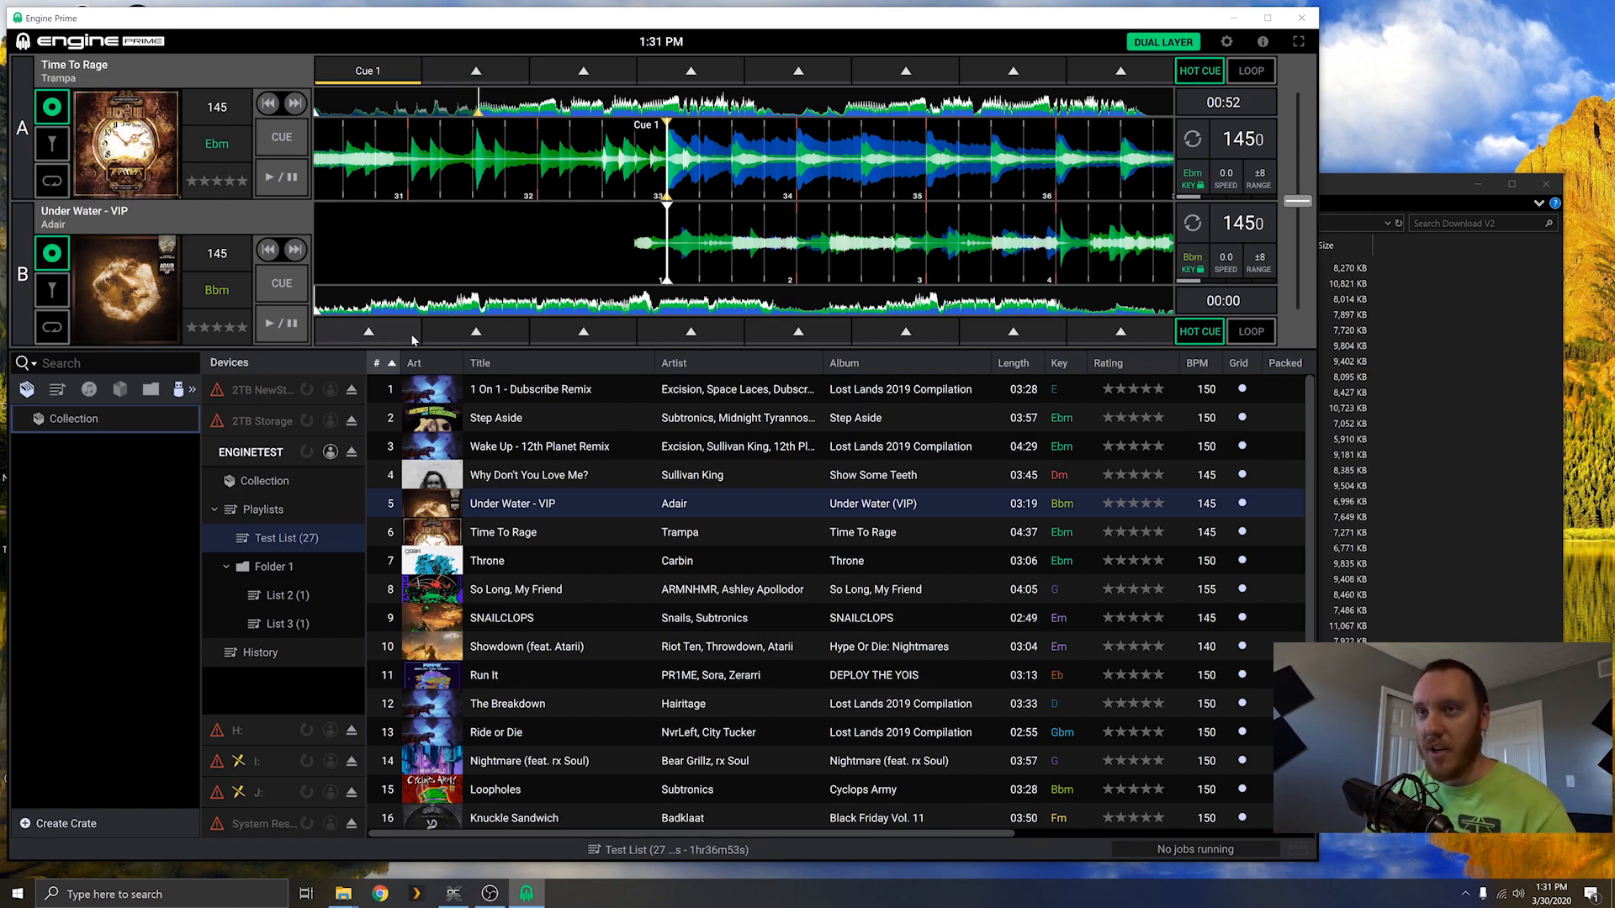
# Step: Set the first hot cue of Under Water - VIP on deck B at 00:38 and return to the single-deck layout
pyautogui.click(472, 305)
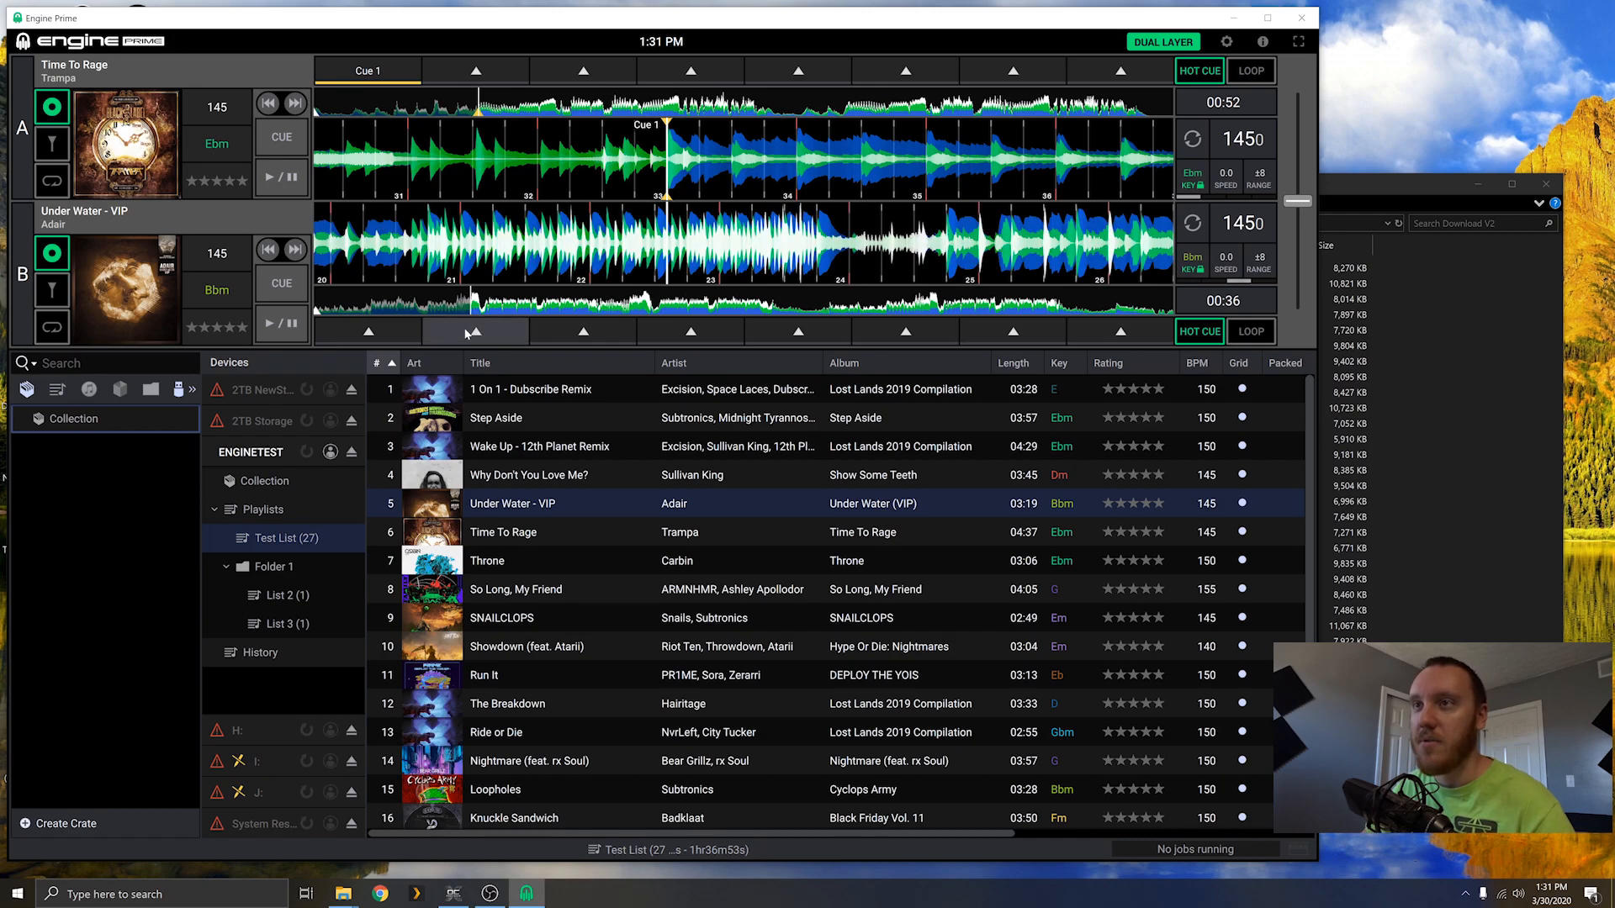
pyautogui.moveTo(823, 237); pyautogui.dragTo(808, 238)
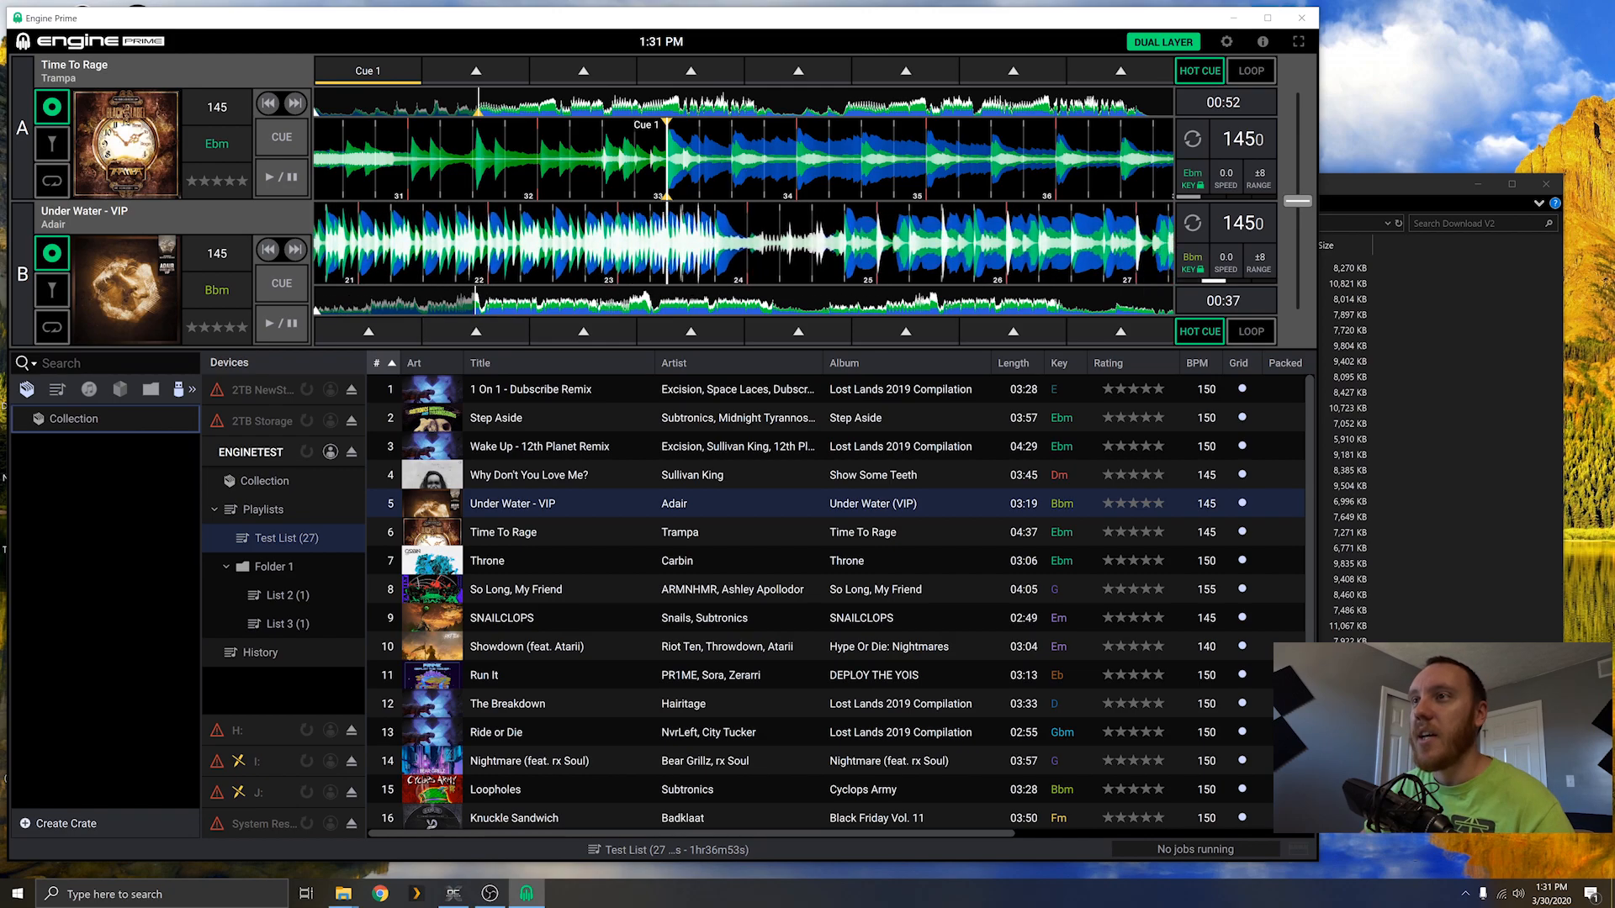
pyautogui.click(403, 334)
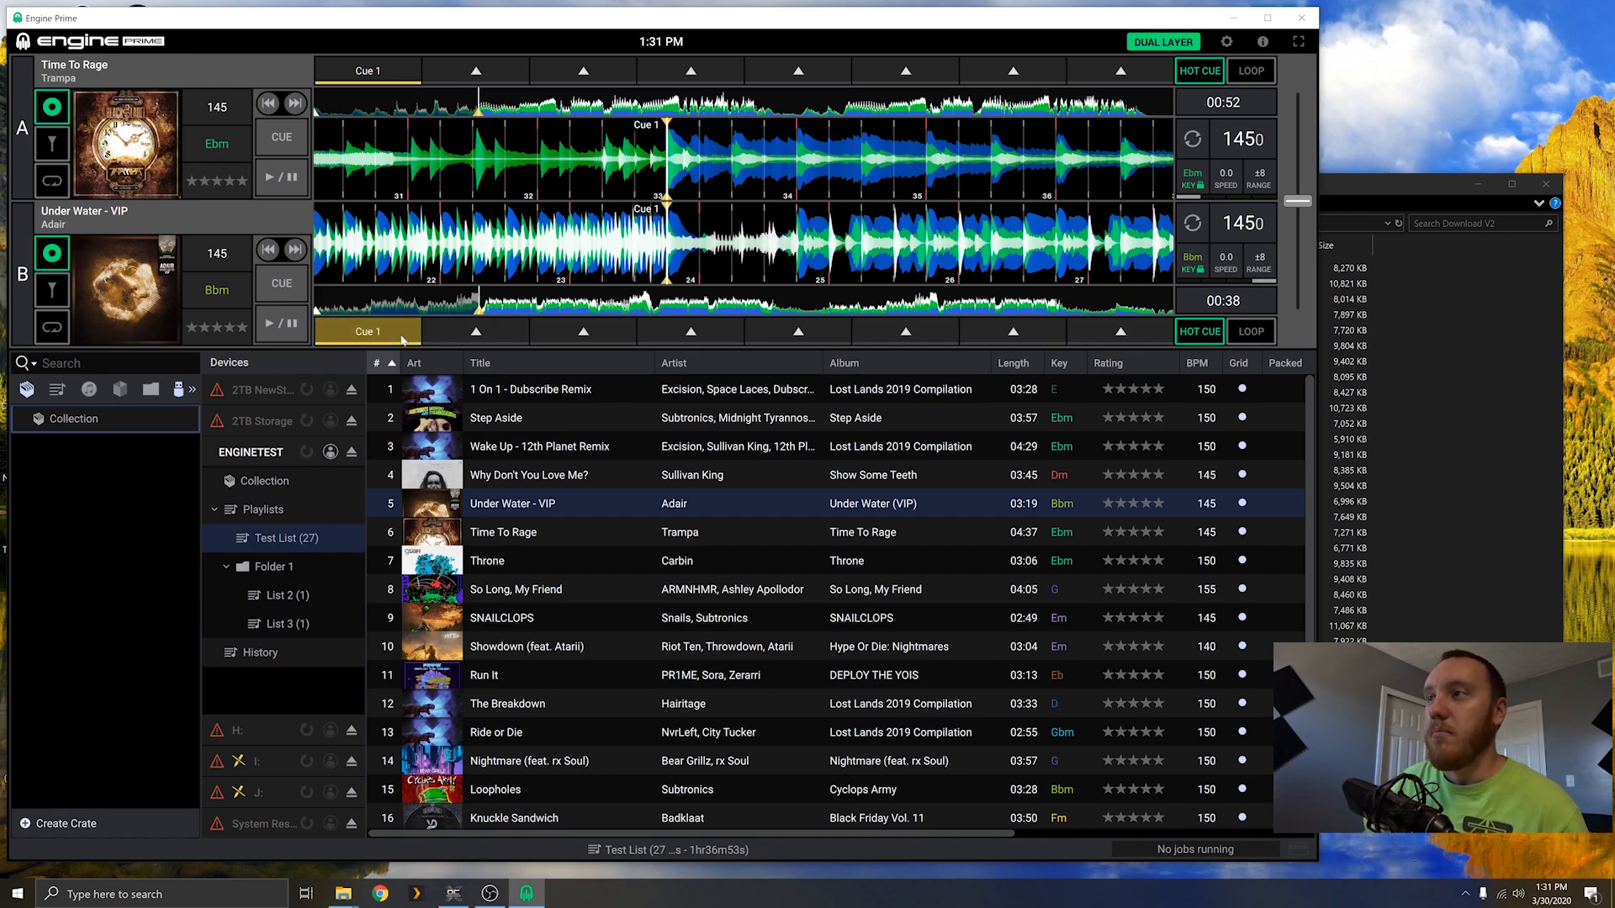
pyautogui.click(1145, 44)
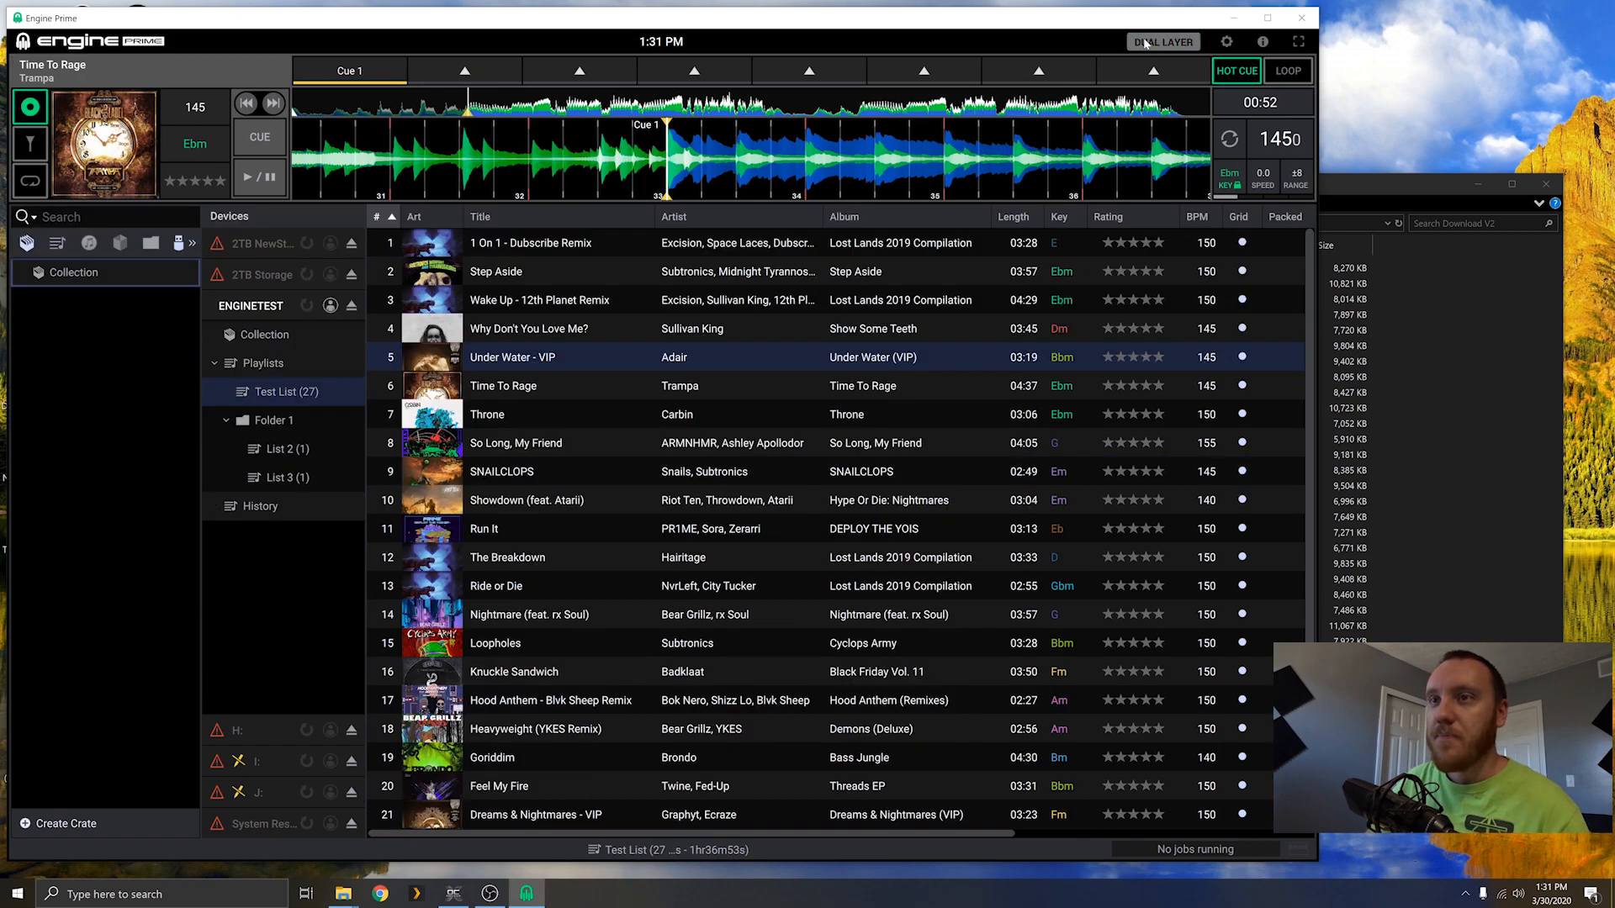
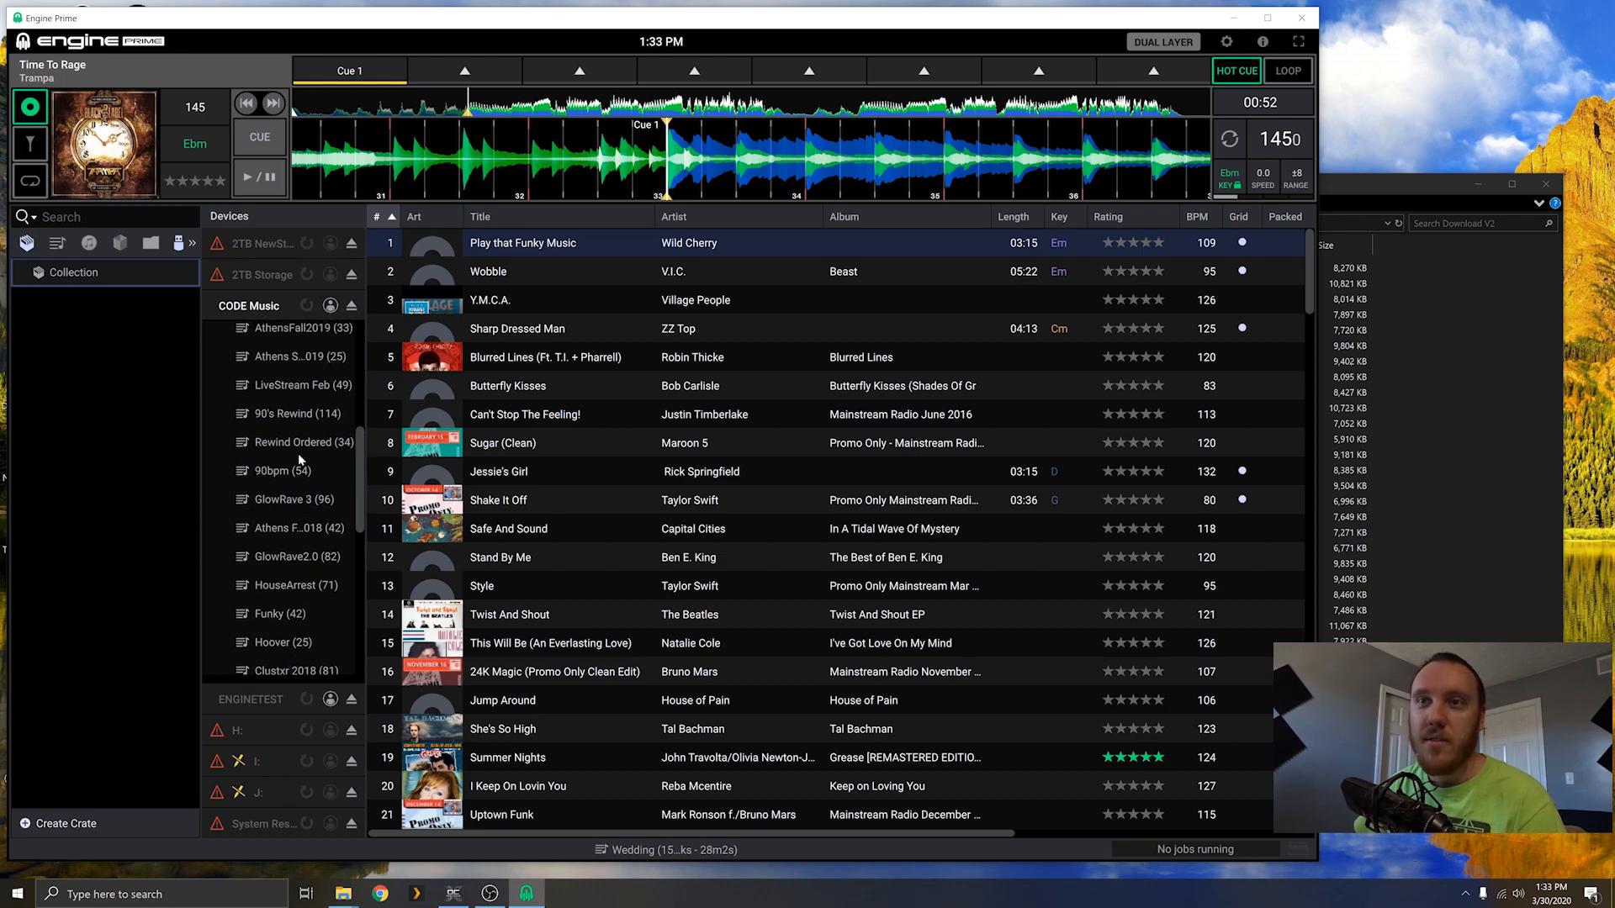
# Step: Examine the 90's Rewind, AthensFall2019, KidzBop, HalloRave, HalloRave2 and breakbeat playlists on the CODE Music drive
pyautogui.click(299, 412)
pyautogui.scroll(5, 312, 520)
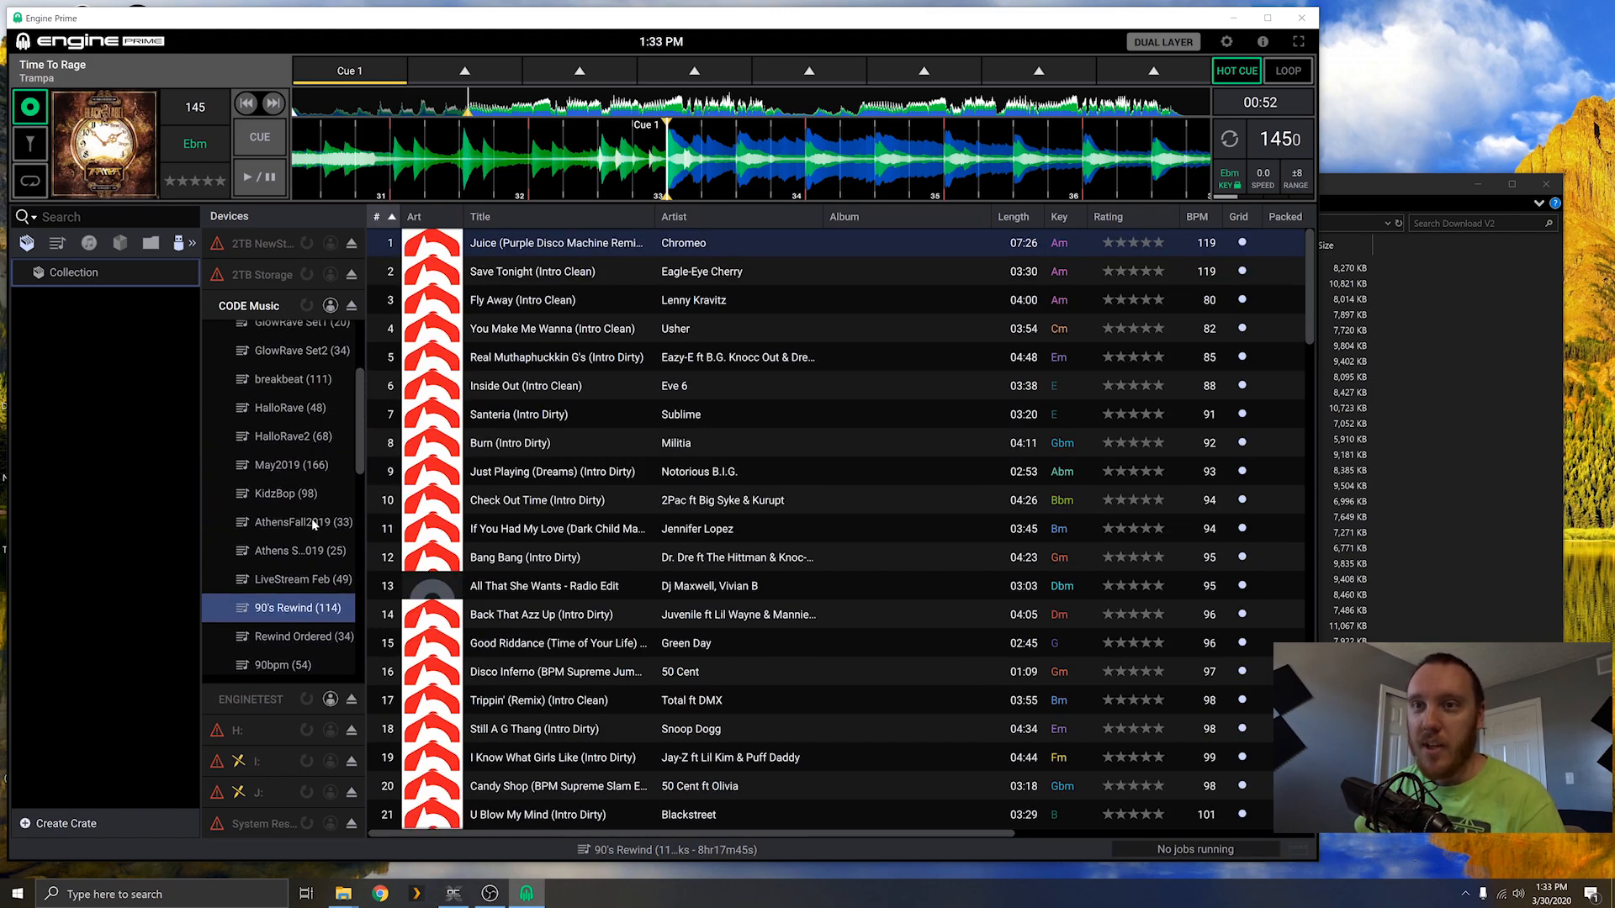
pyautogui.click(256, 523)
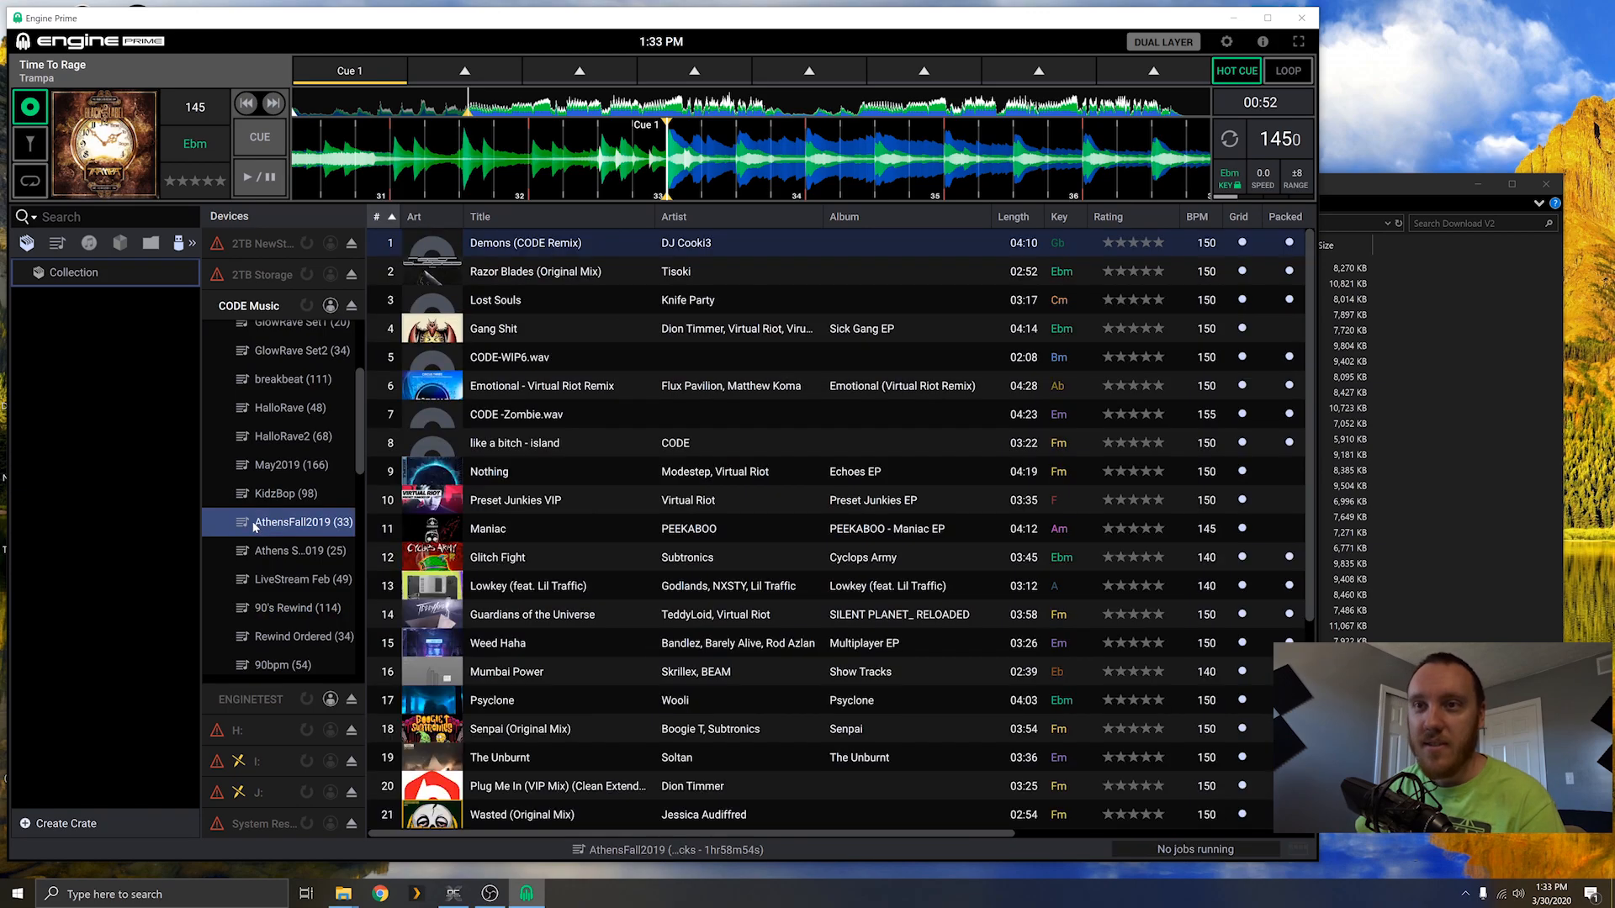
pyautogui.click(290, 494)
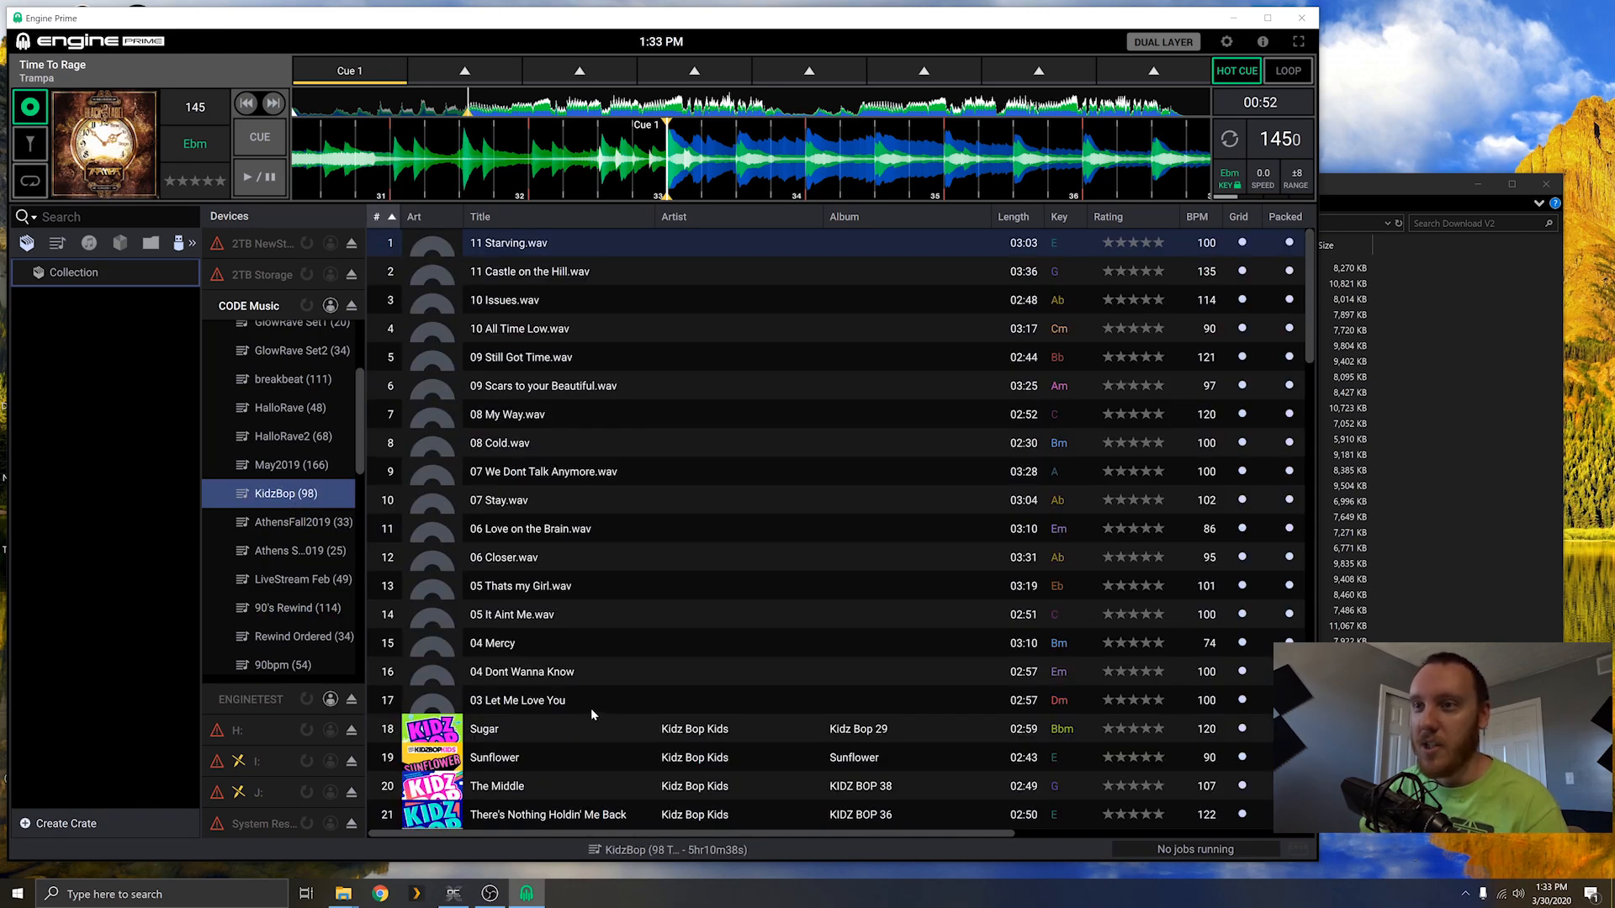
pyautogui.scroll(-8, 621, 695)
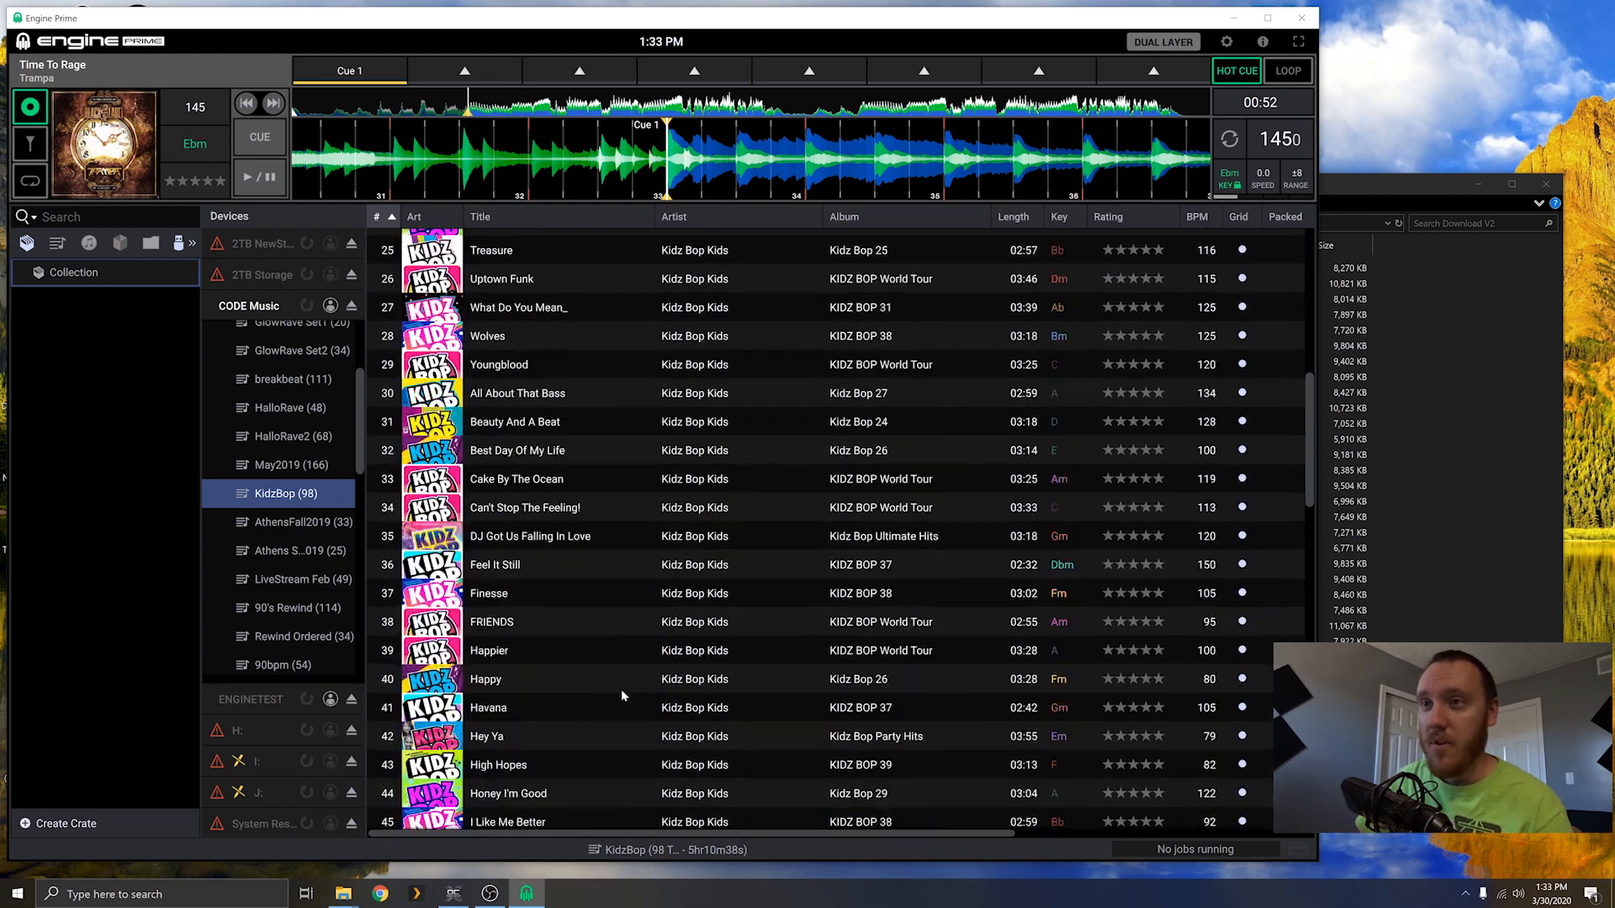
pyautogui.scroll(-13, 622, 695)
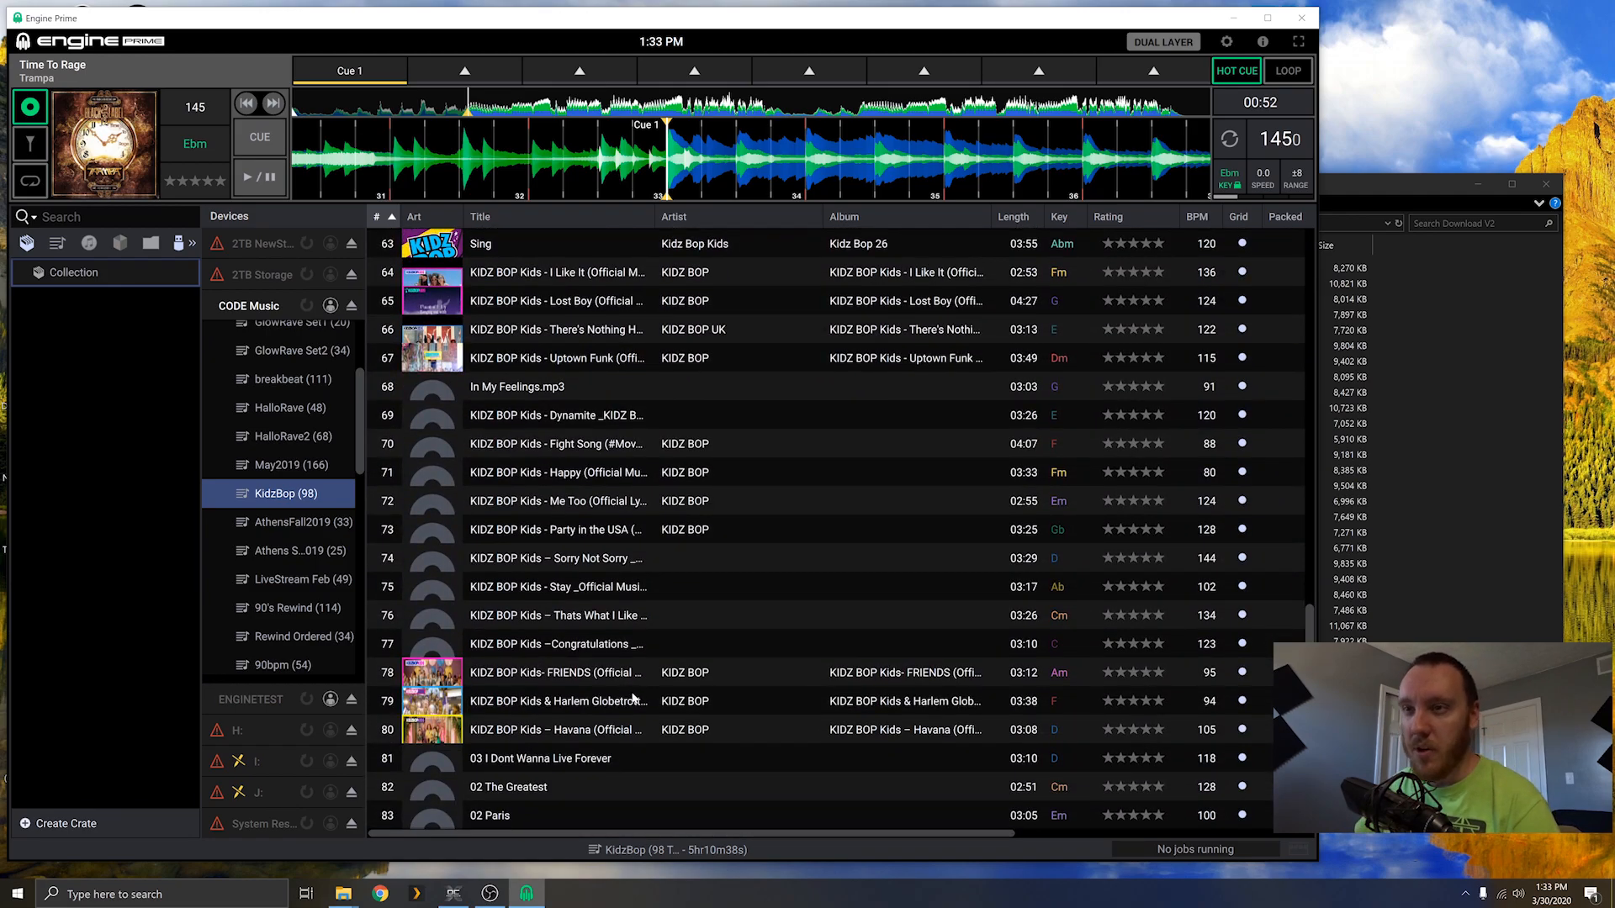
pyautogui.scroll(7, 632, 695)
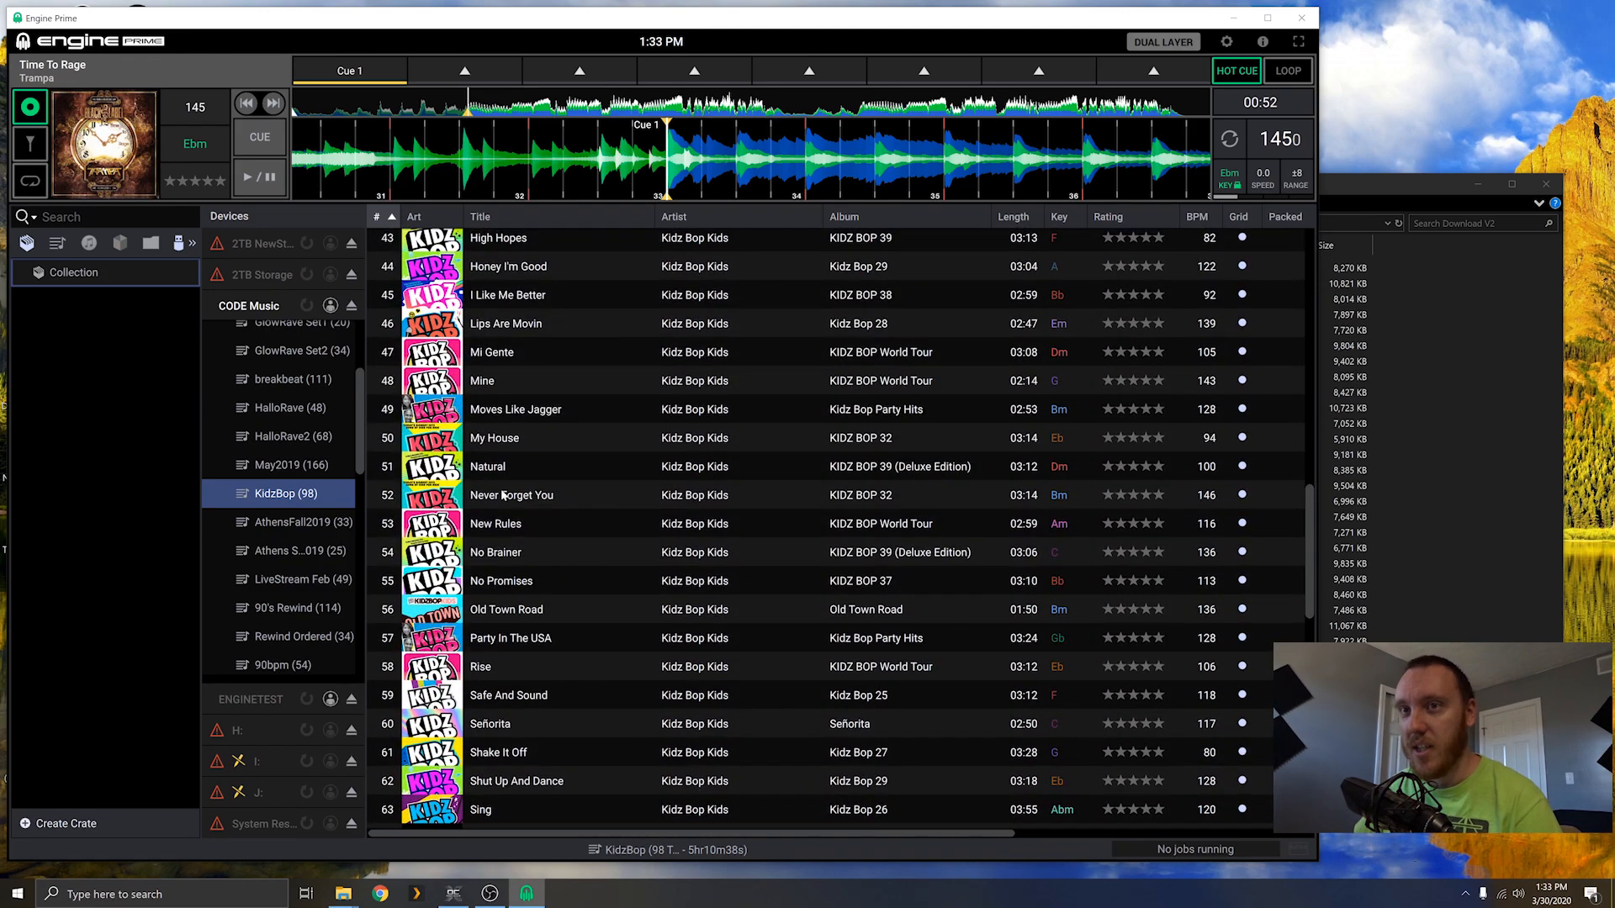
pyautogui.click(286, 409)
pyautogui.click(292, 437)
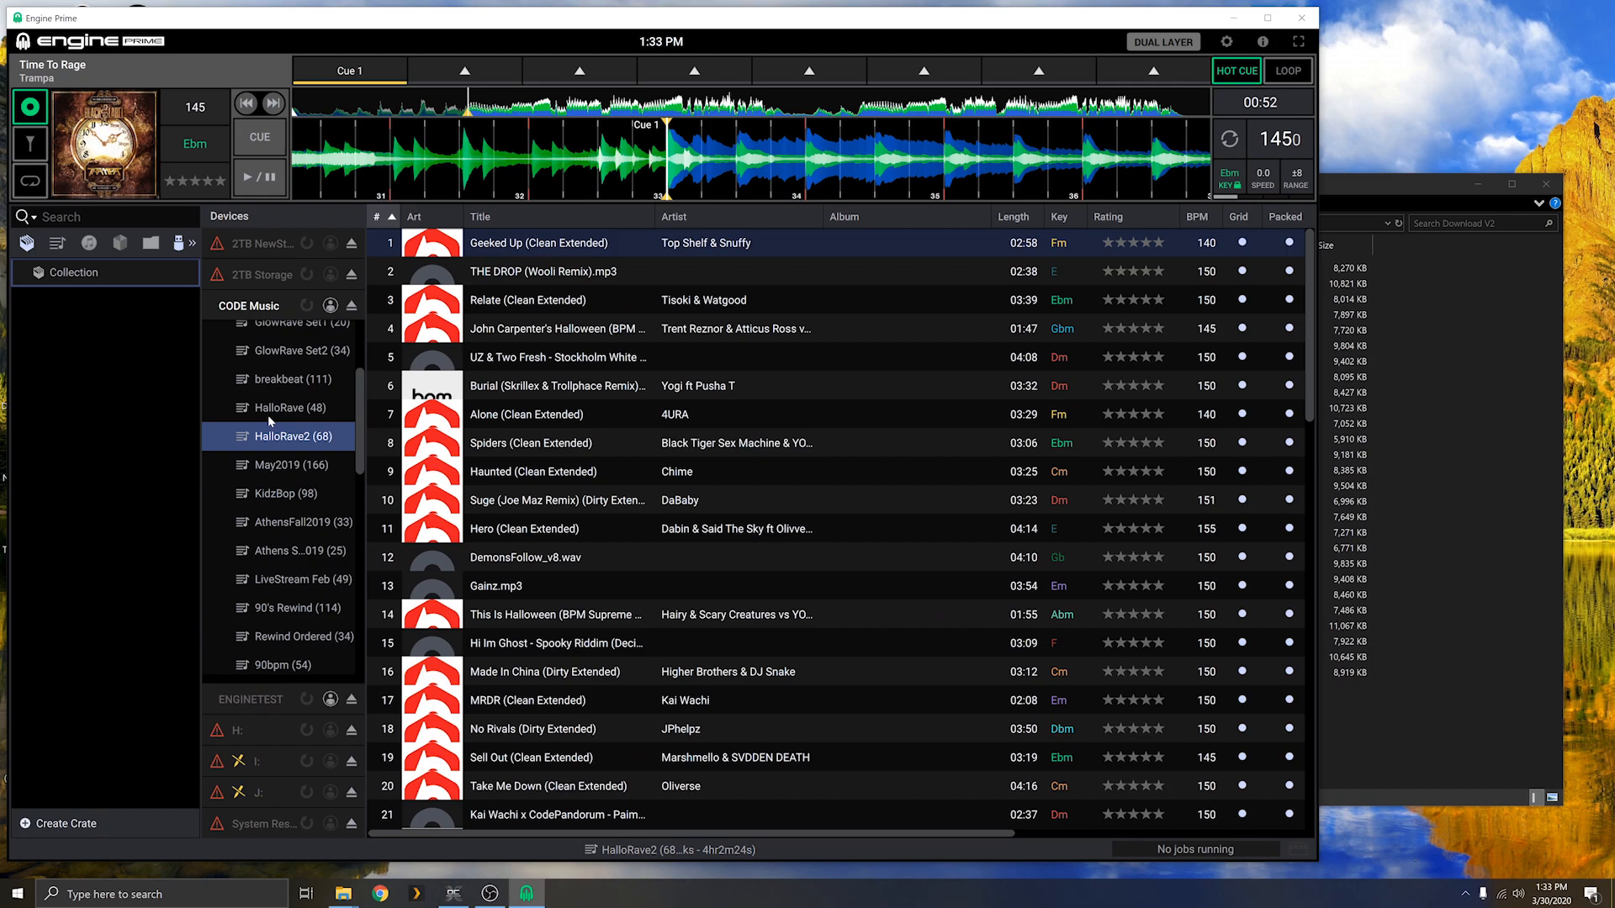
pyautogui.click(282, 379)
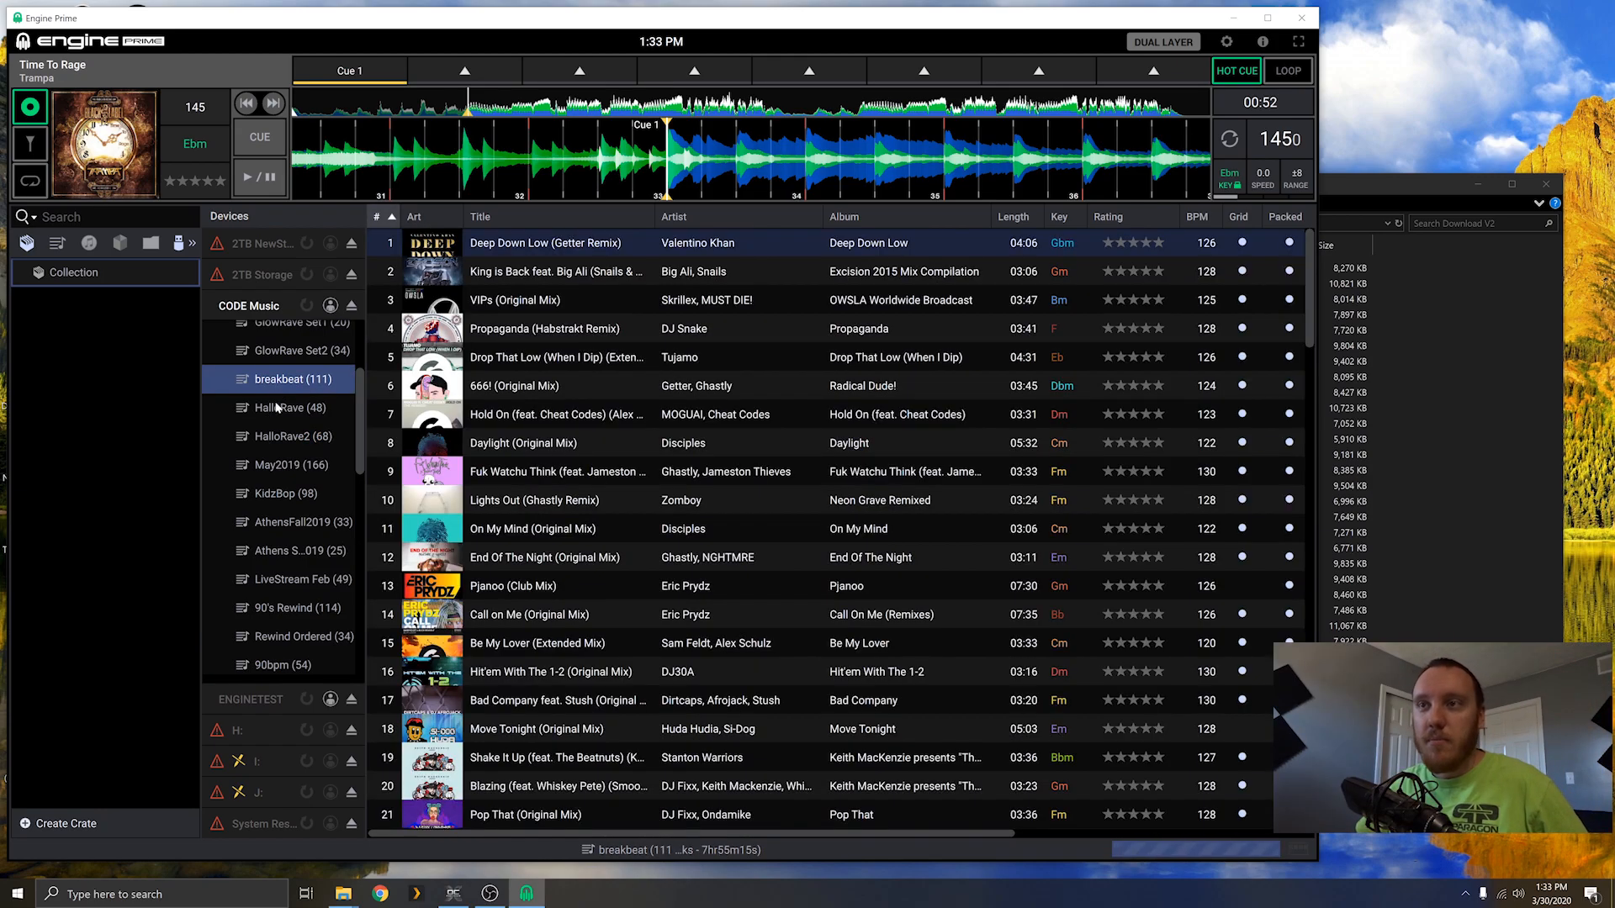
pyautogui.scroll(3, 296, 527)
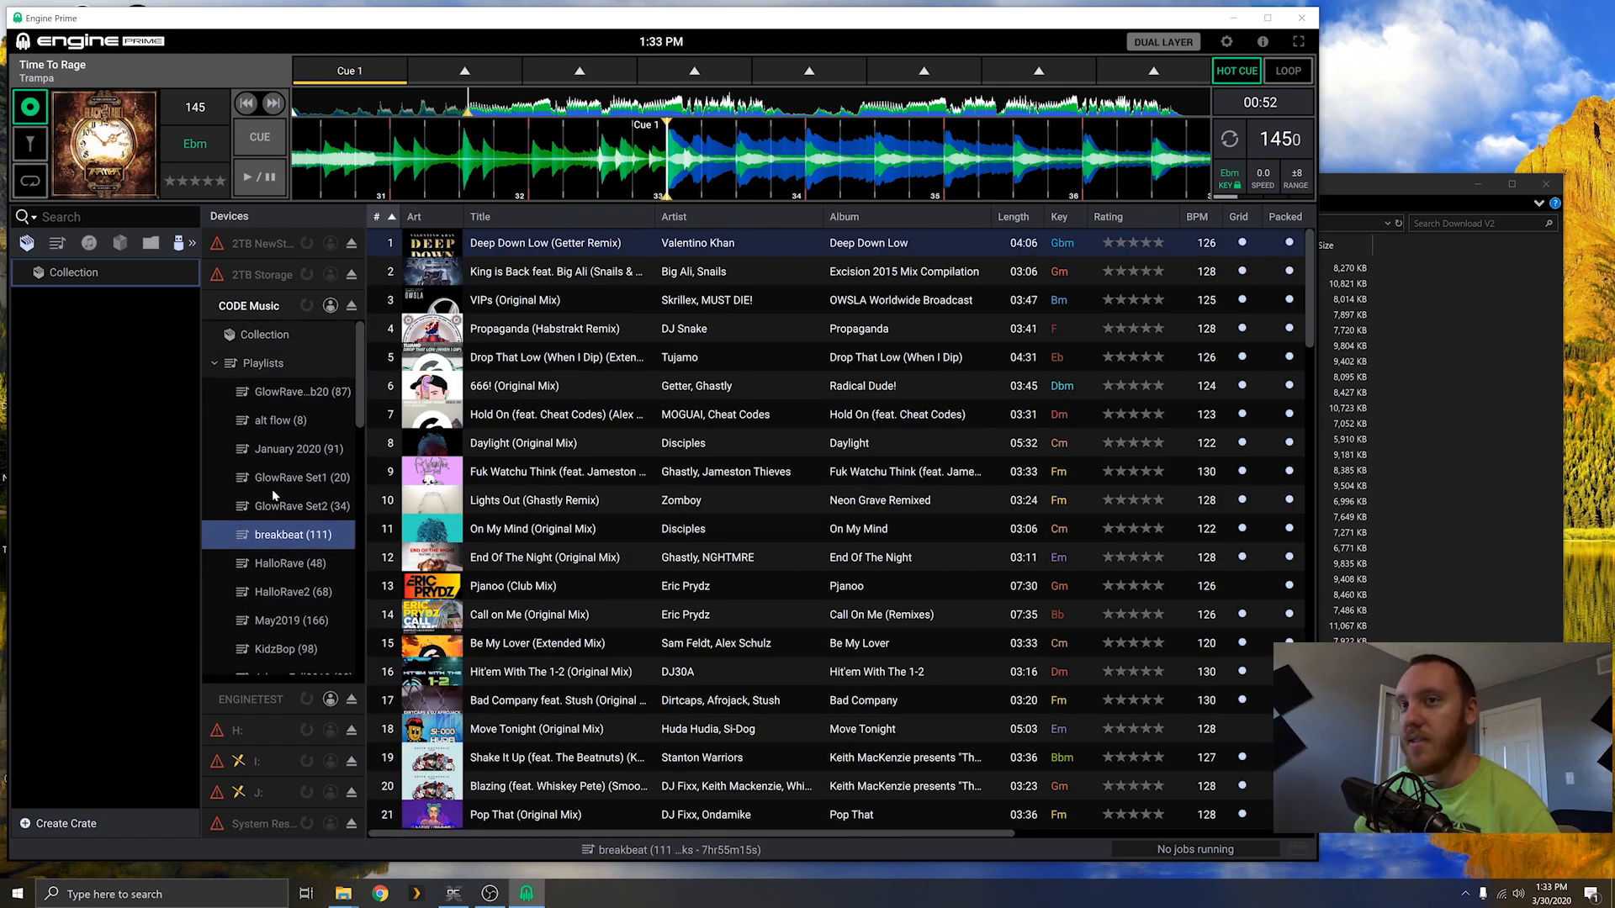
# Step: Review all tracks in the GlowRave Feb20 playlist and collapse the CODE Music drive's playlist tree
pyautogui.click(316, 397)
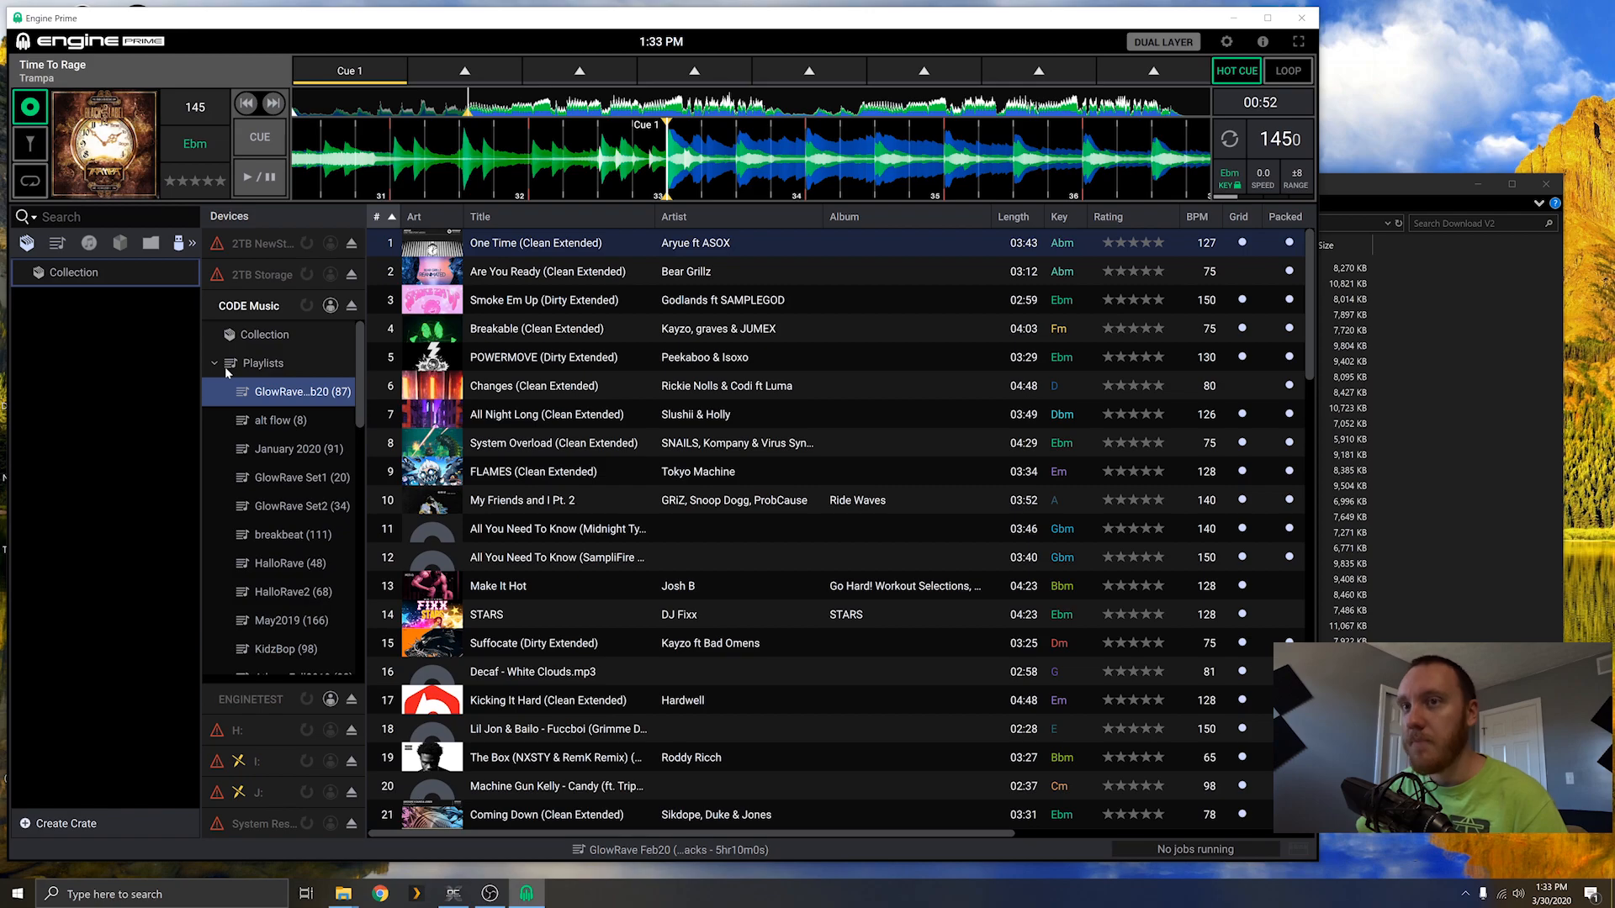
pyautogui.scroll(-19, 786, 376)
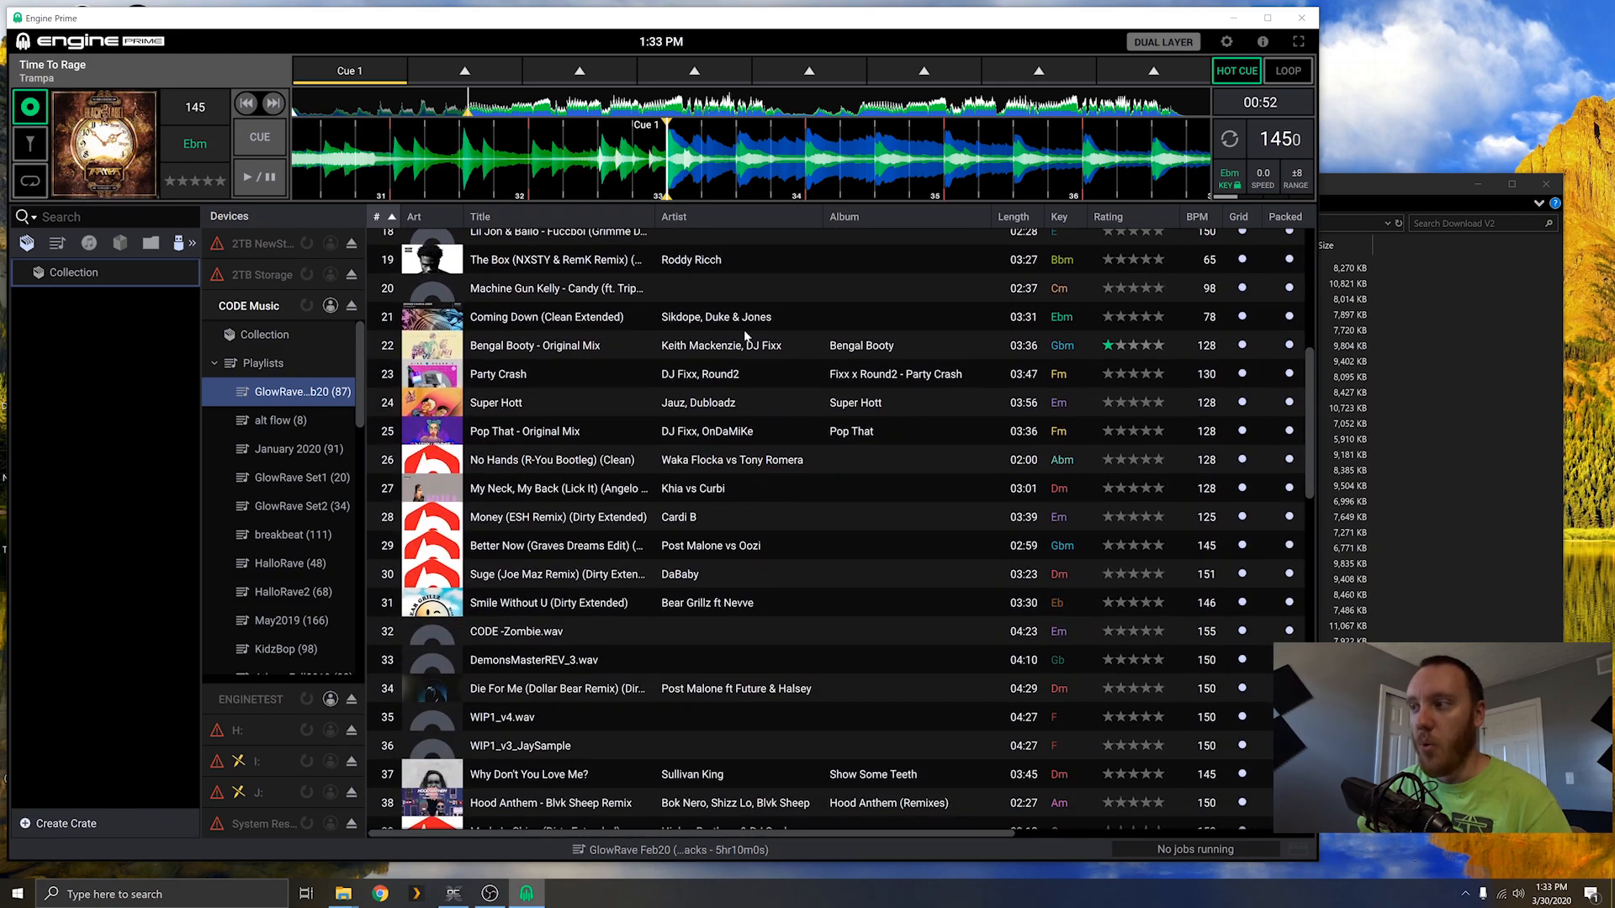
pyautogui.scroll(-3, 734, 683)
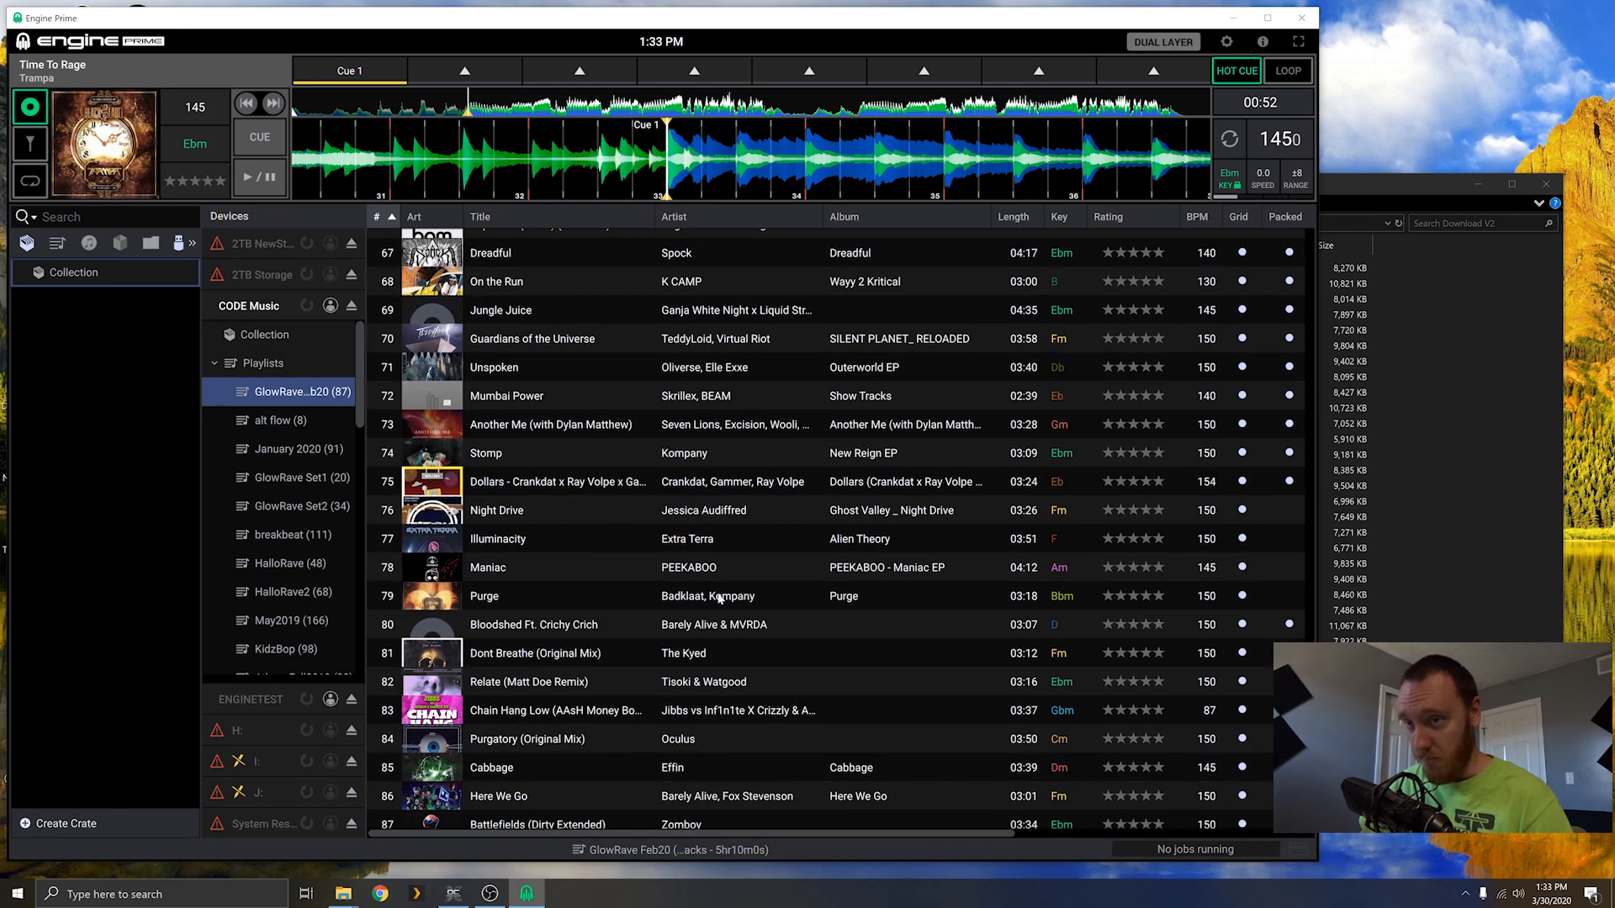
pyautogui.scroll(1, 705, 632)
pyautogui.scroll(20, 705, 632)
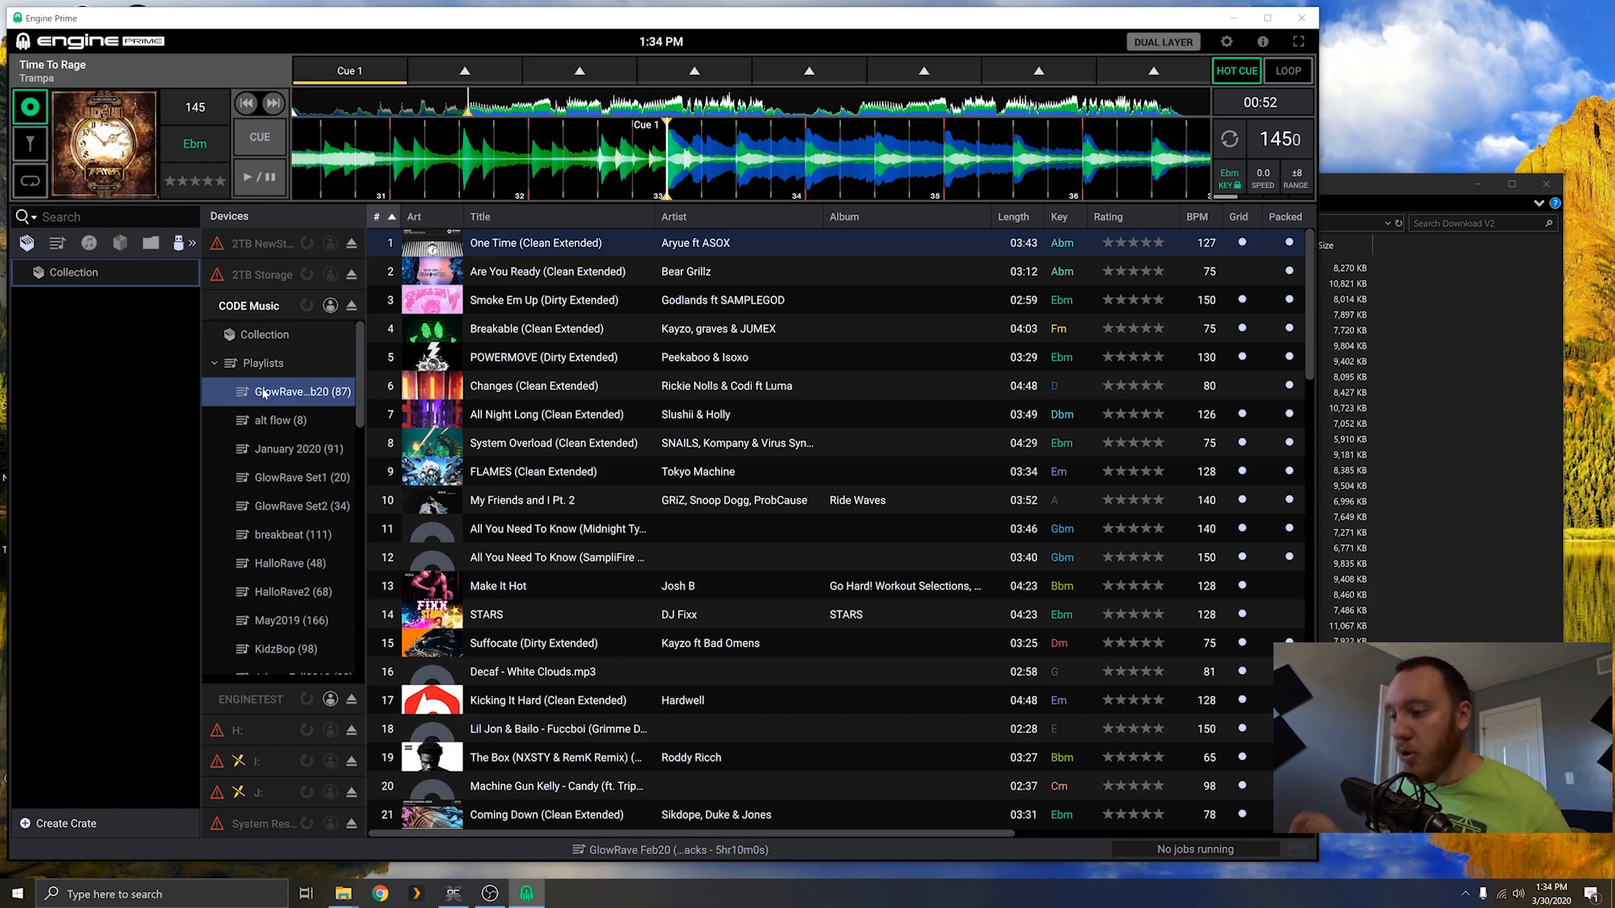
pyautogui.click(217, 363)
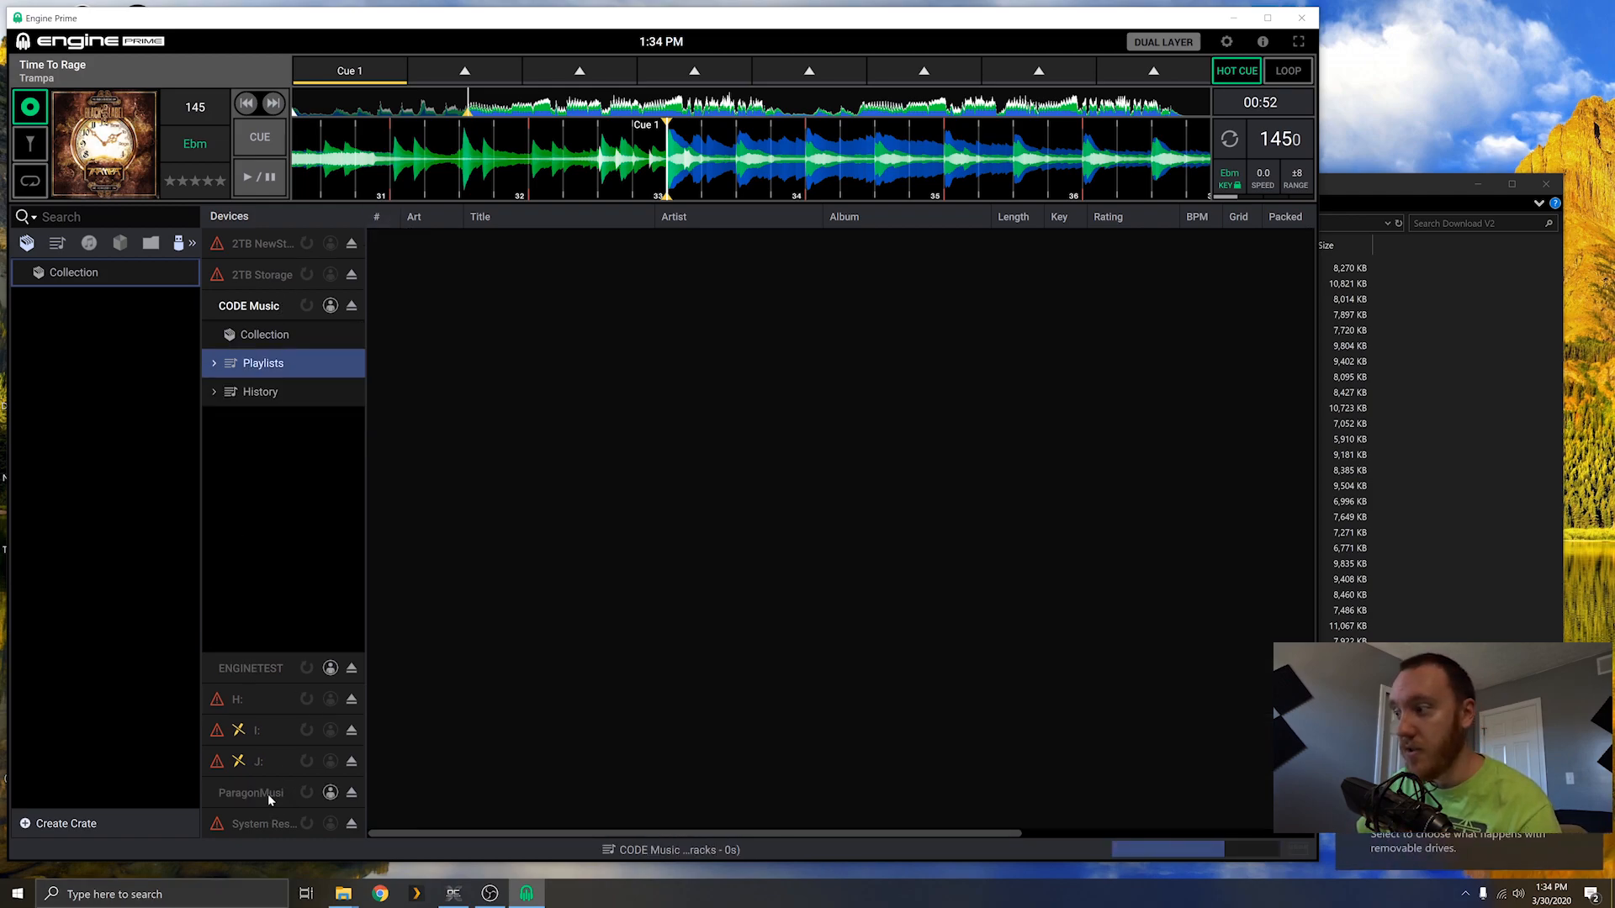
# Step: Open the ParagonMusi drive and expand its playlist tree to view the available folders and playlists
pyautogui.click(267, 793)
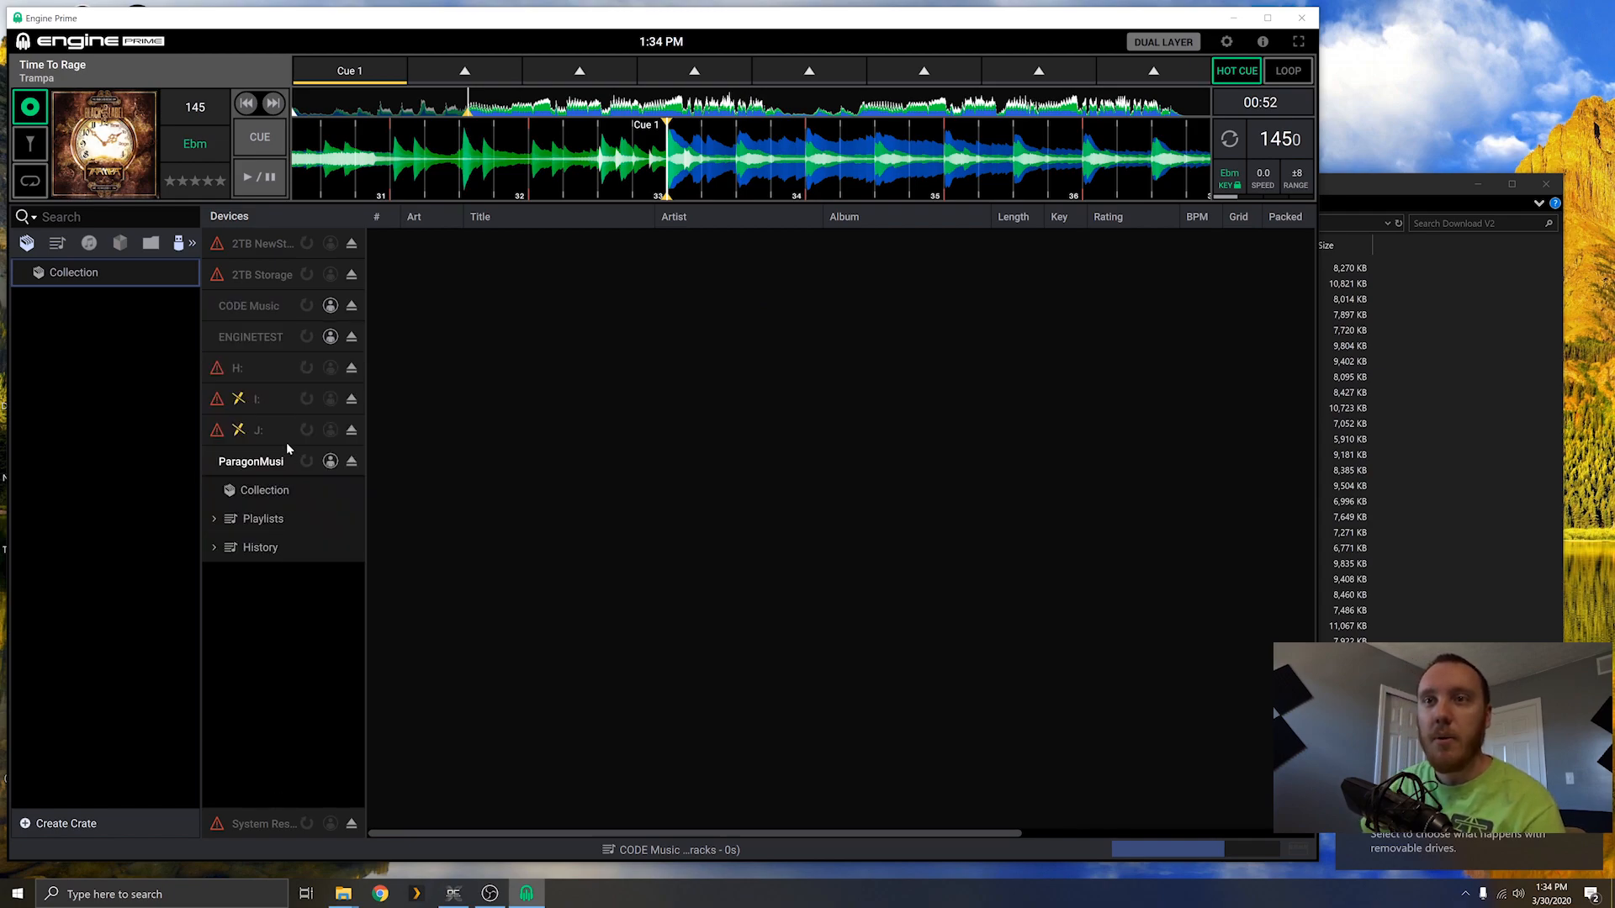
pyautogui.click(233, 529)
pyautogui.scroll(-1, 355, 520)
pyautogui.scroll(1, 355, 513)
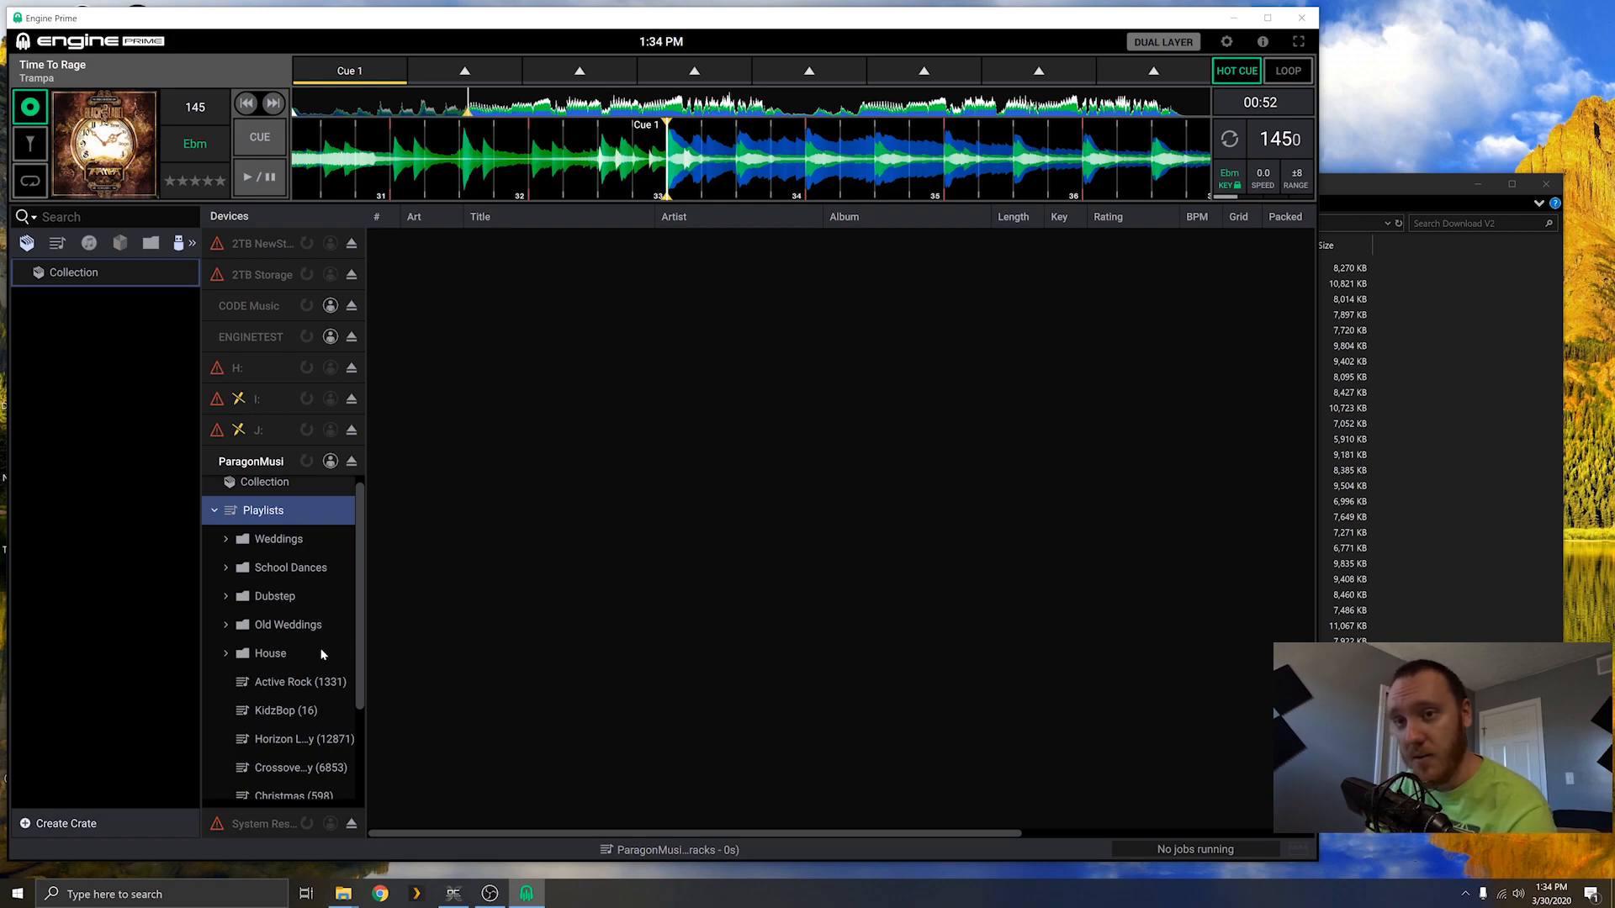
pyautogui.scroll(-3, 318, 639)
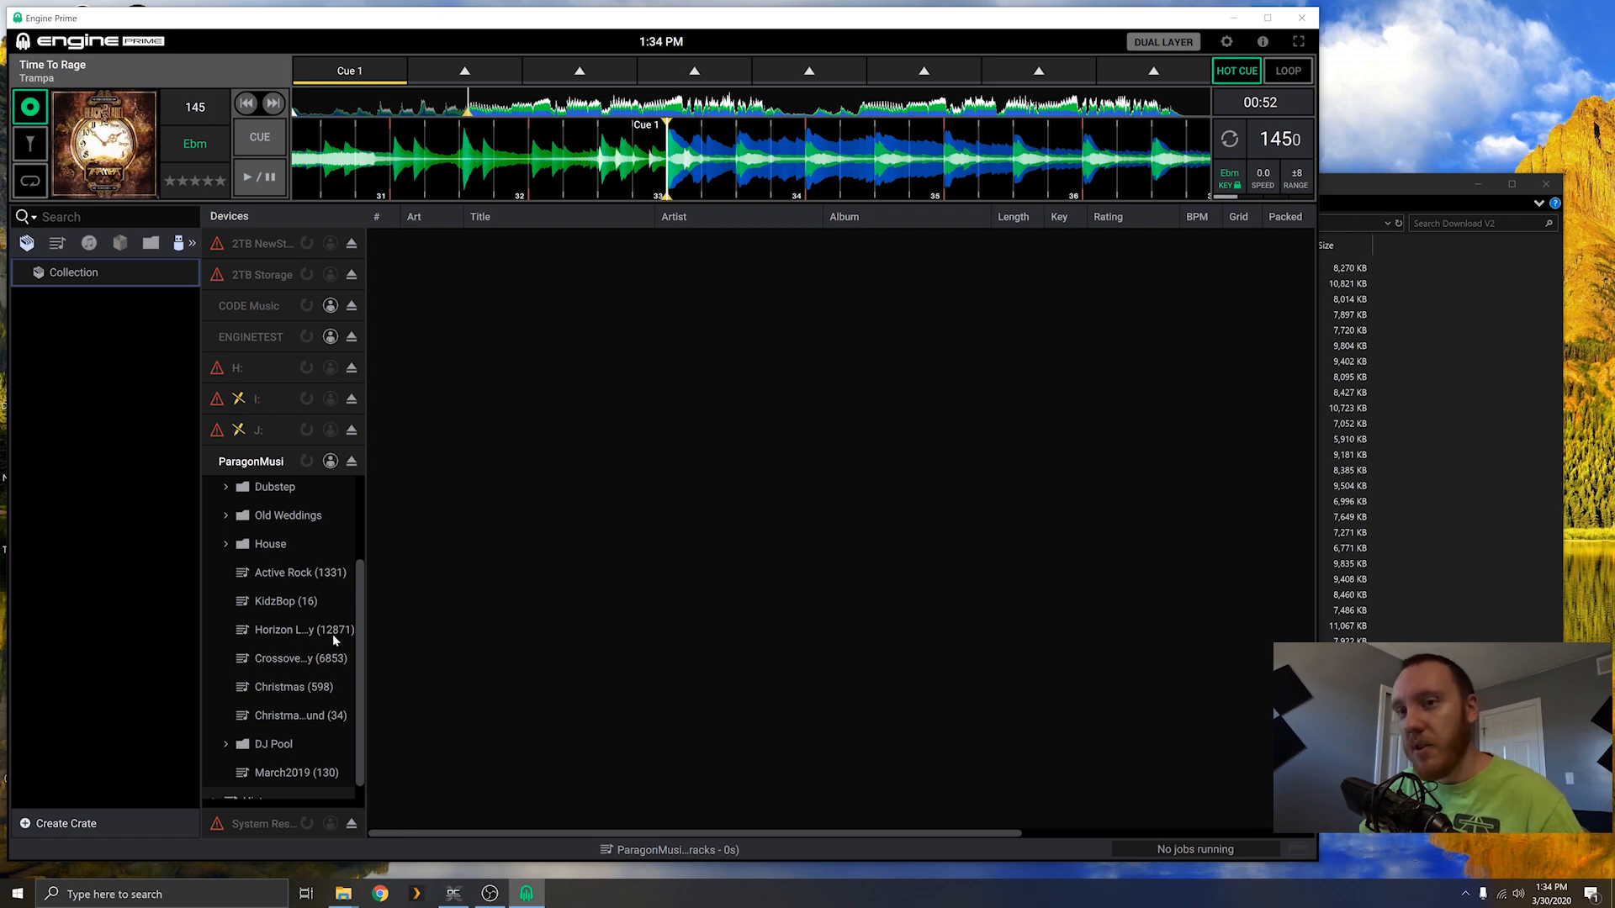
# Step: Examine the tracks in the Horizon Library playlist on the ParagonMusi drive, checking their key, BPM and beat grid information
pyautogui.click(309, 630)
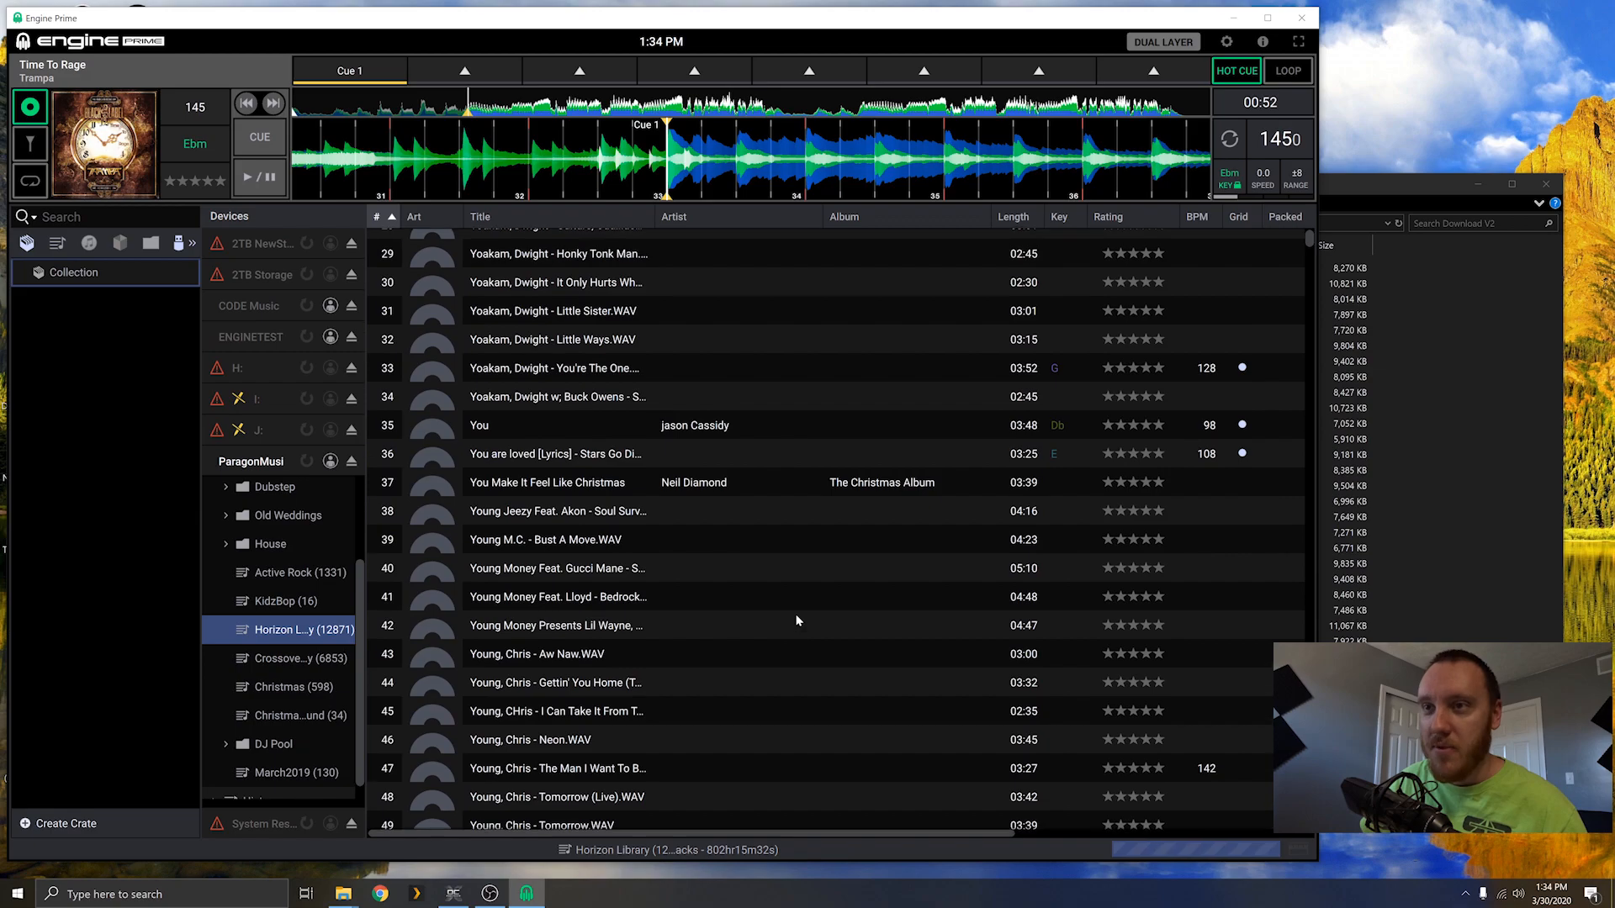
pyautogui.scroll(-10, 797, 620)
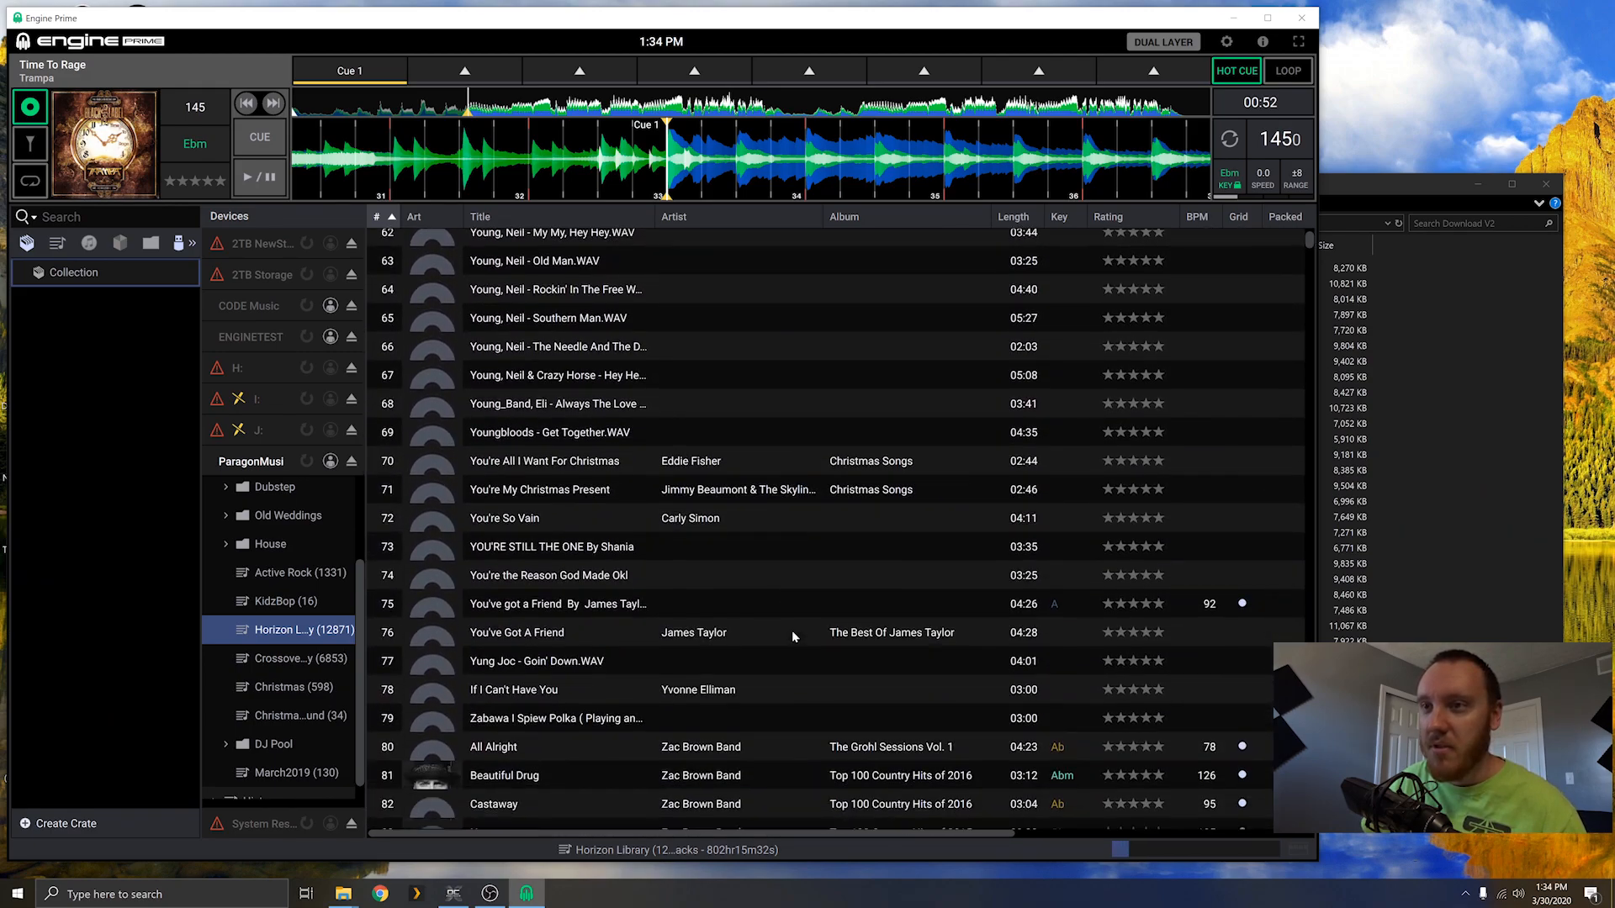
pyautogui.scroll(-11, 790, 629)
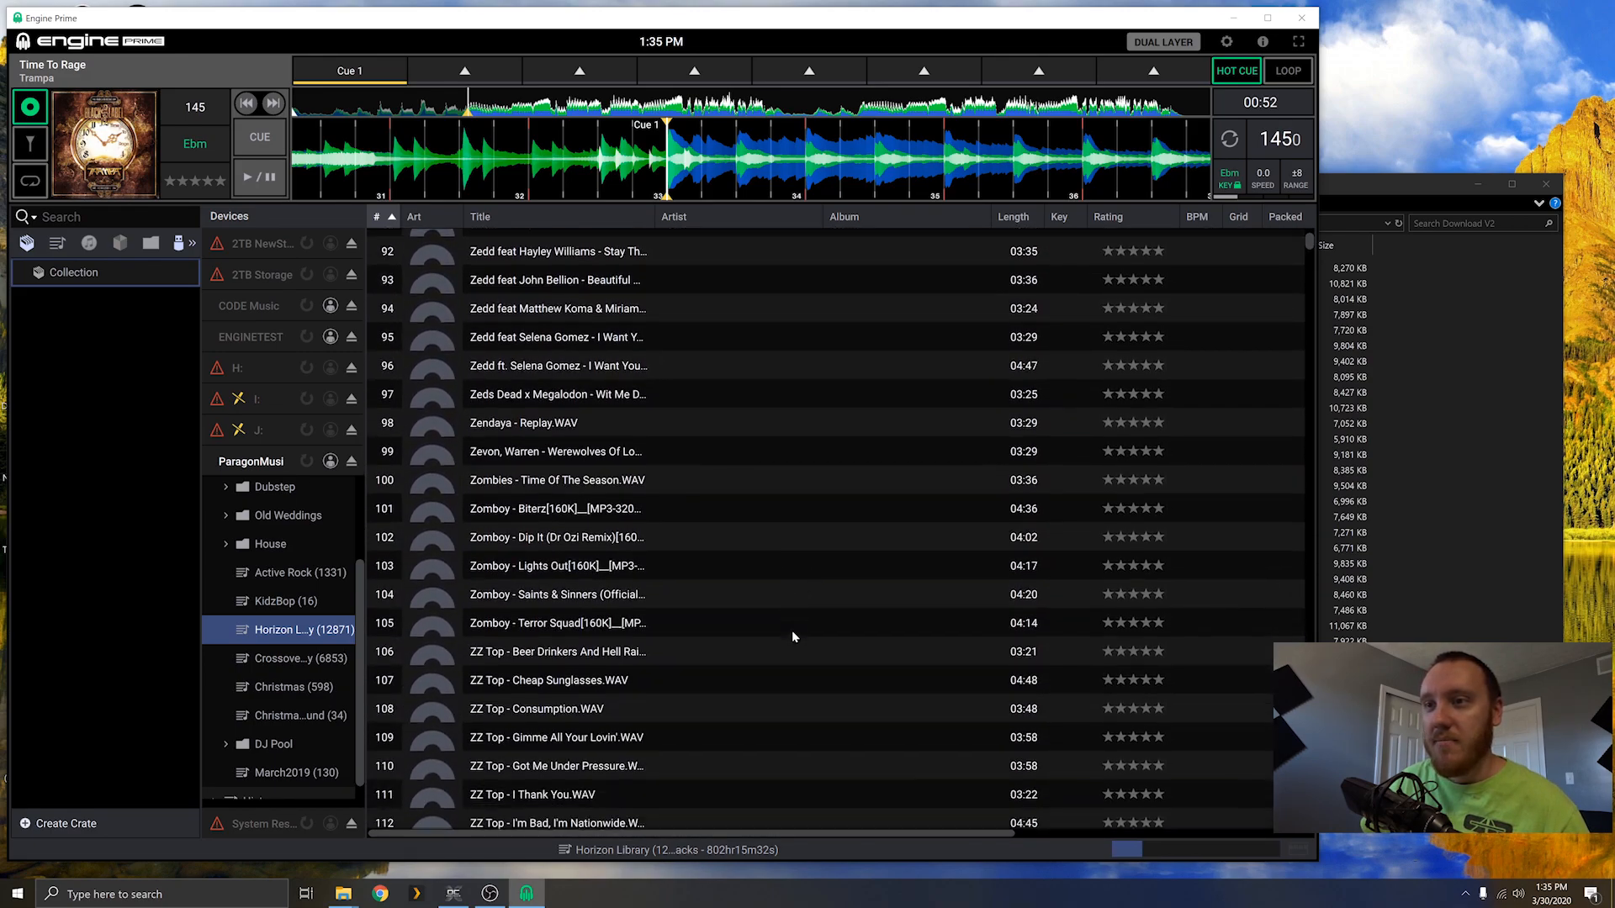
pyautogui.scroll(-10, 740, 593)
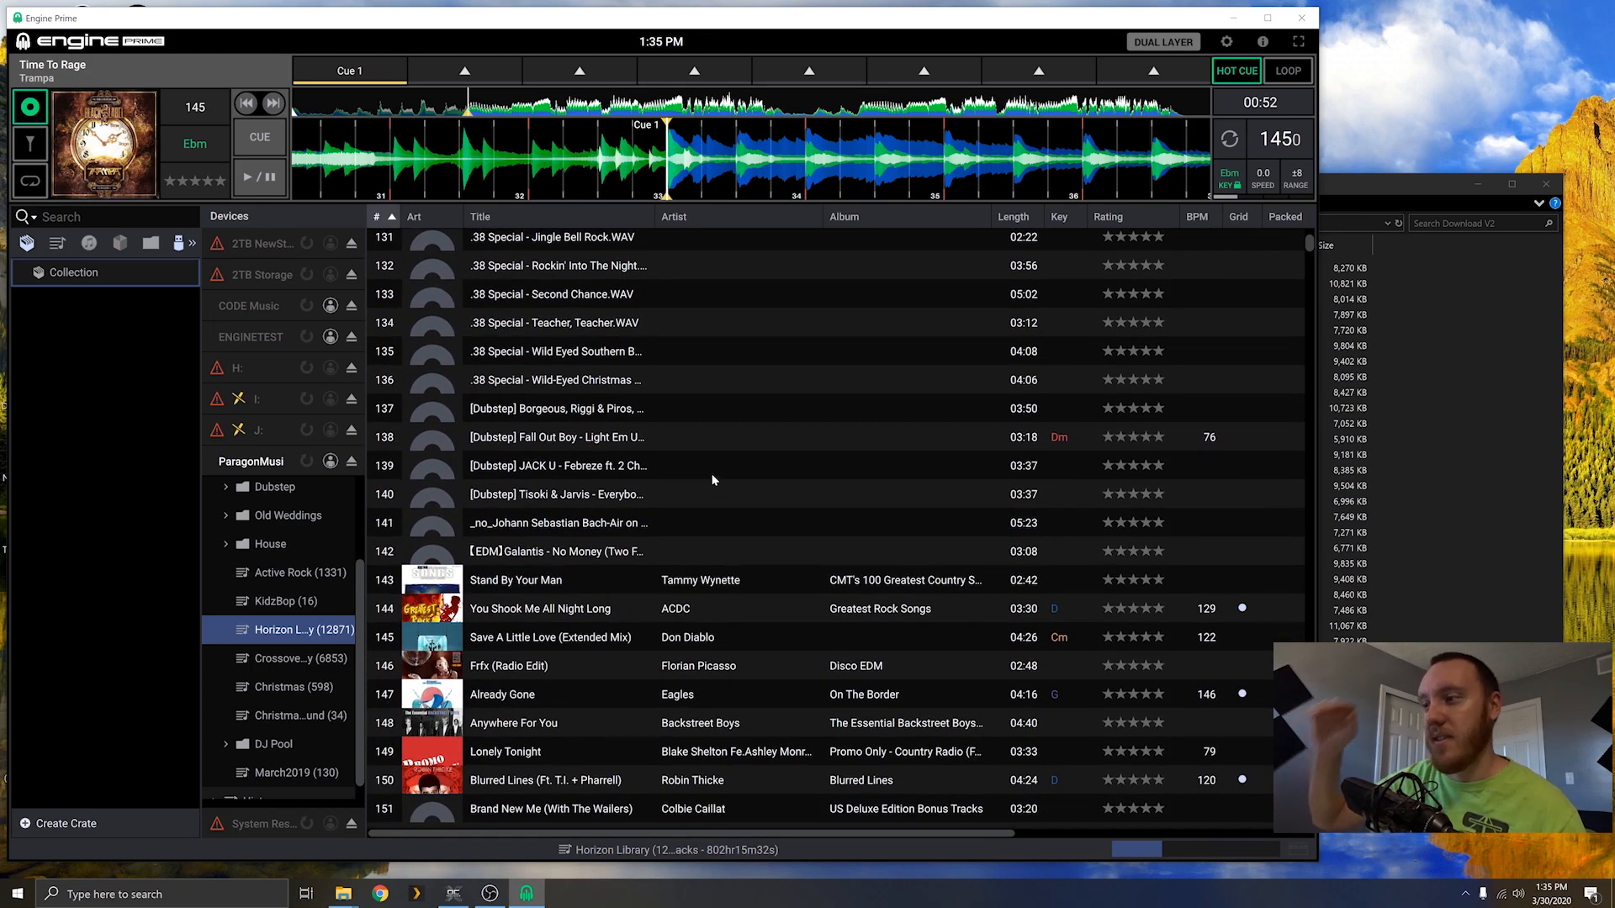
pyautogui.scroll(20, 829, 540)
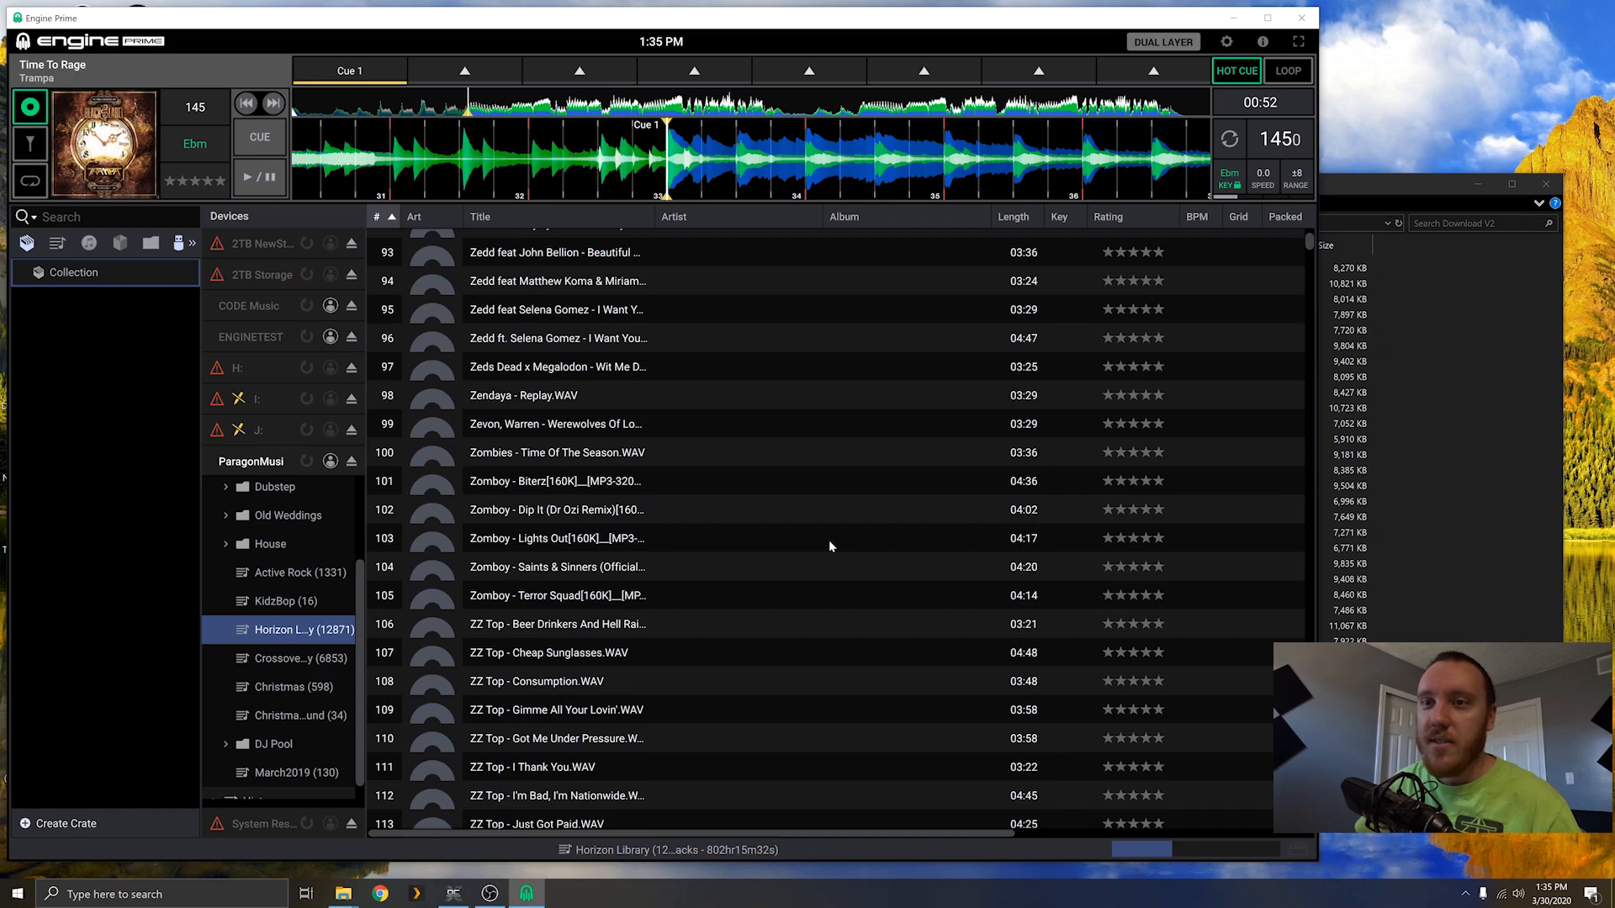
pyautogui.scroll(8, 829, 540)
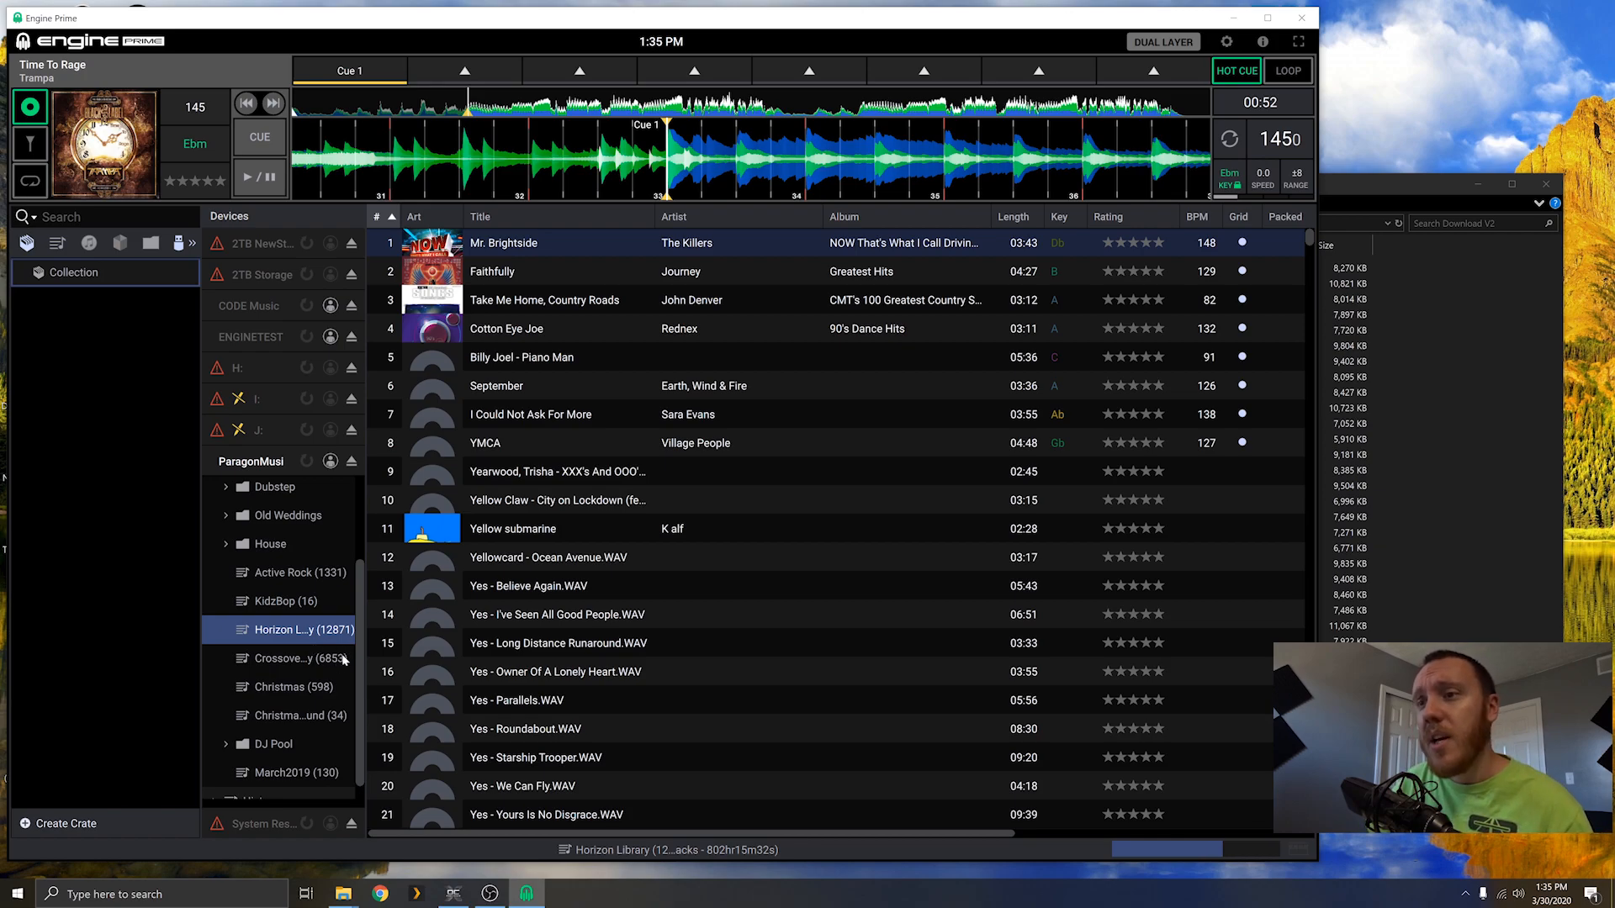
pyautogui.click(780, 477)
pyautogui.scroll(-3, 781, 574)
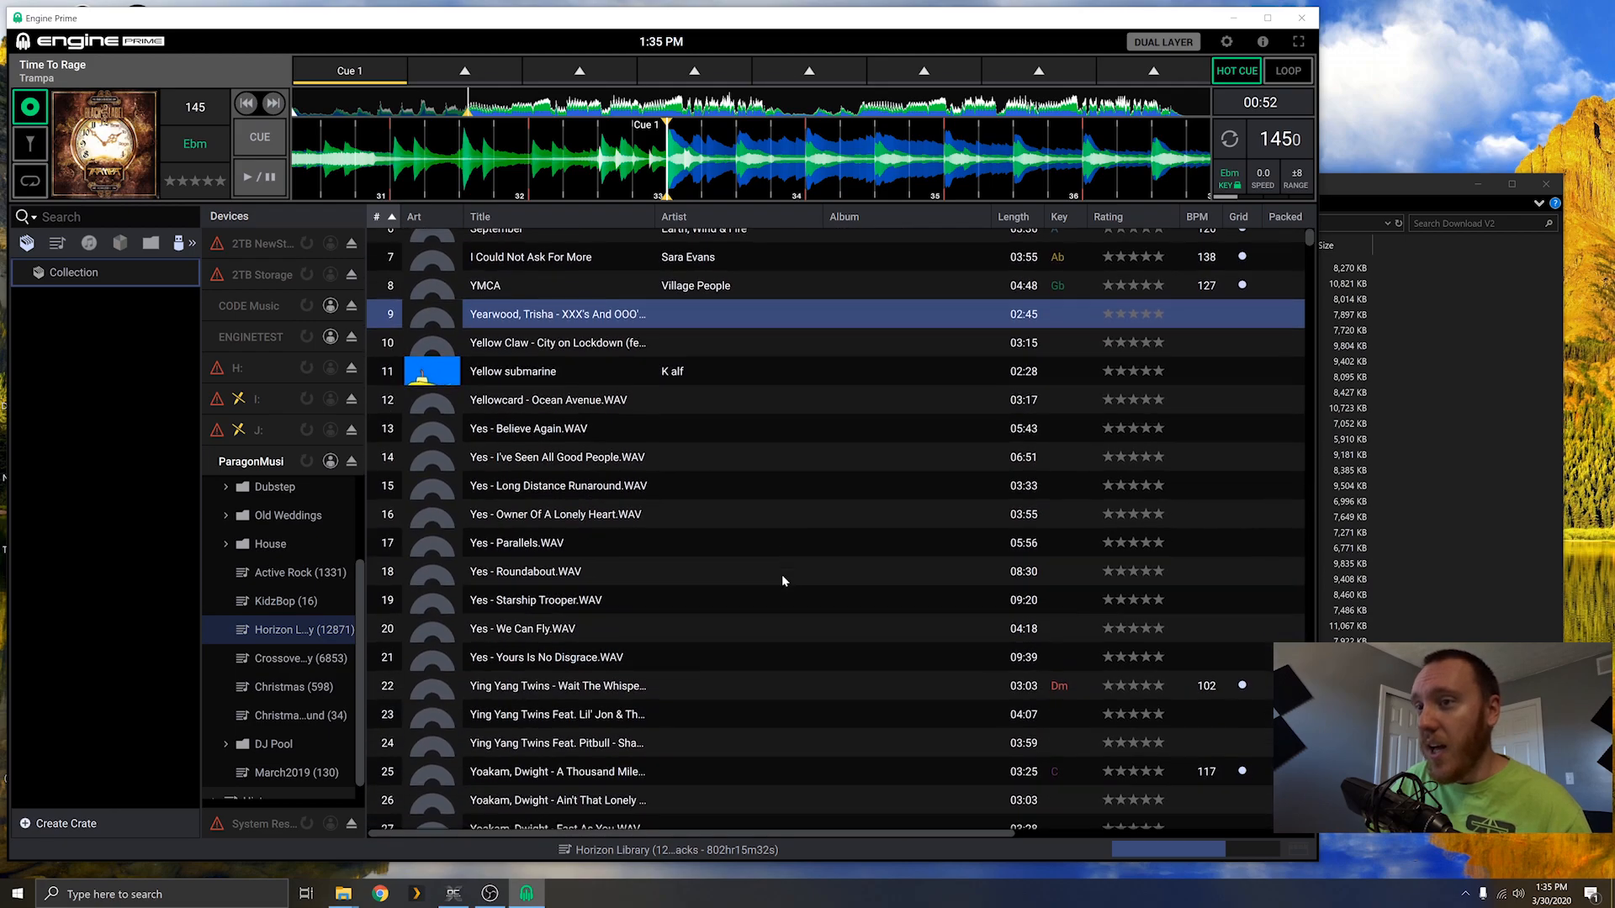
pyautogui.click(666, 488)
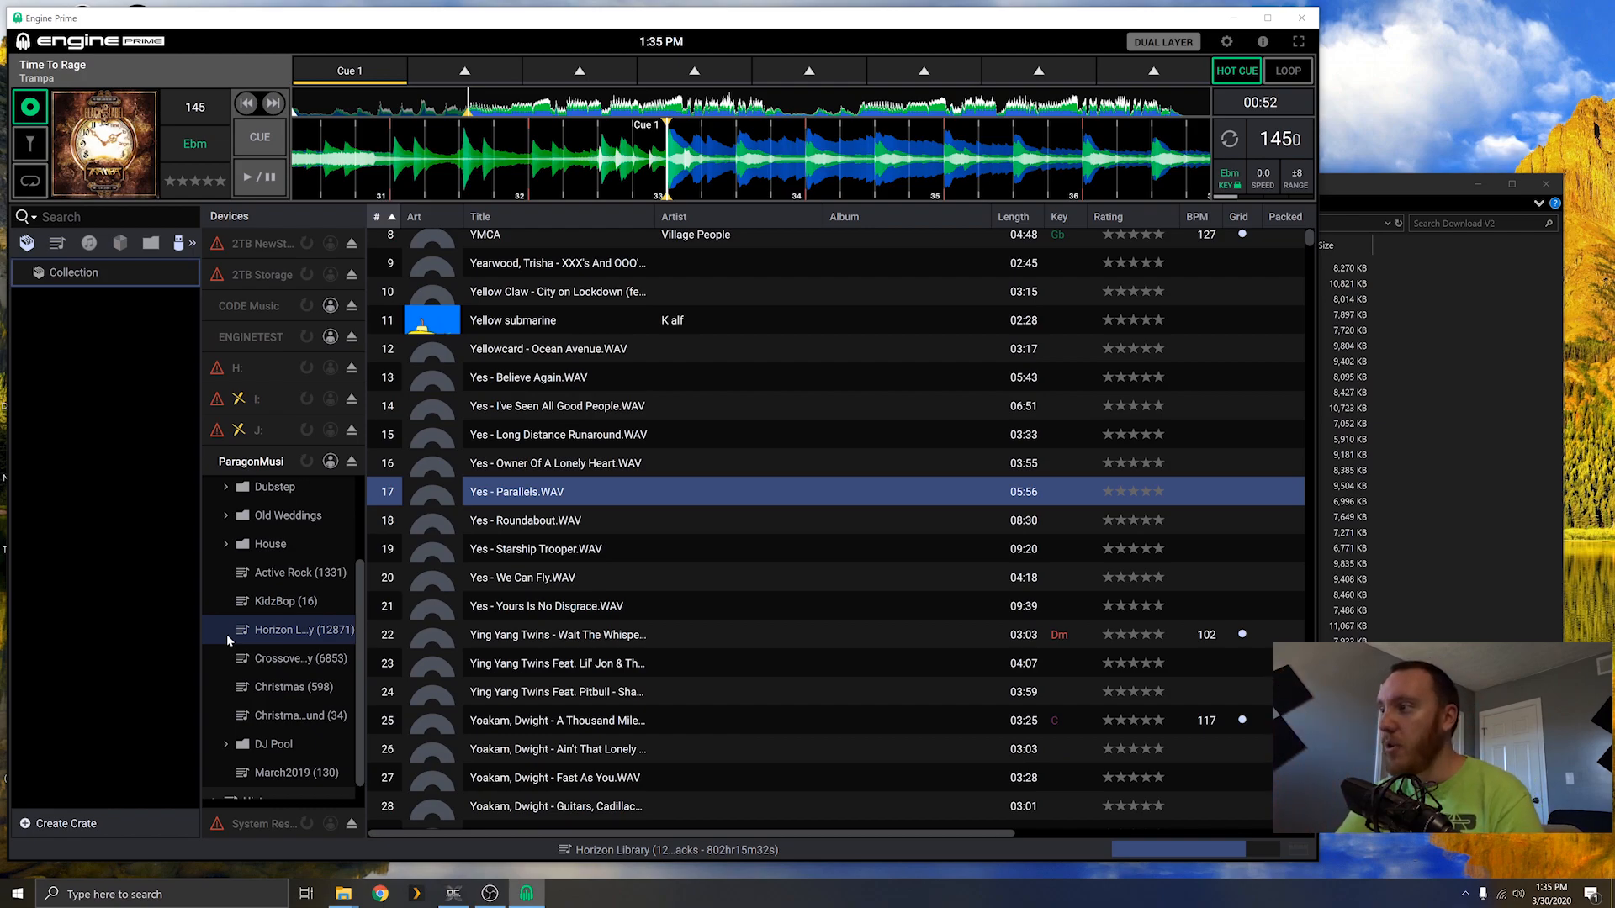
# Step: Check the EngineTest (G:) drive's root and Download V2 folder in File Explorer, and return to Engine Prime
pyautogui.click(1469, 547)
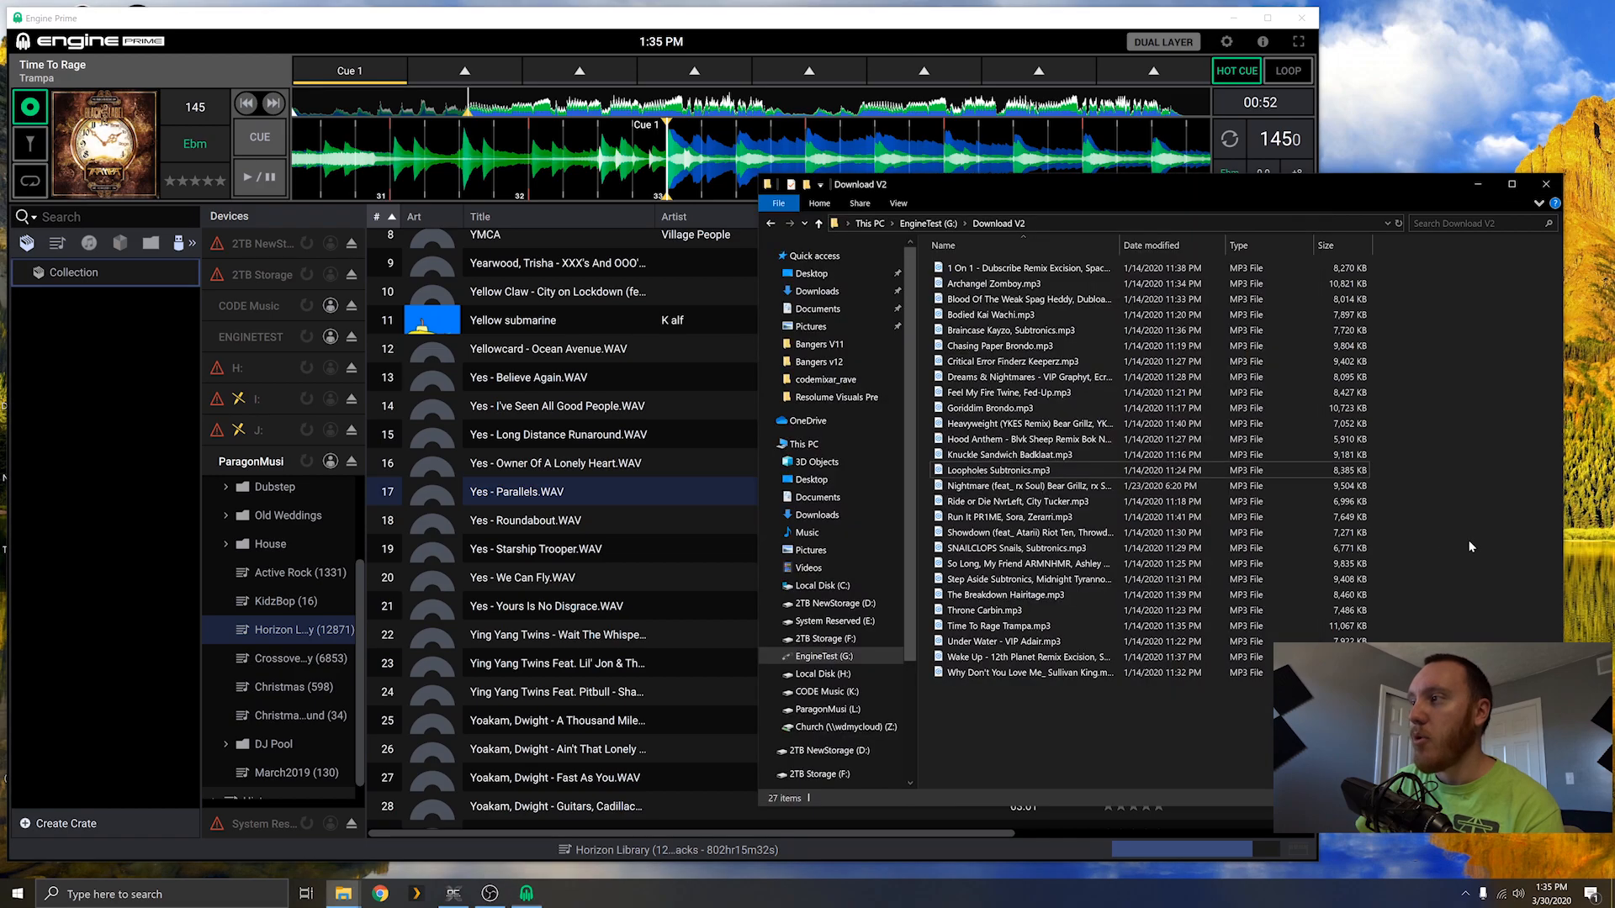
pyautogui.click(929, 222)
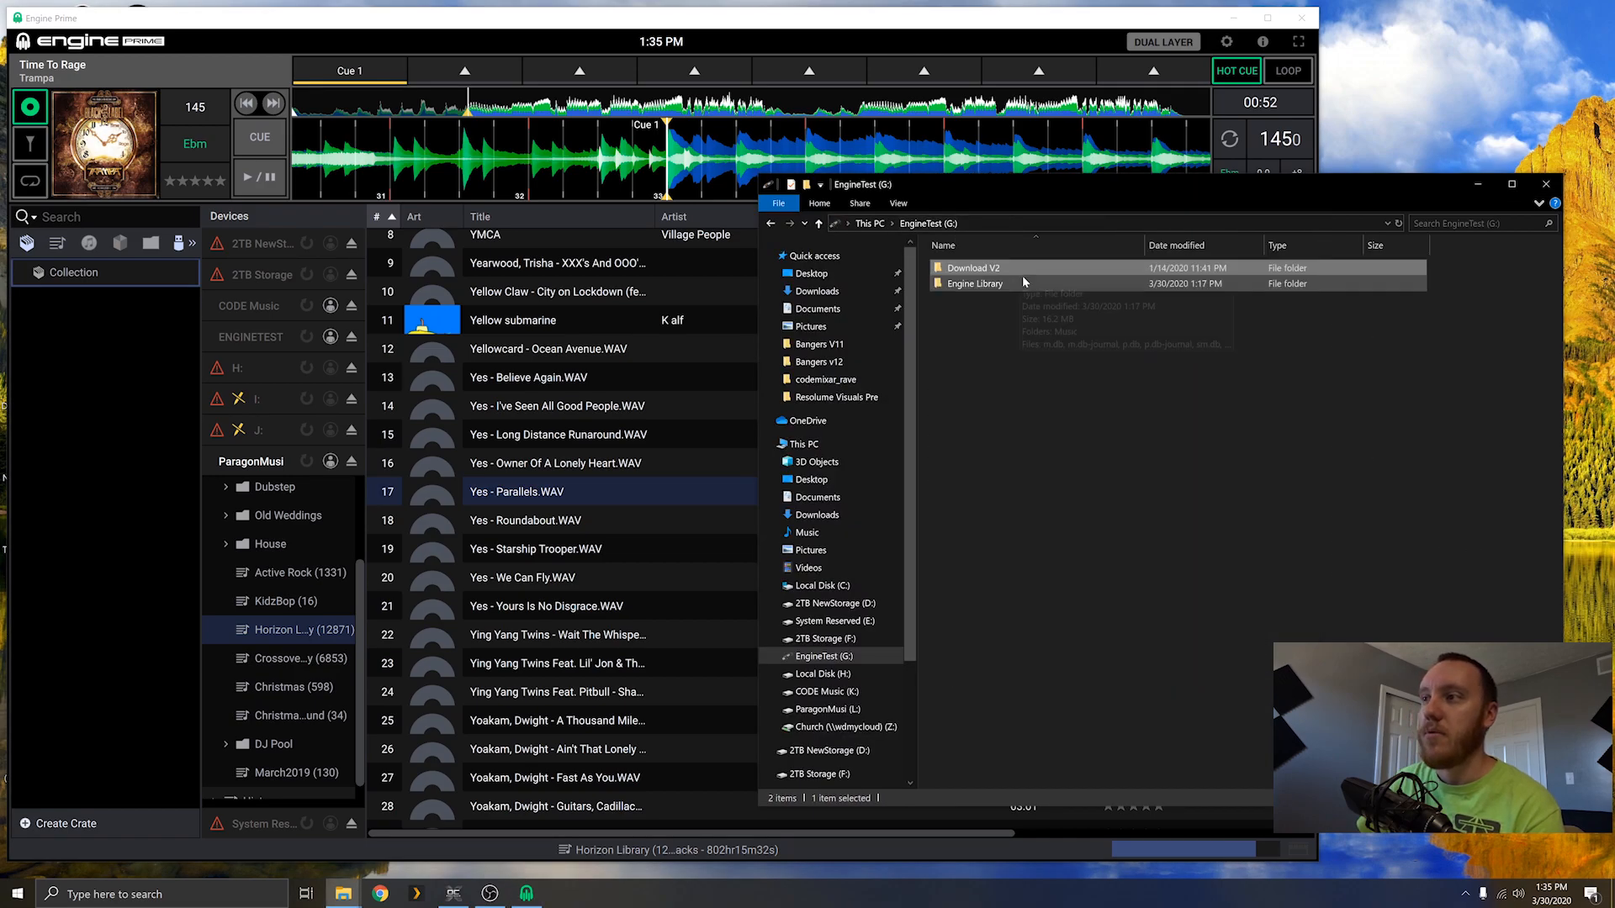
pyautogui.doubleClick(961, 270)
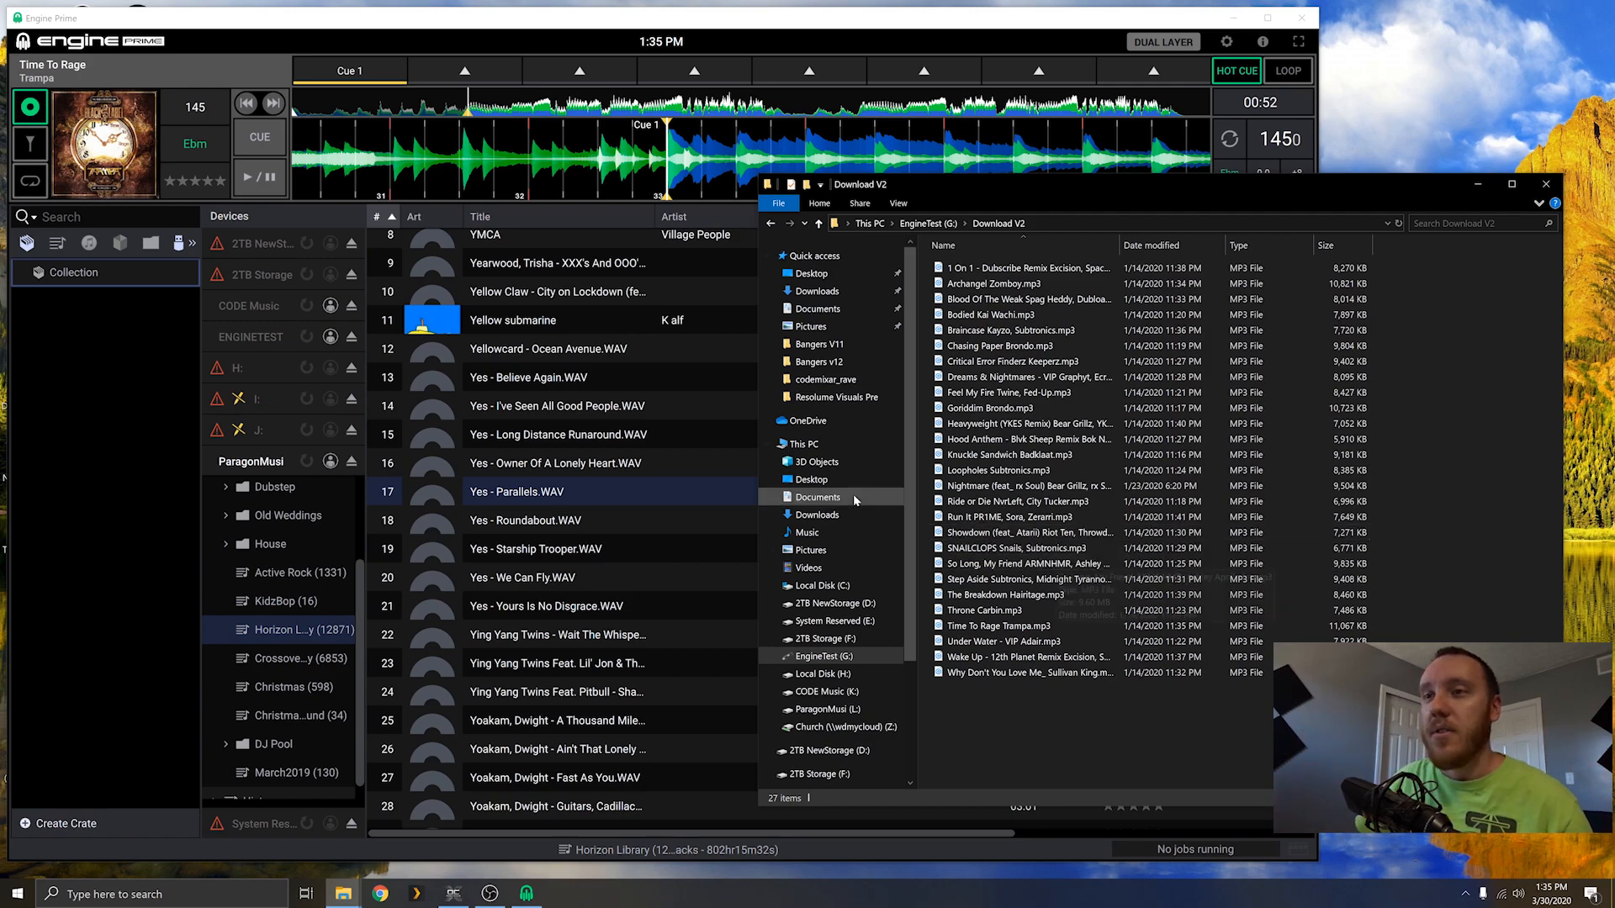
pyautogui.click(697, 518)
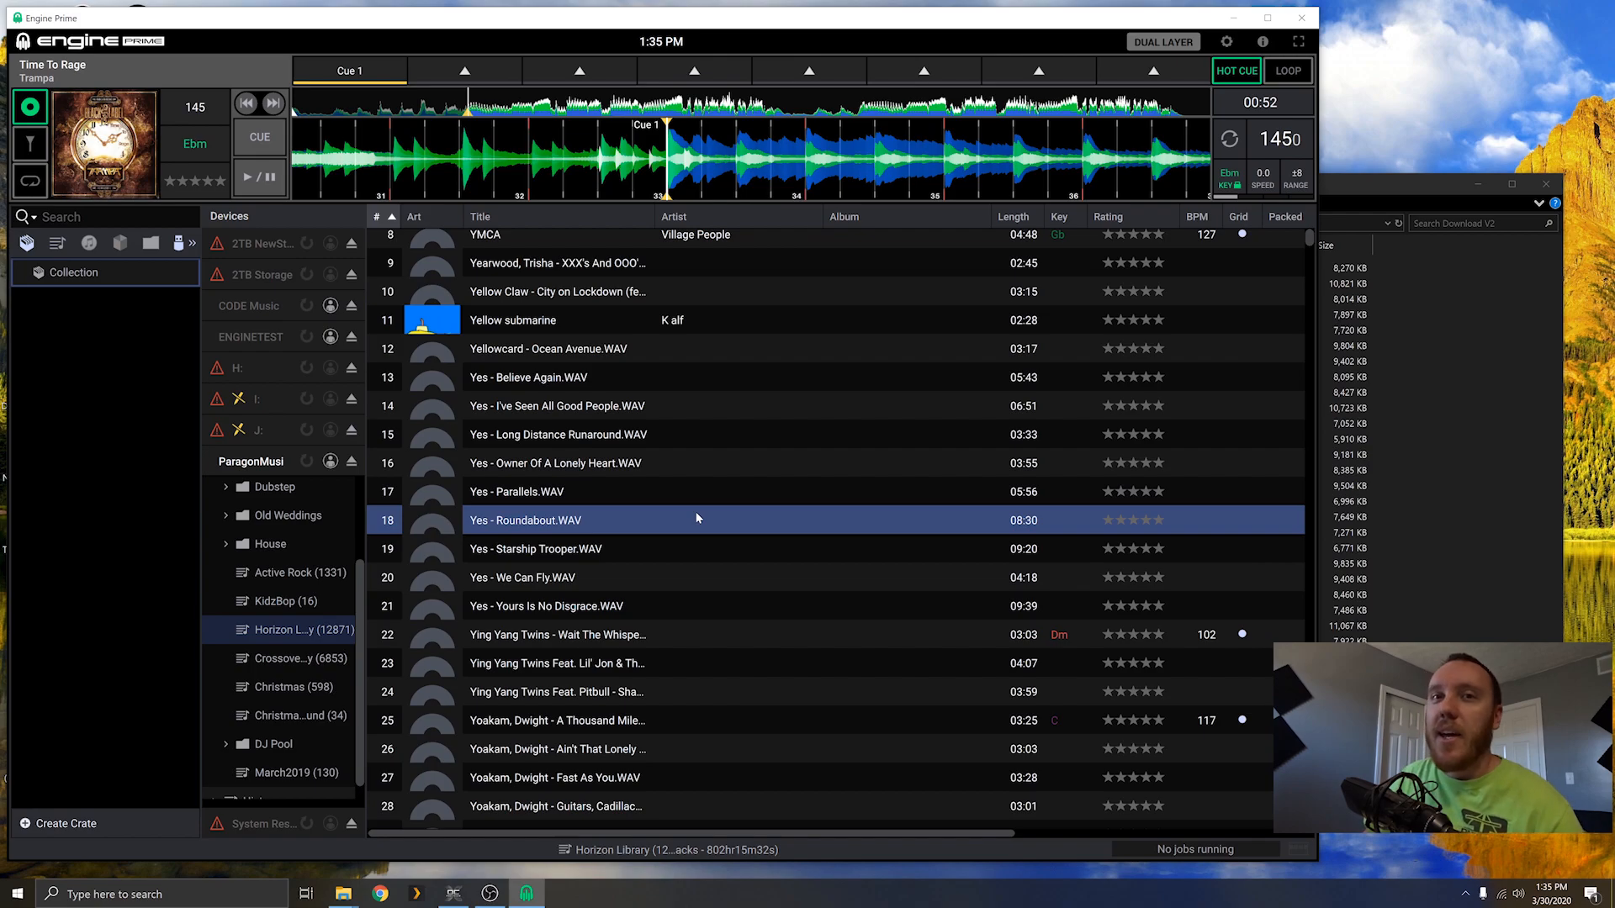
# Step: Widen the Title column and narrow the Album column in the Horizon Library track list
pyautogui.scroll(-3, 673, 515)
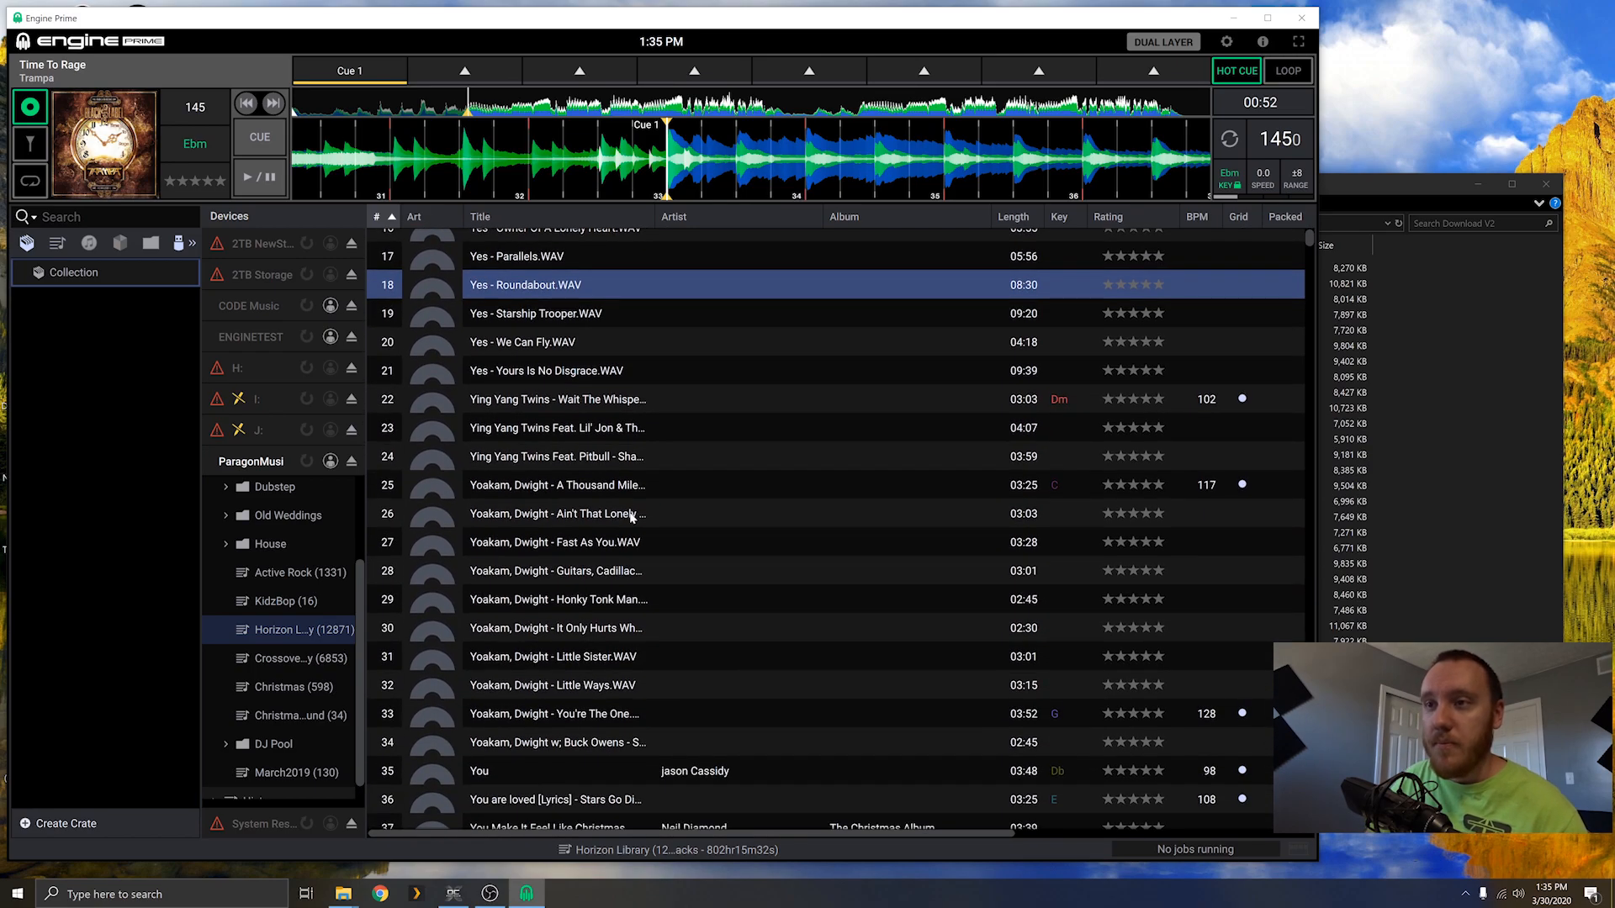
pyautogui.click(664, 515)
pyautogui.doubleClick(634, 510)
pyautogui.click(723, 538)
pyautogui.click(690, 512)
pyautogui.moveTo(657, 216); pyautogui.dragTo(698, 217)
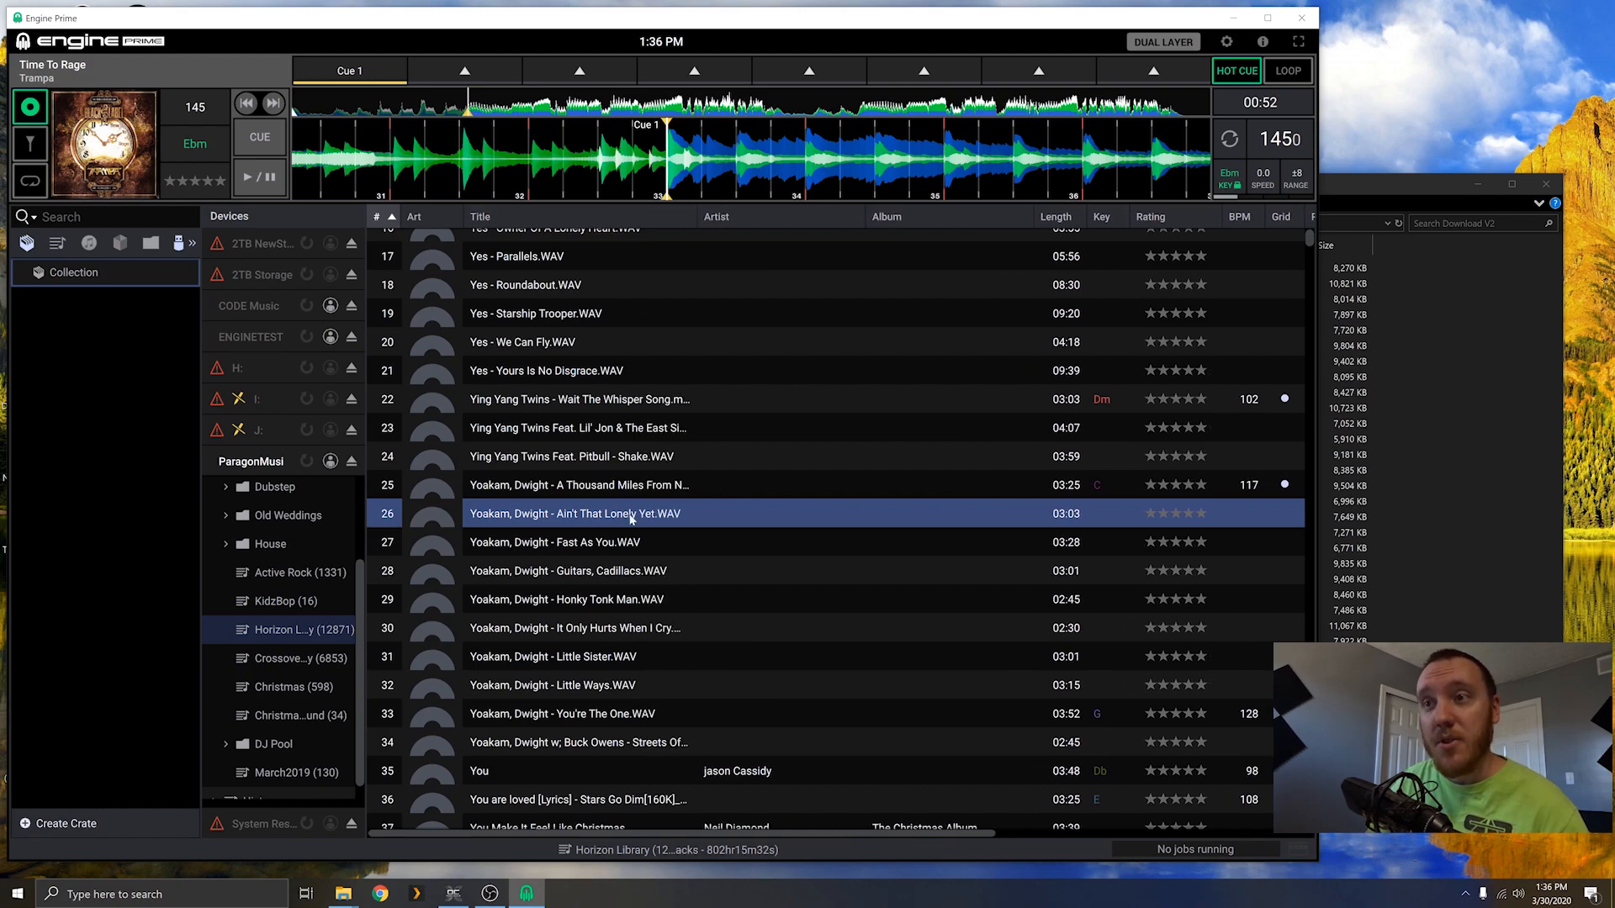
pyautogui.click(664, 492)
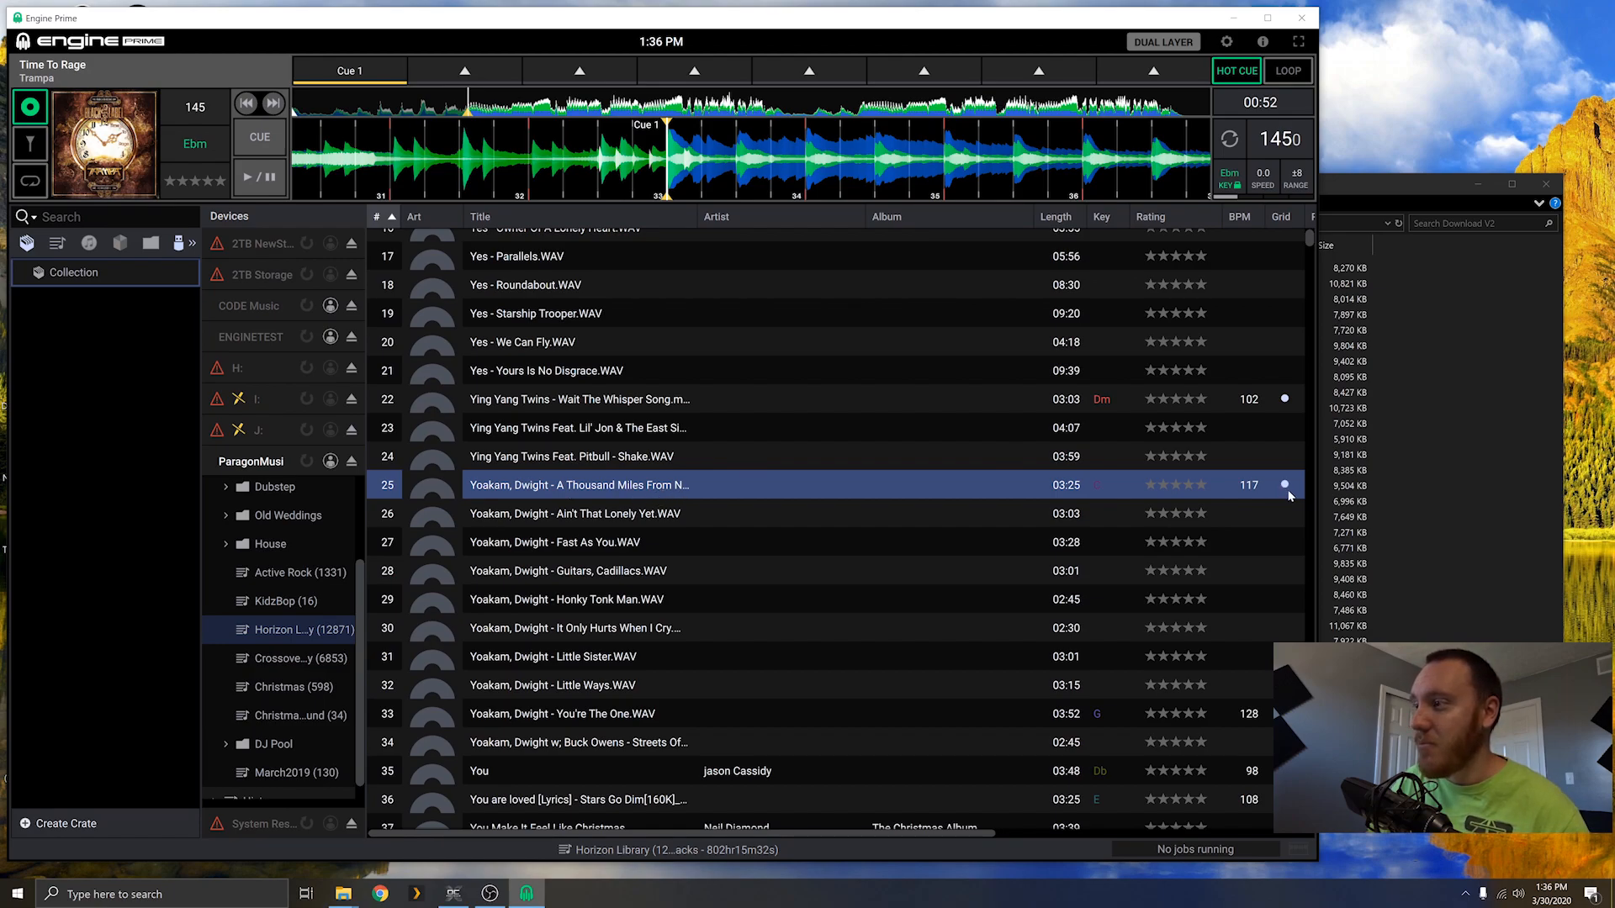
pyautogui.moveTo(1034, 216); pyautogui.dragTo(985, 217)
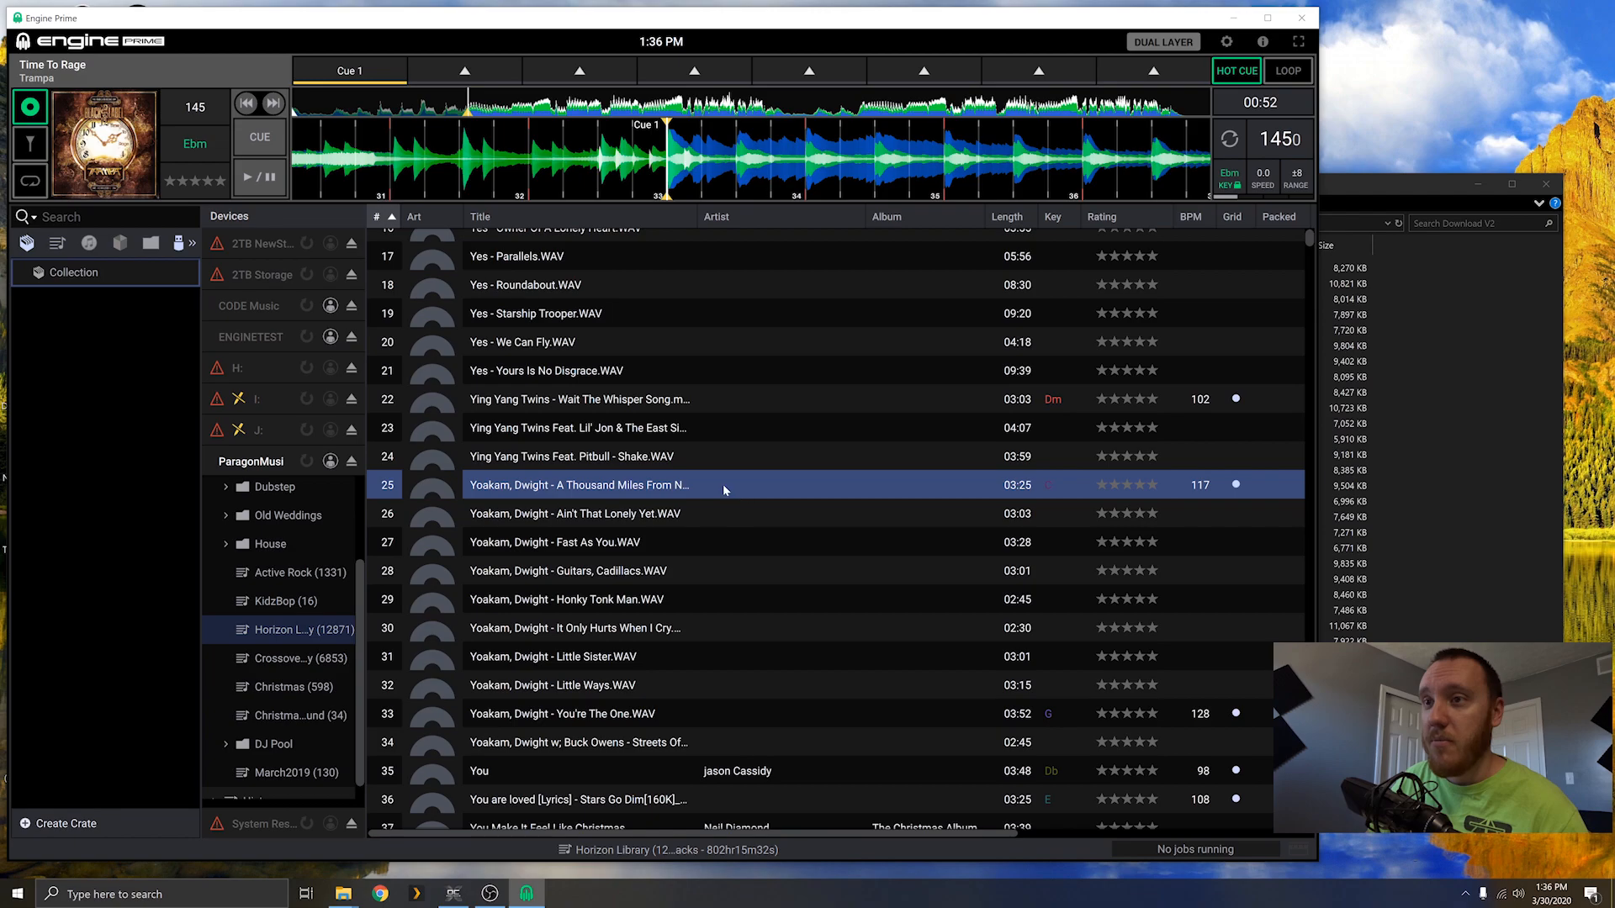
# Step: Load A Thousand Miles From Nowhere onto the deck, replace it with Ain't That Lonely Yet, and move the playhead to 00:52
pyautogui.moveTo(429, 485); pyautogui.dragTo(415, 131)
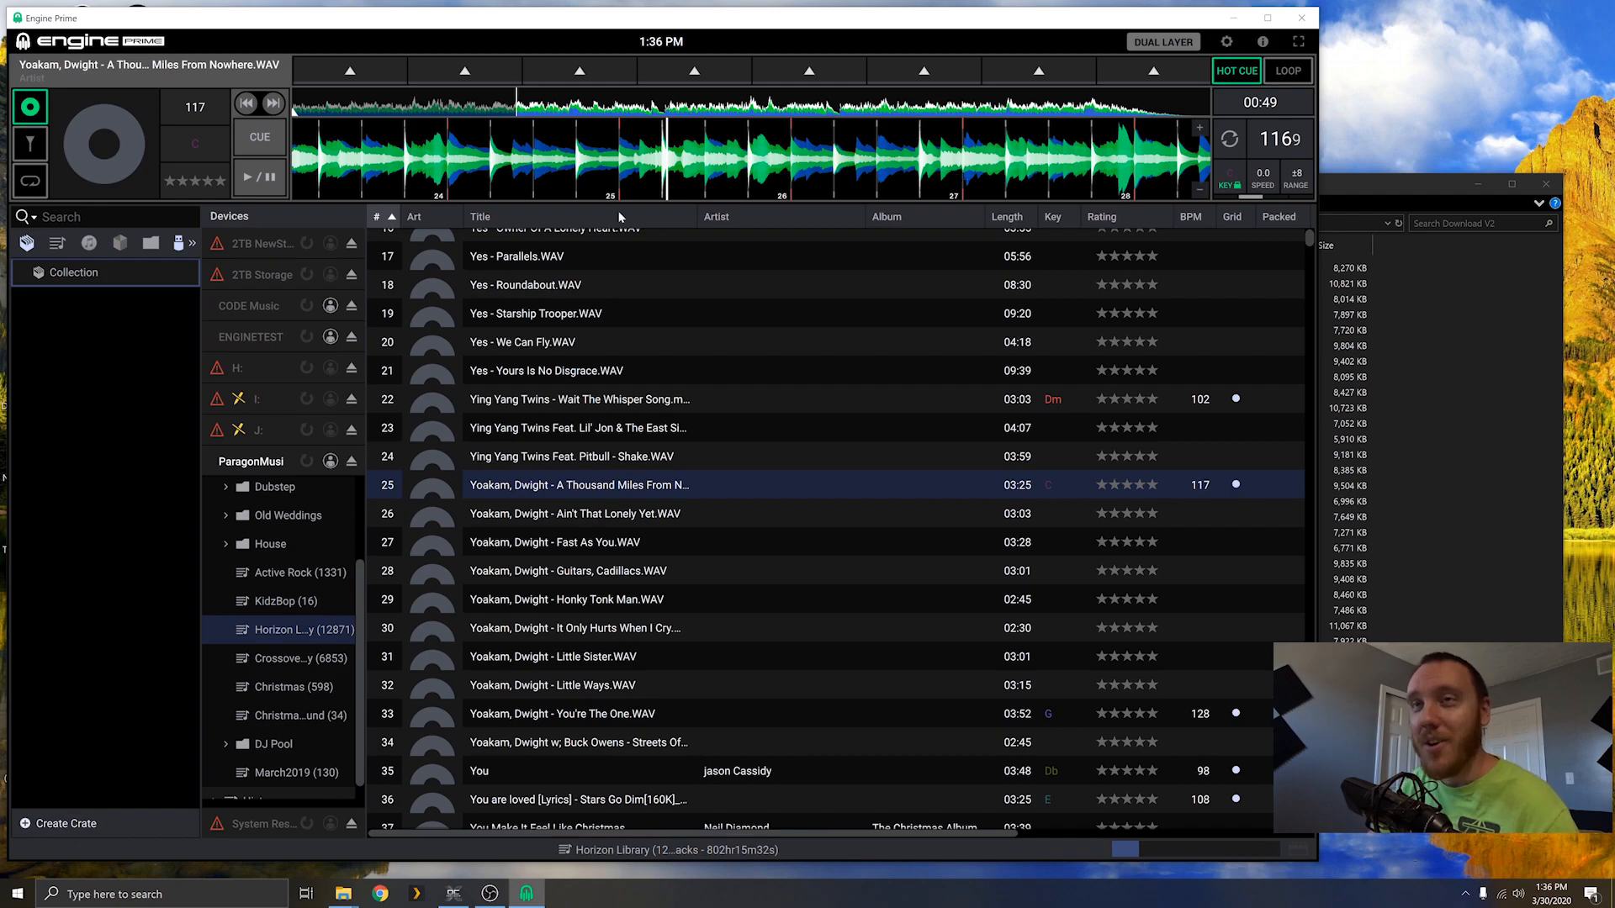
pyautogui.click(377, 102)
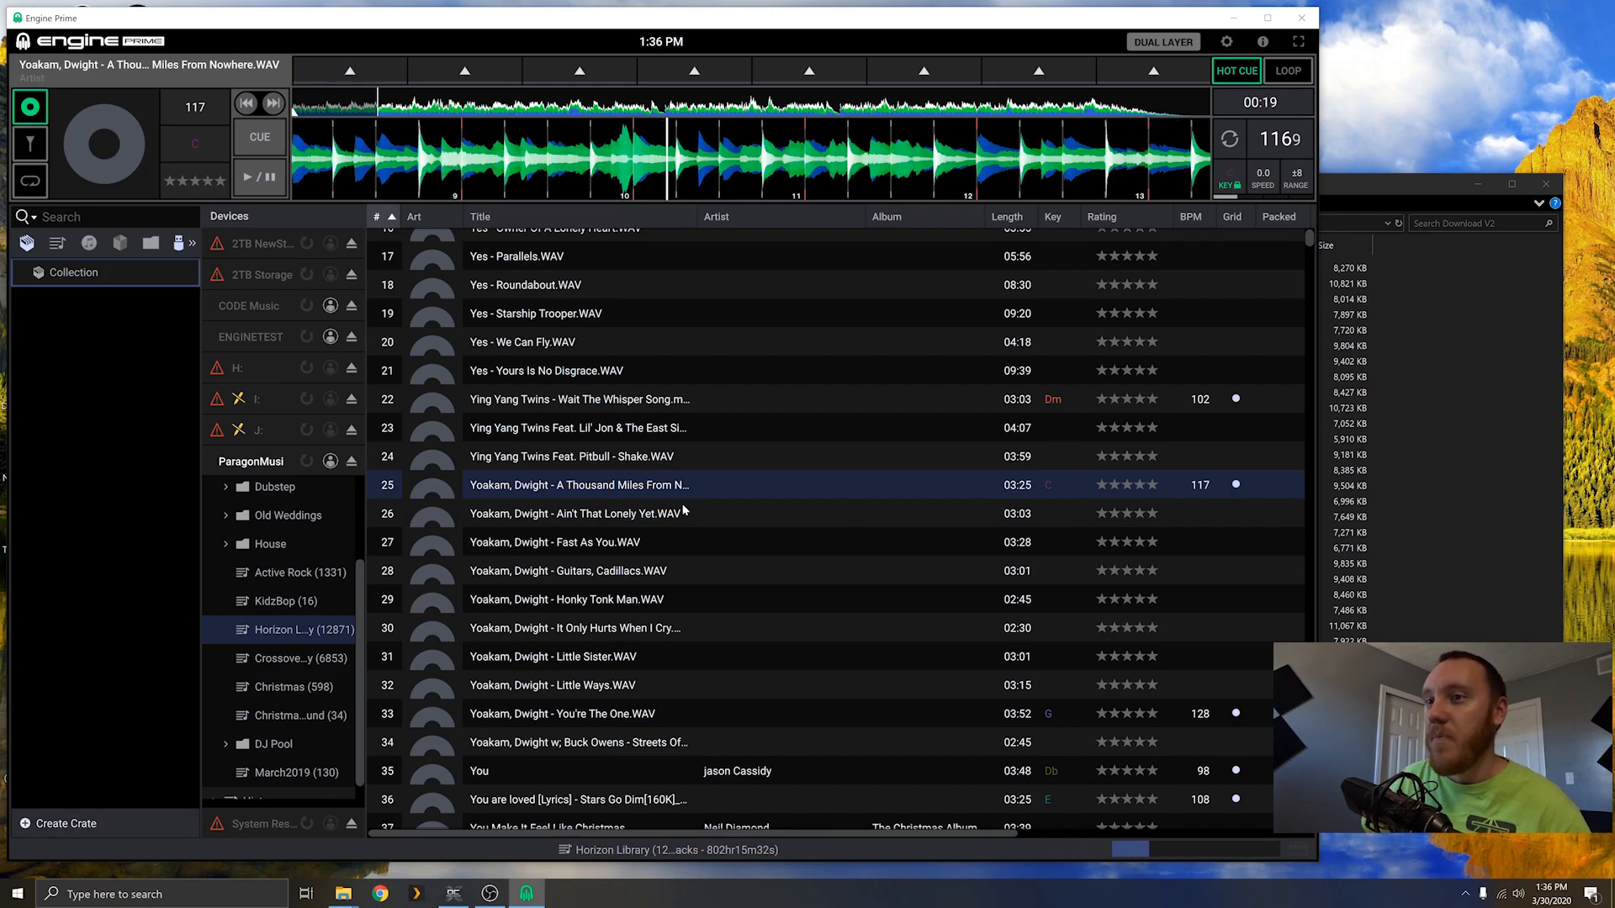
pyautogui.click(587, 514)
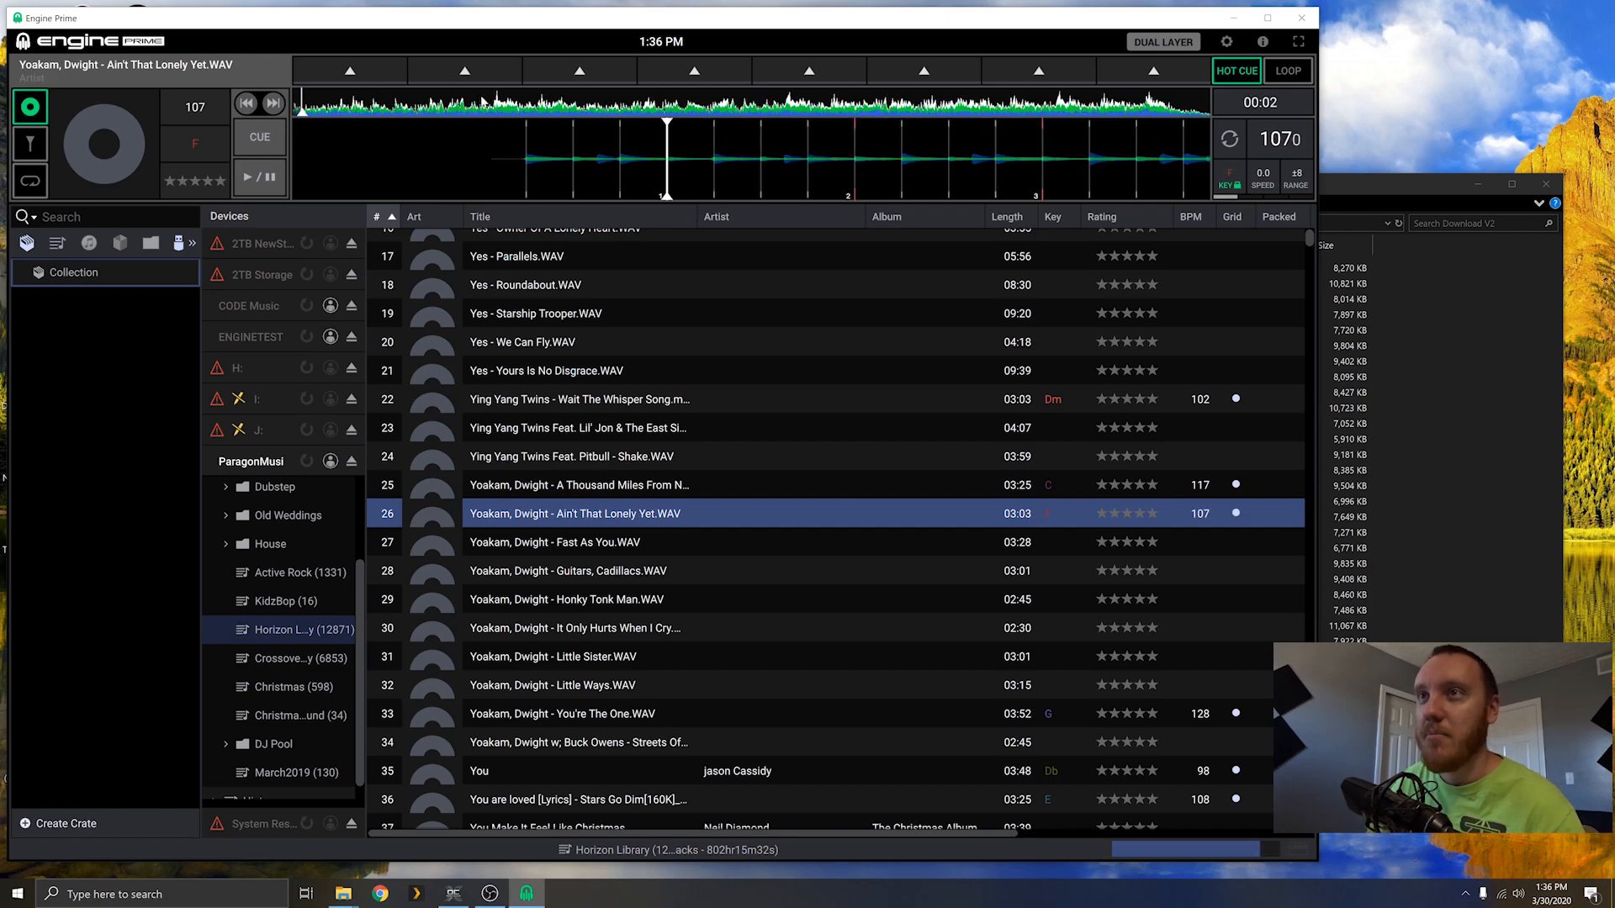
pyautogui.click(492, 103)
pyautogui.click(556, 103)
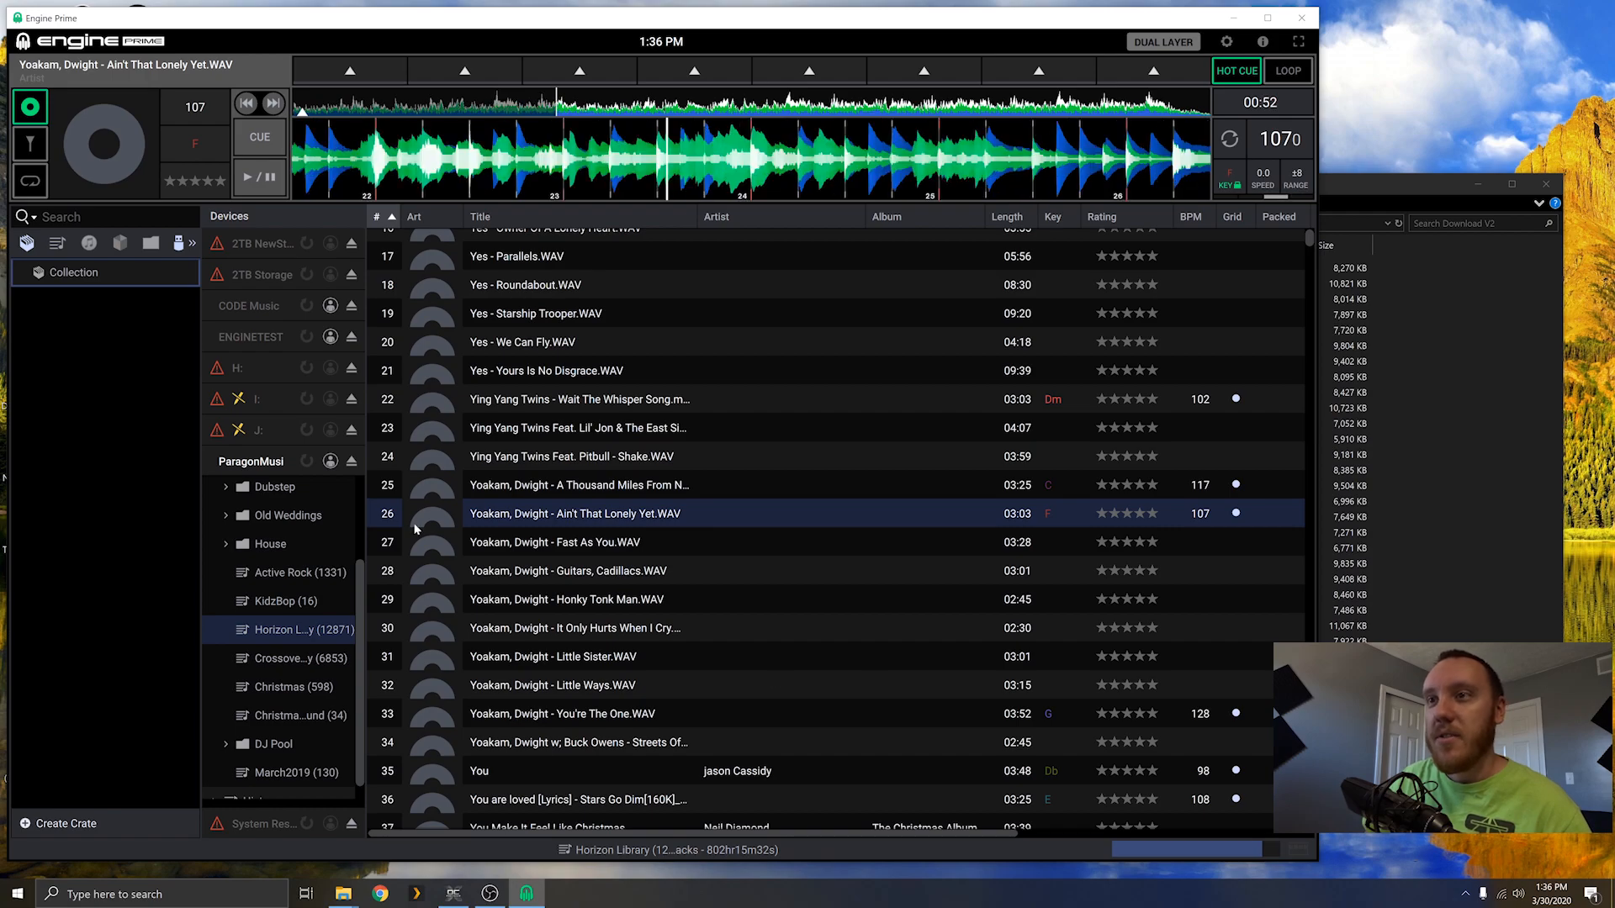
# Step: Compare the tracks in the CrossoverLibrary, Christmas, Active Rock and Horizon Library playlists
pyautogui.click(299, 663)
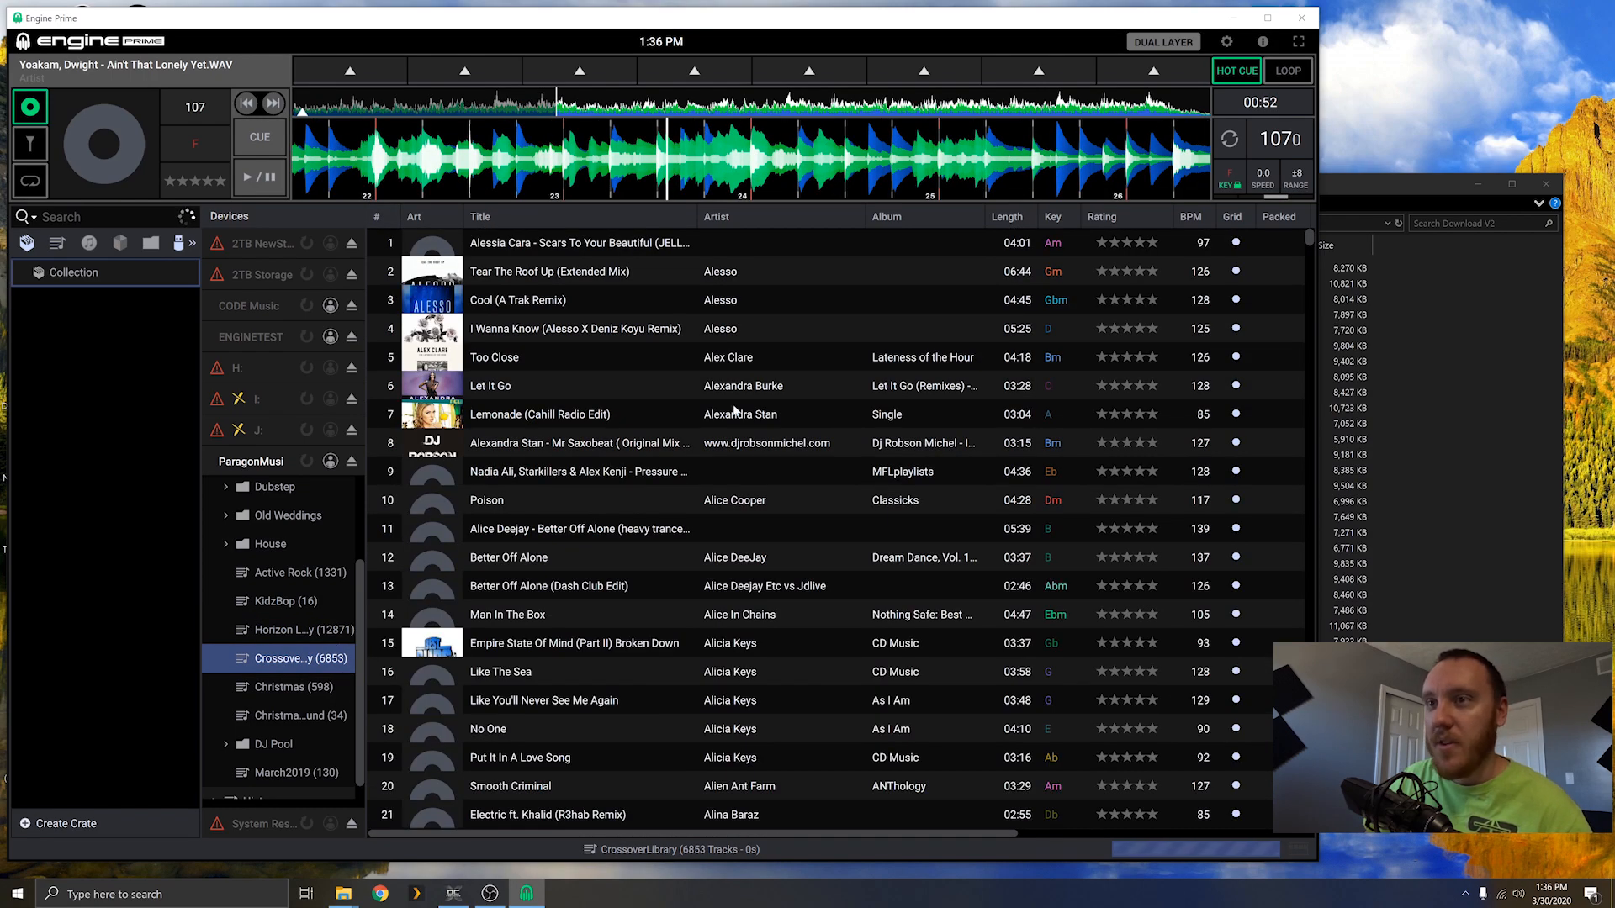
pyautogui.scroll(-10, 766, 450)
pyautogui.scroll(-20, 765, 458)
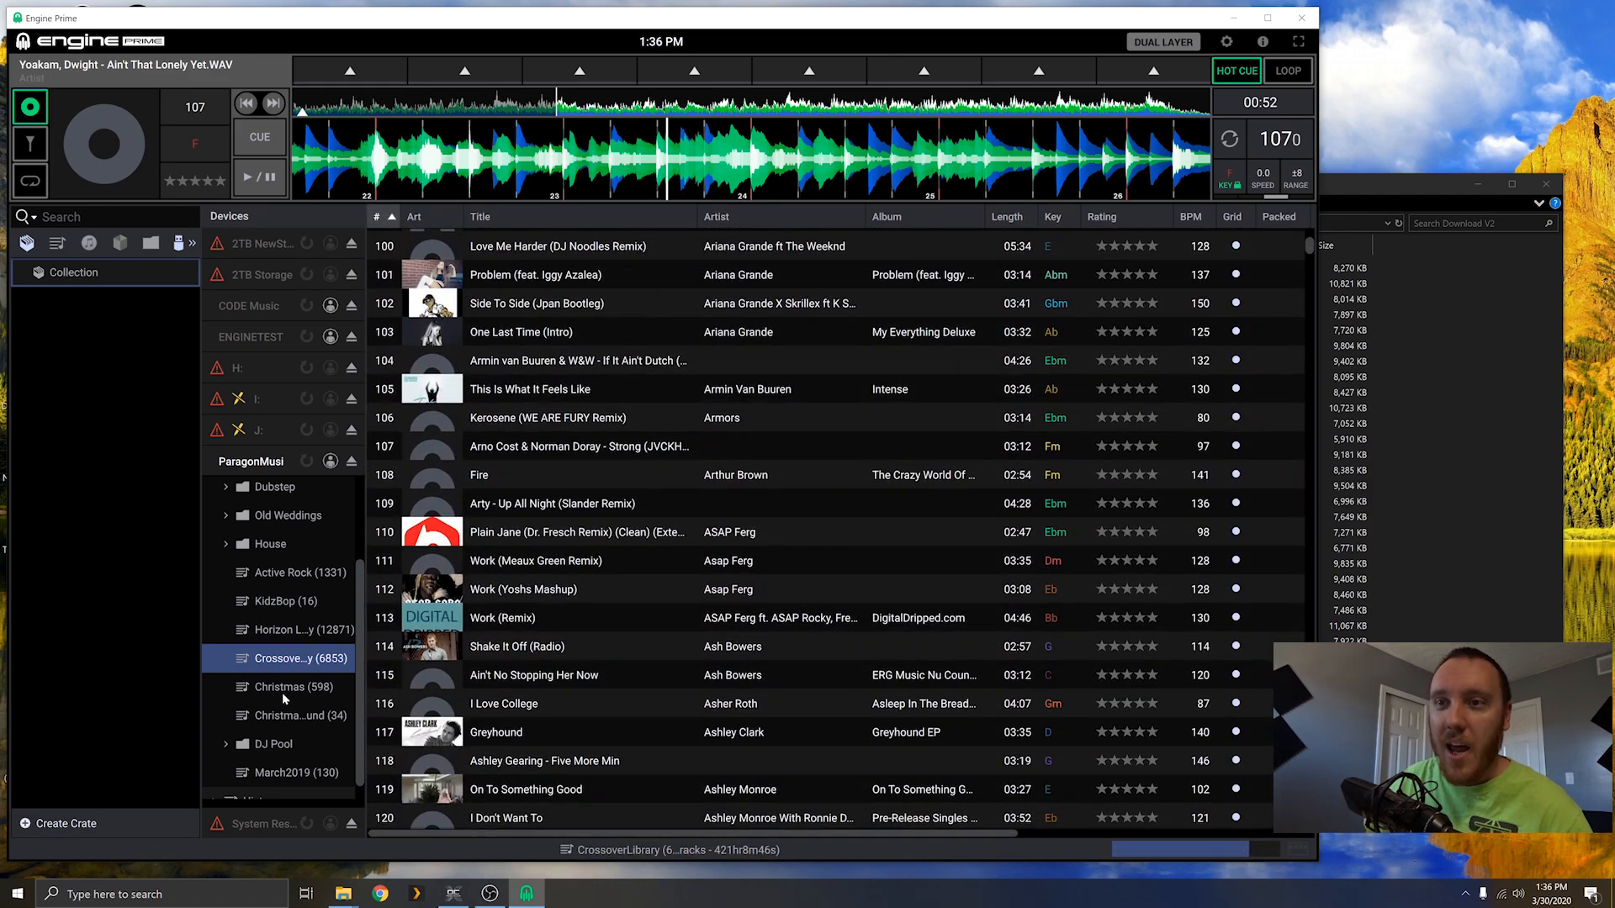
pyautogui.click(283, 687)
pyautogui.click(299, 573)
pyautogui.click(304, 626)
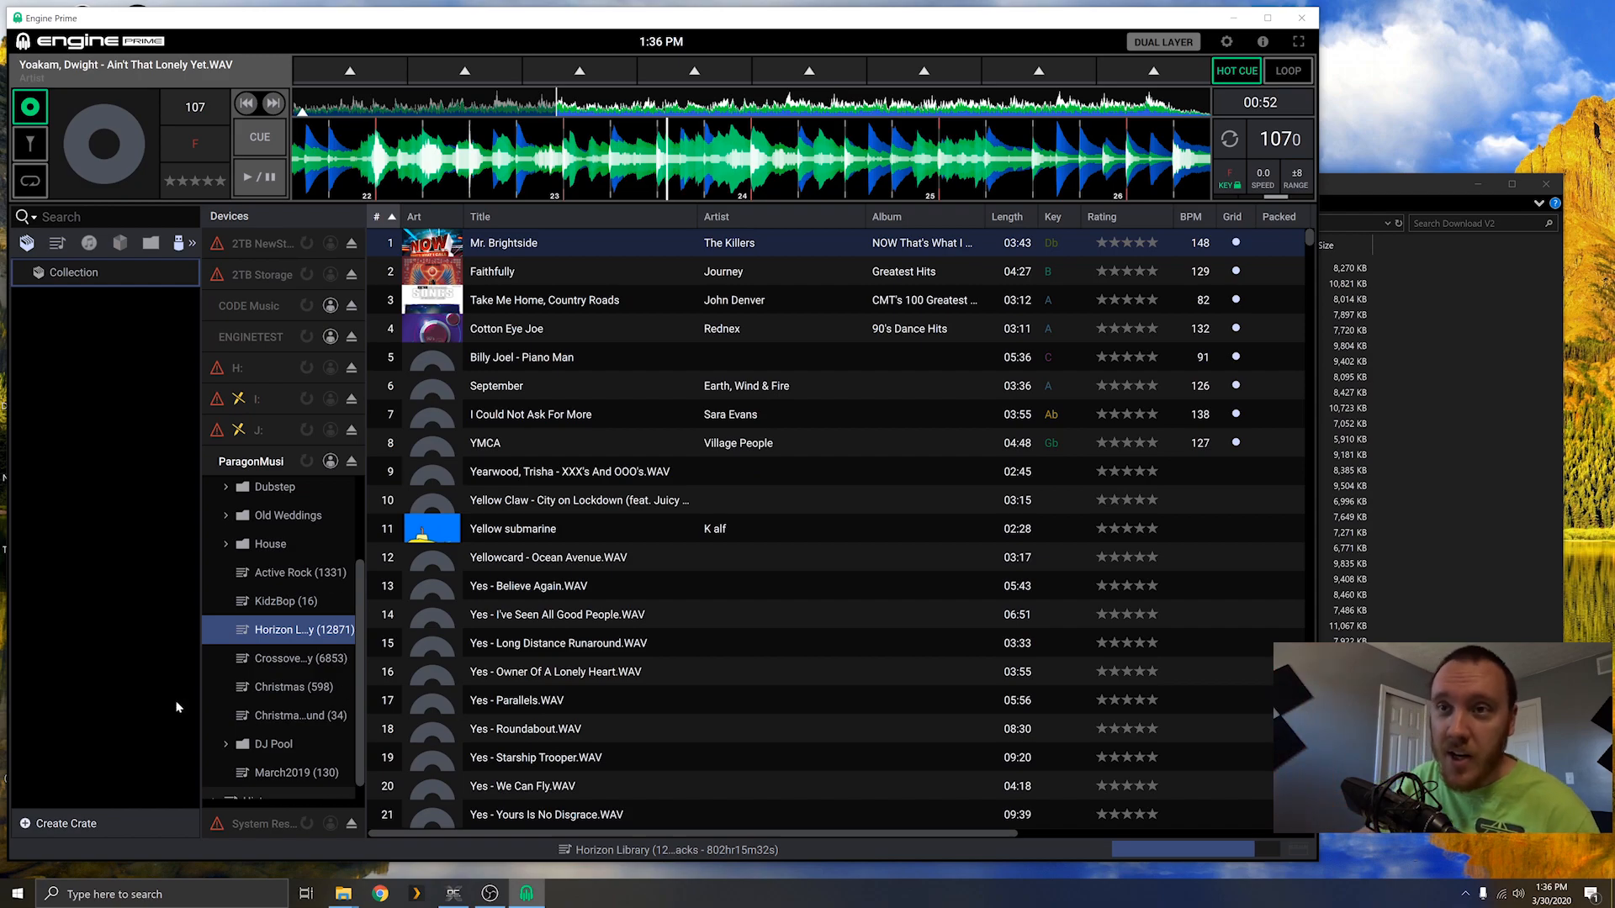
# Step: Look through the DJ Pool and Old Weddings playlist folders on the ParagonMusi drive, collapsing each one after viewing
pyautogui.doubleClick(237, 745)
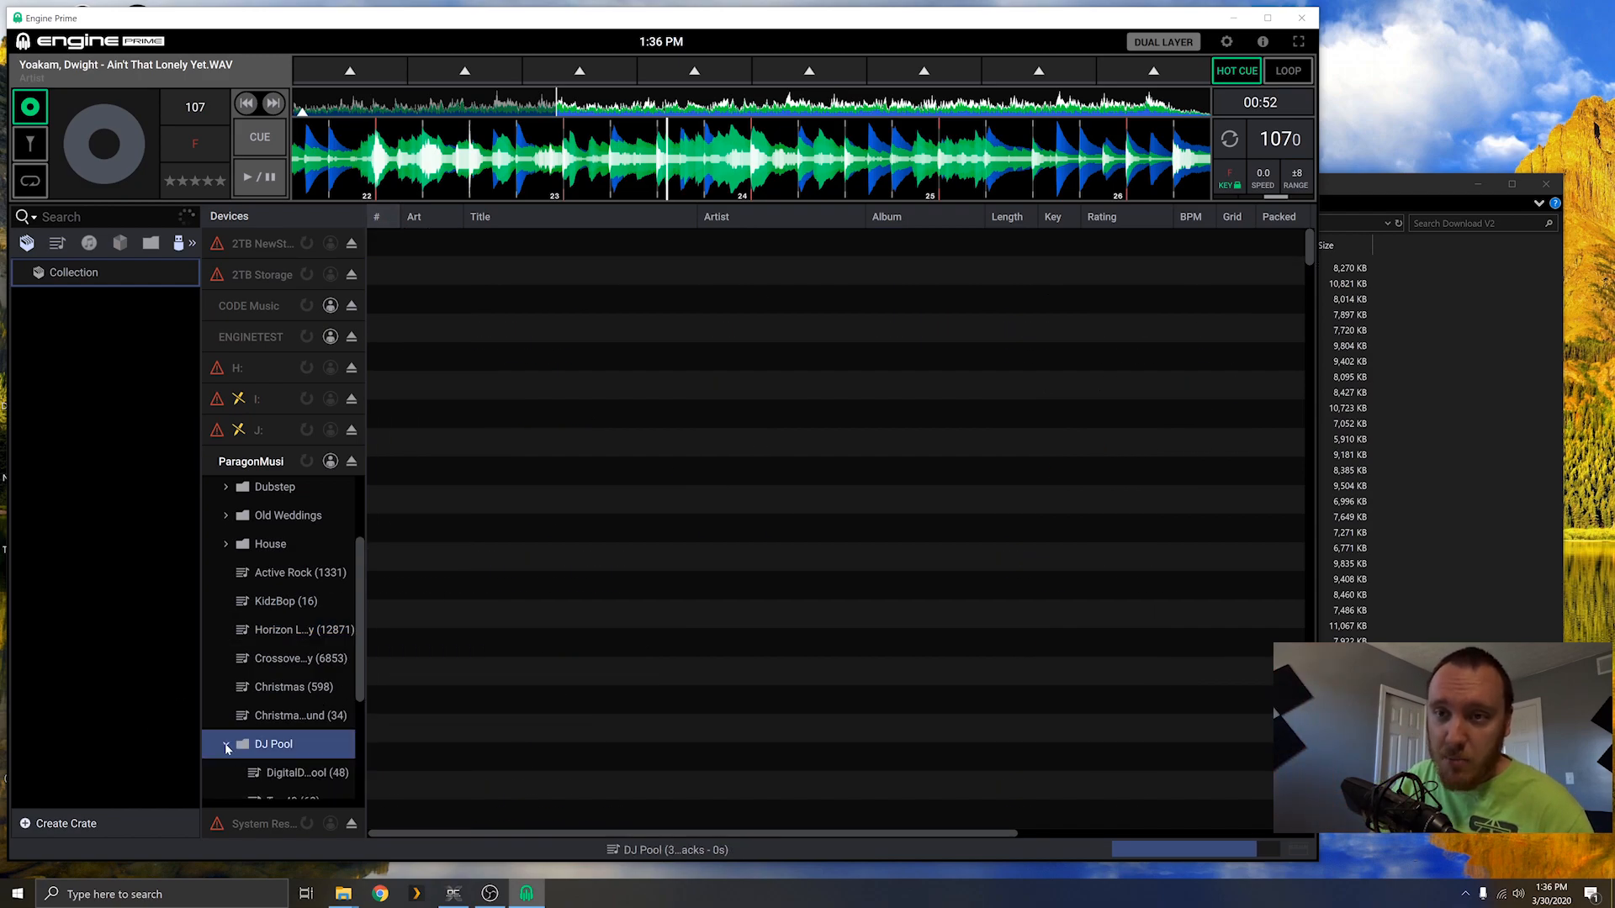
pyautogui.scroll(-2, 256, 673)
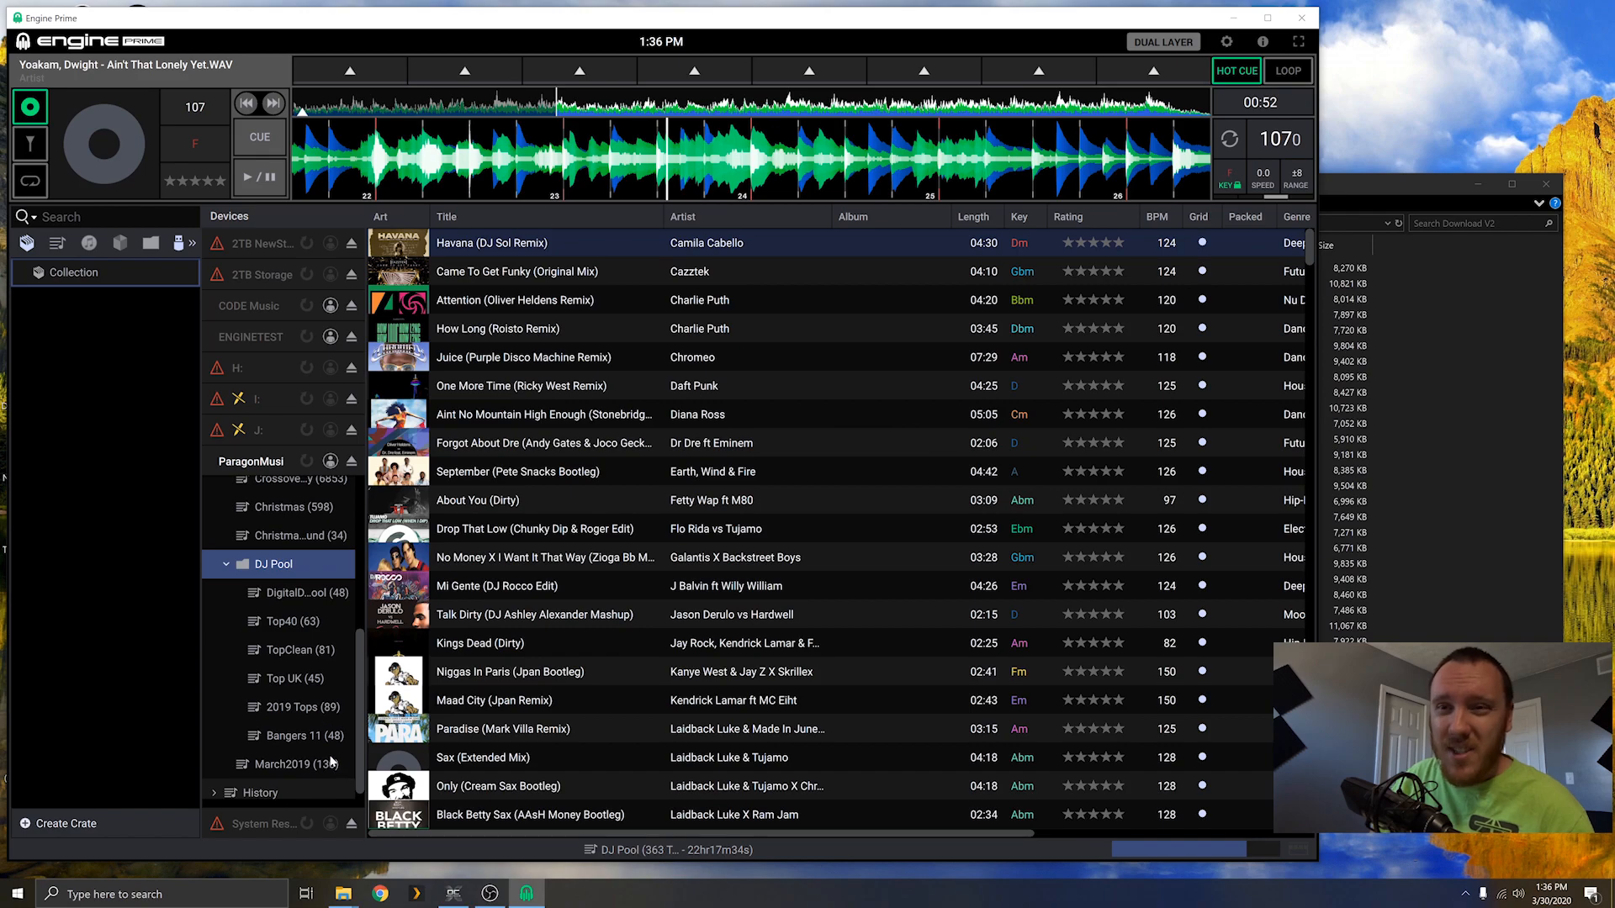
pyautogui.scroll(5, 231, 572)
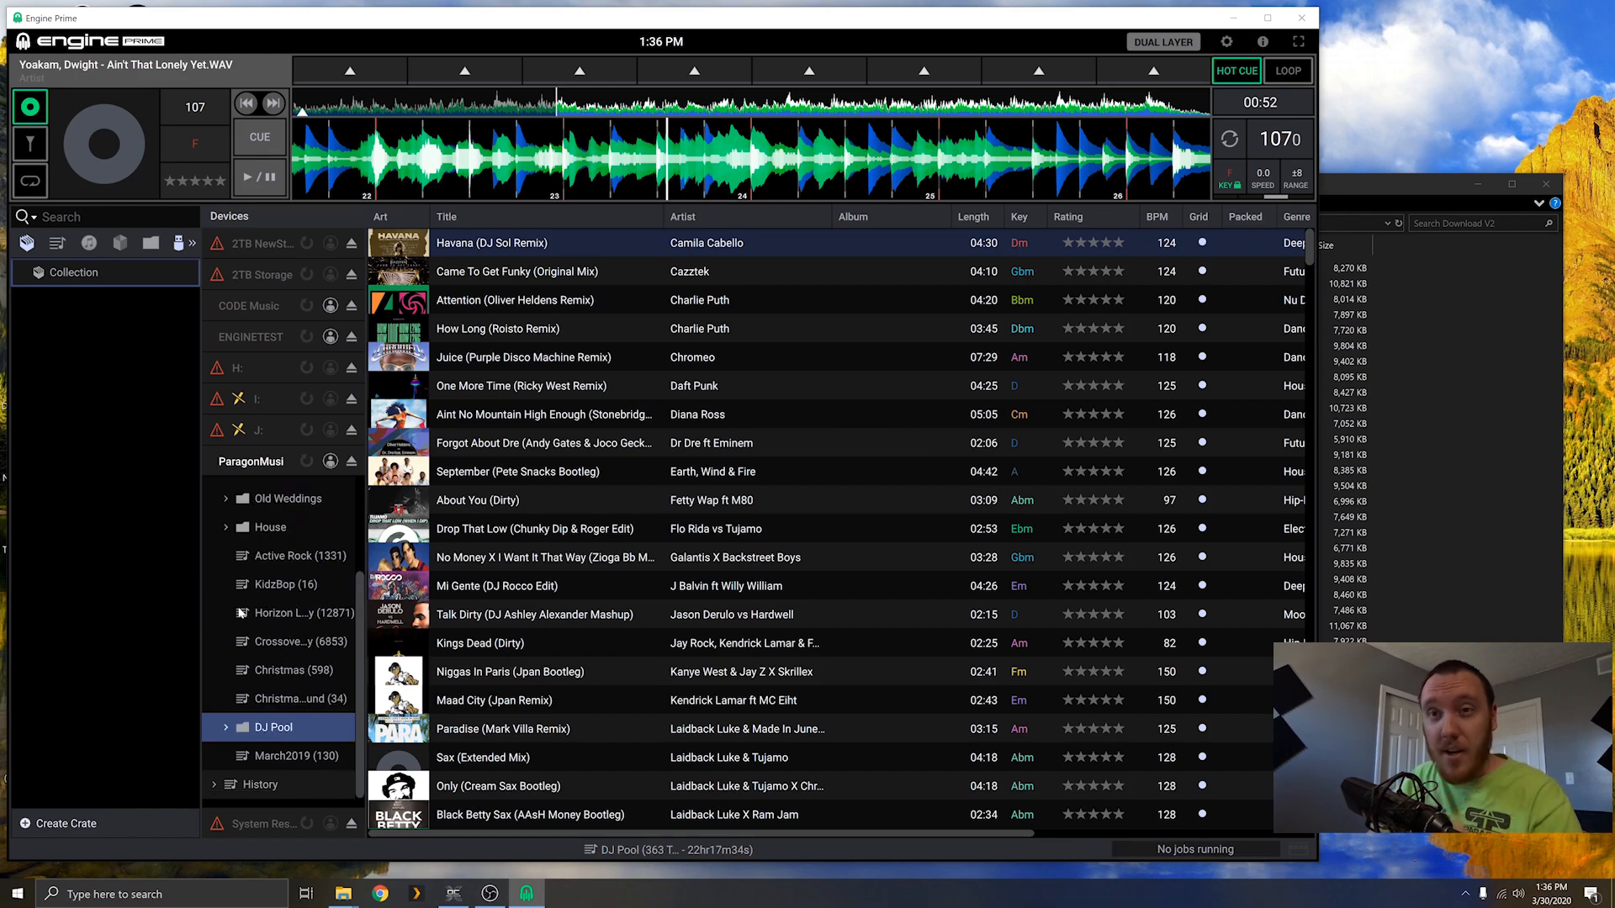
pyautogui.click(225, 610)
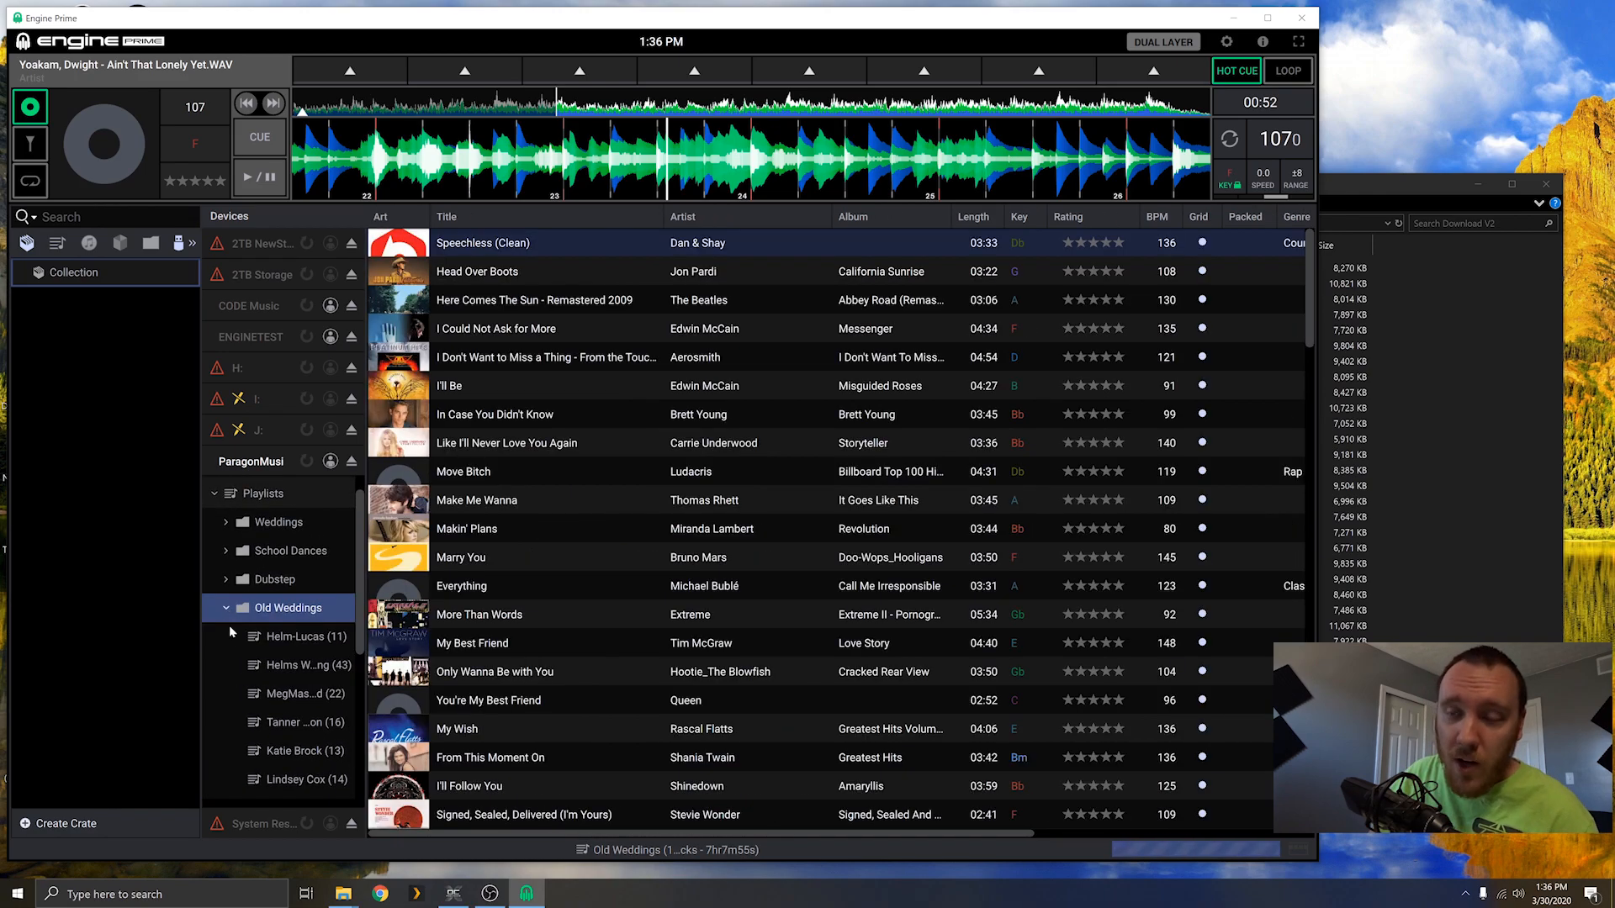
pyautogui.scroll(-3, 290, 702)
pyautogui.scroll(3, 301, 519)
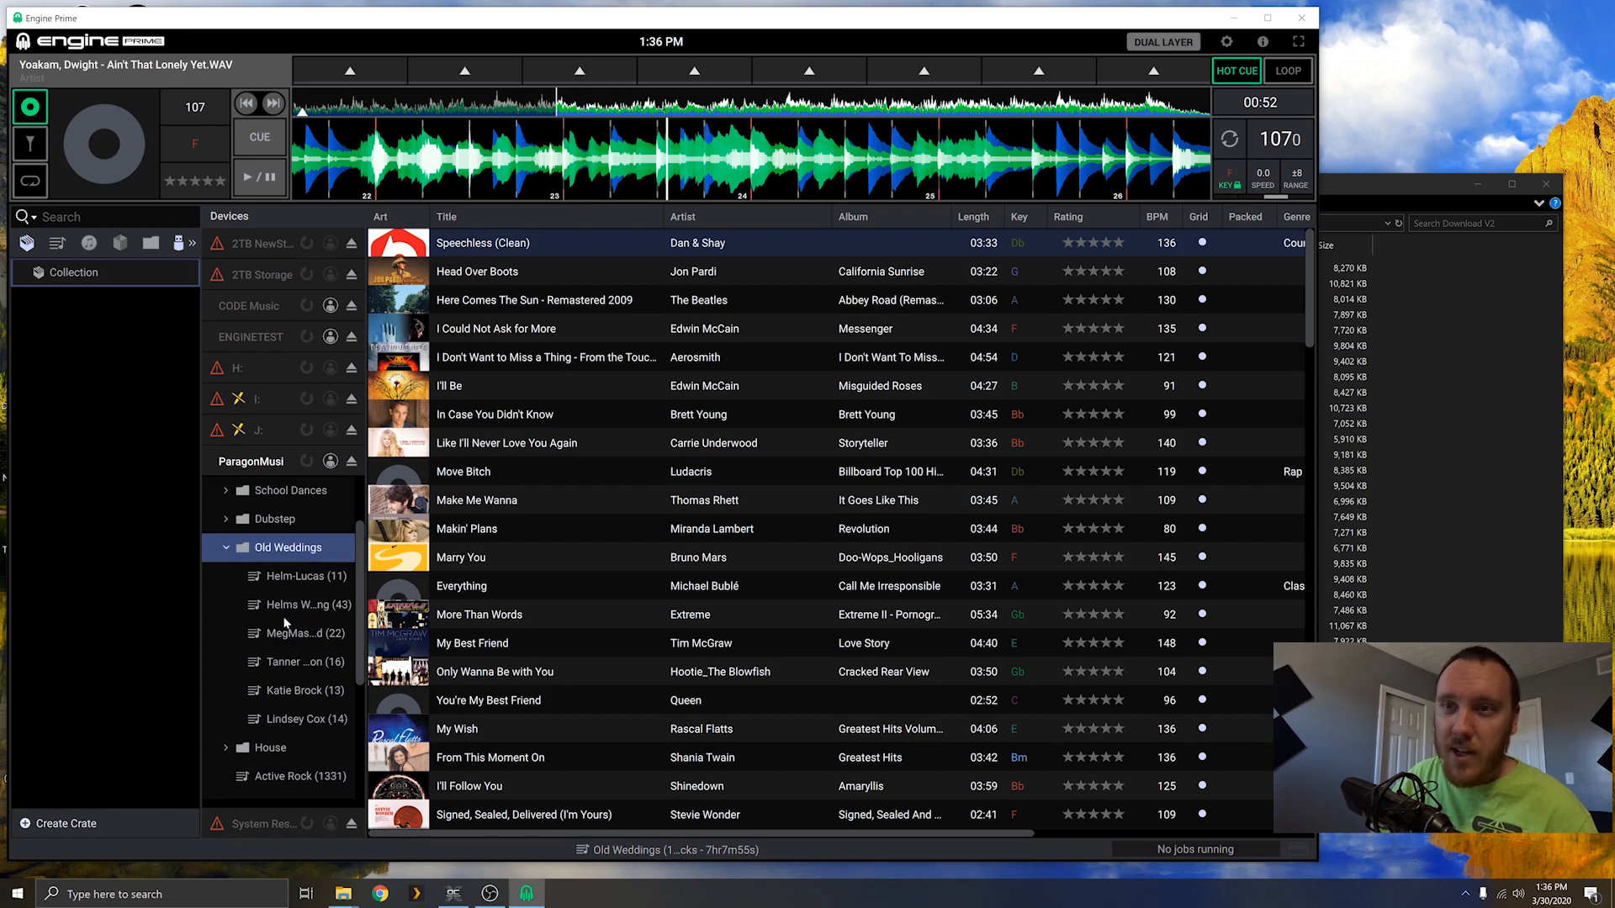
pyautogui.click(229, 611)
# Step: Review the playlists inside the Dubstep, School Dances and Weddings folders on the ParagonMusi drive
pyautogui.click(224, 584)
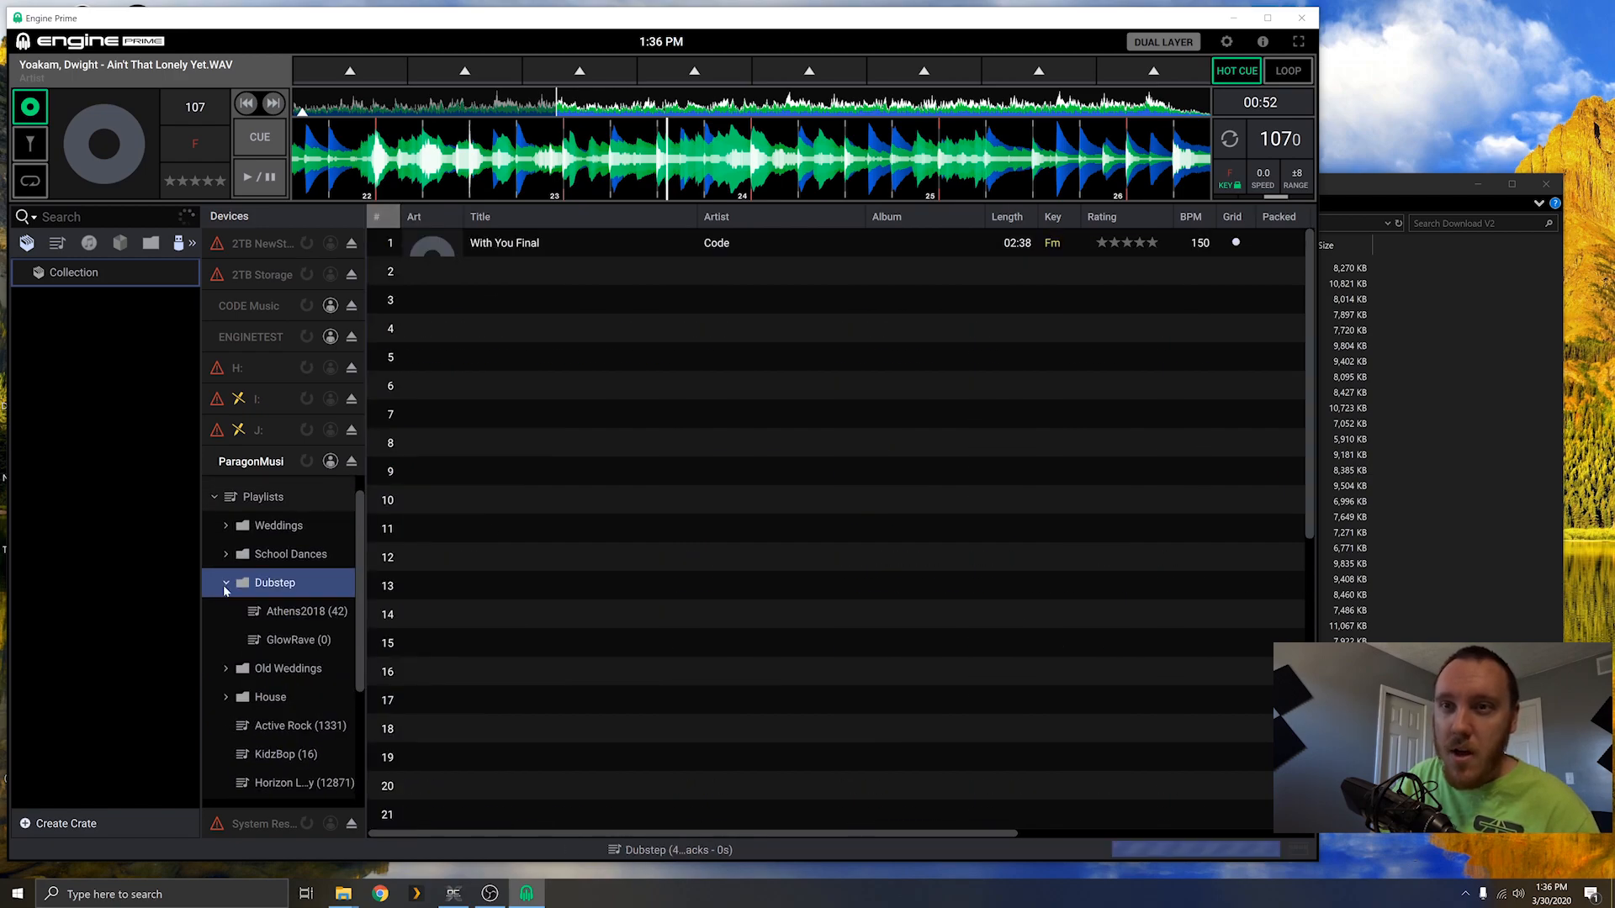
pyautogui.click(226, 555)
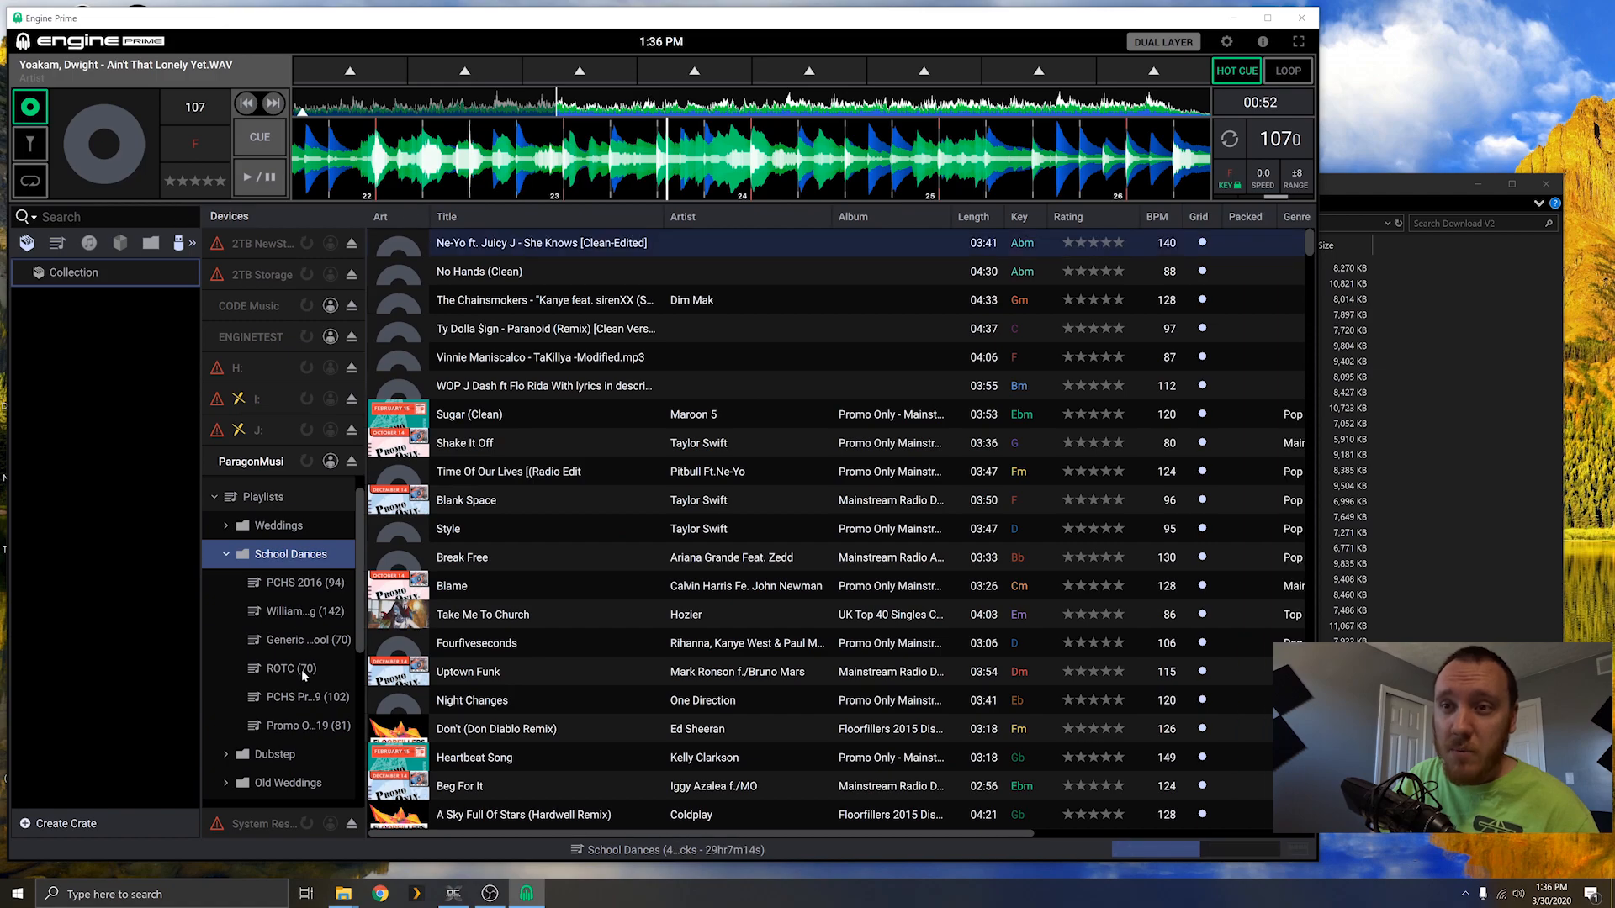
pyautogui.click(227, 554)
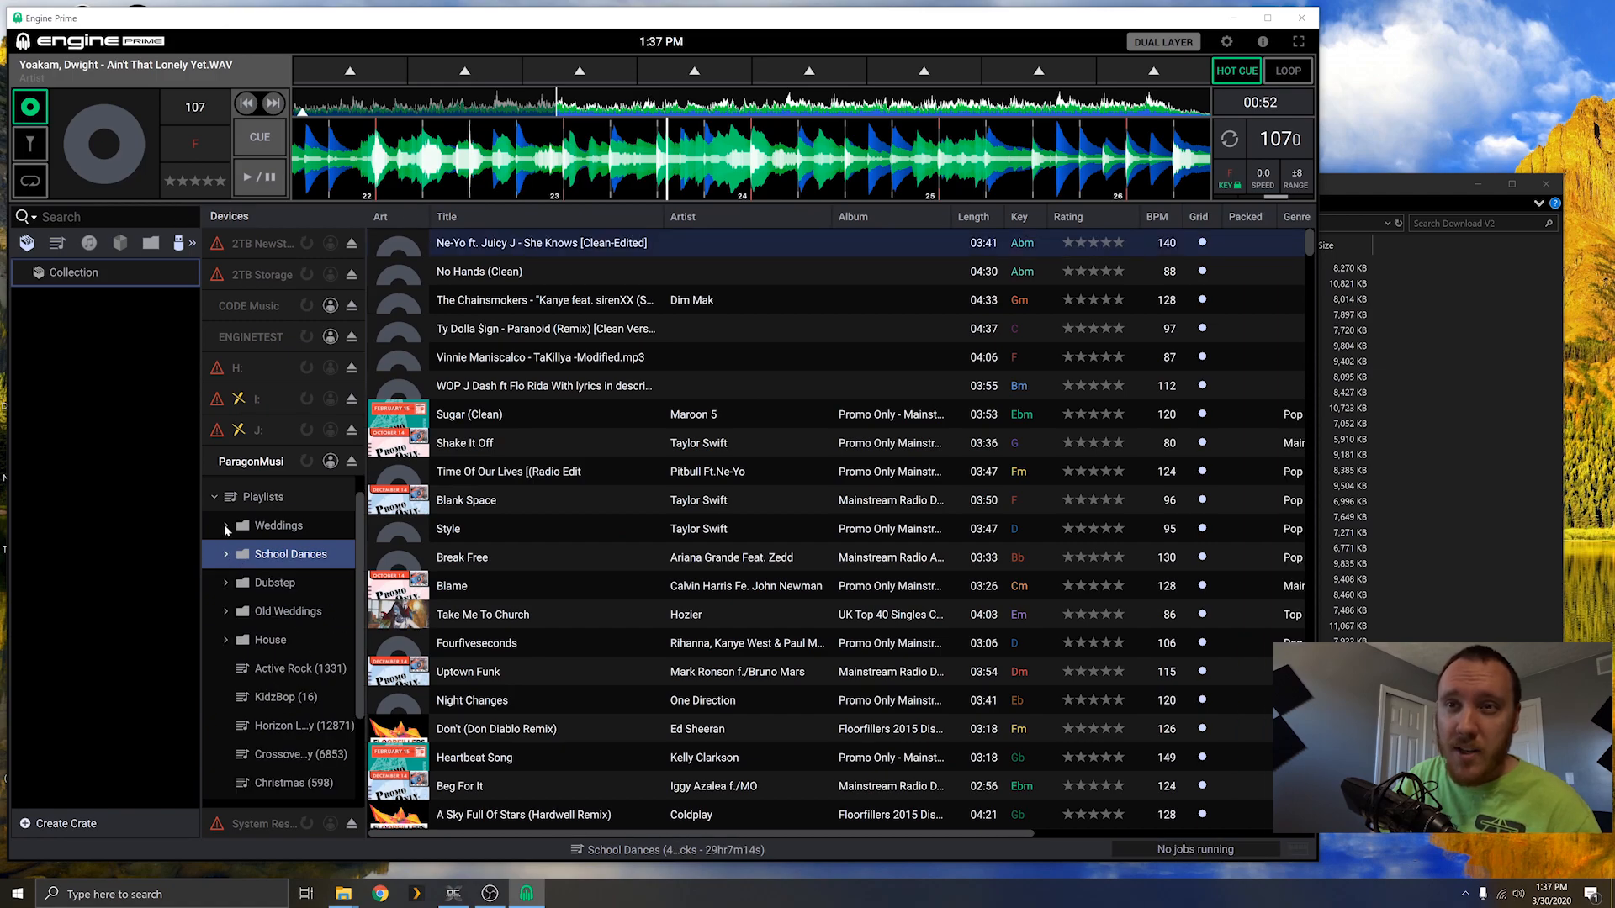
pyautogui.click(226, 525)
pyautogui.scroll(-3, 295, 632)
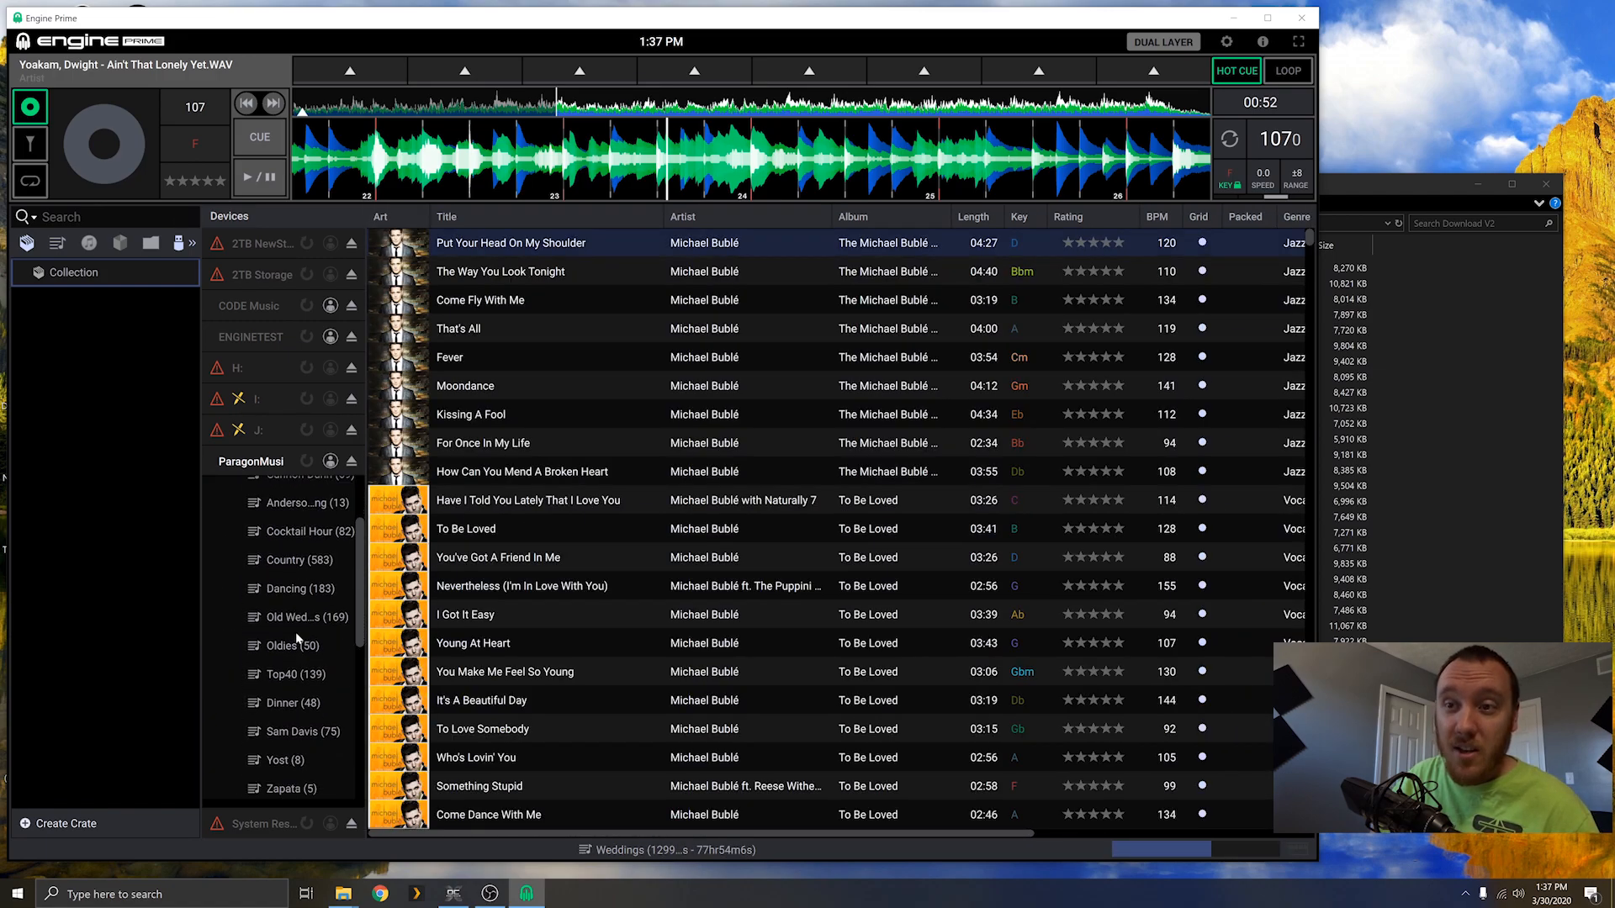
# Step: Review the Country, Dancing and Old Weddings playlists inside the Weddings folder on the ParagonMusi drive
pyautogui.click(333, 530)
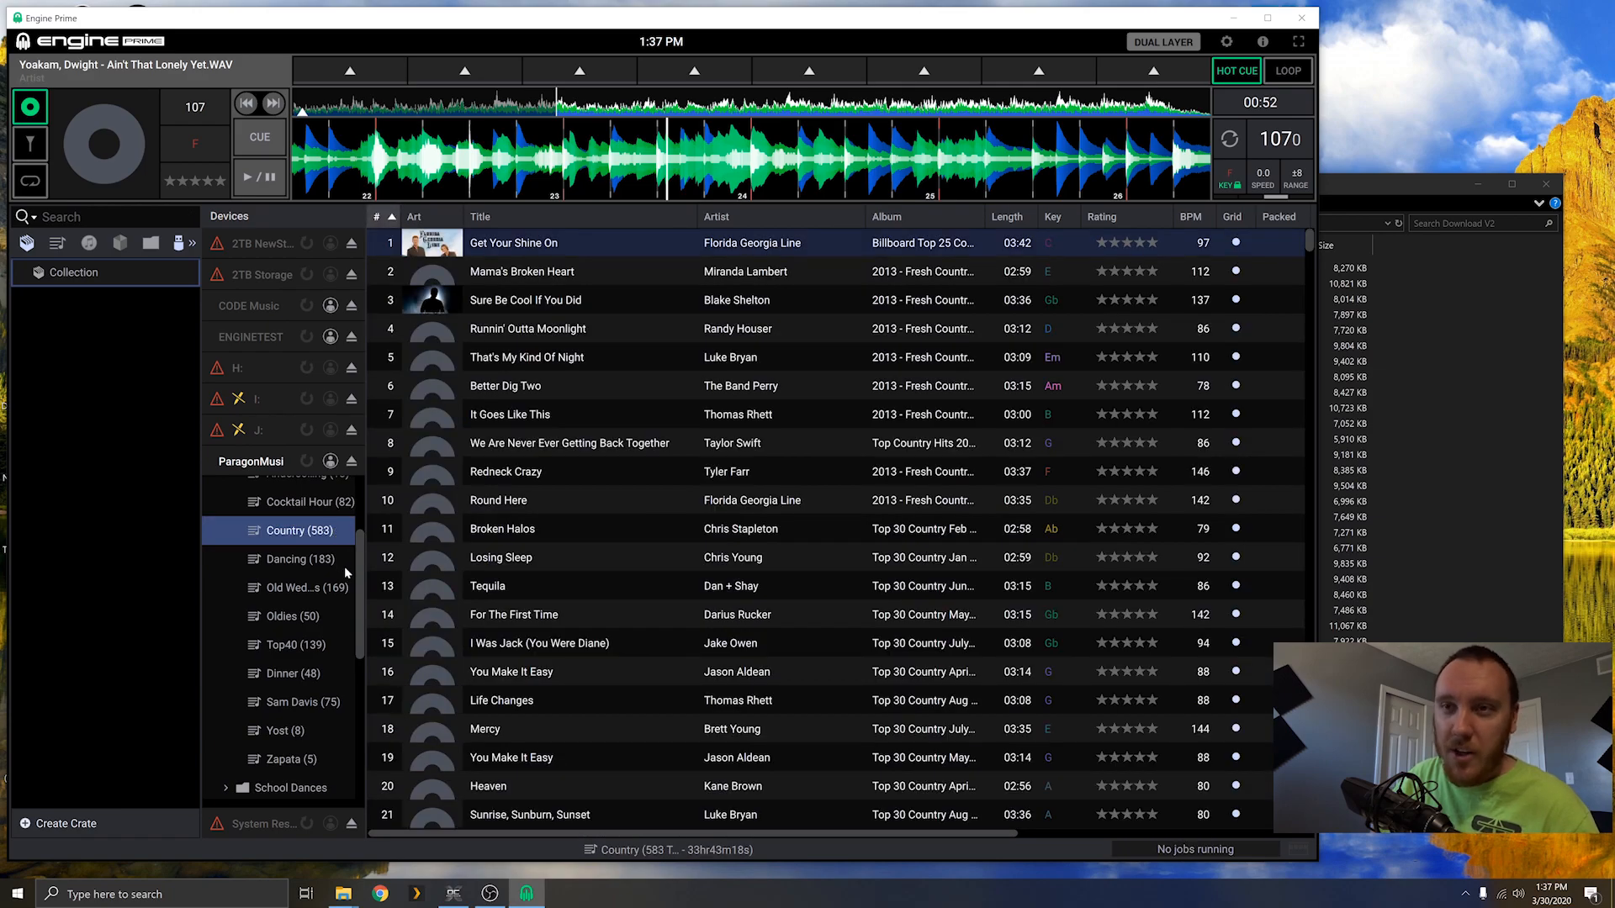
pyautogui.click(334, 557)
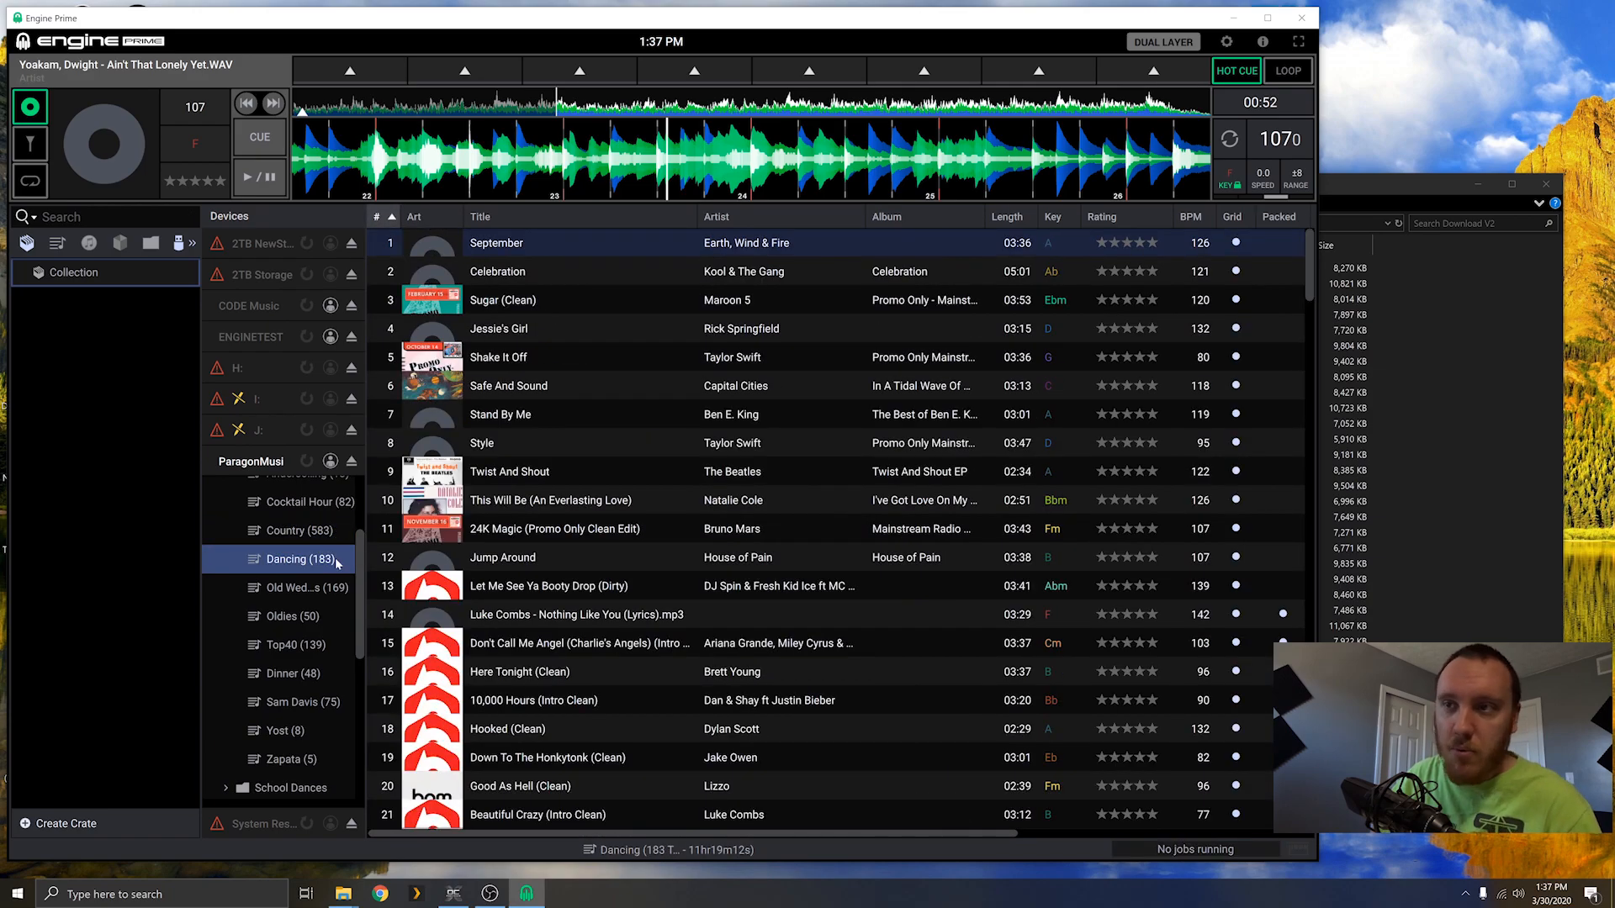
pyautogui.click(323, 592)
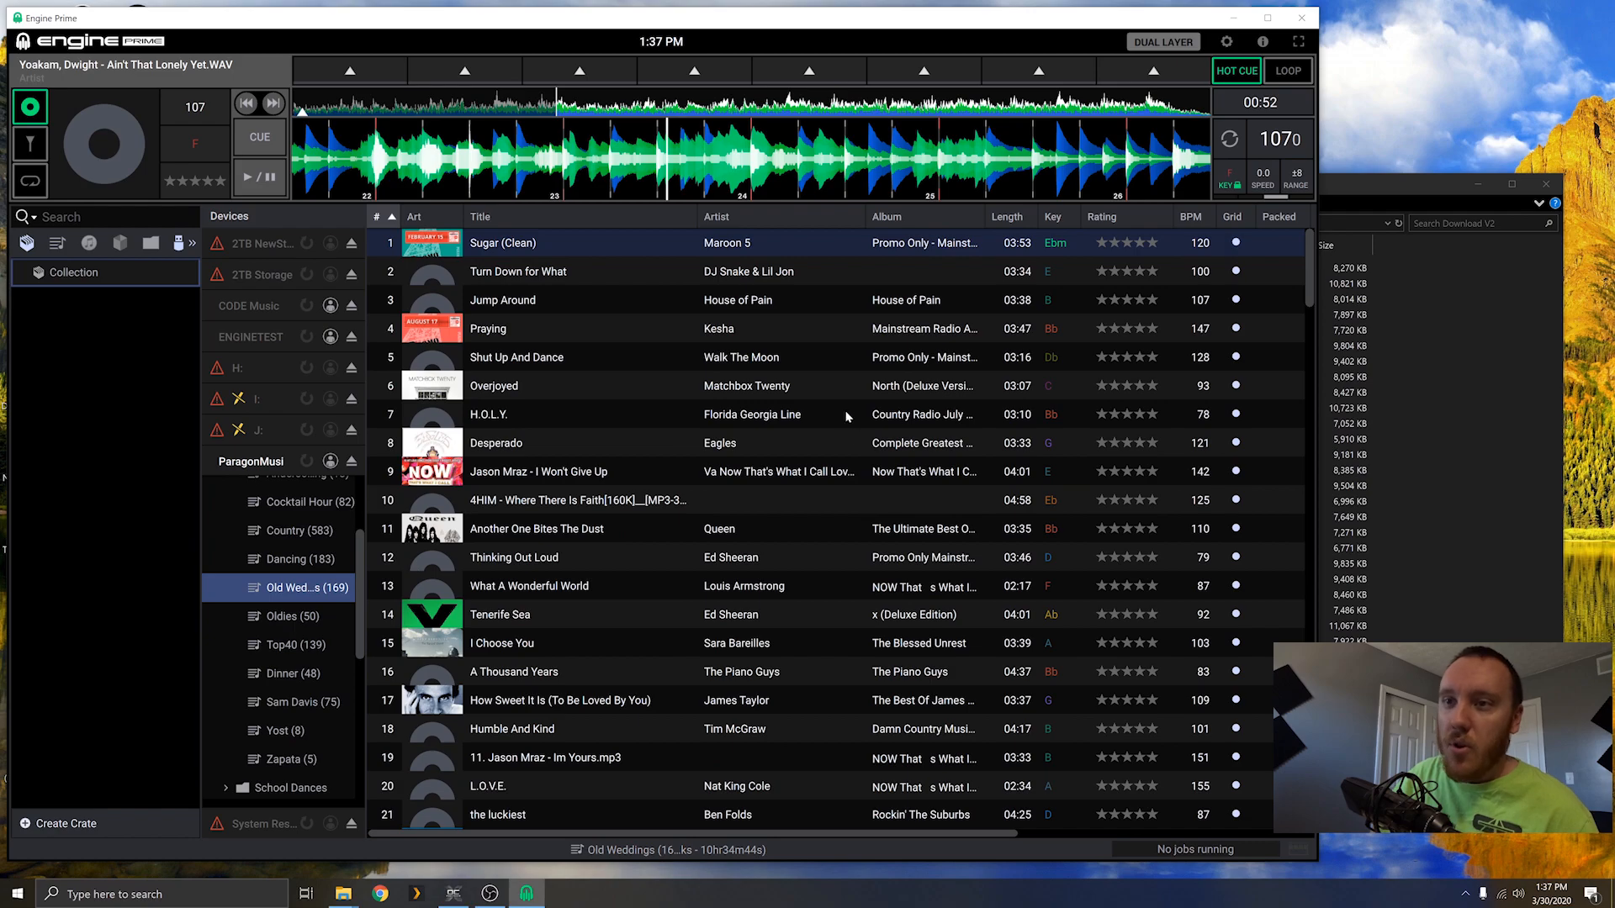
pyautogui.scroll(-7, 786, 496)
pyautogui.scroll(-4, 692, 557)
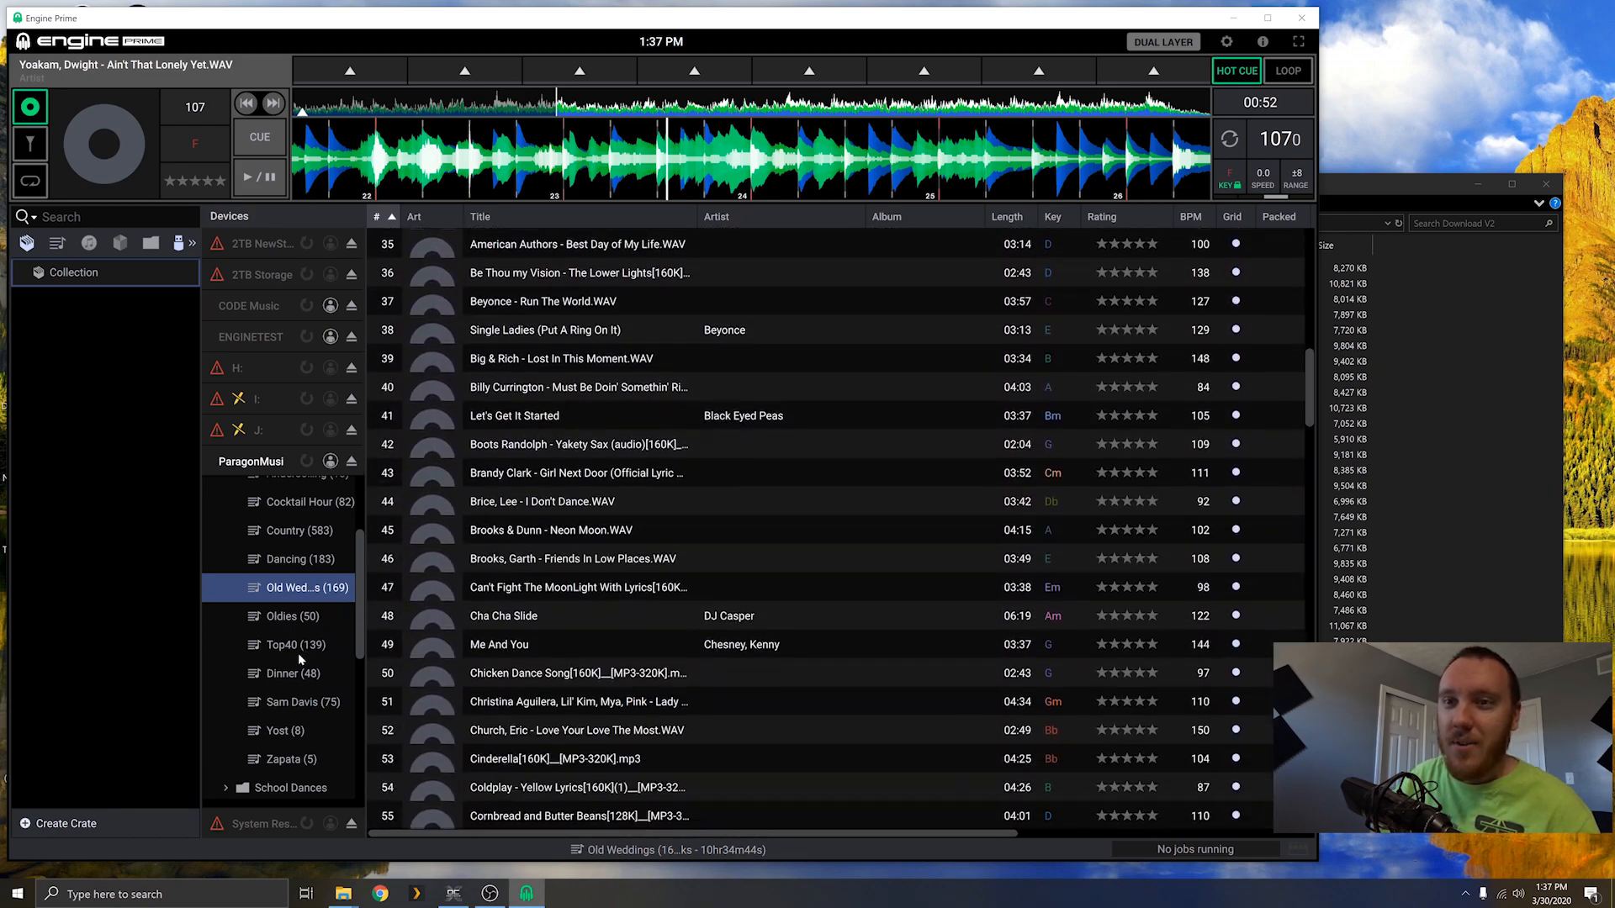
pyautogui.scroll(2, 297, 652)
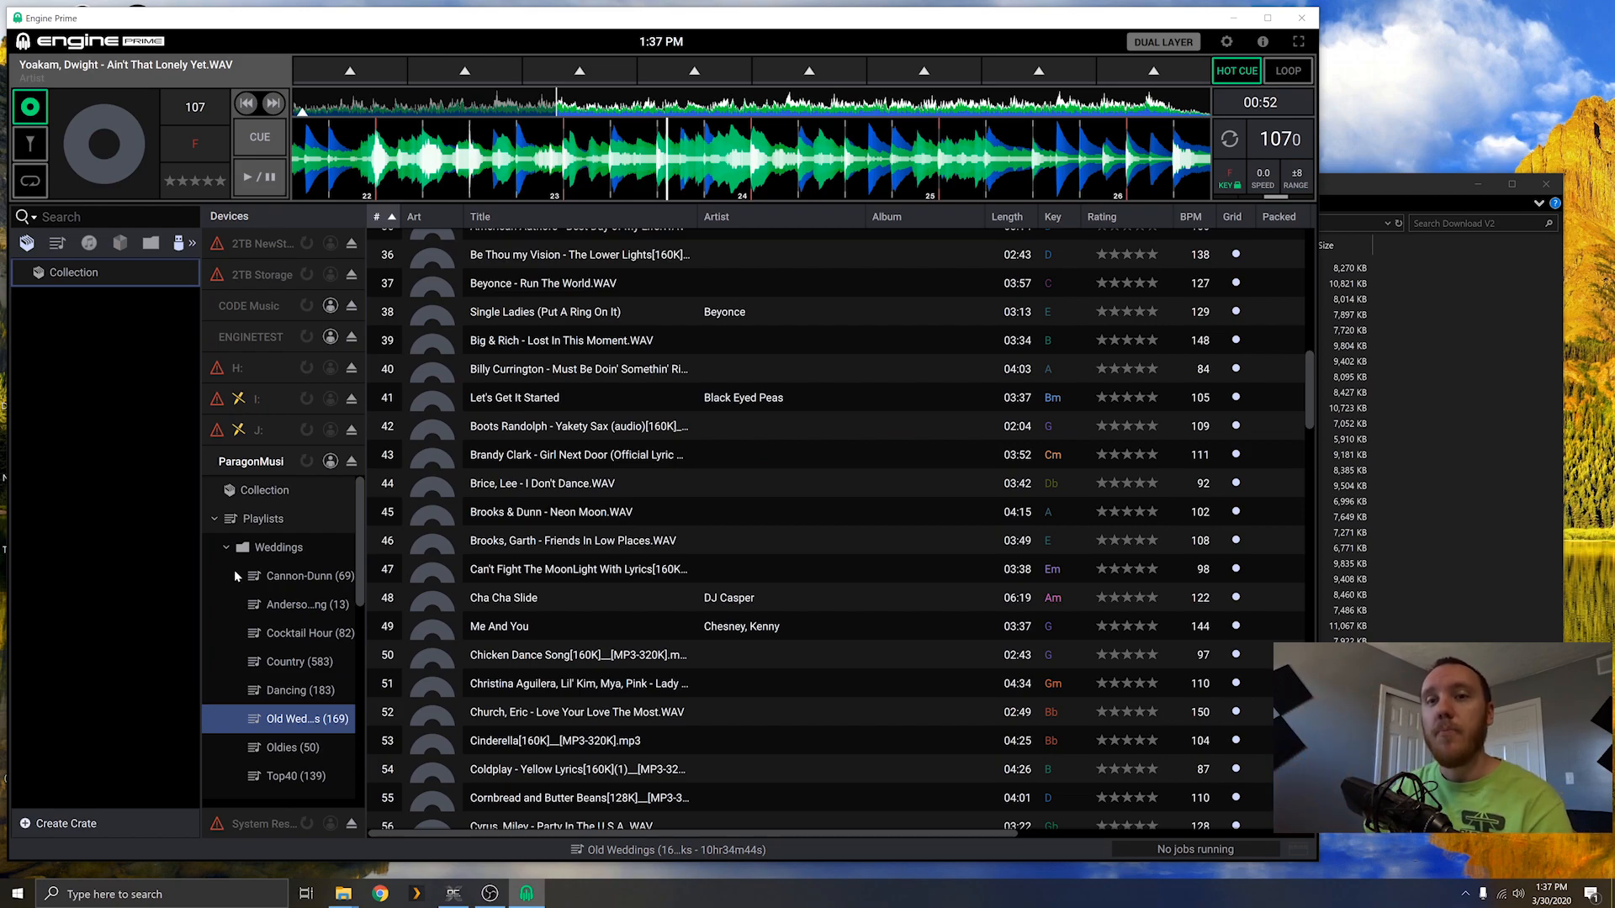
# Step: Show the full ParagonMusi collection and open the Job Monitor to check the running job
pyautogui.click(109, 215)
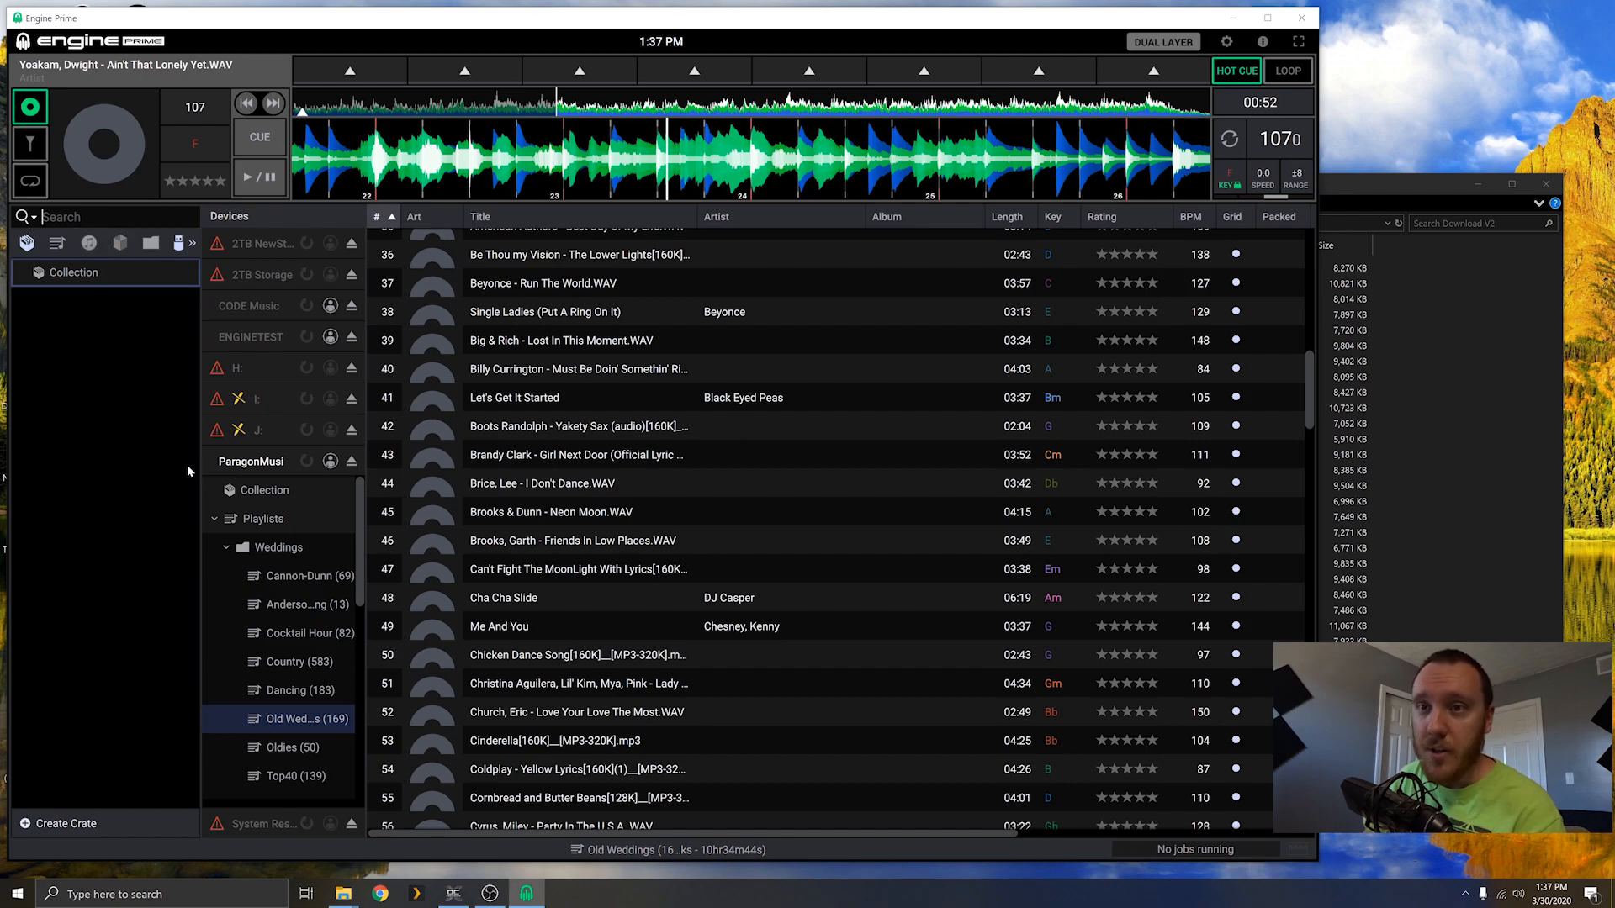
pyautogui.click(312, 582)
pyautogui.click(275, 496)
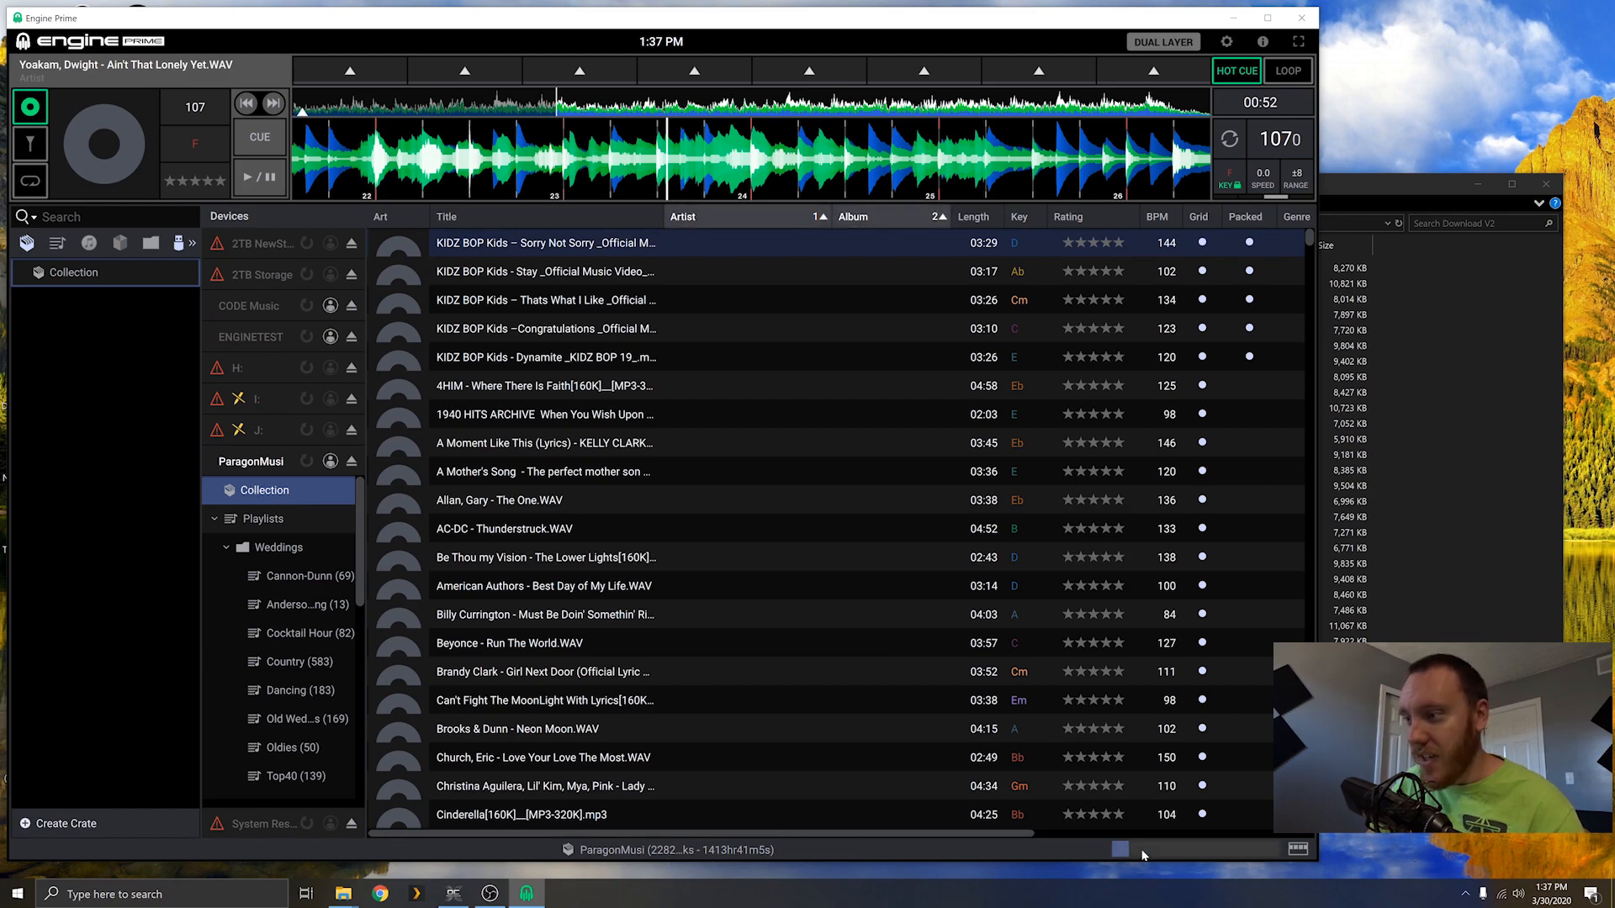
pyautogui.click(1115, 850)
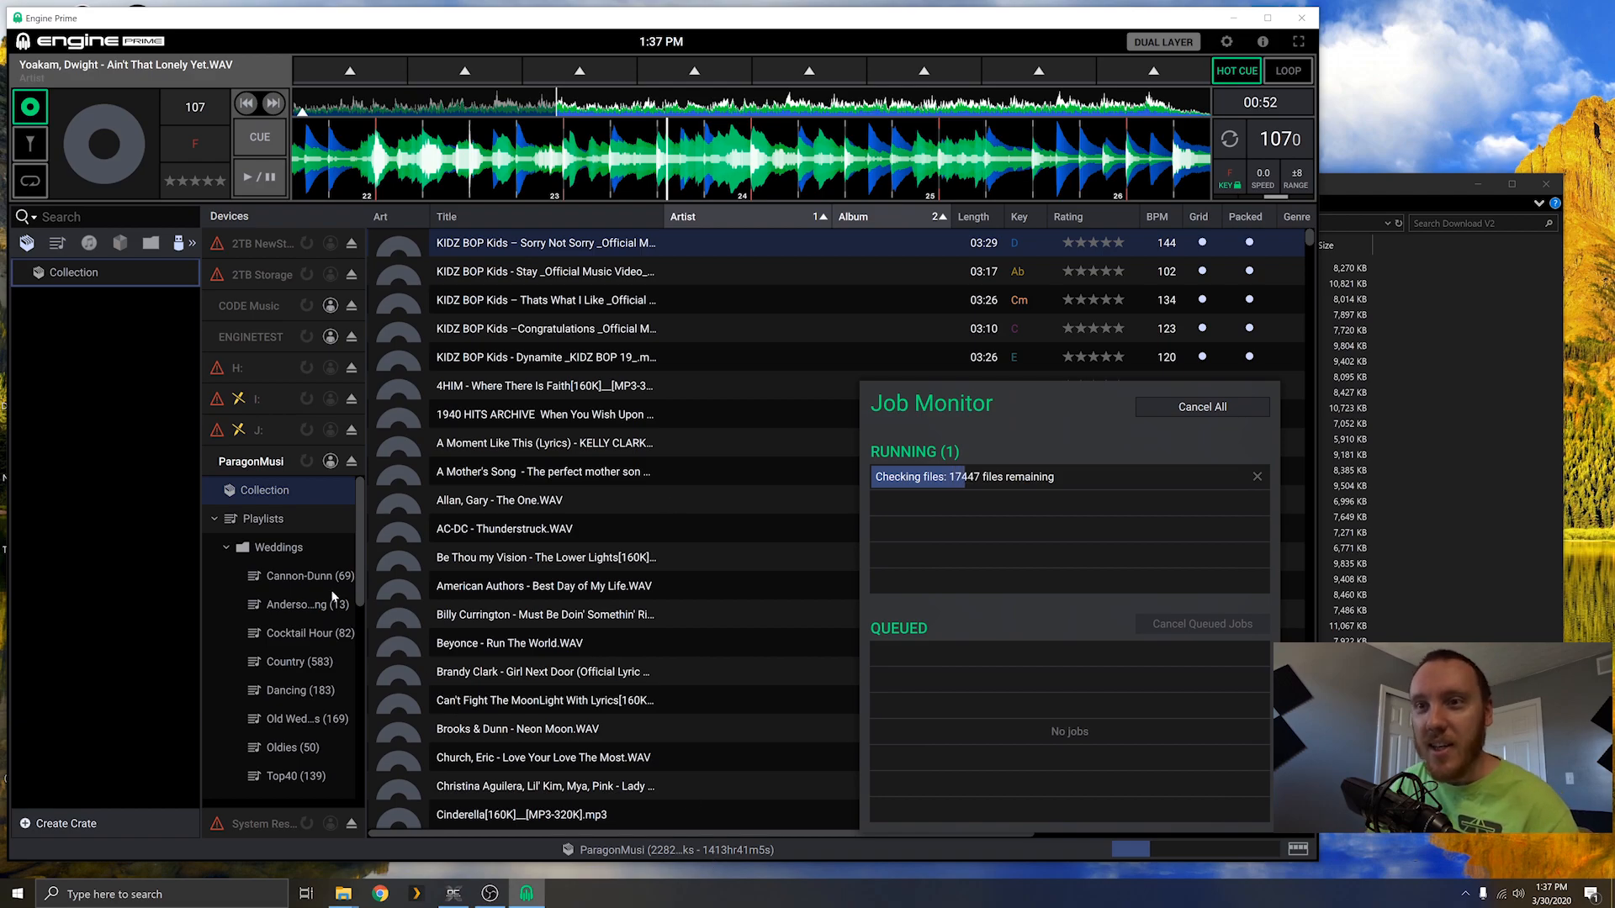
# Step: Close the Job Monitor, expand the Weddings folder, and look through its first two customer wedding playlists
pyautogui.click(226, 548)
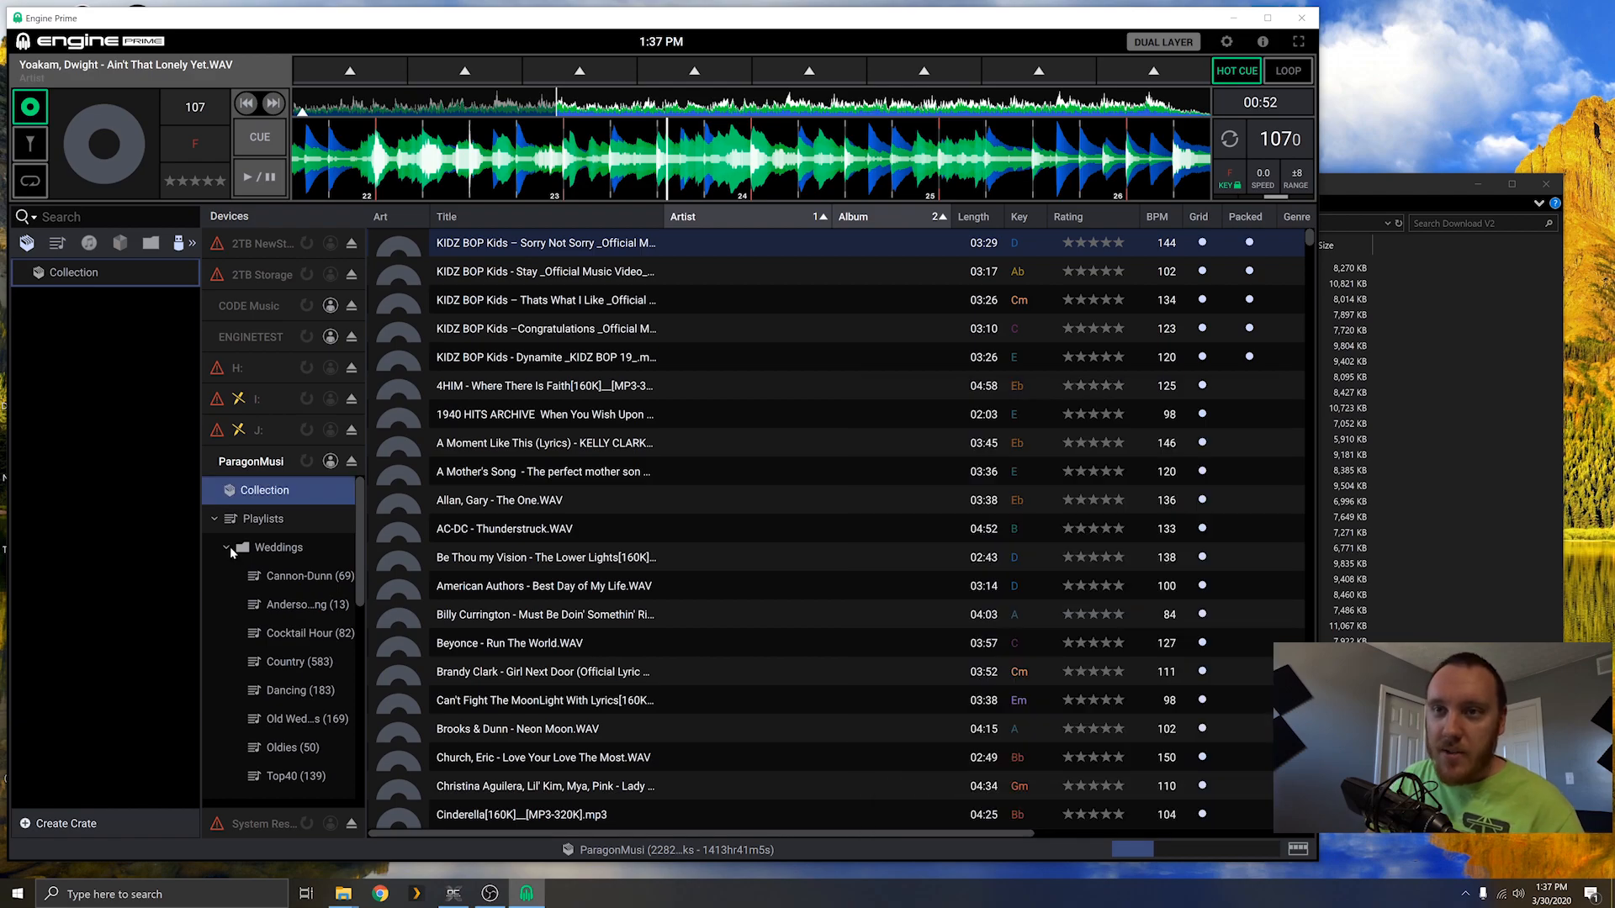
pyautogui.click(232, 546)
pyautogui.click(225, 547)
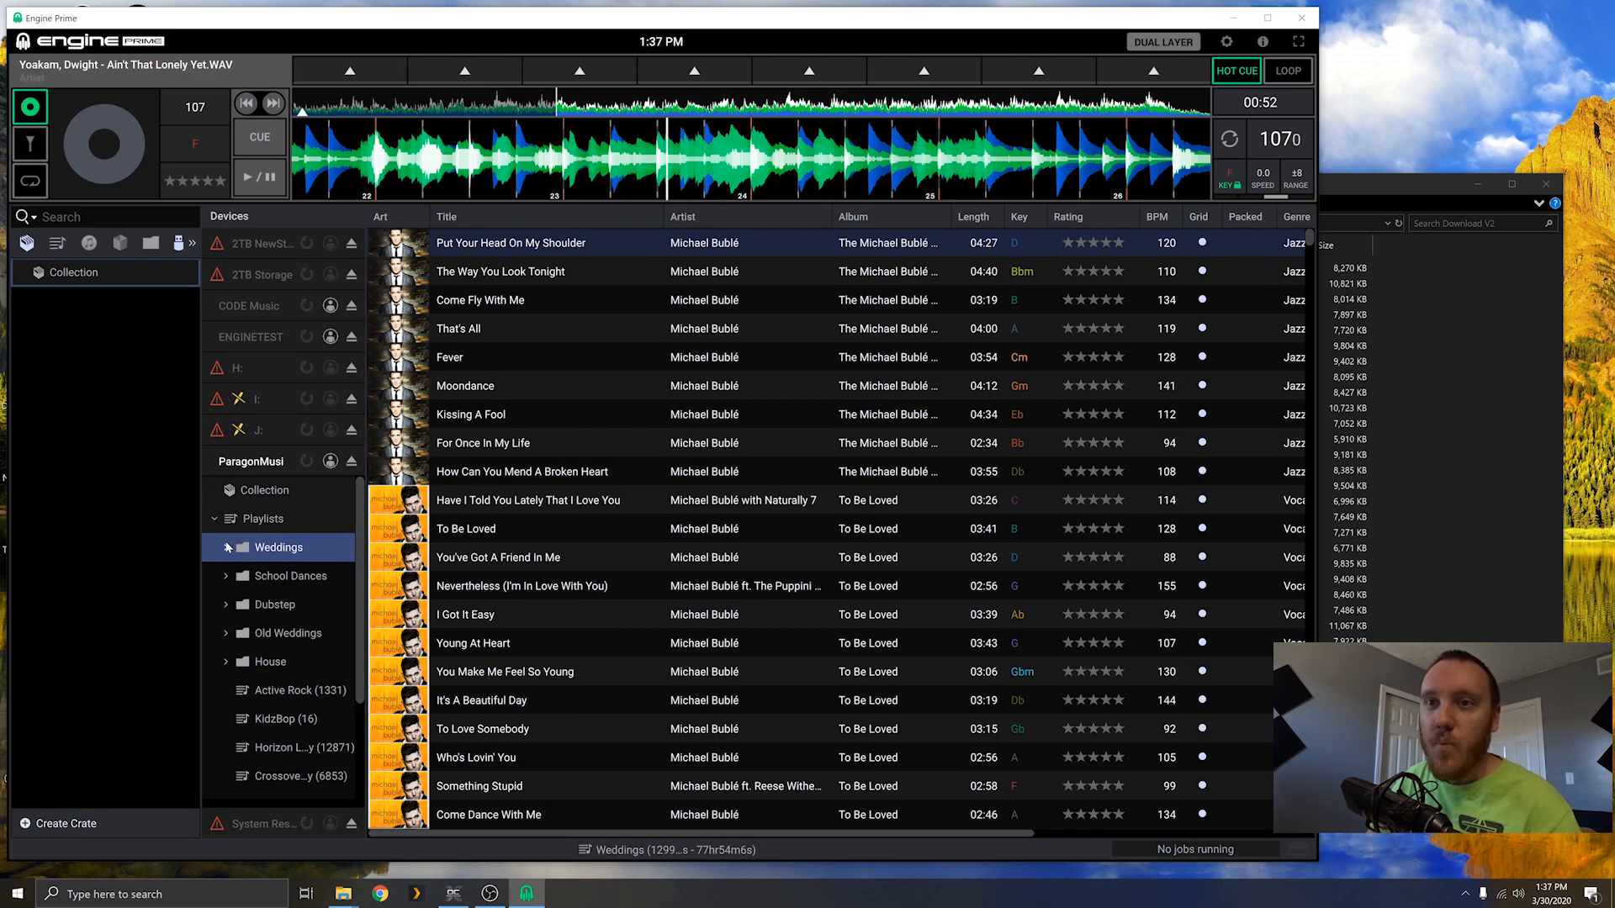
pyautogui.click(225, 547)
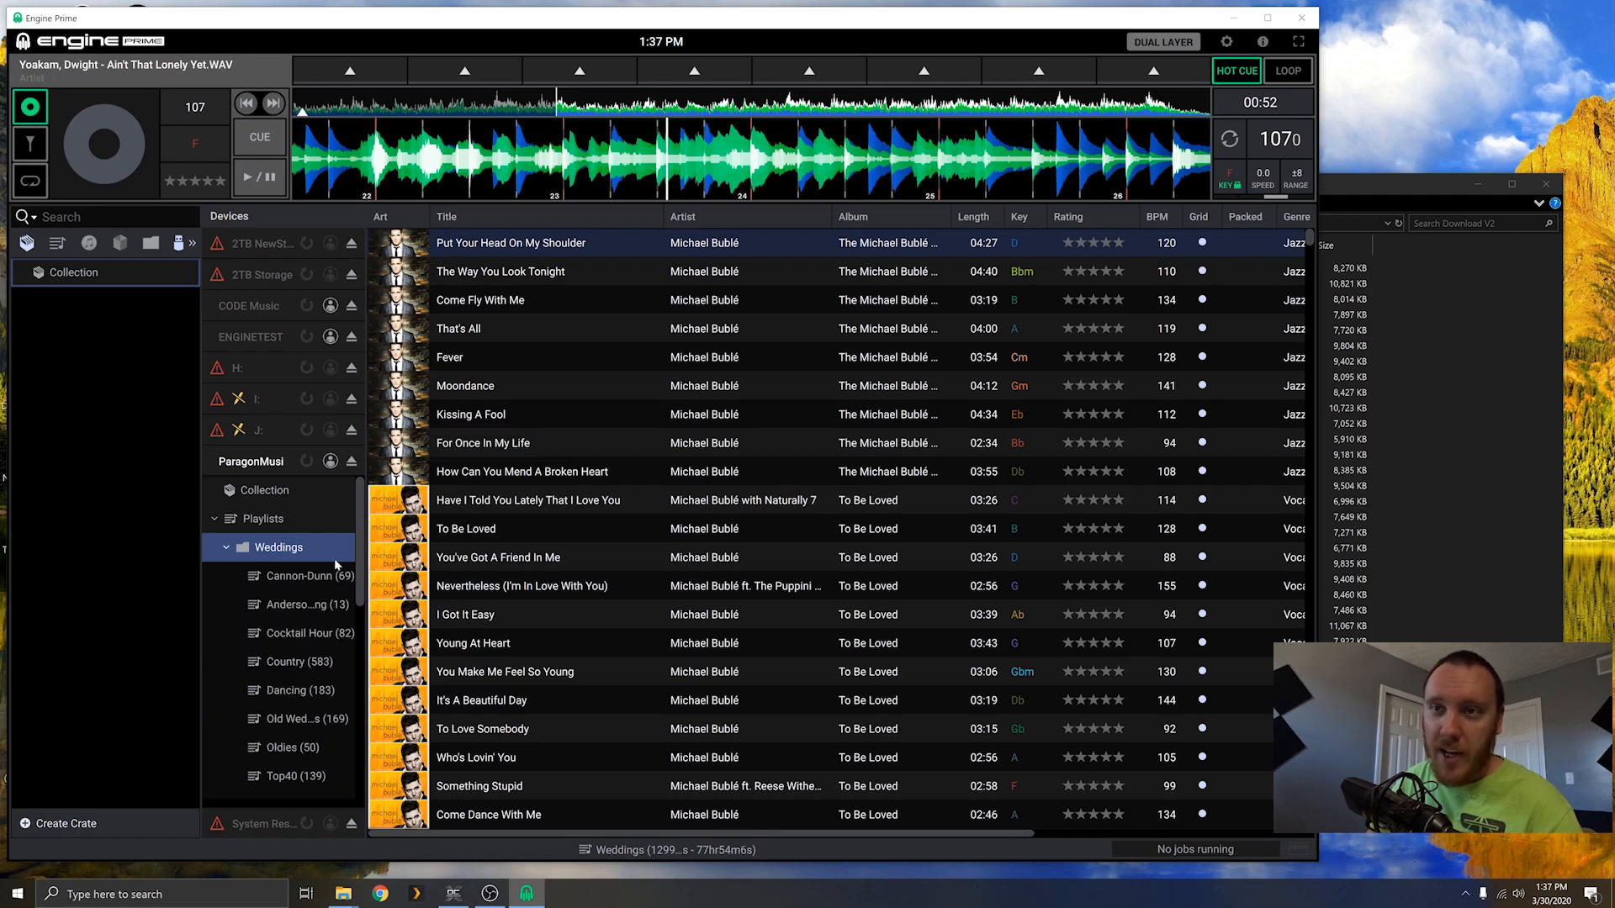
pyautogui.click(307, 575)
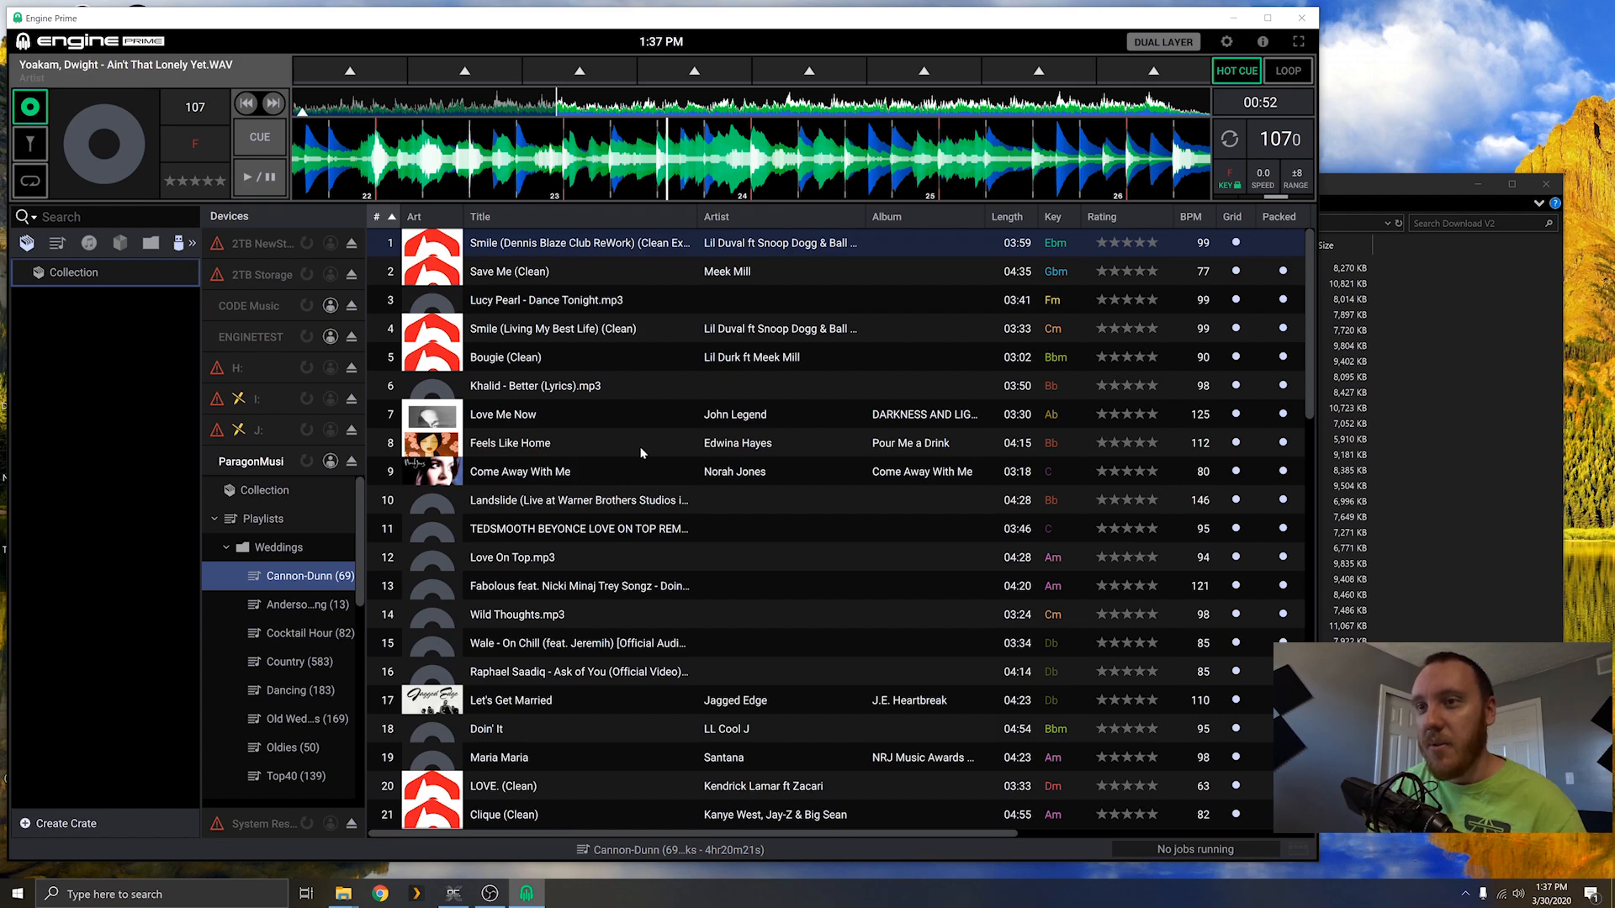
pyautogui.scroll(-3, 627, 404)
pyautogui.scroll(-1, 629, 407)
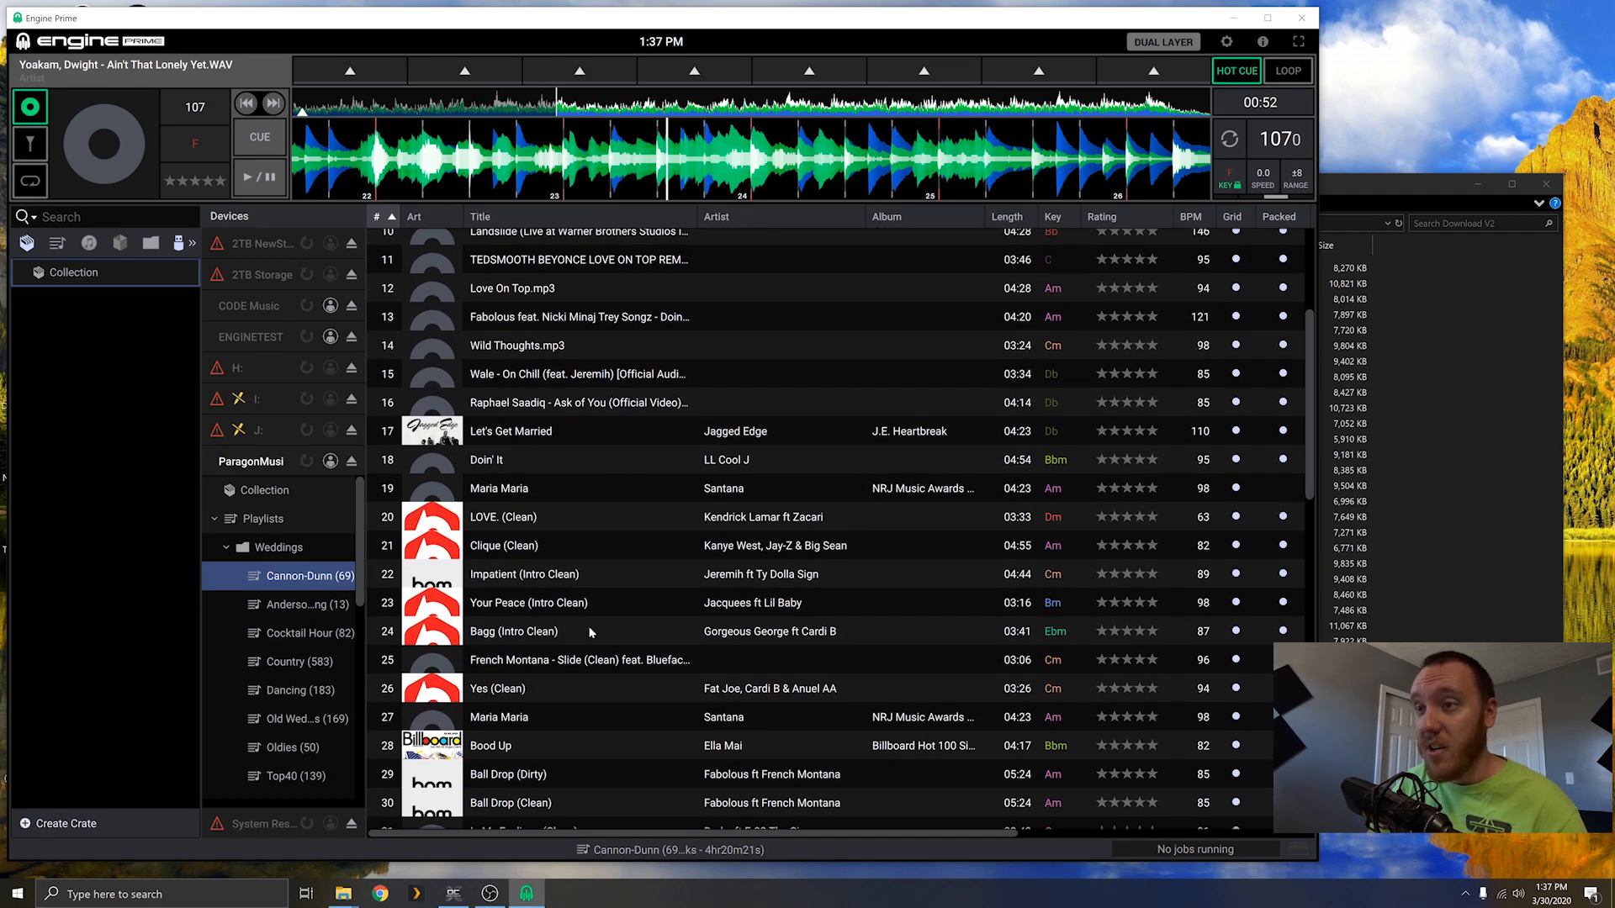
pyautogui.scroll(3, 591, 632)
pyautogui.click(286, 604)
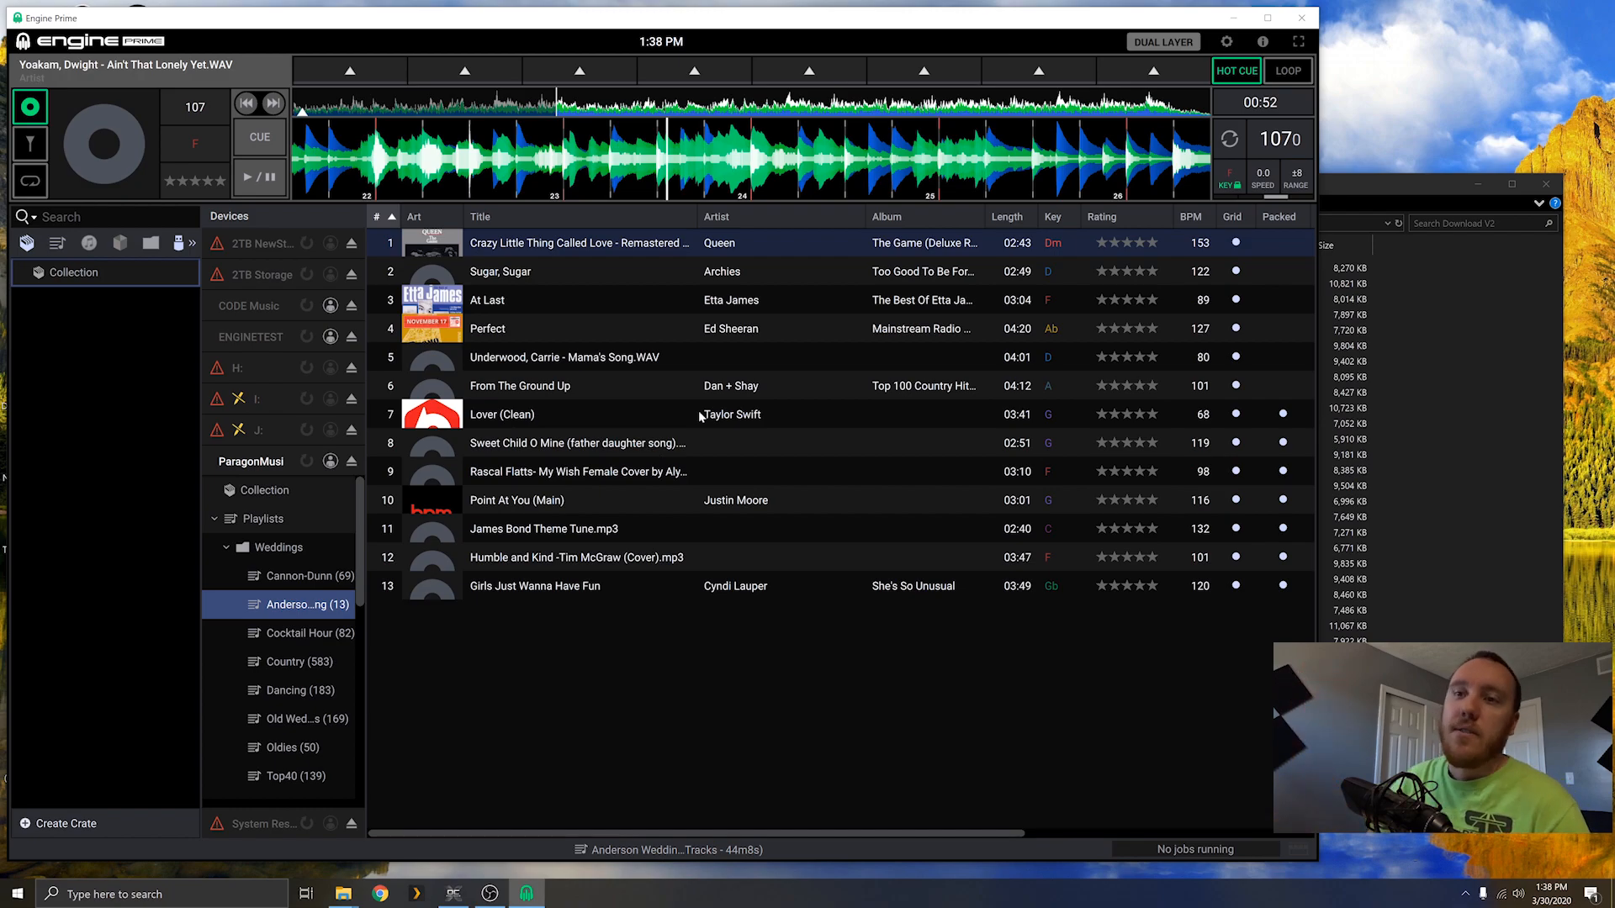
# Step: Browse the Dancing playlist and load September by Earth, Wind & Fire onto the deck to view its hot cues
pyautogui.click(316, 690)
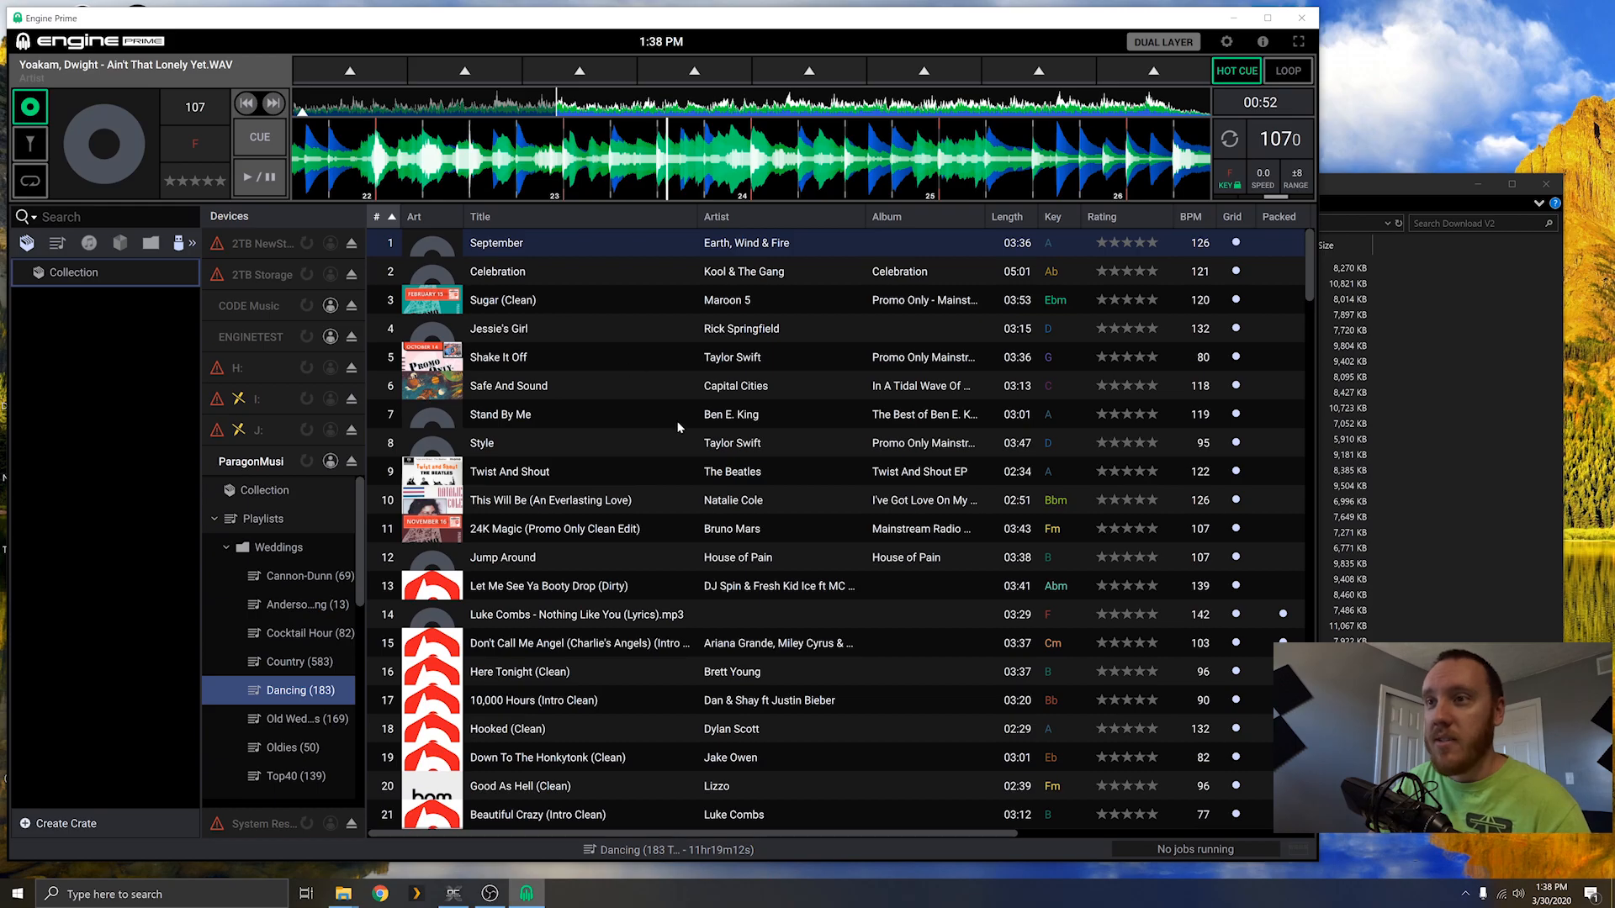
pyautogui.scroll(-20, 678, 427)
pyautogui.scroll(20, 728, 665)
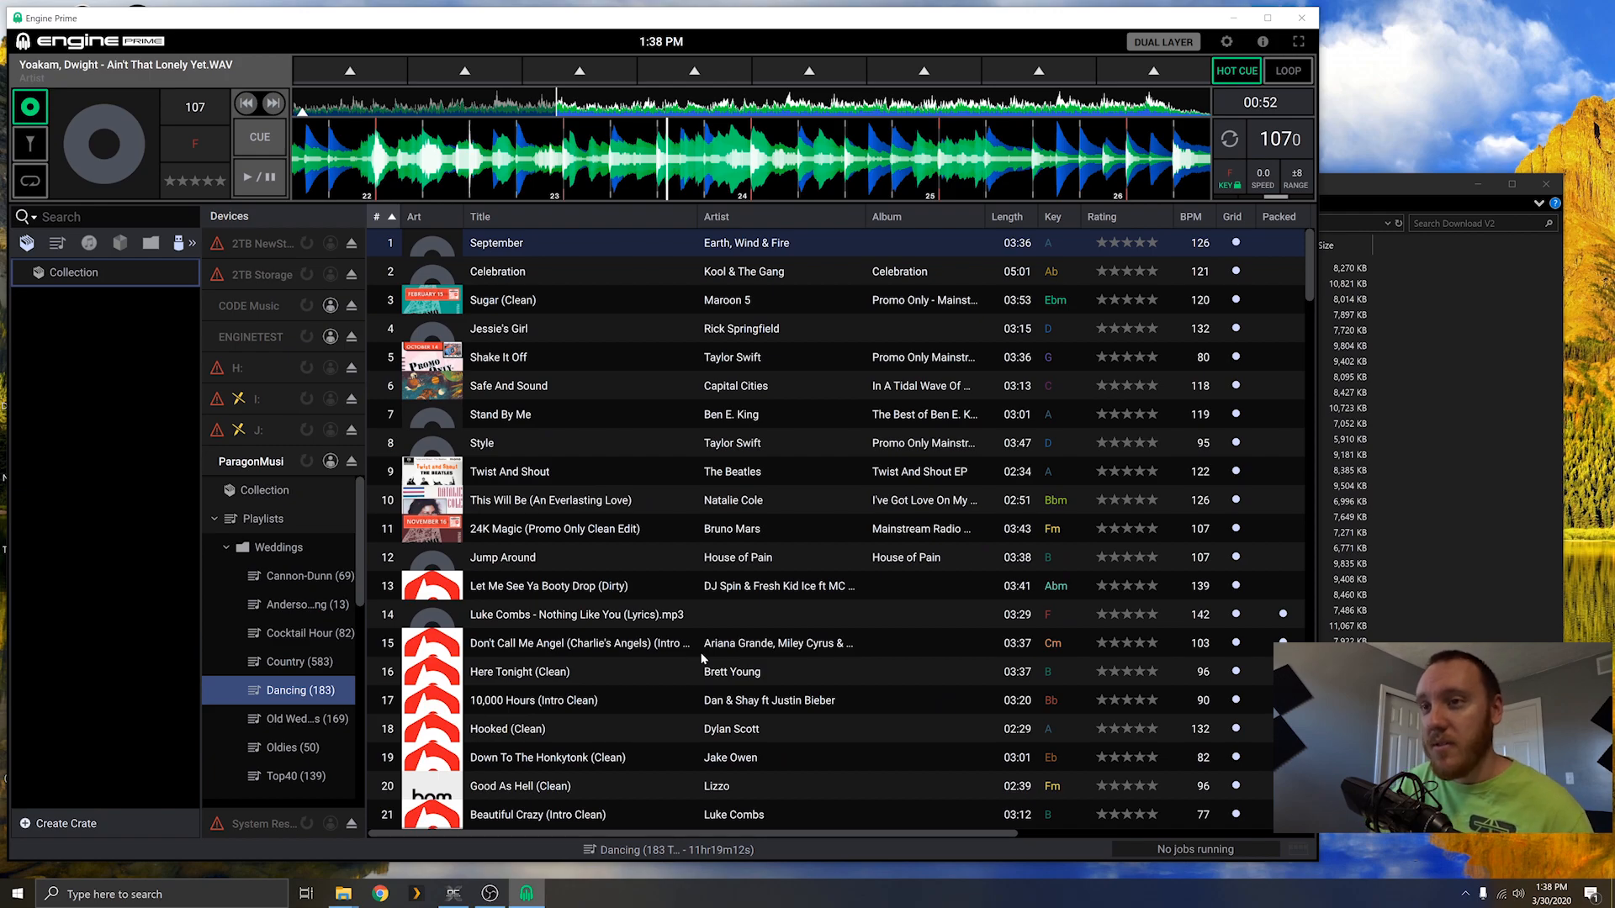
pyautogui.click(546, 250)
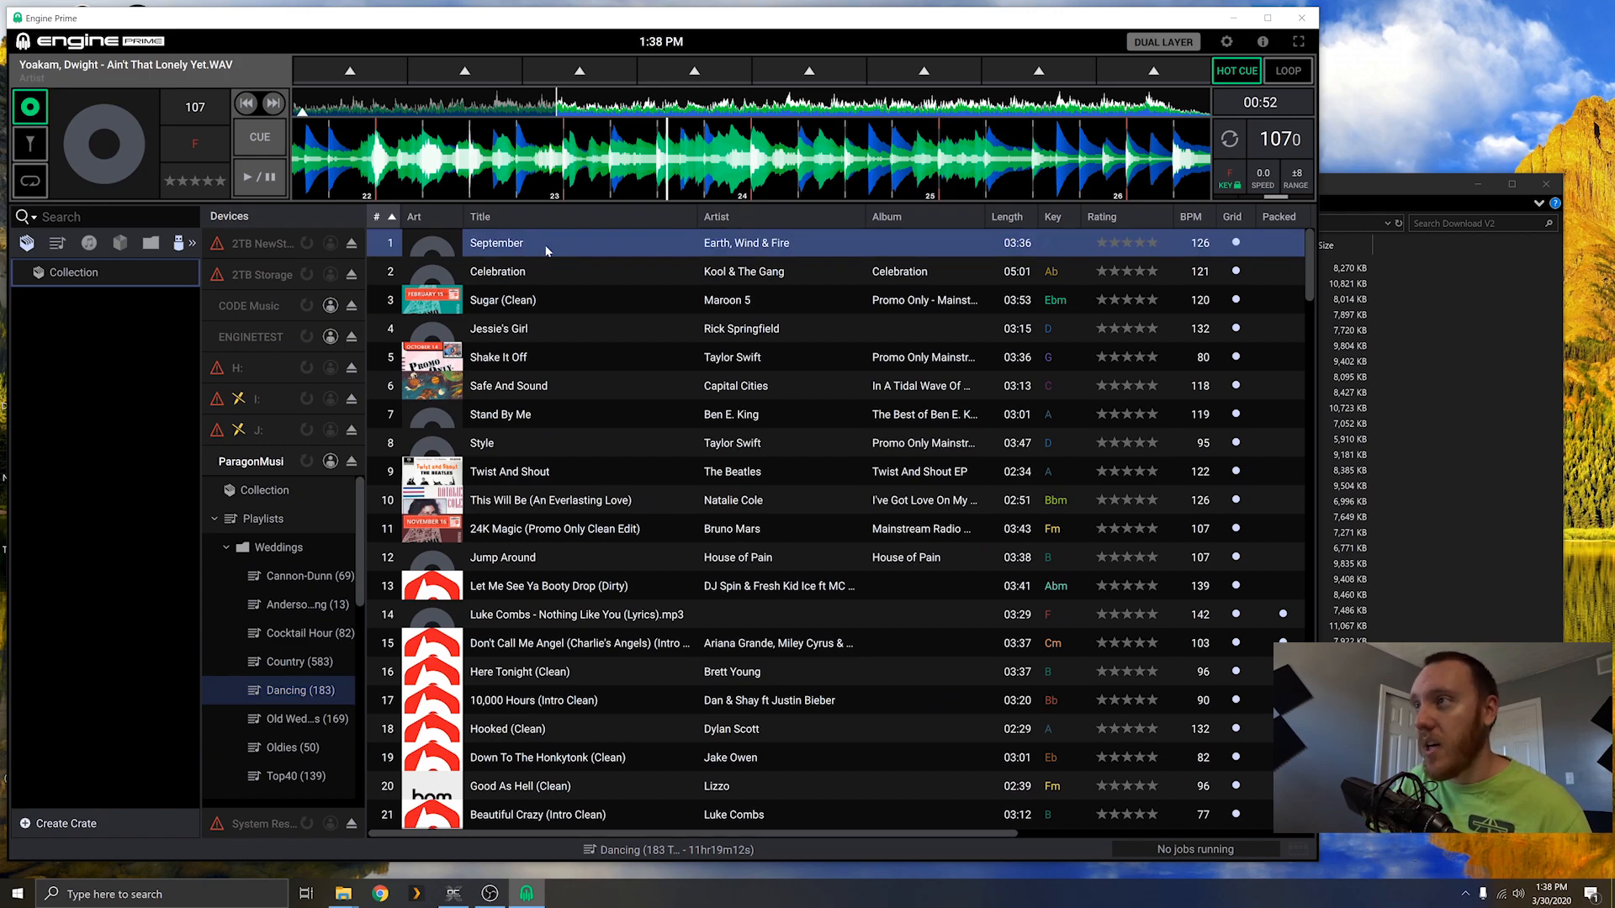
pyautogui.doubleClick(546, 250)
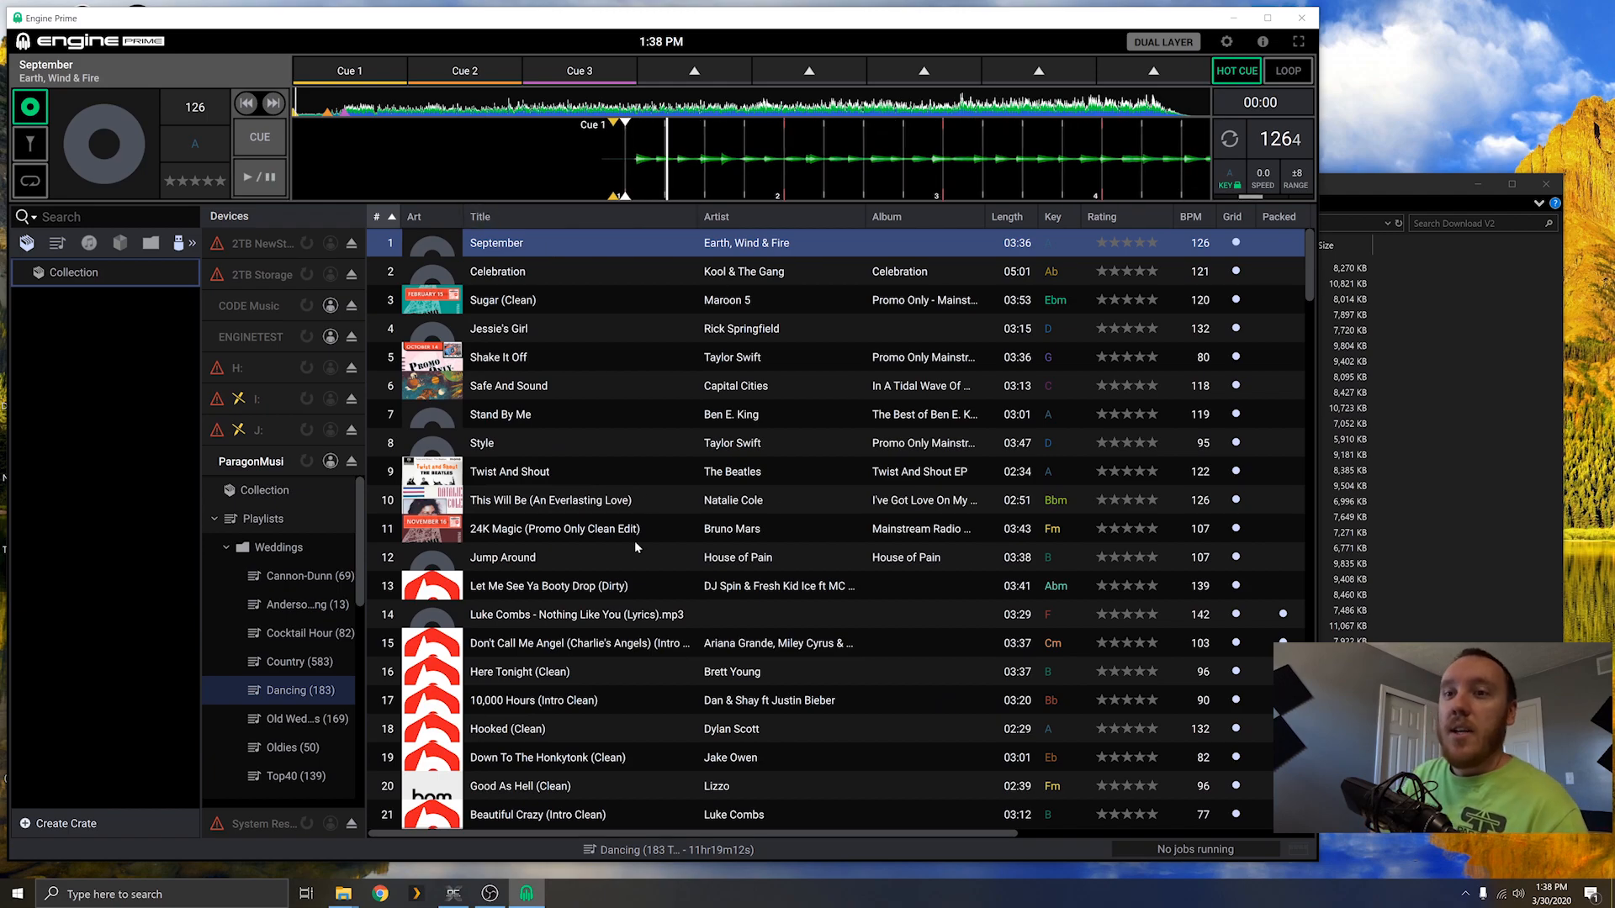
# Step: Revisit the first customer playlist, collapse the Weddings folder, and look over the drive's remaining folders and playlists
pyautogui.click(296, 662)
pyautogui.click(288, 578)
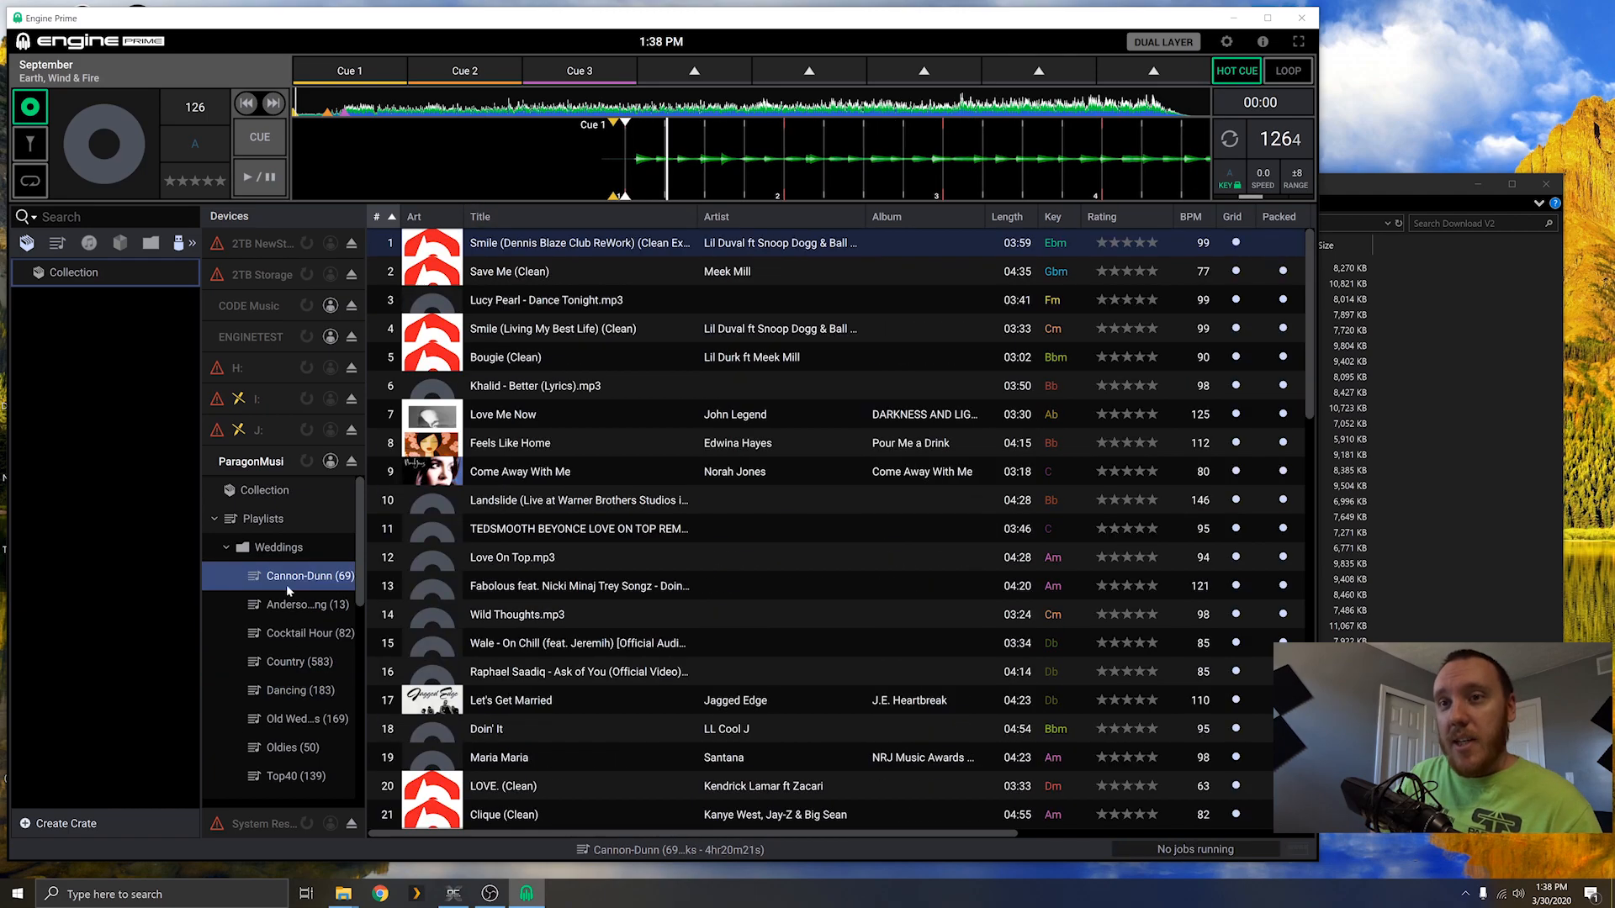
pyautogui.click(224, 550)
pyautogui.scroll(-2, 312, 622)
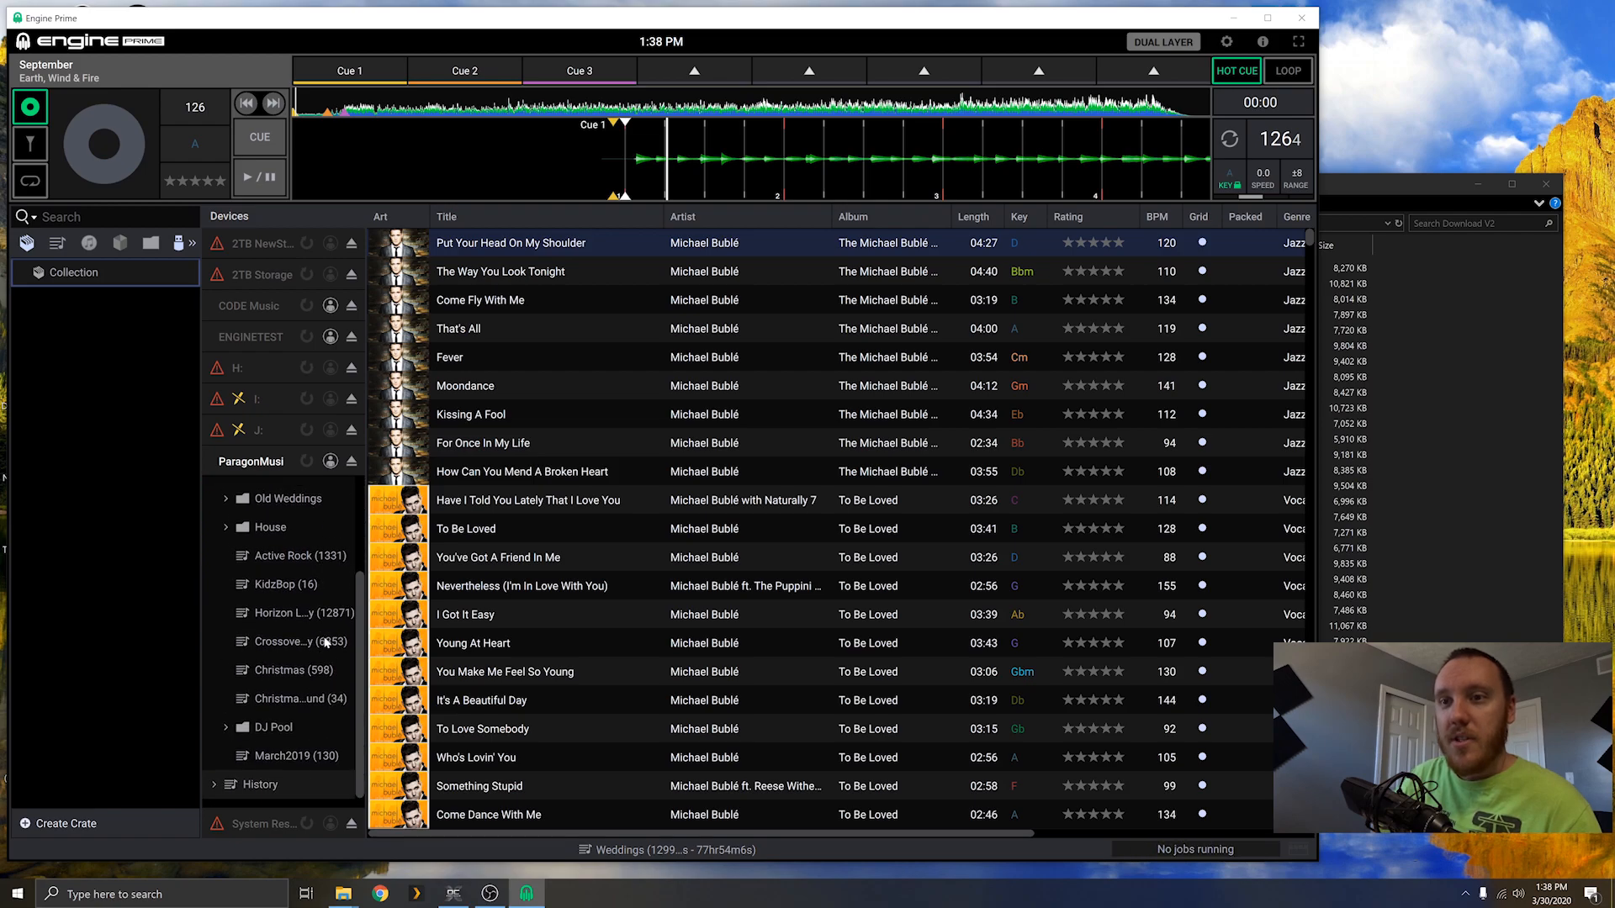
pyautogui.scroll(2, 325, 643)
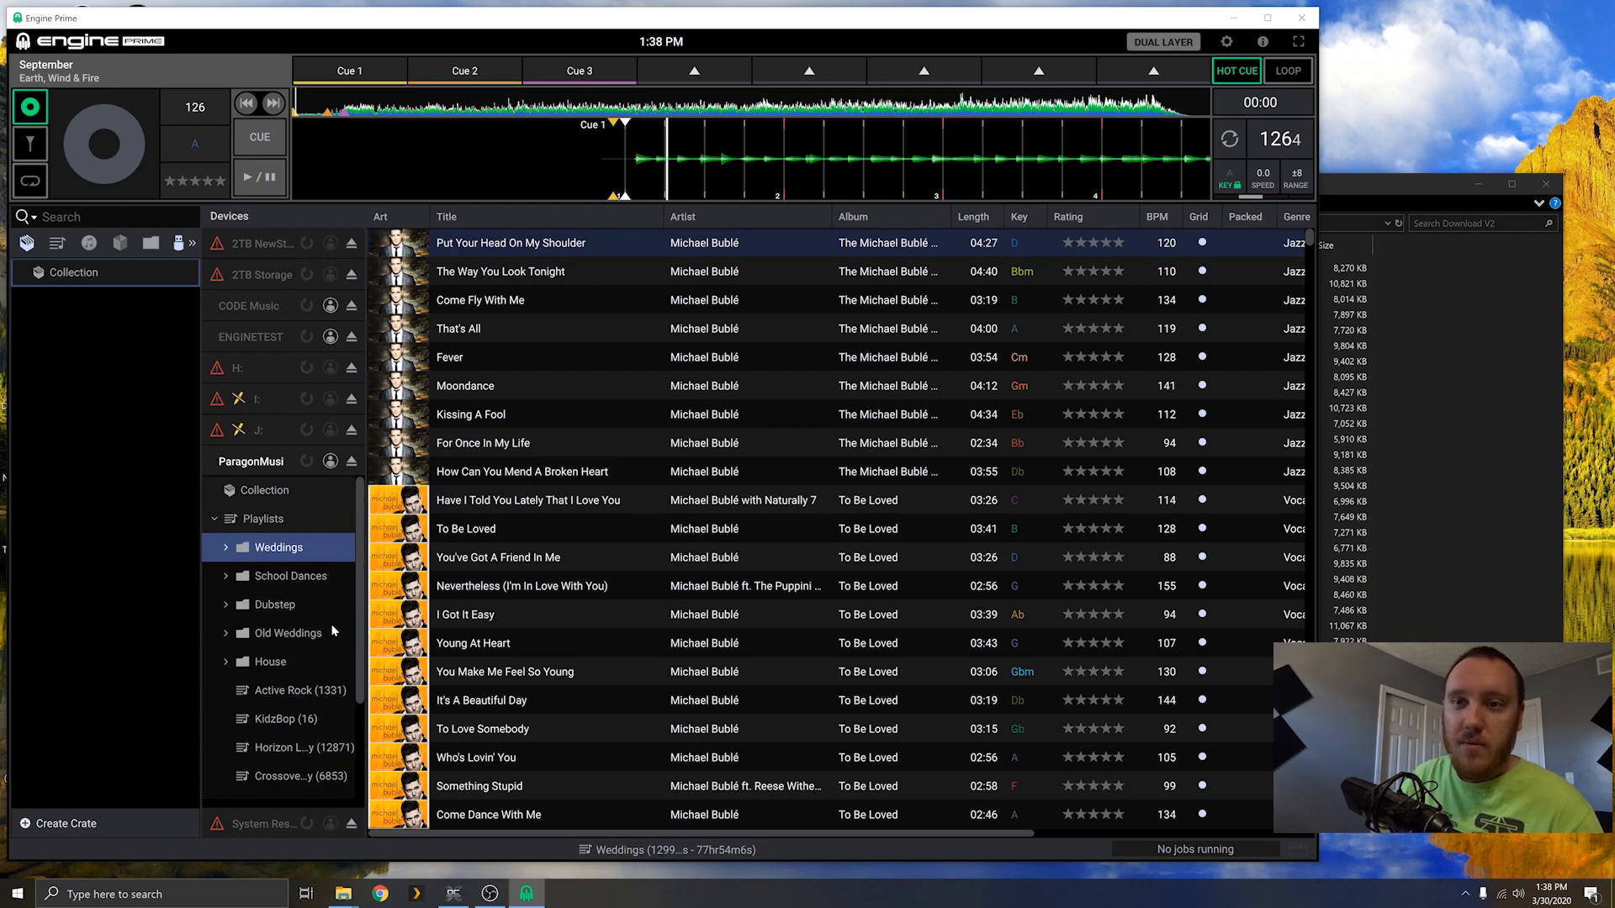
pyautogui.scroll(-2, 333, 631)
pyautogui.scroll(2, 334, 614)
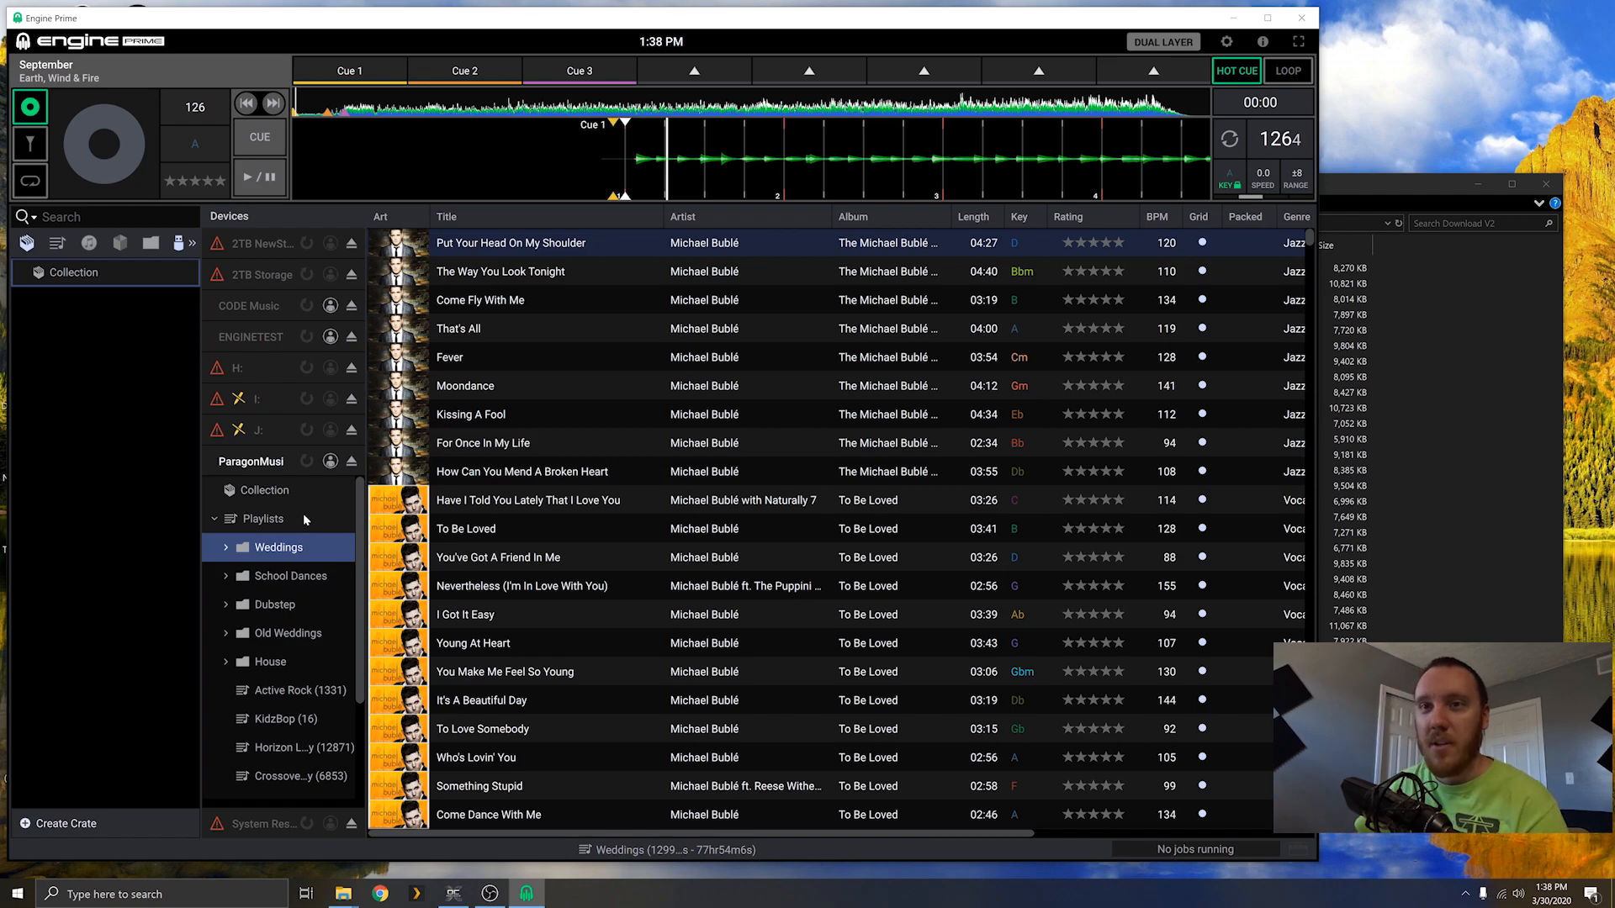
# Step: Check the file-checking job for the ParagonMusi collection in the Job Monitor and close the monitor
pyautogui.click(306, 488)
pyautogui.click(1238, 851)
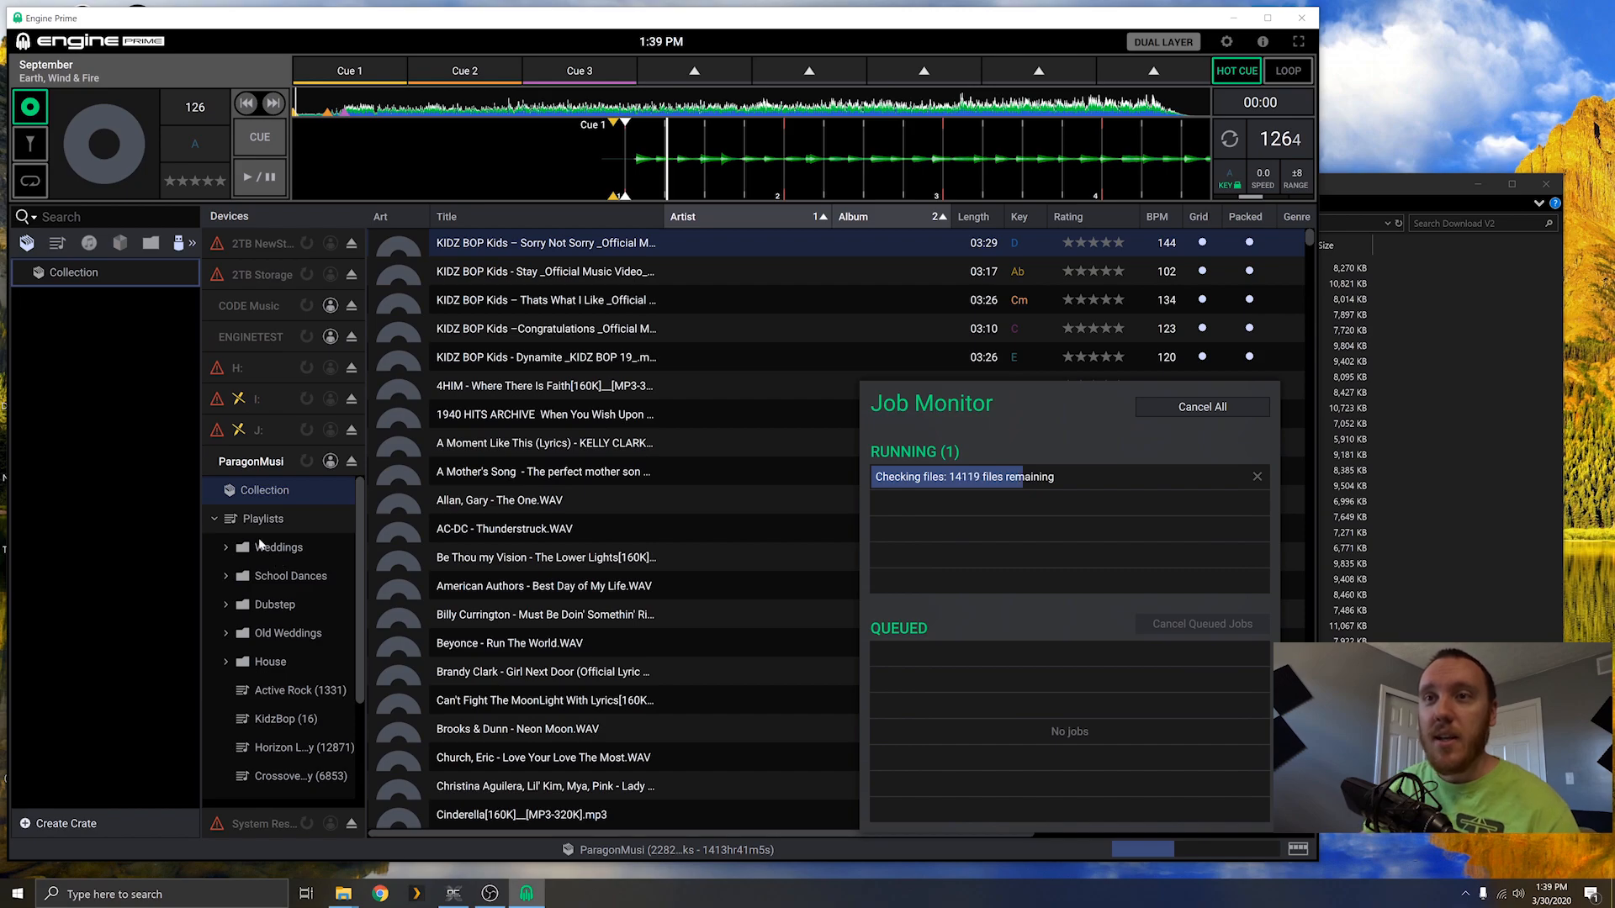
pyautogui.click(260, 330)
# Step: Open the ENGINETEST drive's Test List, load Under Water - VIP onto the deck, and move the playhead to 00:44
pyautogui.click(252, 326)
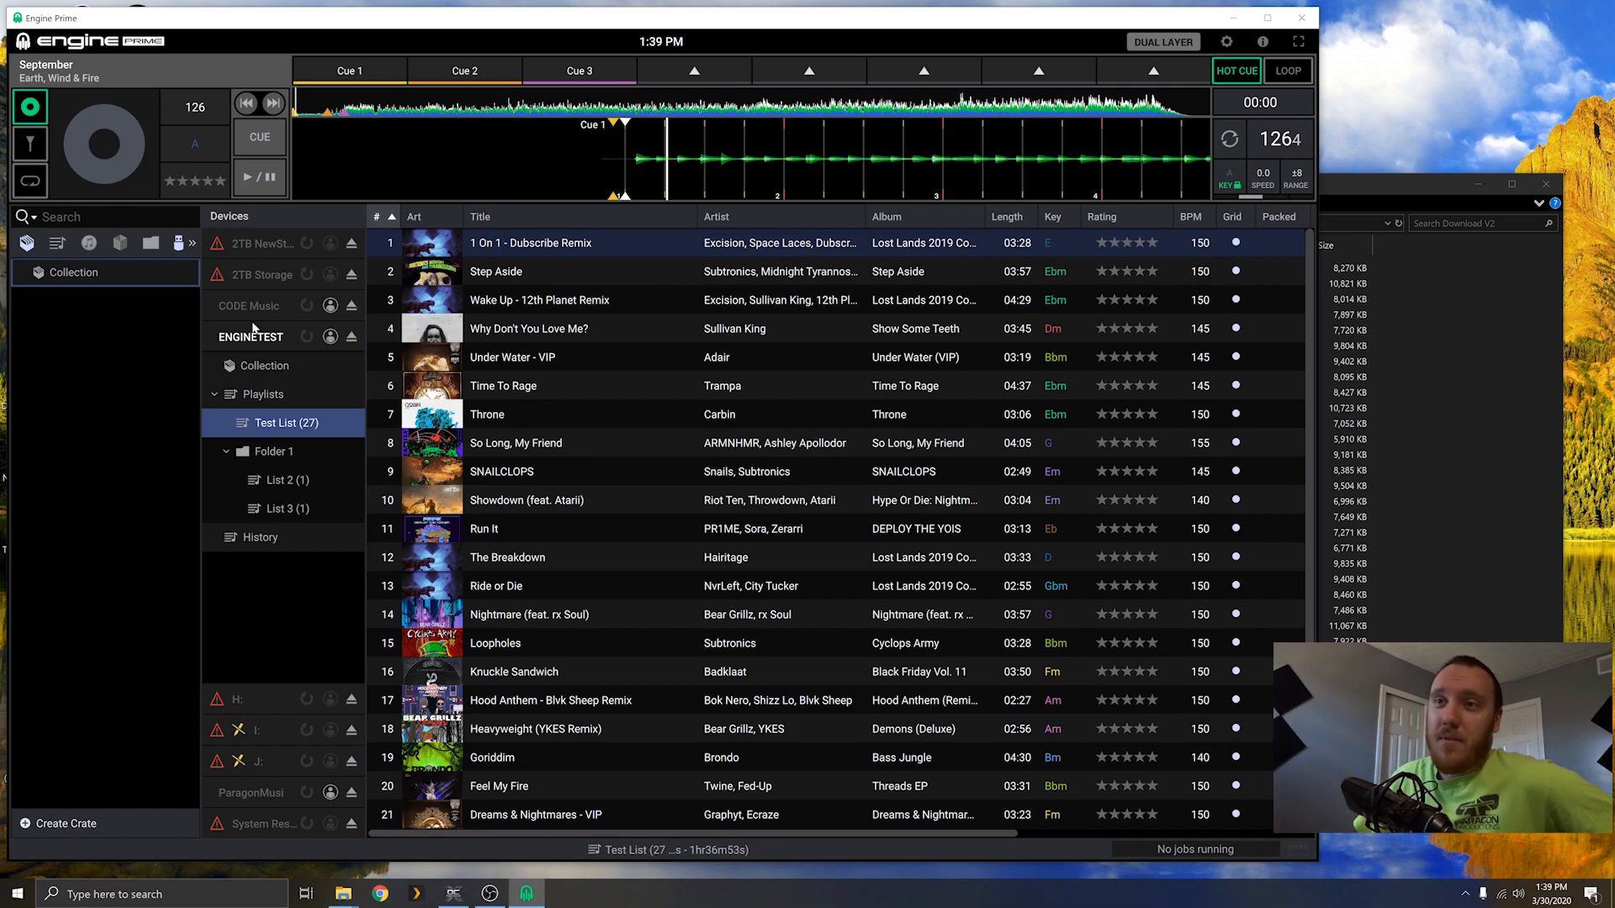
pyautogui.click(657, 369)
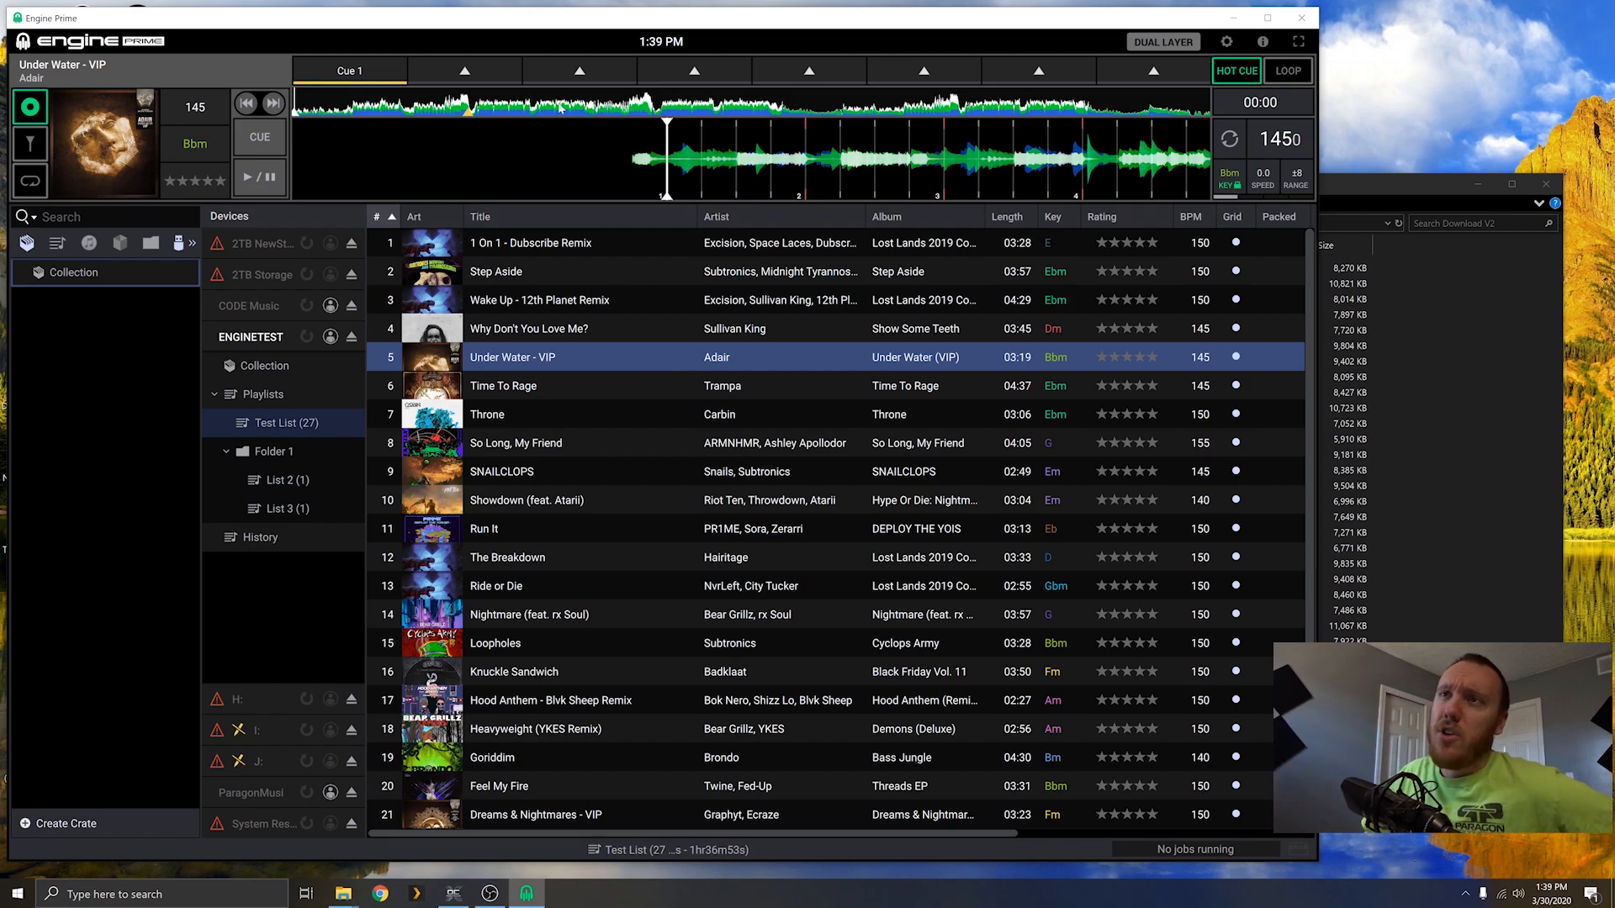
pyautogui.click(500, 101)
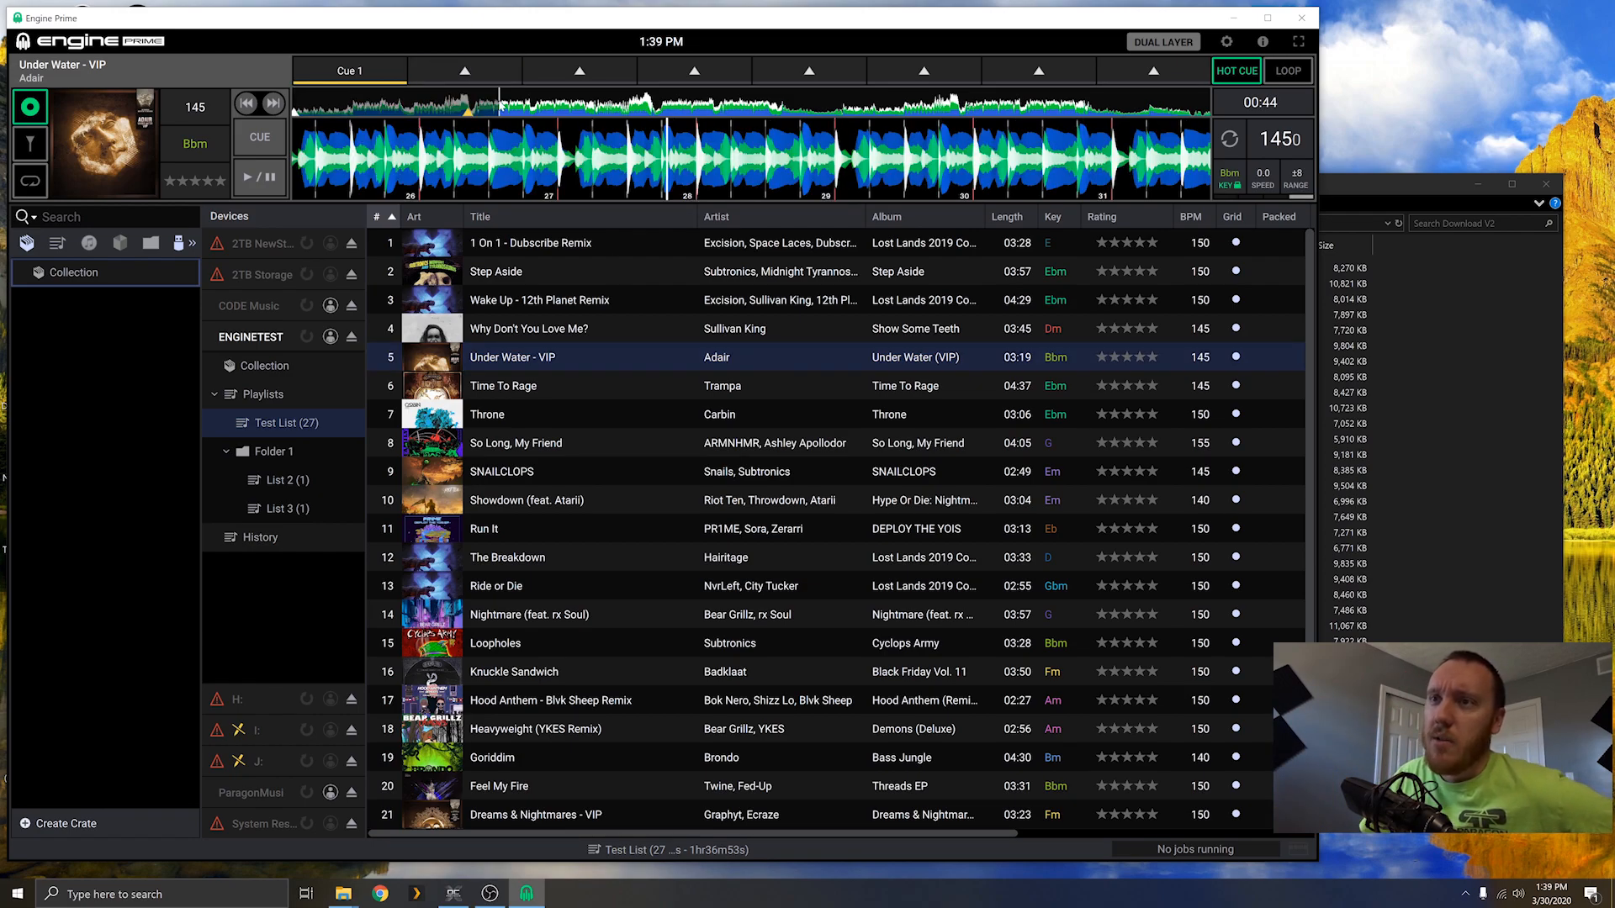
# Step: Examine the beat grids of Showdown (feat. Atarii) at 00:53 and Goriddim at 01:22 on the deck
pyautogui.doubleClick(648, 507)
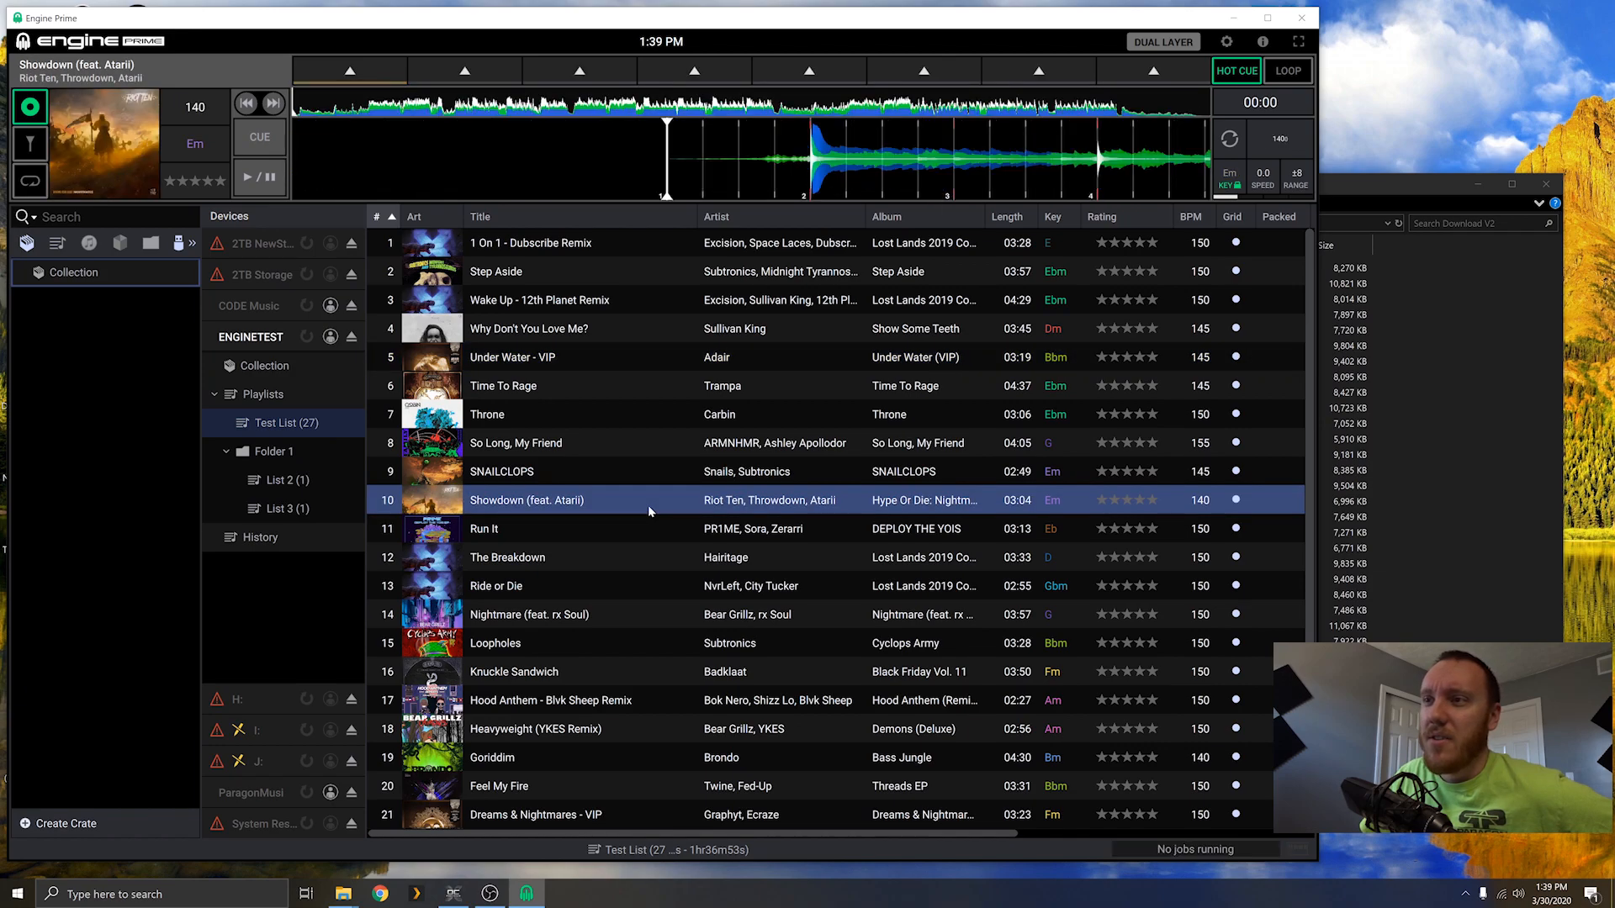
pyautogui.click(561, 110)
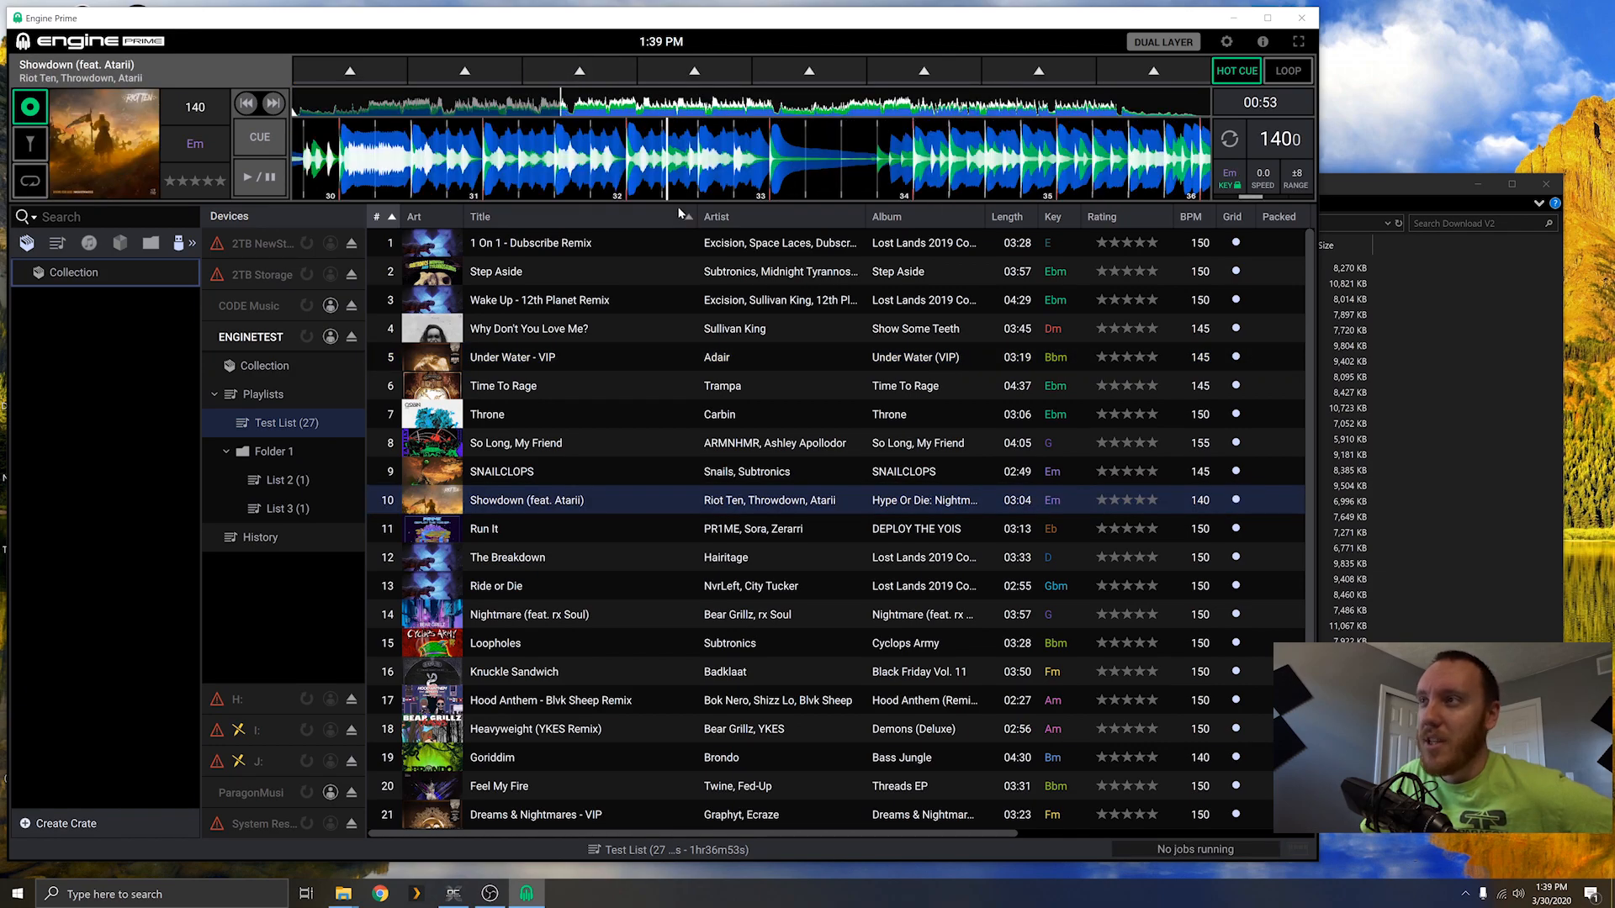
pyautogui.scroll(-2, 559, 592)
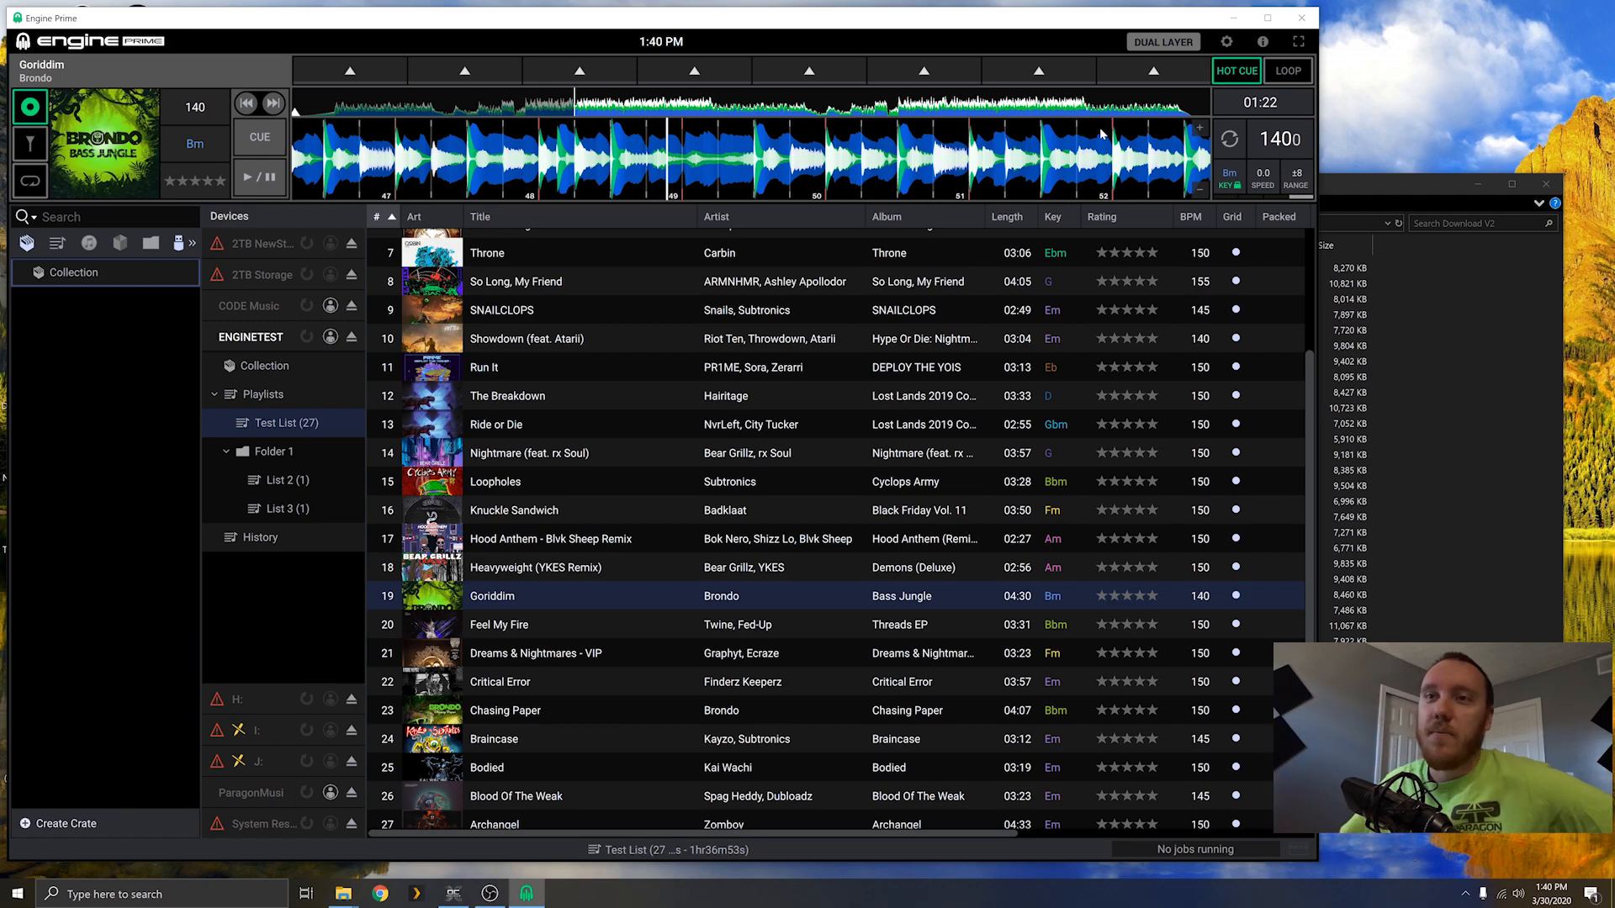
# Step: Load This Will Be (An Everlasting Love) from the ParagonMusi drive's Dancing playlist and move the playhead to 00:55
pyautogui.click(251, 792)
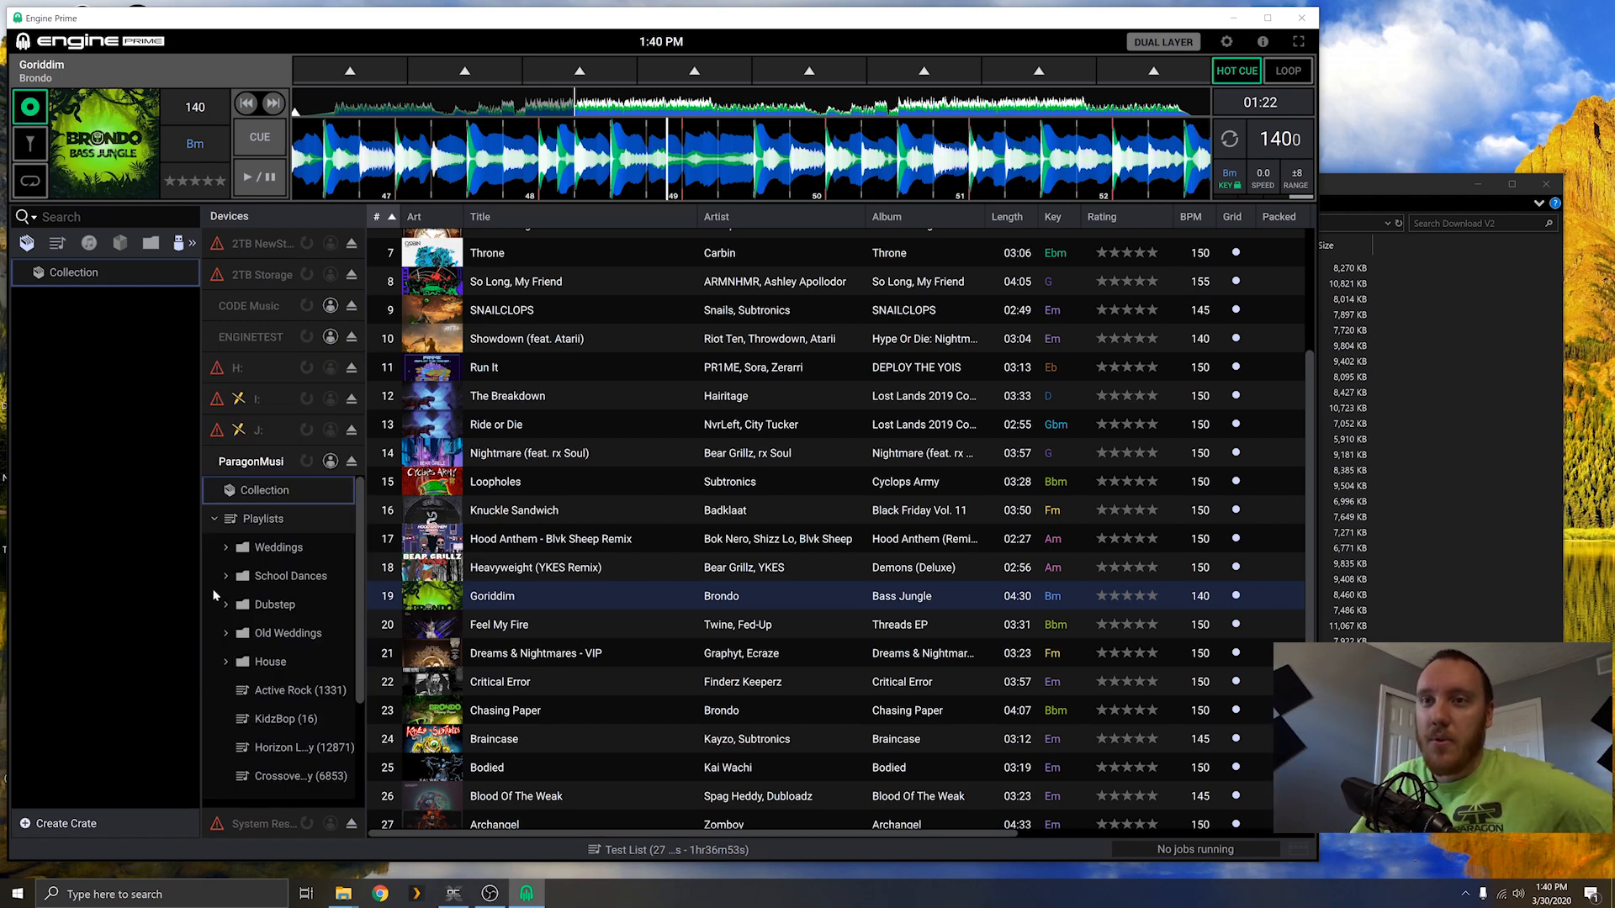
pyautogui.click(226, 555)
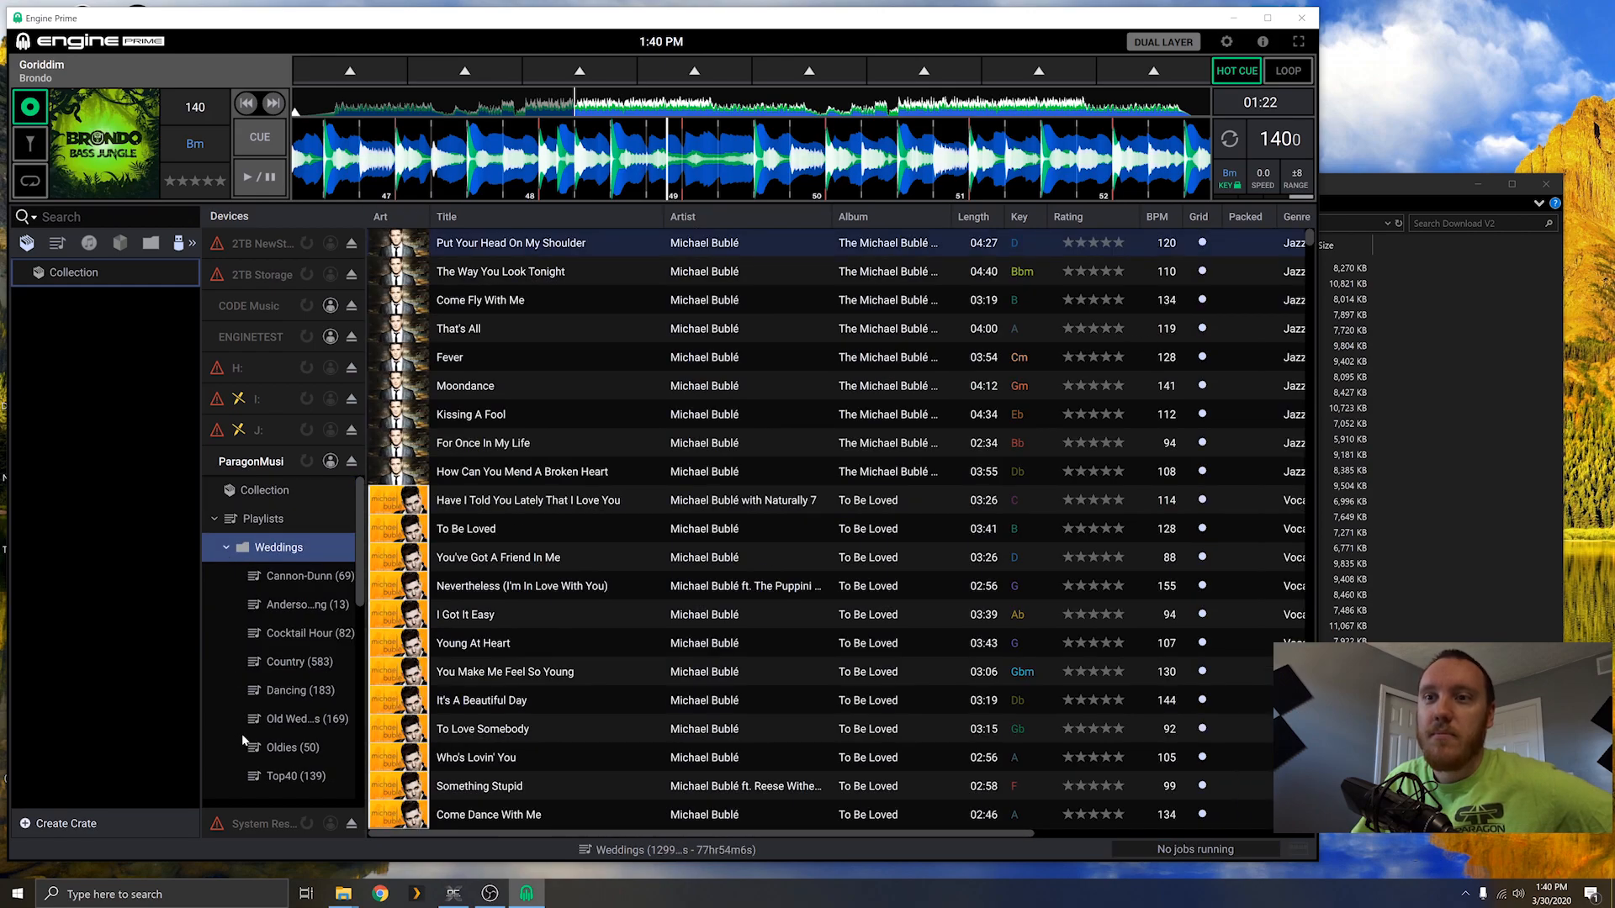
pyautogui.click(268, 695)
pyautogui.doubleClick(546, 501)
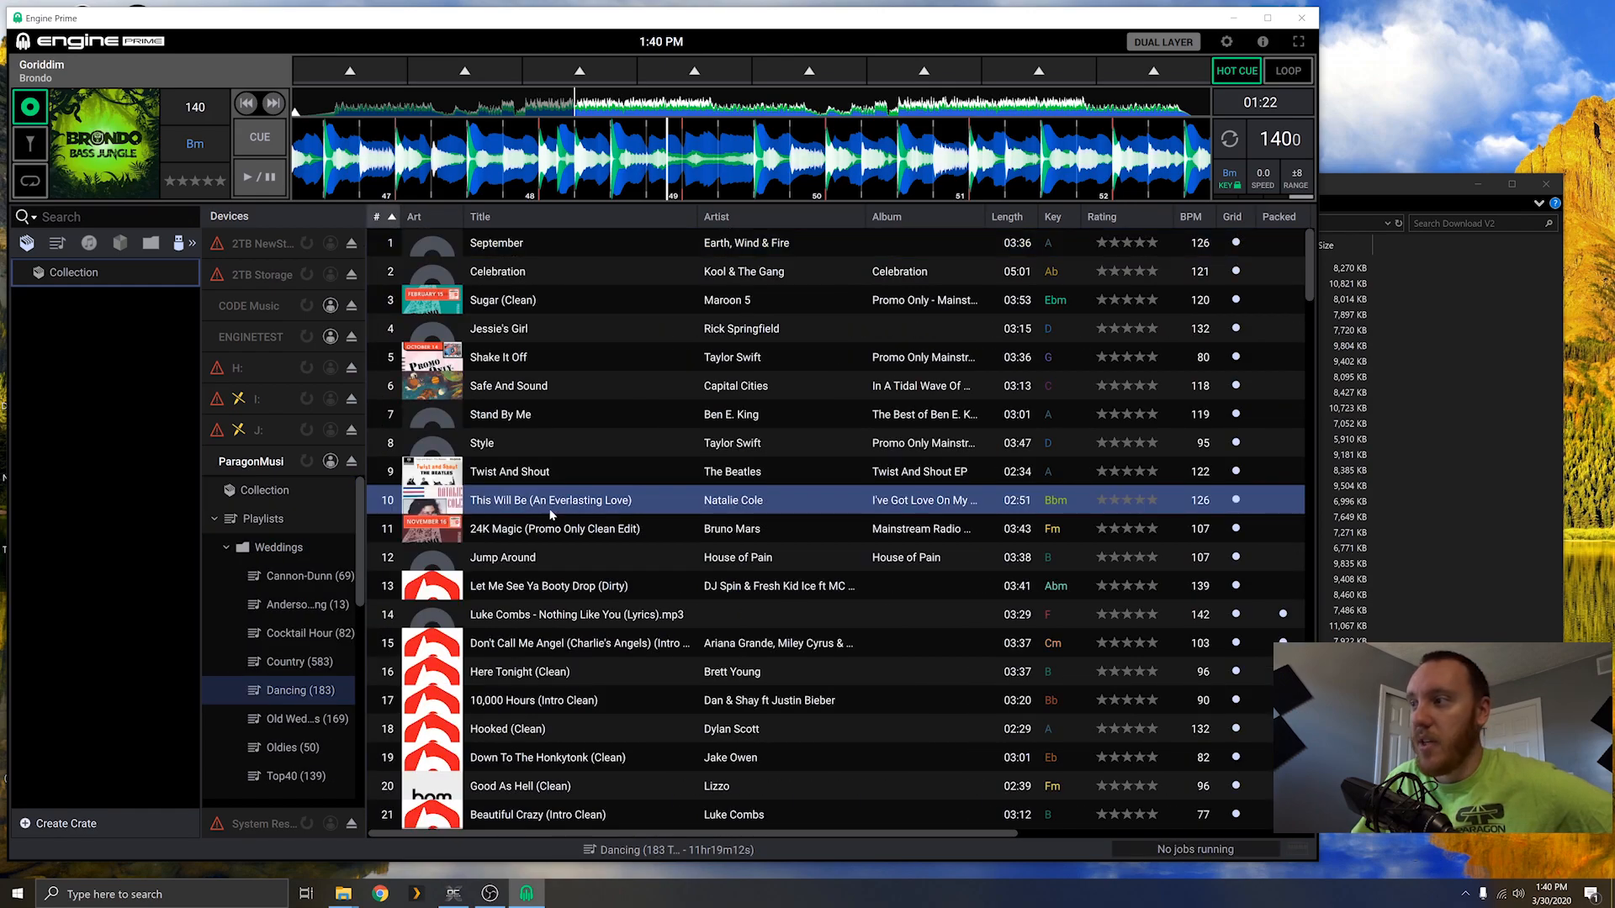
pyautogui.click(593, 108)
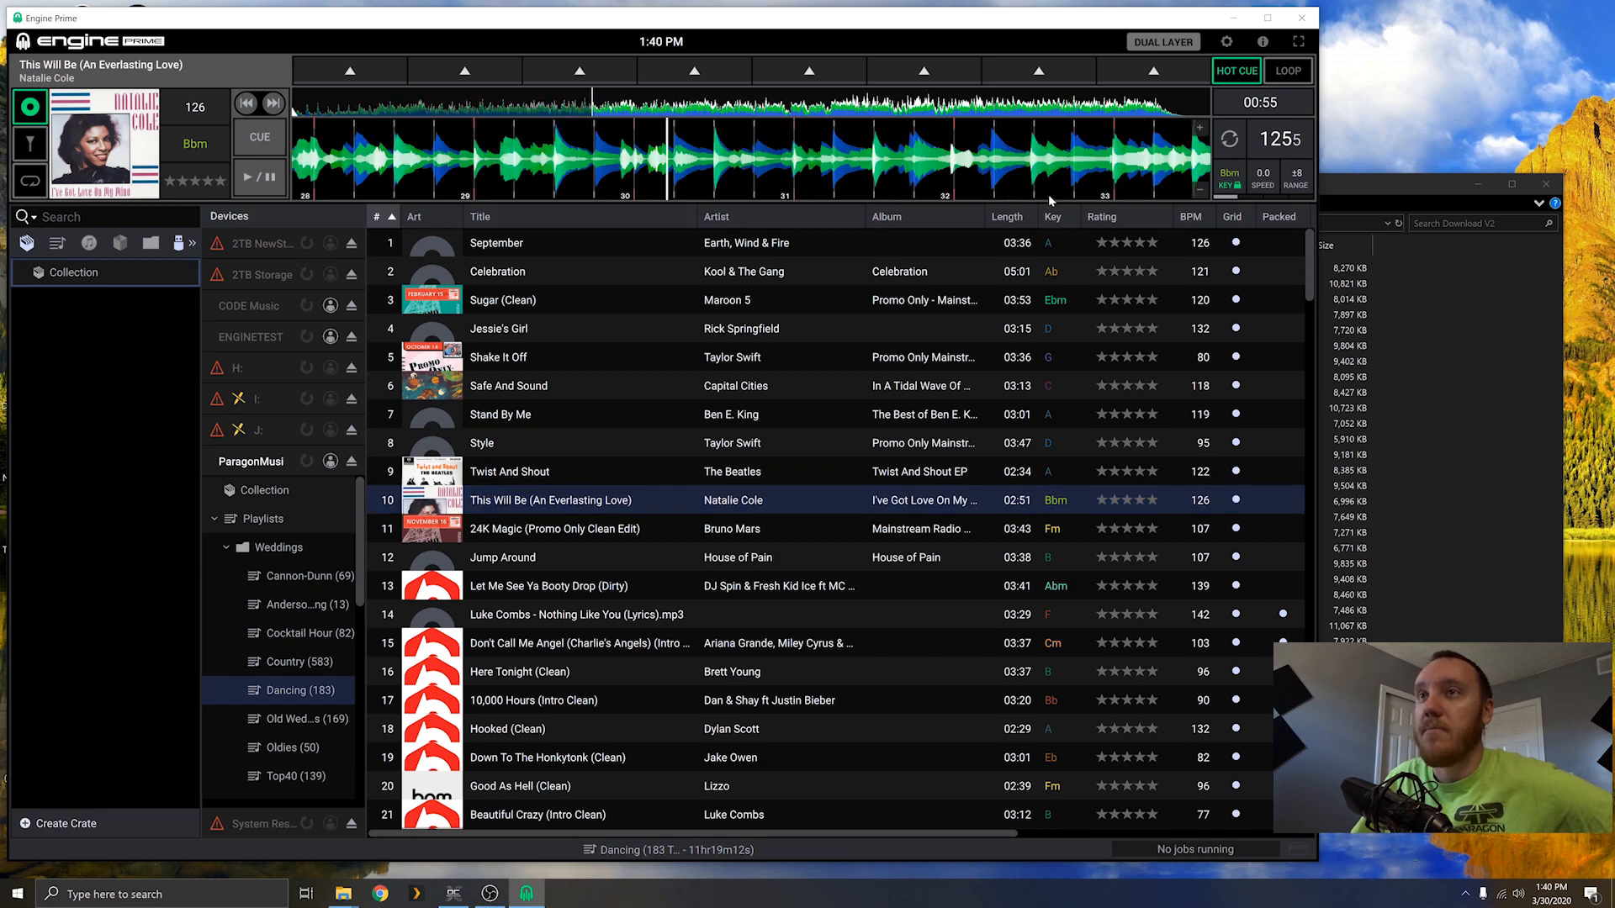
# Step: Load Let Me See Ya Booty Drop (Dirty) onto the deck and move the playhead to 00:59
pyautogui.click(606, 588)
pyautogui.doubleClick(605, 591)
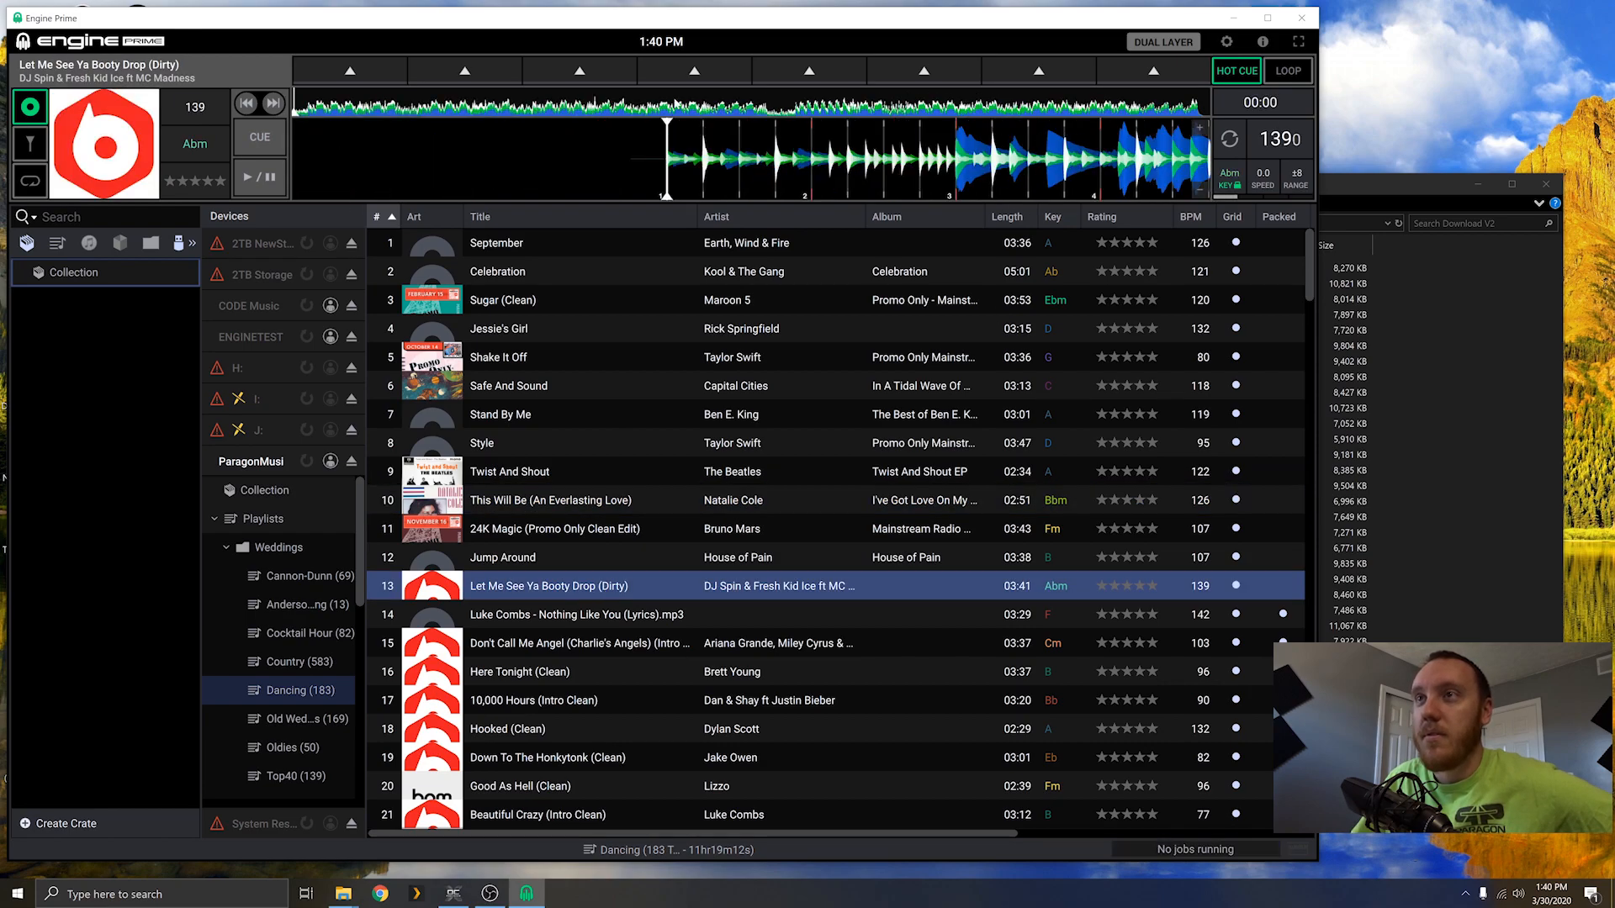
pyautogui.click(541, 108)
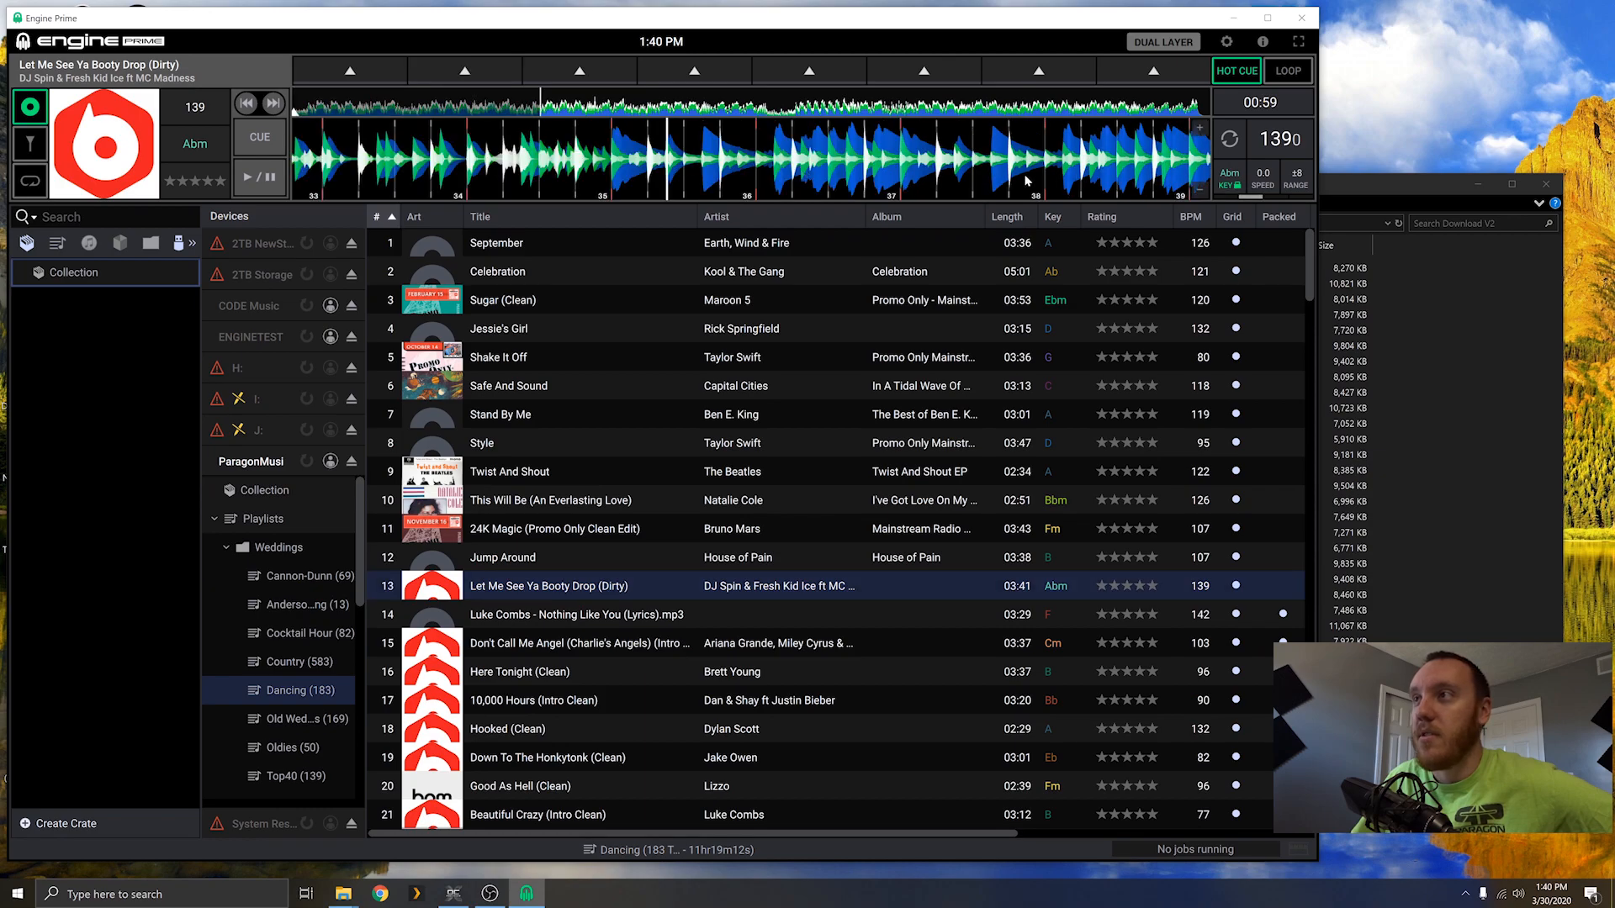
# Step: Load Twist And Shout from the Dancing playlist onto the deck and move the playhead to 00:23
pyautogui.doubleClick(530, 446)
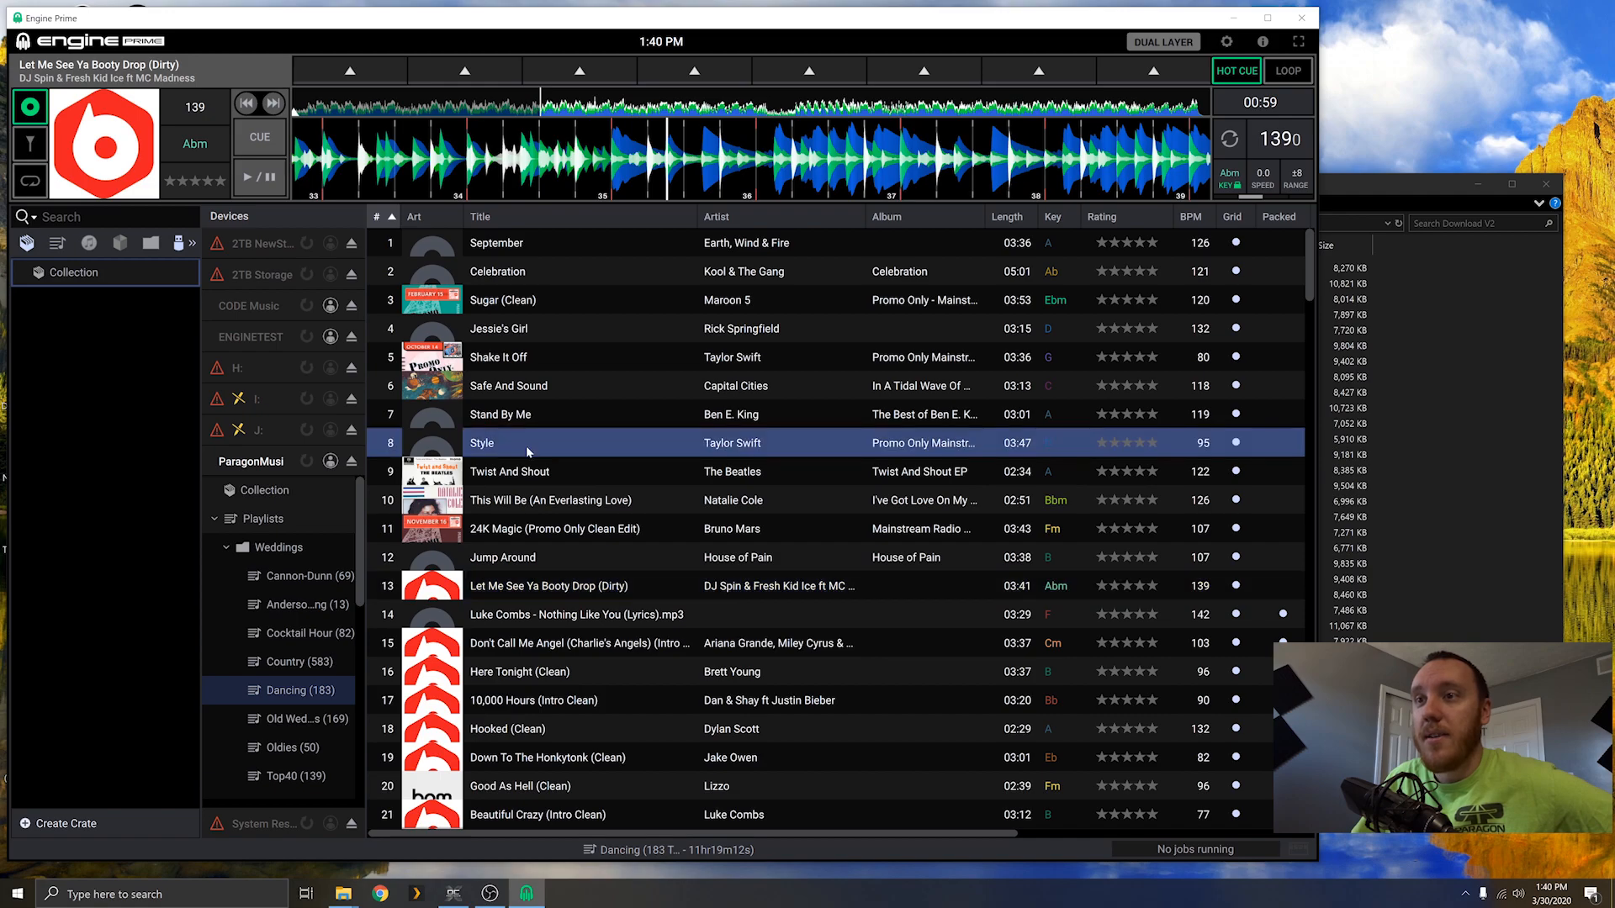
pyautogui.doubleClick(534, 473)
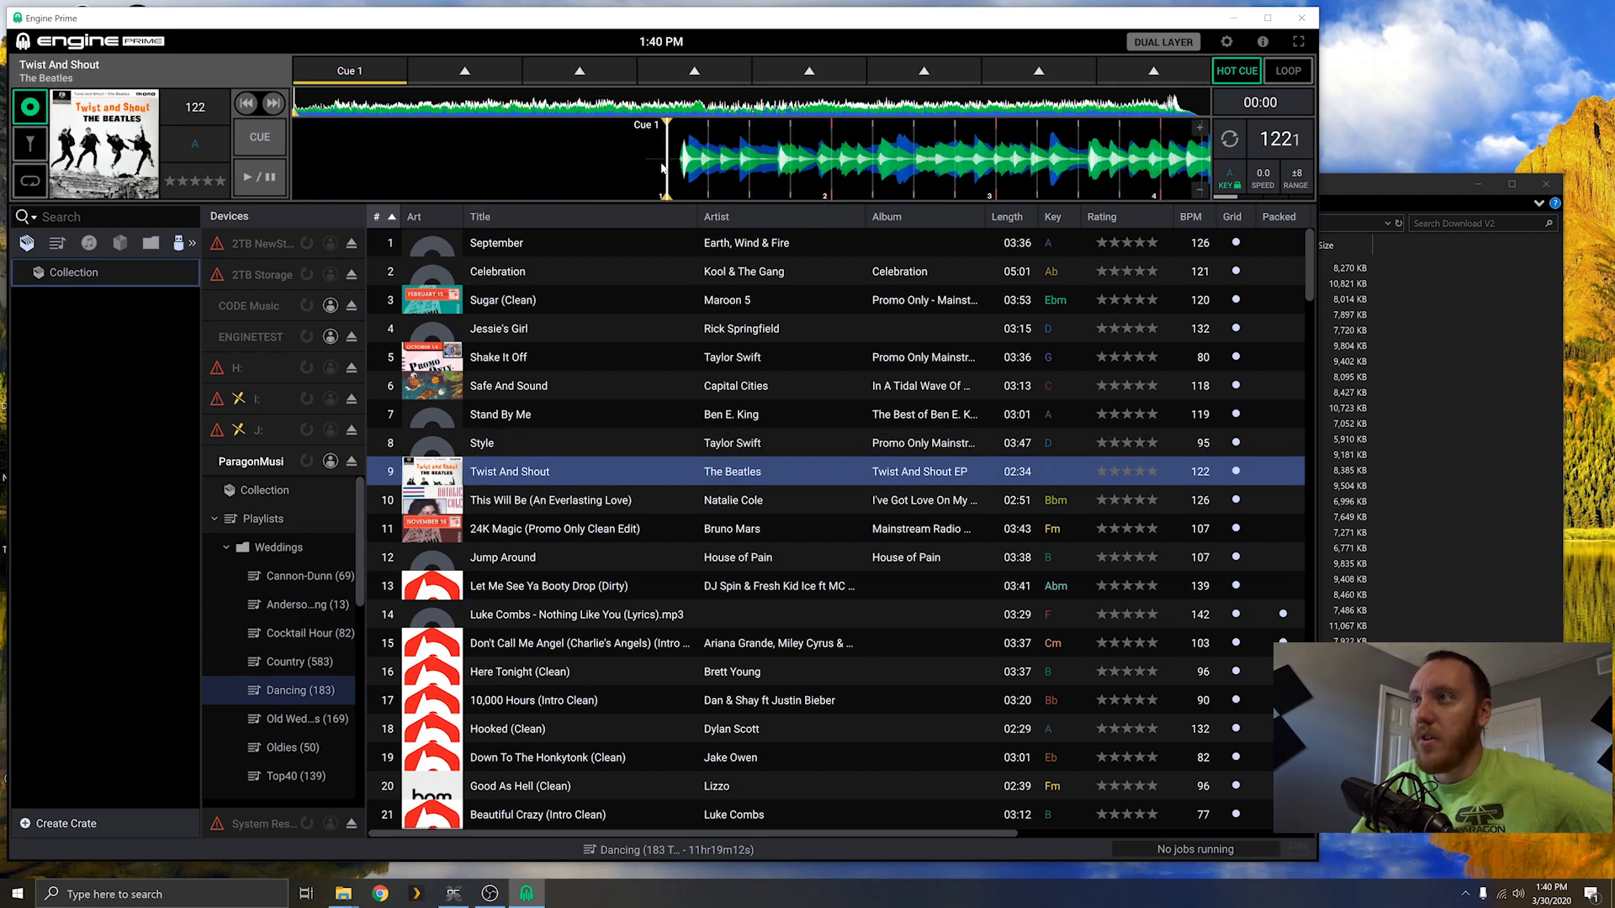
pyautogui.click(435, 112)
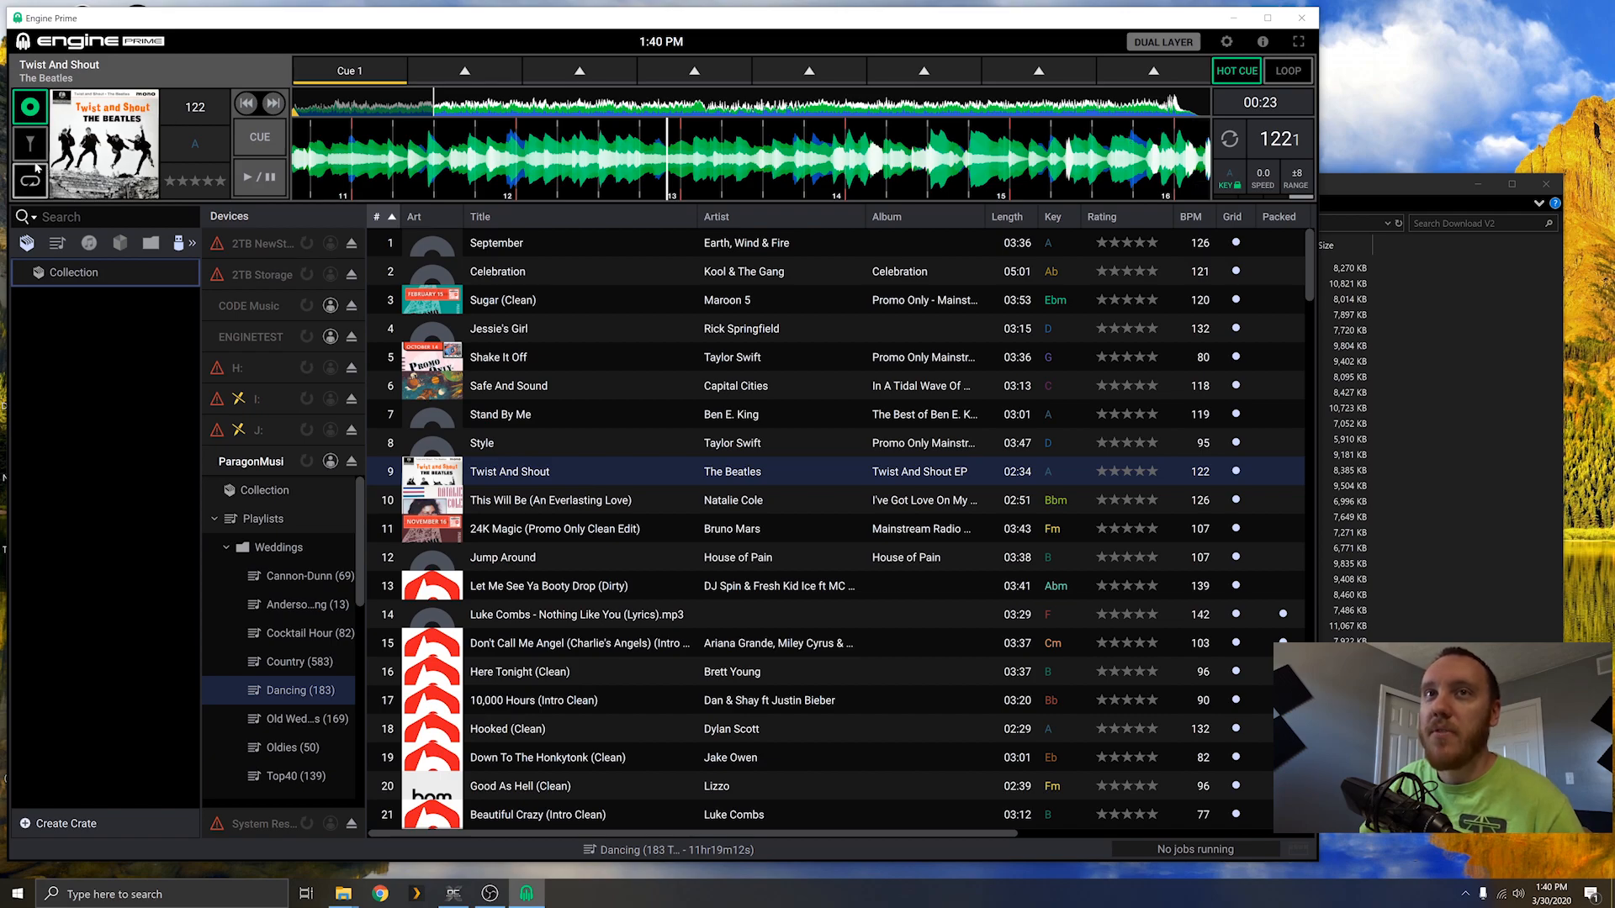
# Step: Show the beat grid editing controls for Twist And Shout and check its grid at 00:07 and at Cue 1
pyautogui.click(30, 143)
pyautogui.click(142, 109)
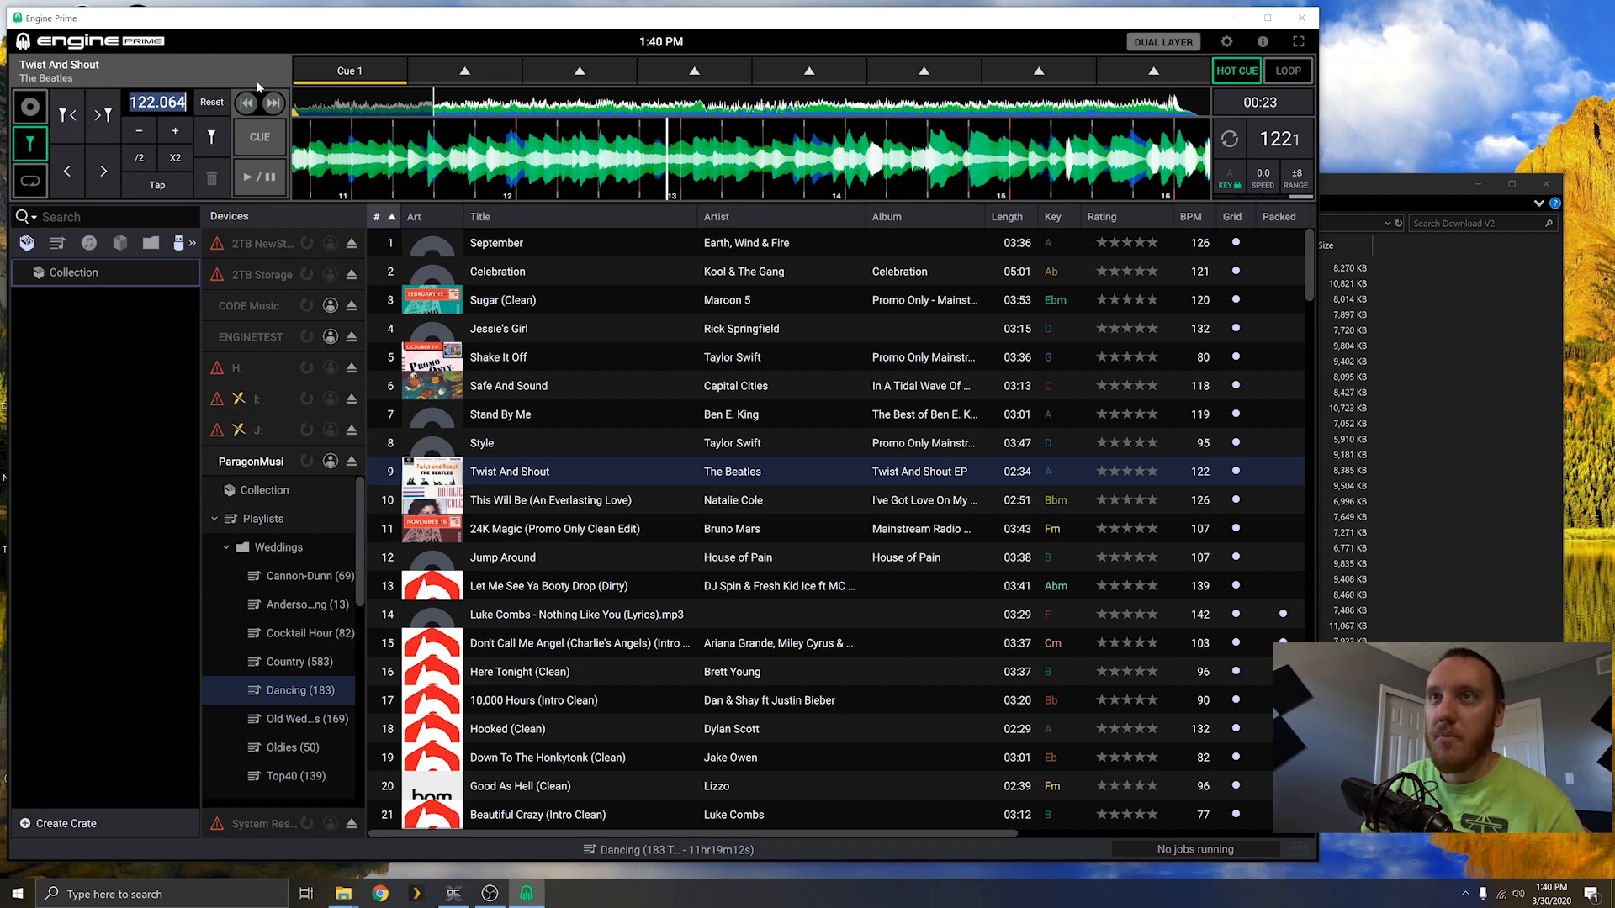
pyautogui.click(340, 109)
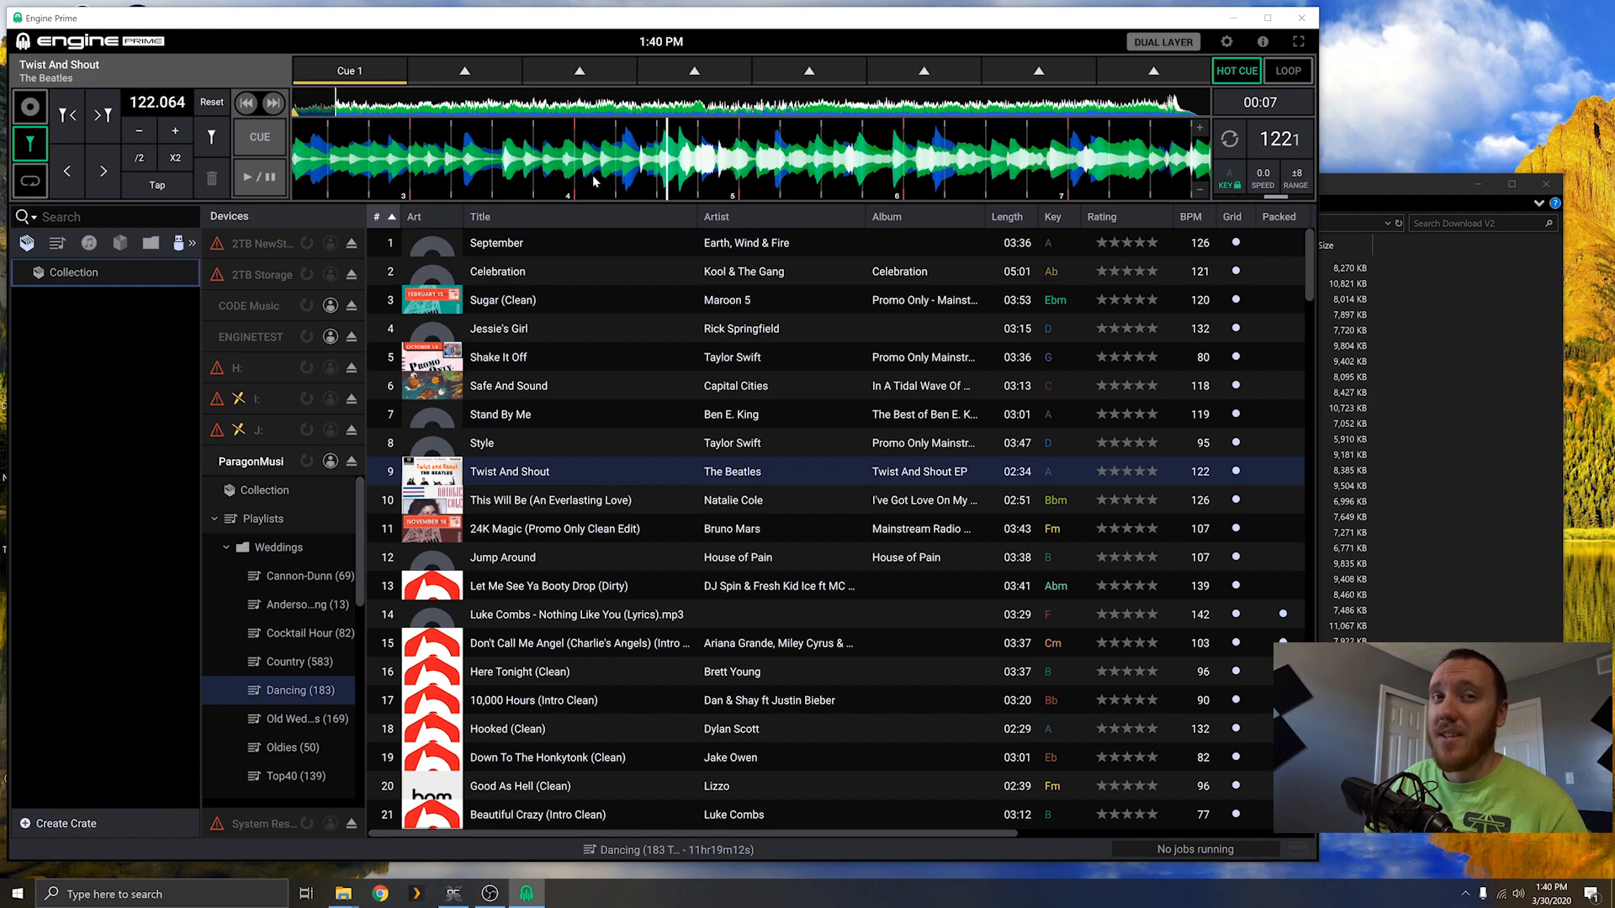
pyautogui.click(340, 70)
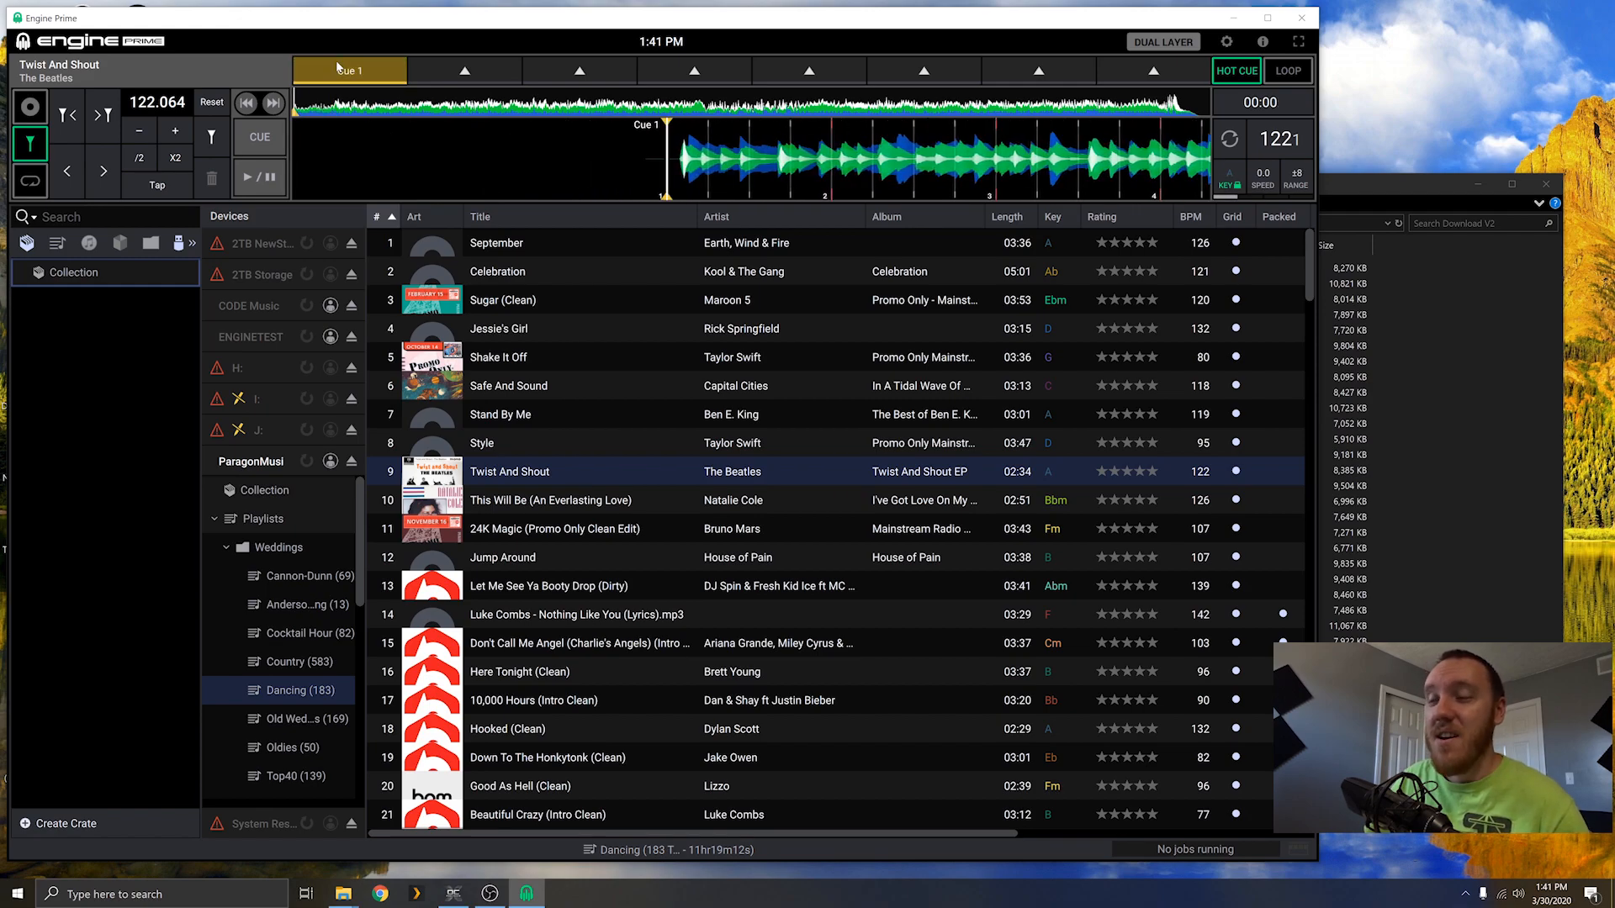
# Step: Load Jump Around and examine its beat grid at 00:47, and load Hooked (Clean) onto the deck
pyautogui.click(593, 557)
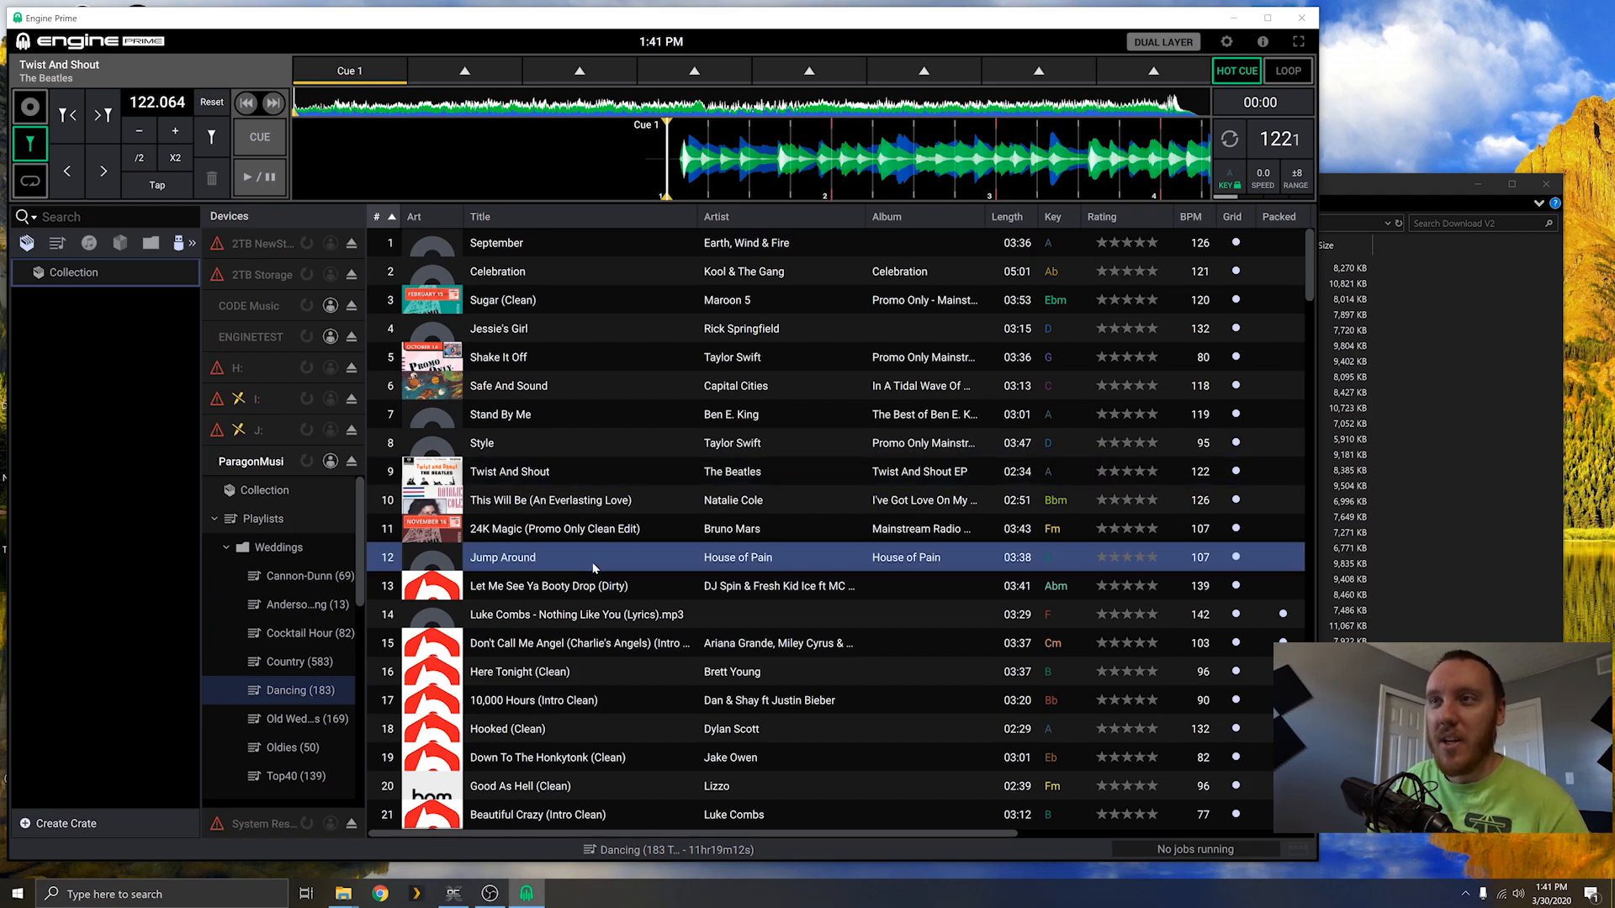
pyautogui.click(494, 108)
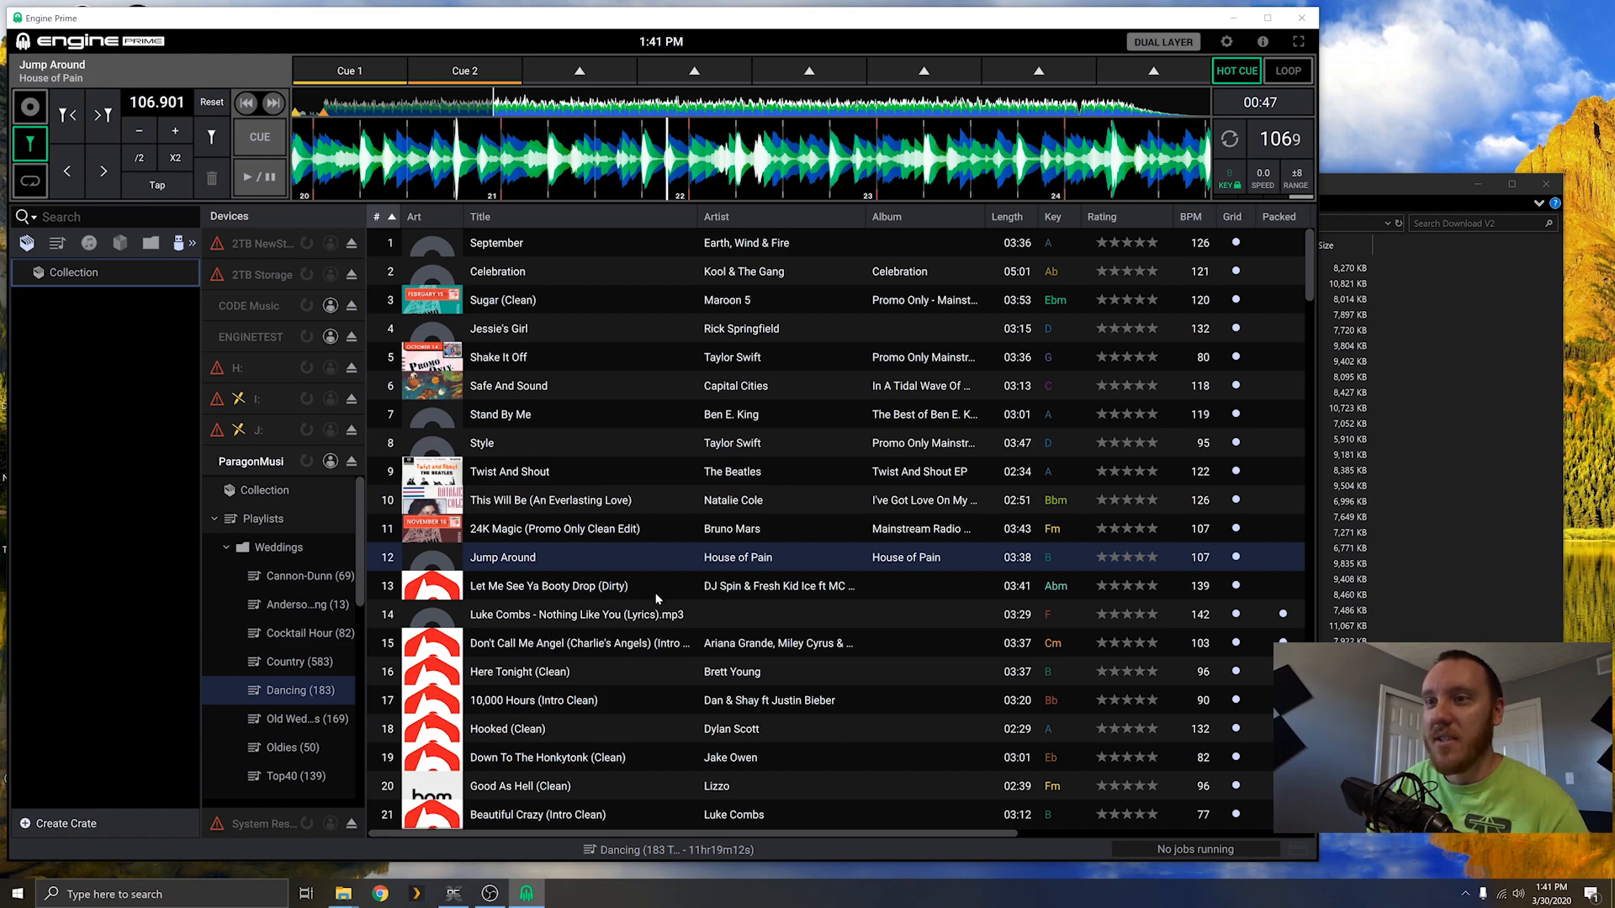
pyautogui.scroll(-3, 612, 685)
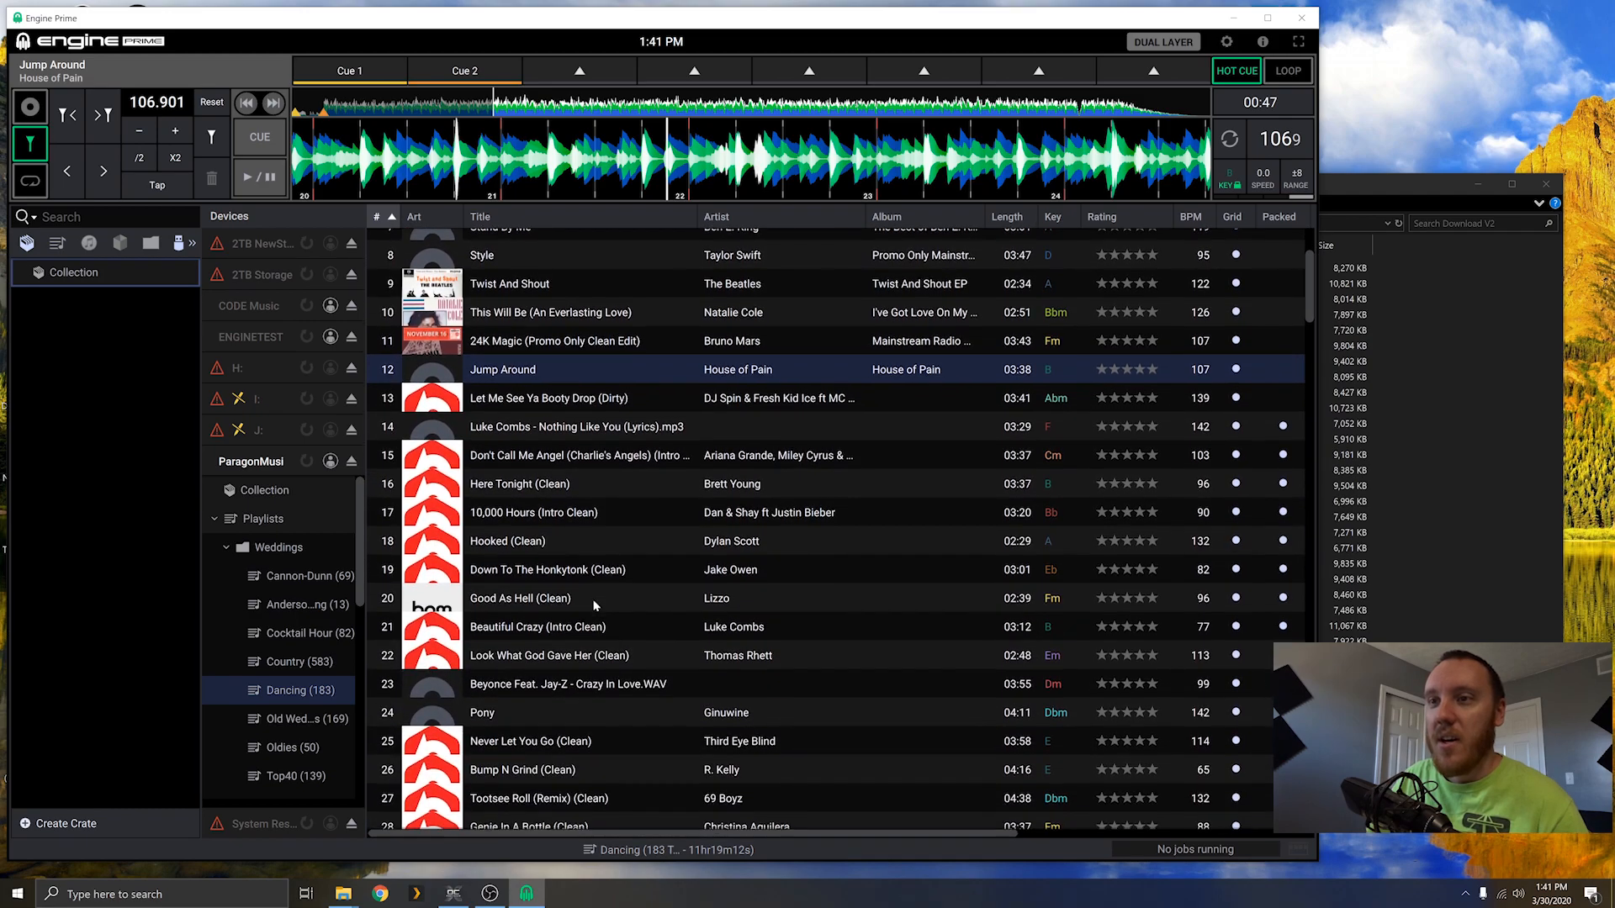
pyautogui.click(586, 536)
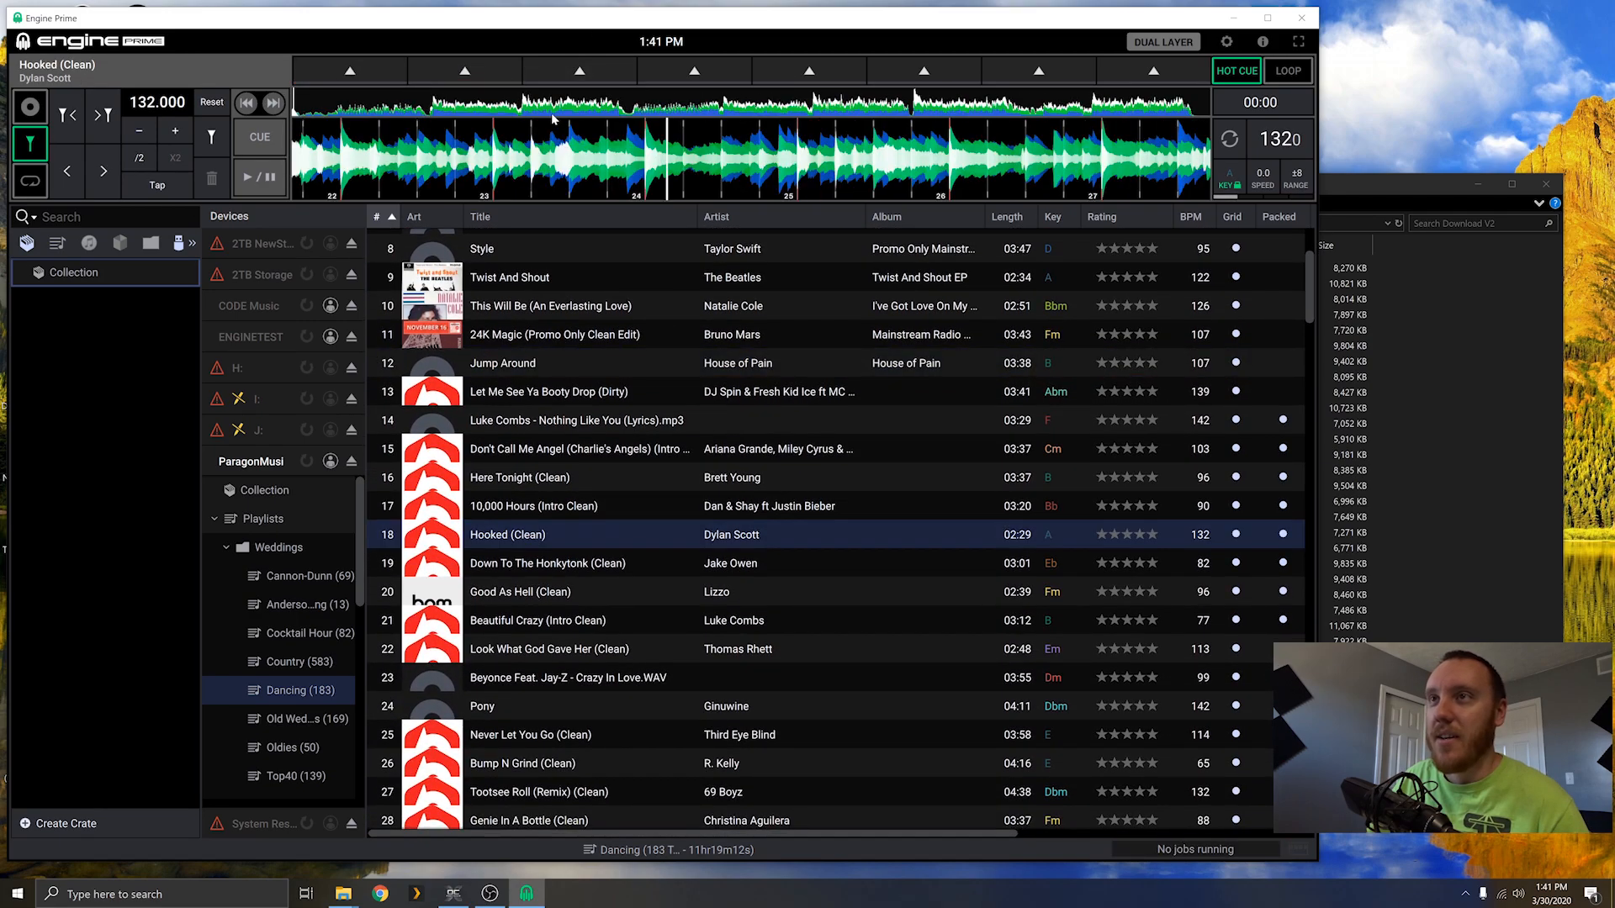